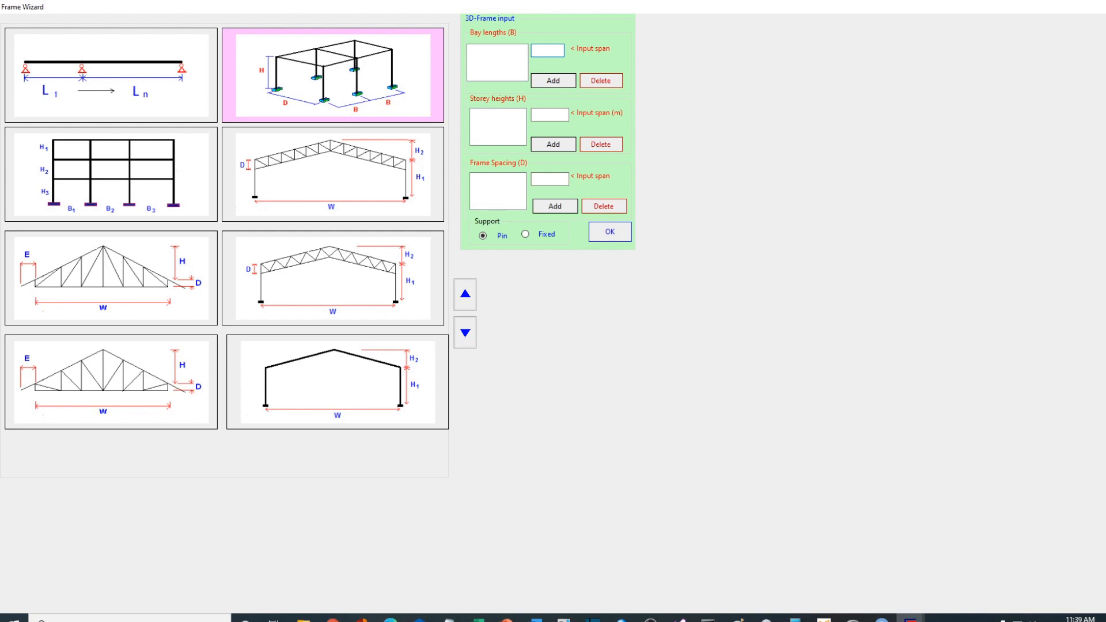
Generate a 3D frame with a 6 m bay, 3 m storey height, 5 m frame spacing and fixed supports, accepting the 150 UB 14.0 section
text(6)
click(554, 82)
click(550, 115)
text(3)
click(553, 145)
click(549, 179)
text(5)
click(554, 206)
click(525, 234)
click(610, 231)
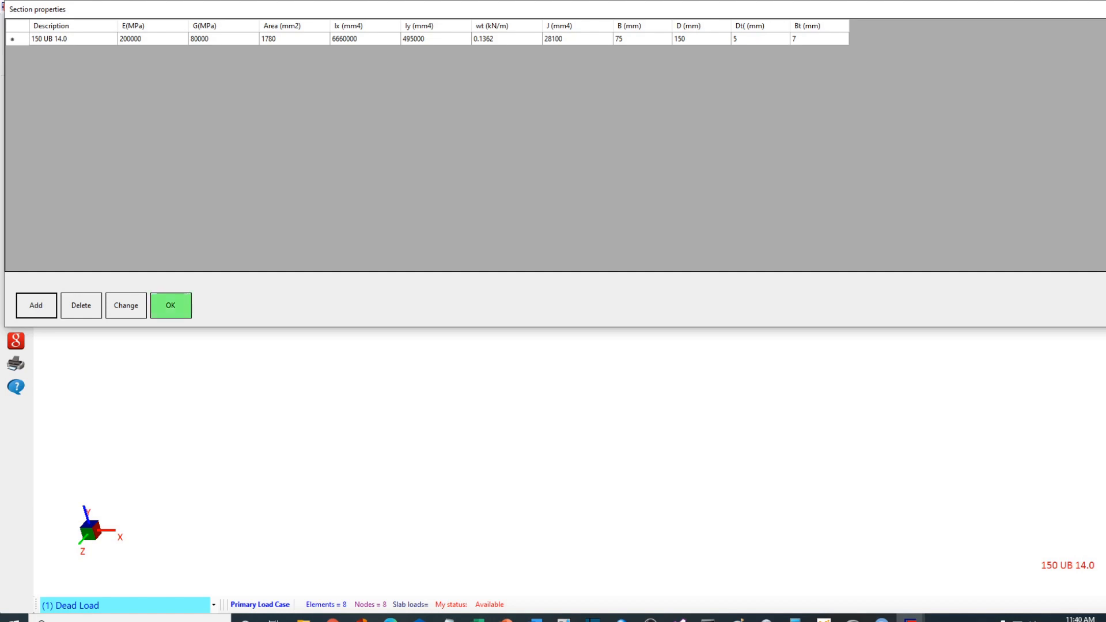
click(170, 305)
click(533, 304)
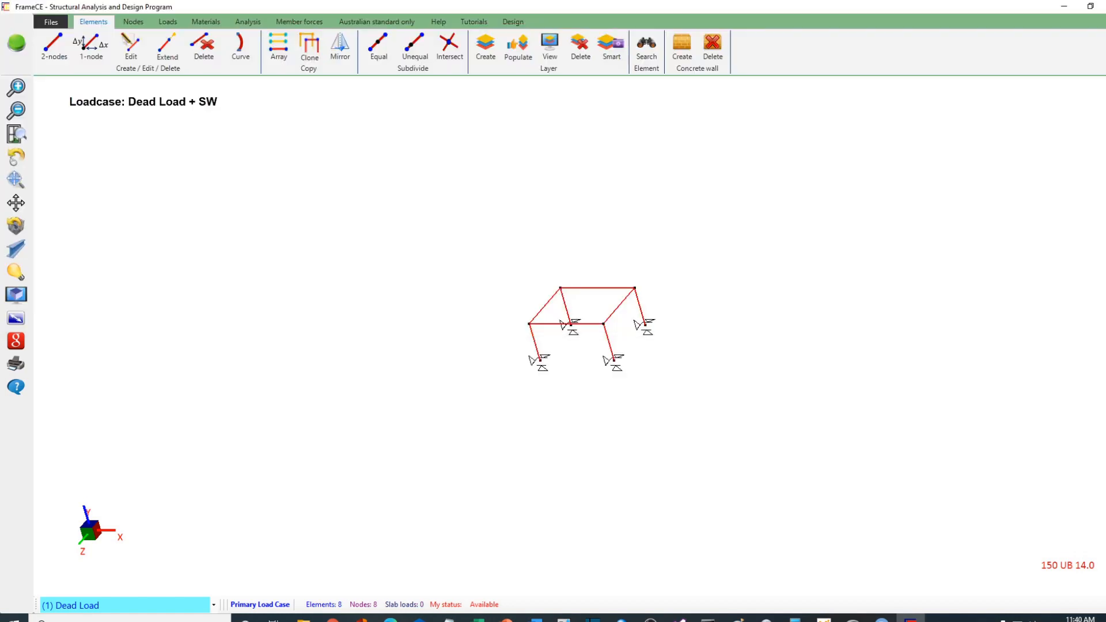
Check the frame in the rendered display and return to the line view
click(16, 249)
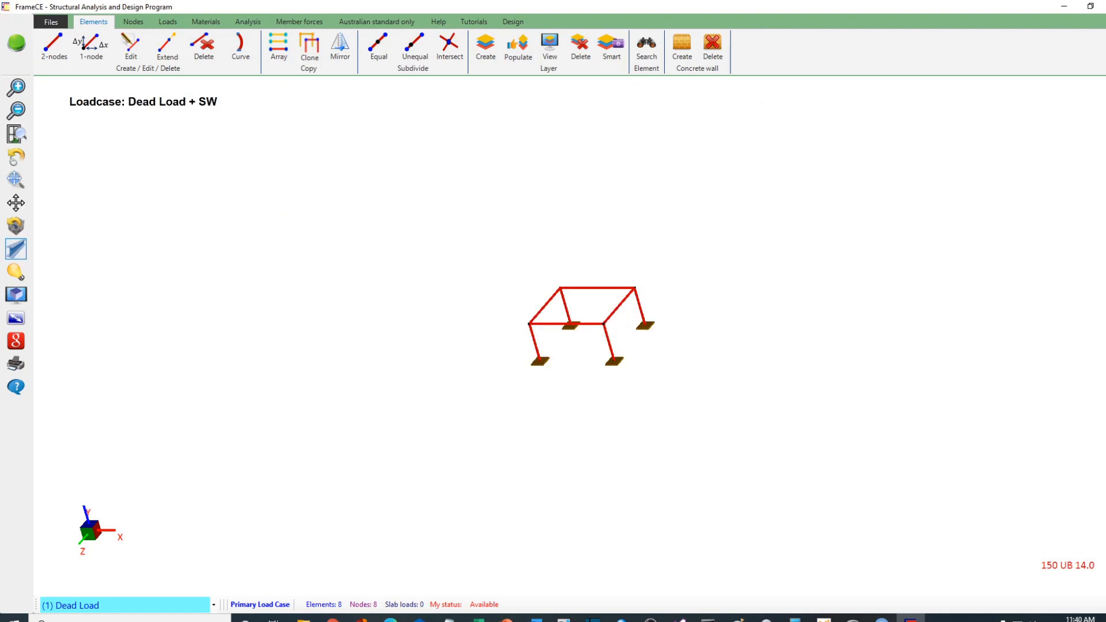
click(15, 248)
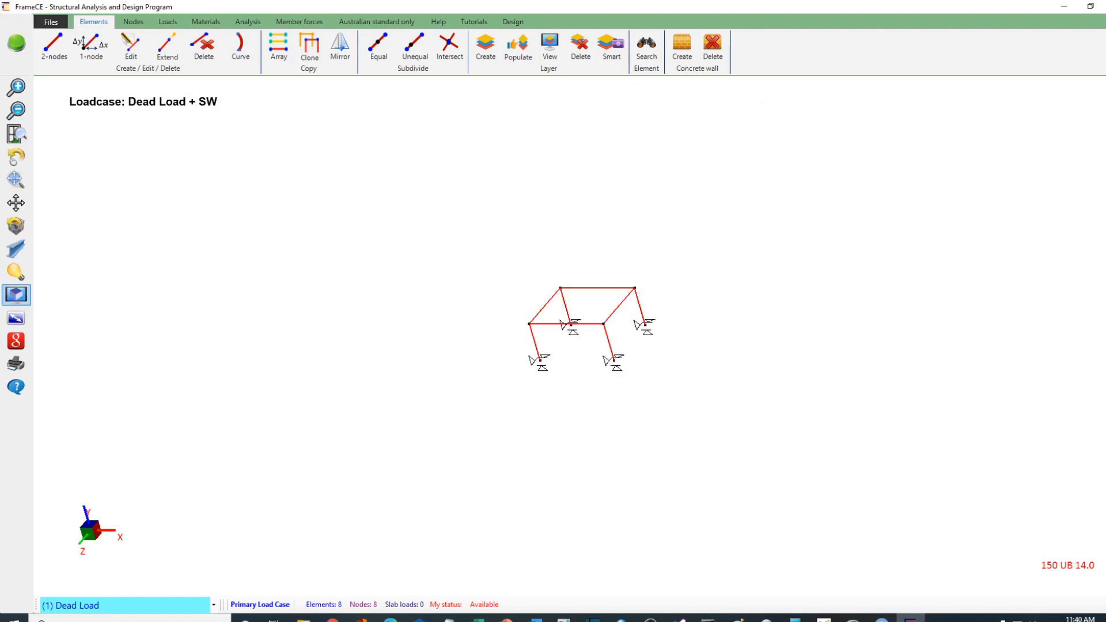
click(16, 295)
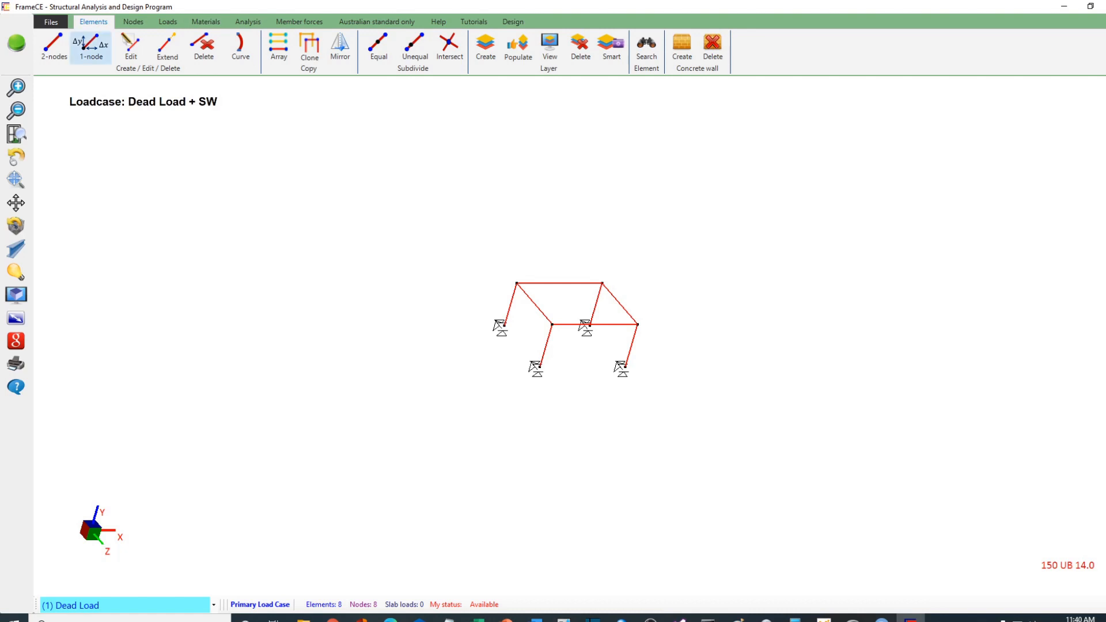
Create a 6 m beam in the X direction from the rear top node at x=6, y=3, z=0
click(91, 45)
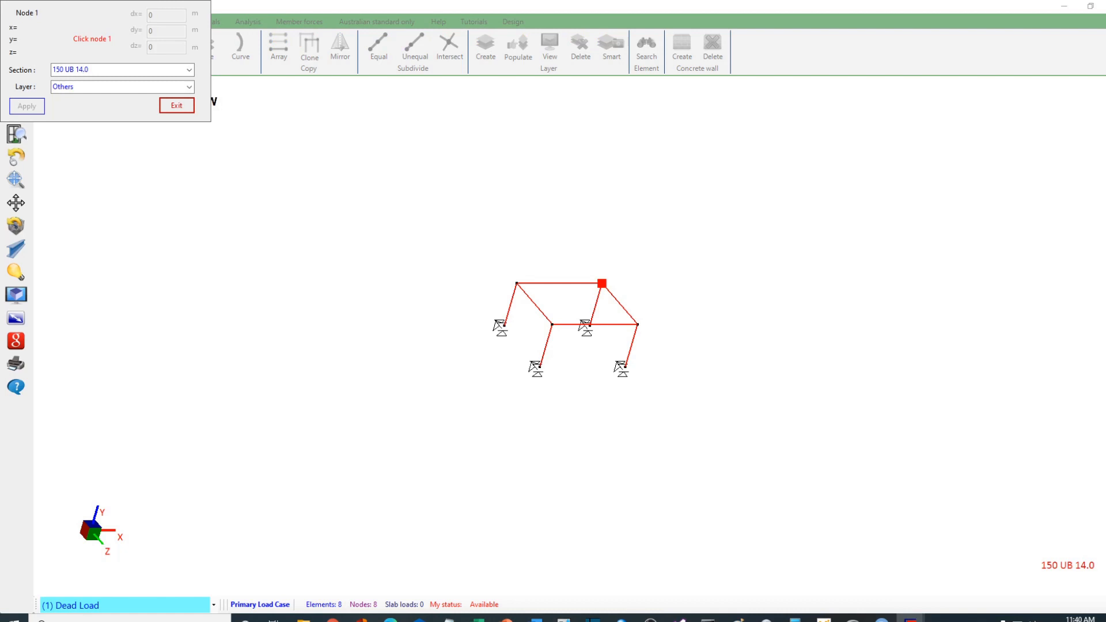
click(602, 283)
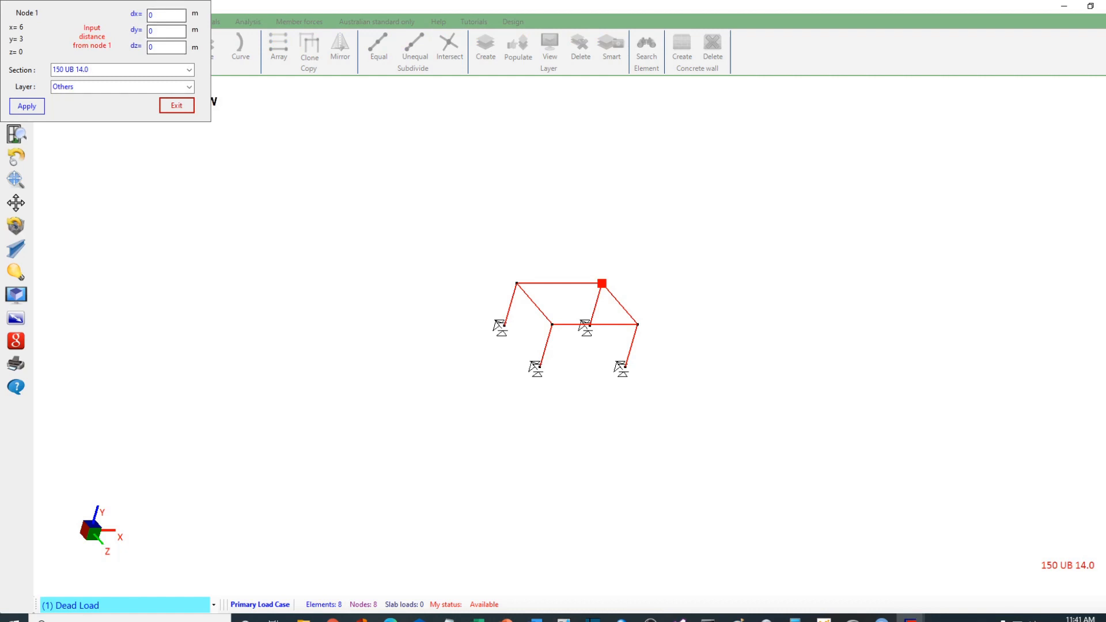
double_click(152, 16)
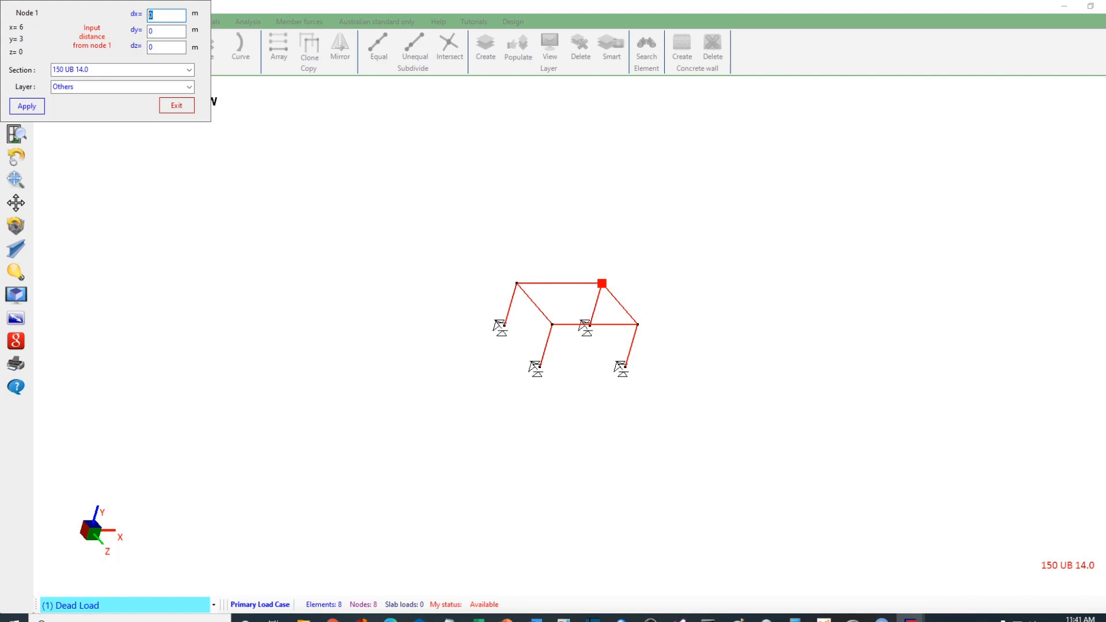
text(6)
click(166, 31)
click(166, 47)
click(27, 106)
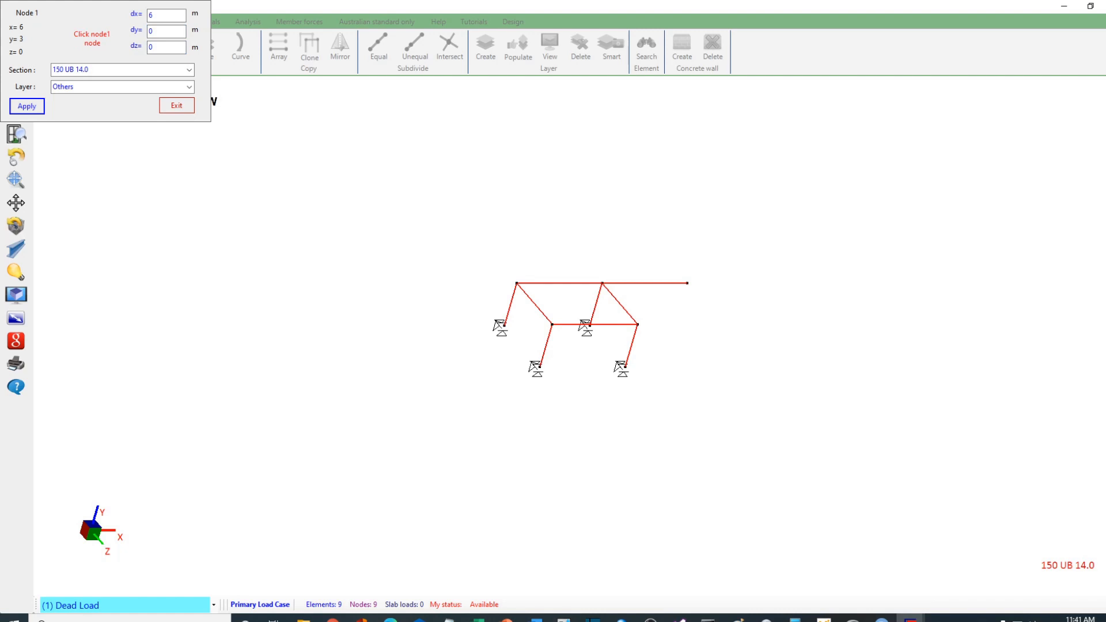
Extend the rear beam line from x=12 with two successive 3 m elements in the X direction
click(687, 283)
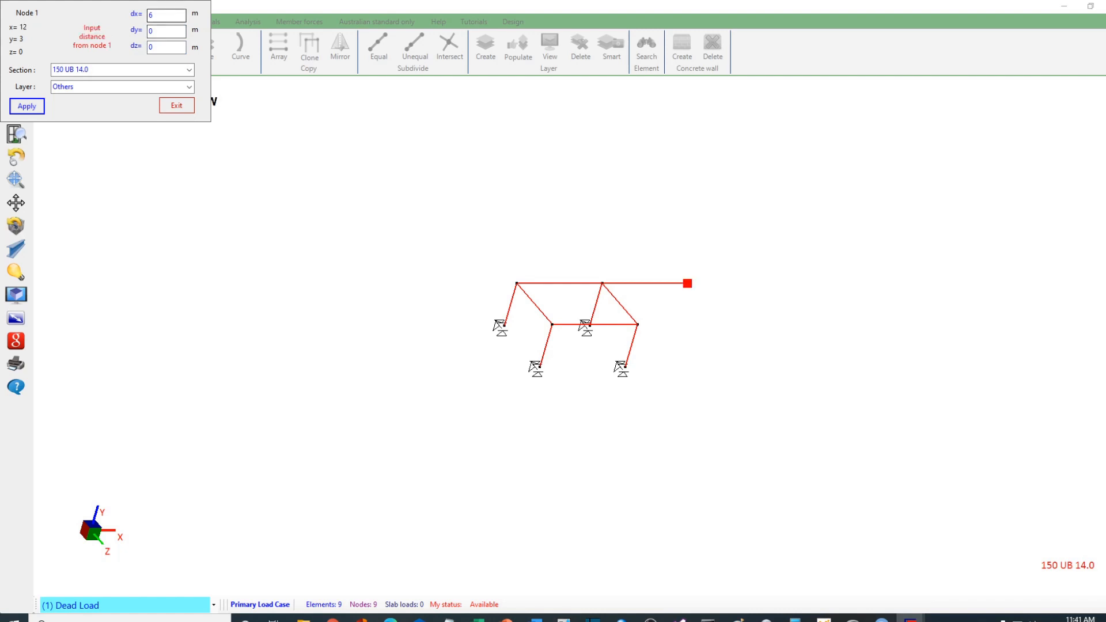
double_click(158, 15)
text(3)
click(27, 106)
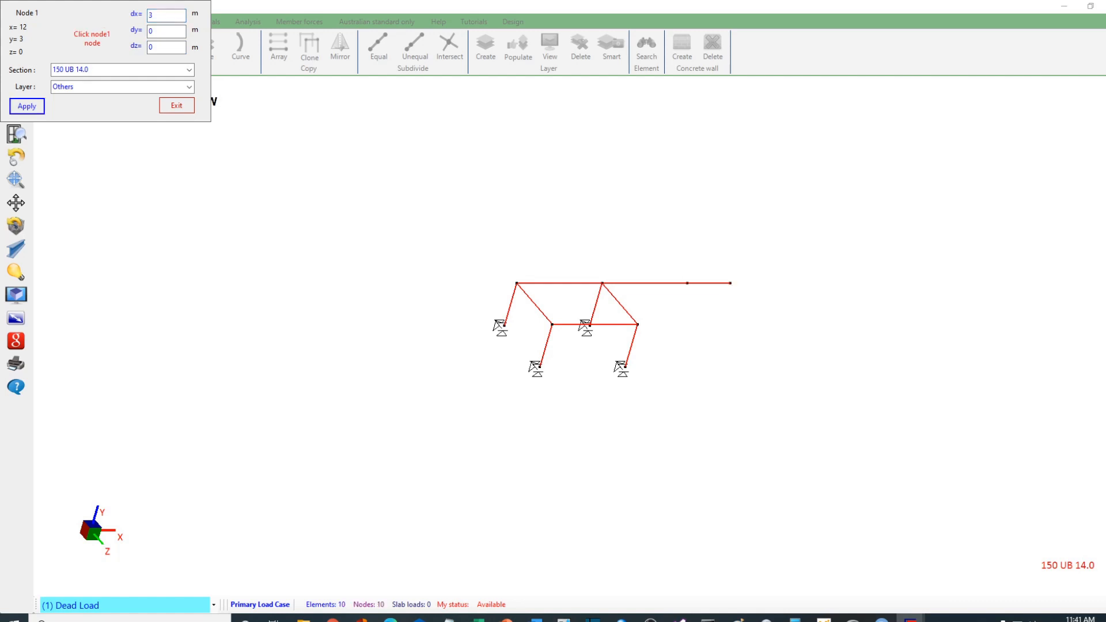
click(730, 283)
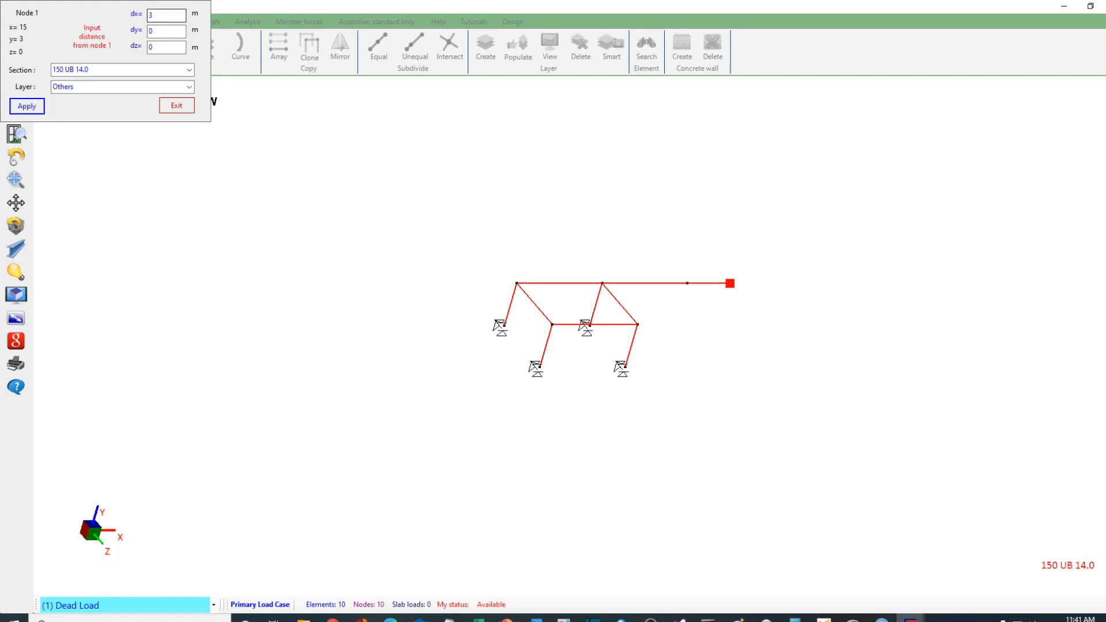
click(27, 106)
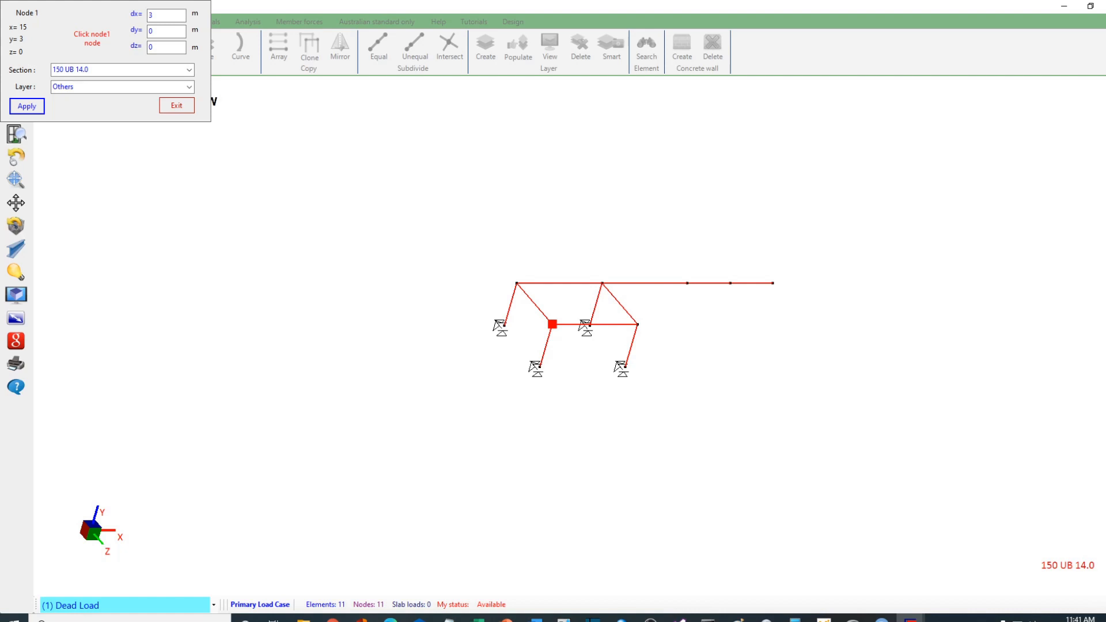
Add 5 m beams in the Z direction from the top nodes at x=0 and x=6 on the z=5 line
click(552, 324)
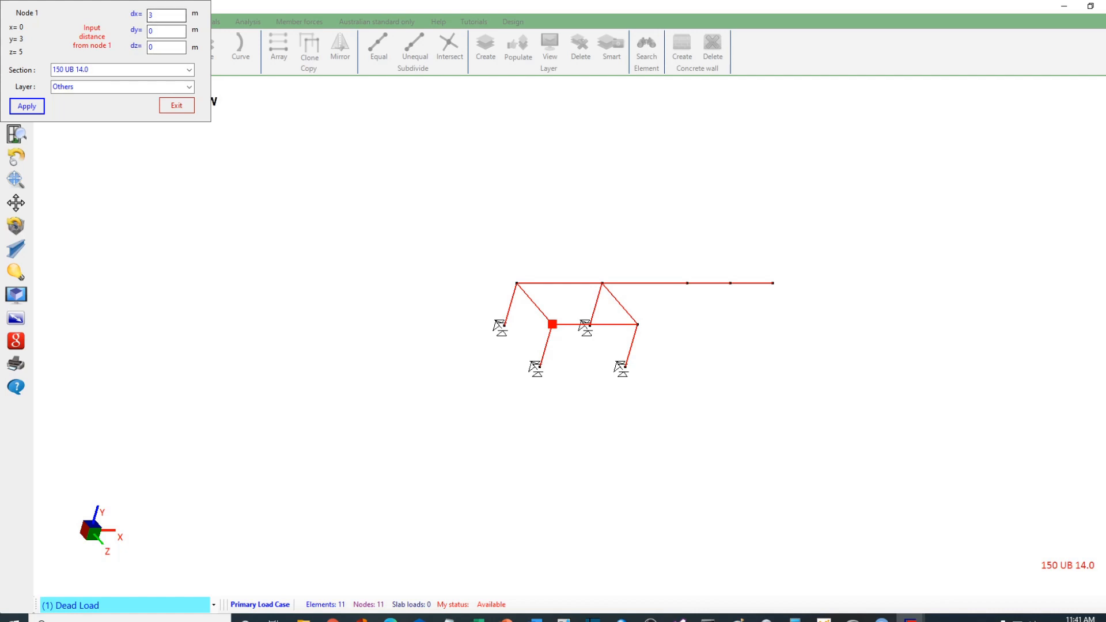
double_click(161, 16)
text(0)
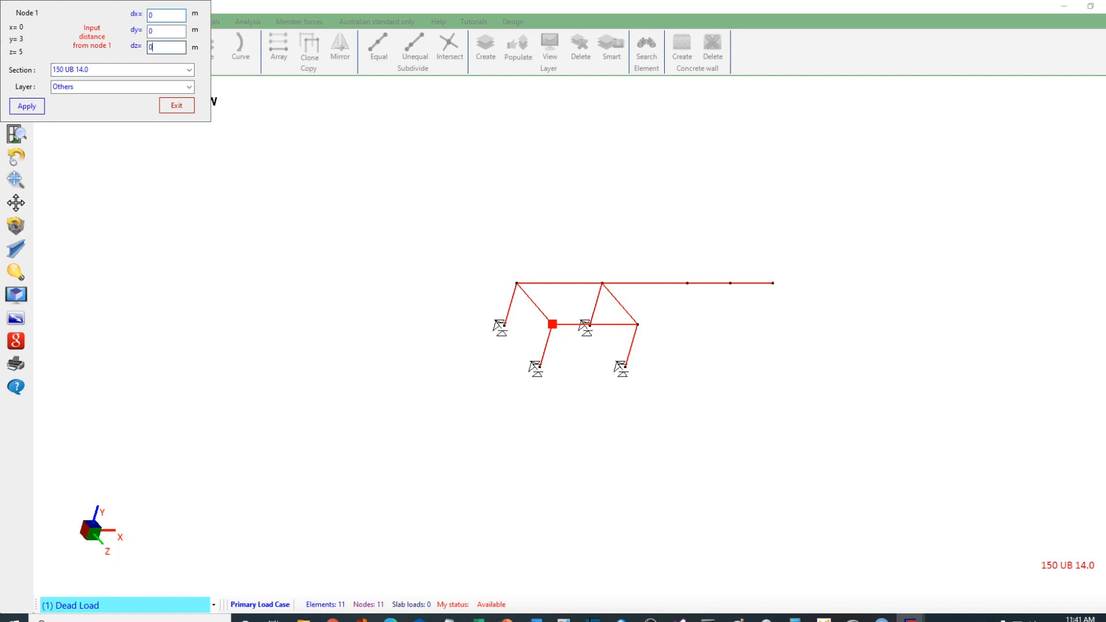
double_click(161, 47)
text(5)
click(26, 106)
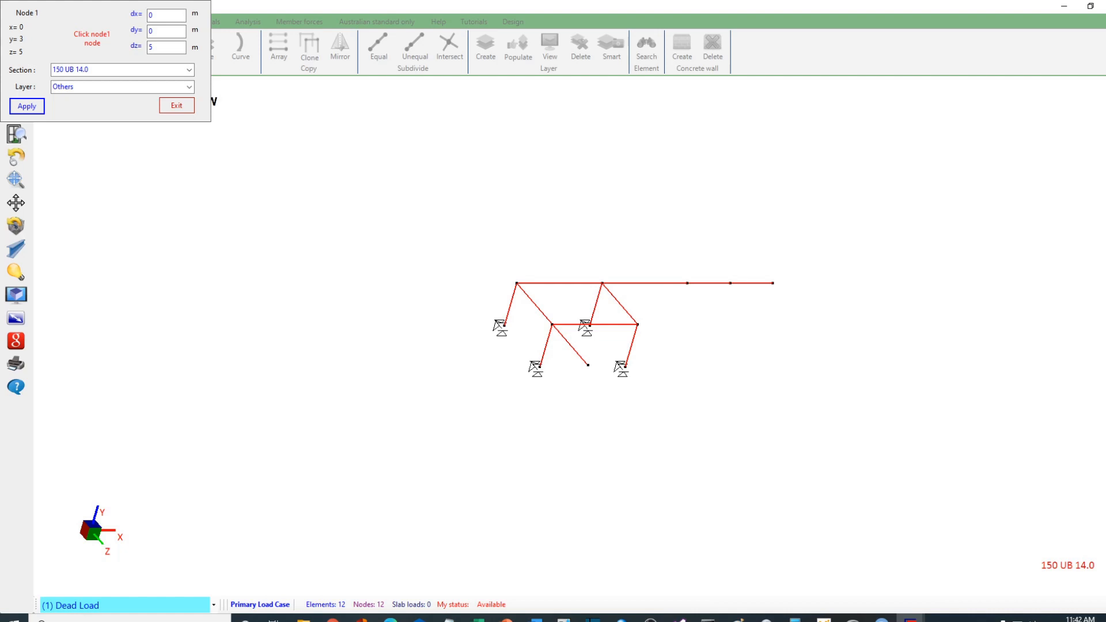
click(637, 324)
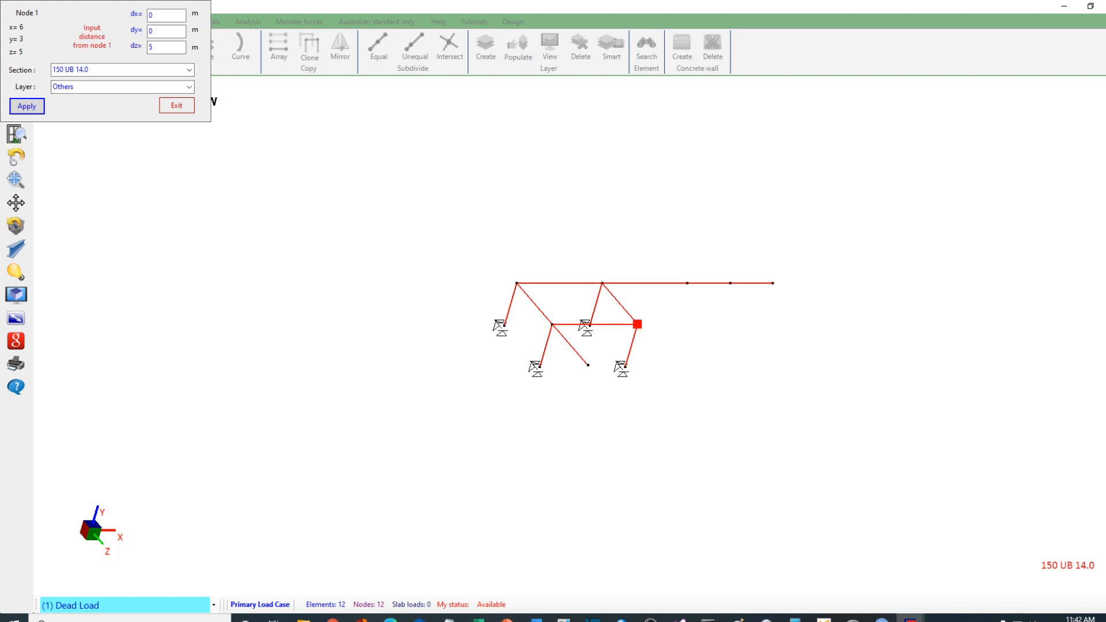
click(26, 106)
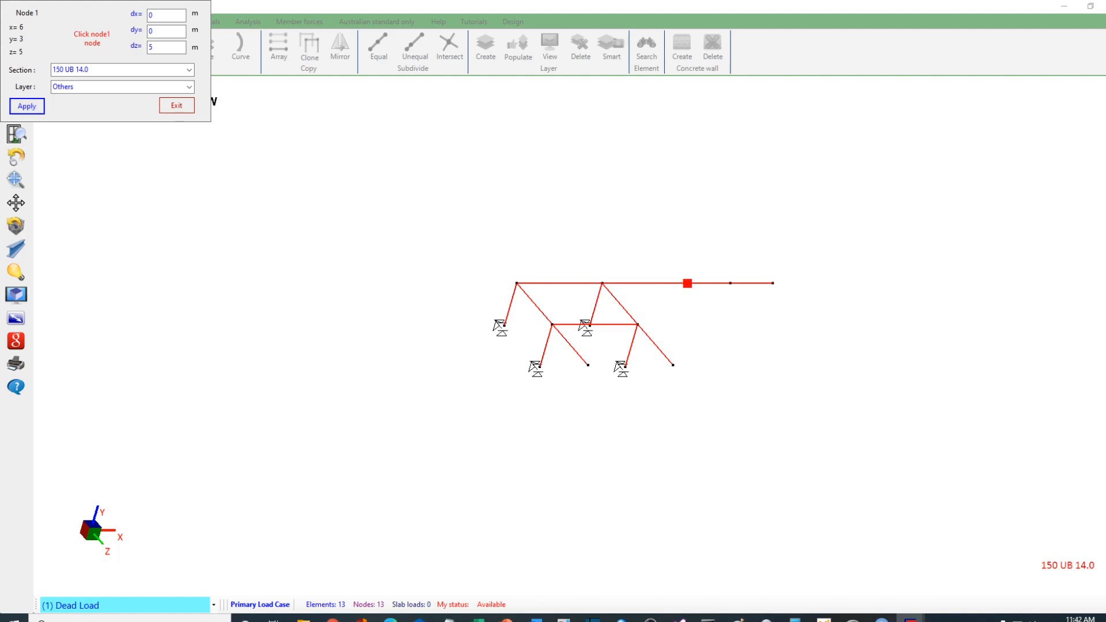
Add two consecutive 5 m beams in the Z direction at both x=12 and x=18, starting from the rear beam line
click(687, 282)
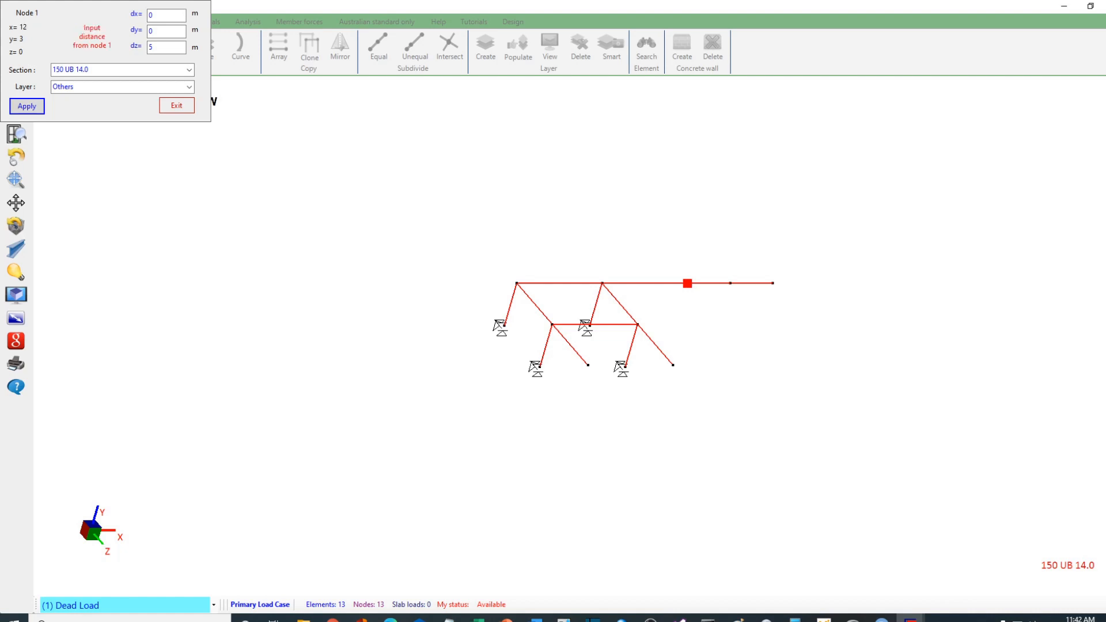
key(Return)
click(723, 324)
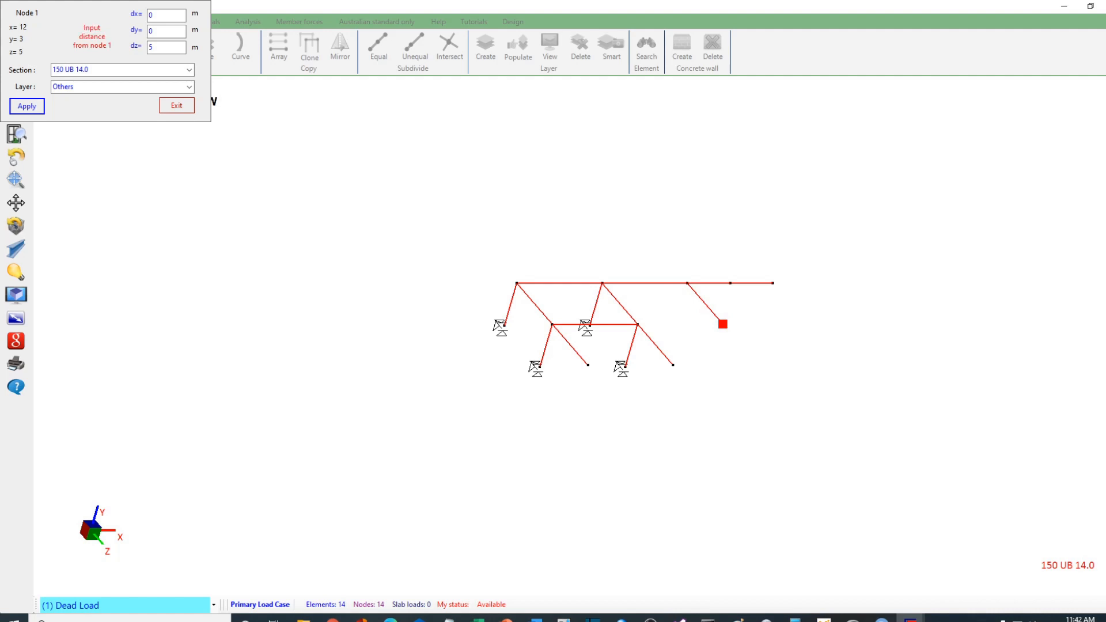
key(Return)
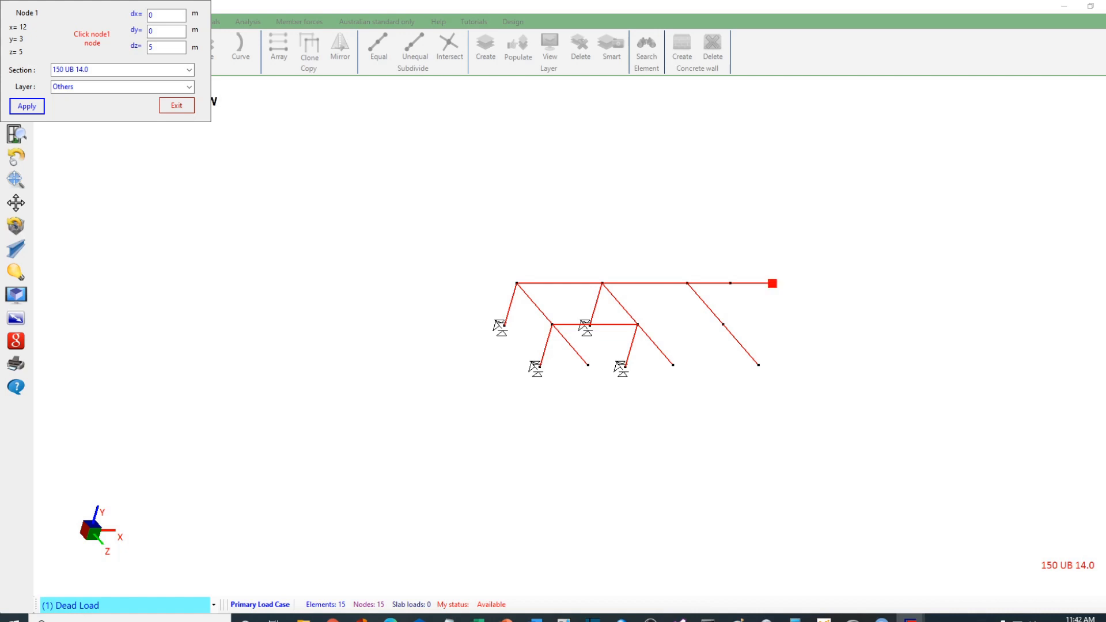
click(772, 283)
click(27, 106)
click(808, 324)
click(27, 106)
click(176, 106)
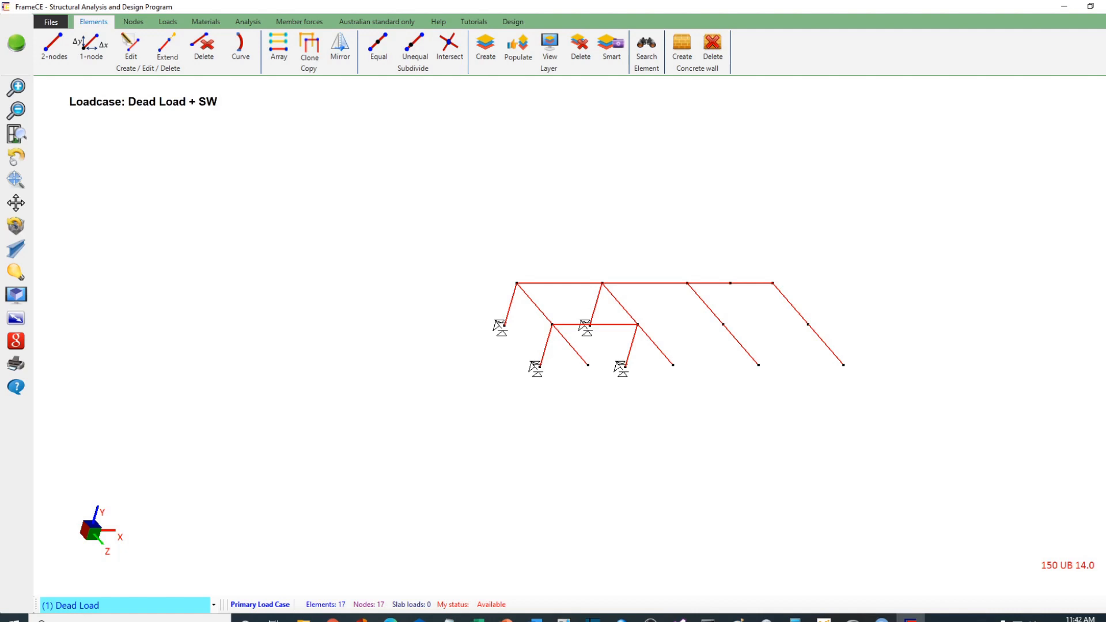
Connect the four front top nodes along z=10 with 150 UB 14.0 beam elements between neighbouring nodes
click(54, 47)
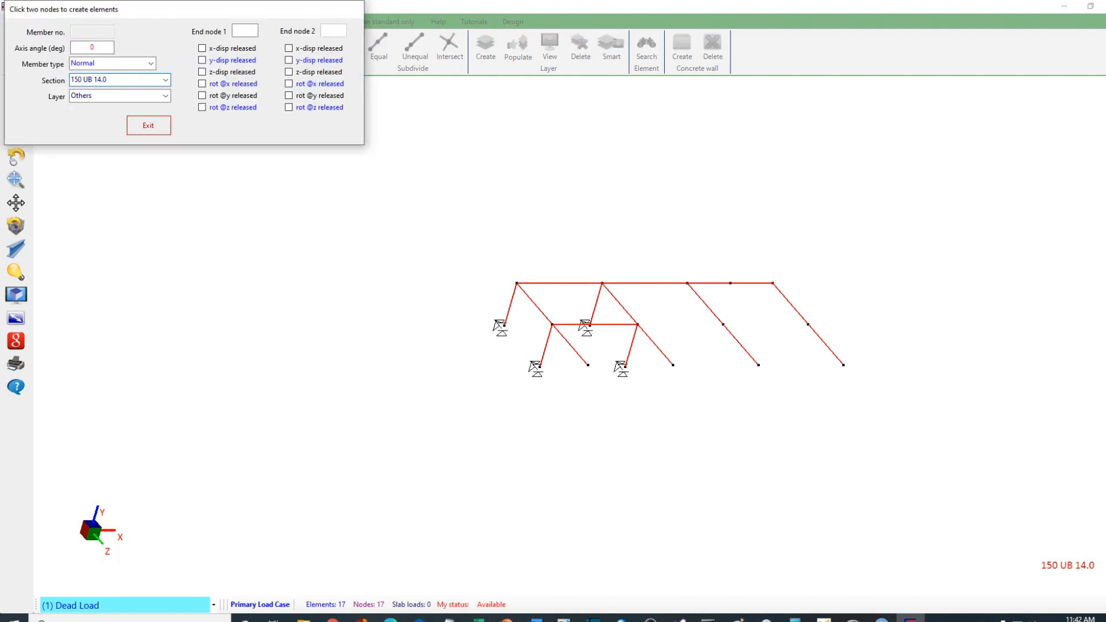
click(588, 365)
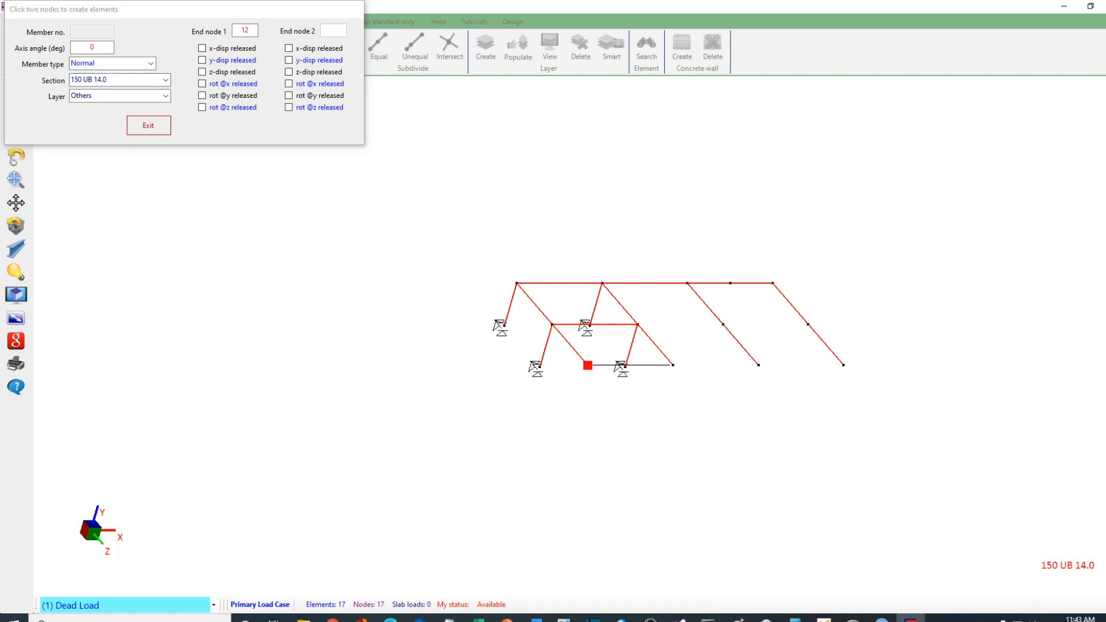
click(673, 365)
click(758, 366)
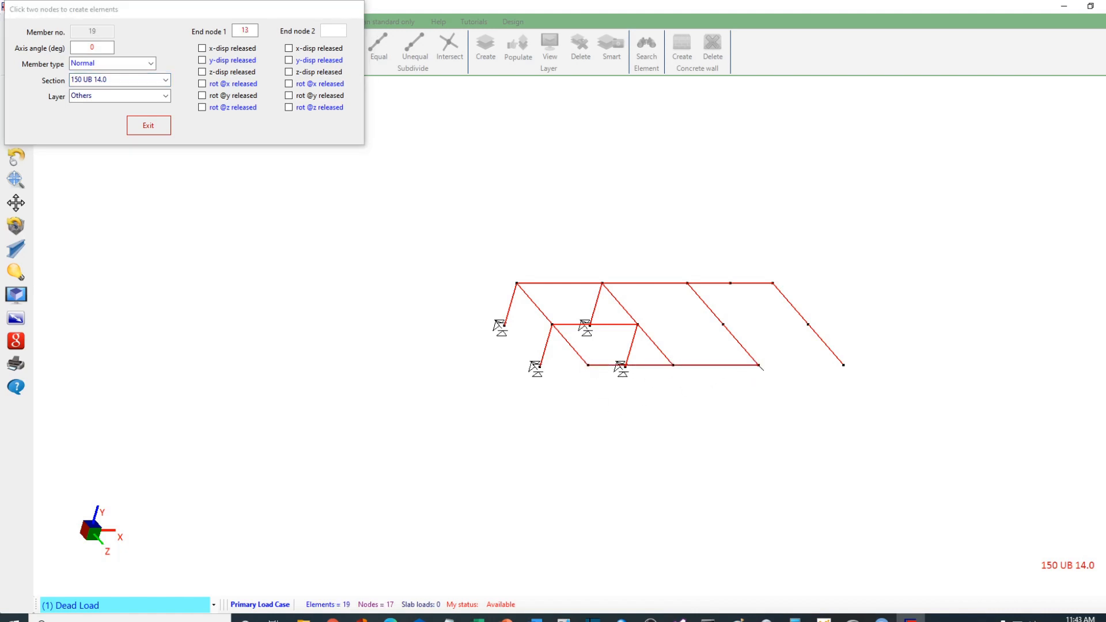
click(843, 366)
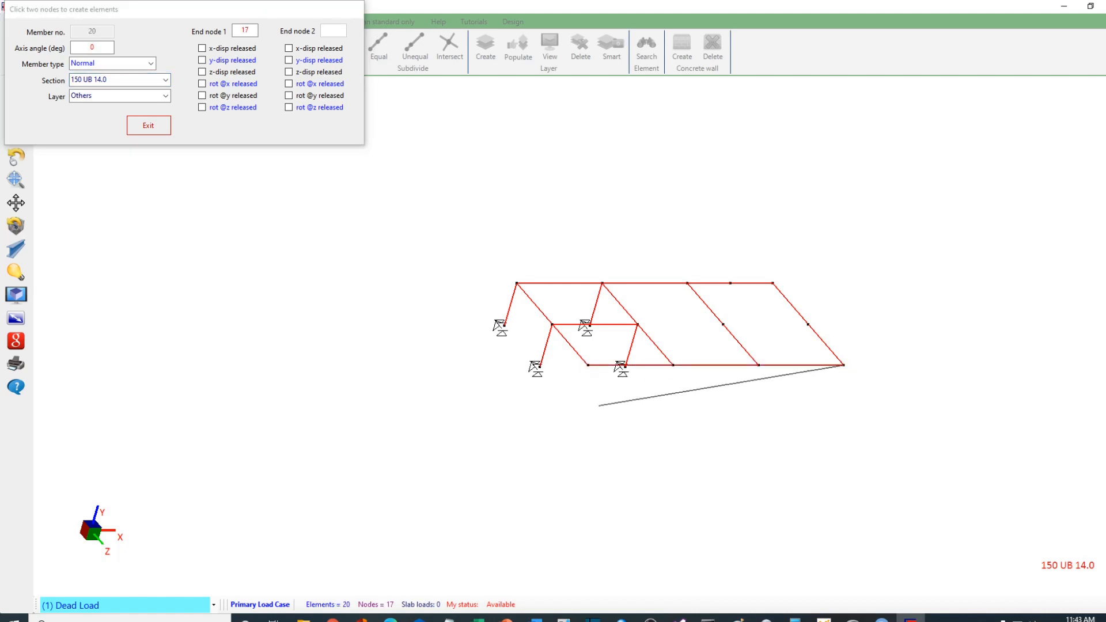
key(Escape)
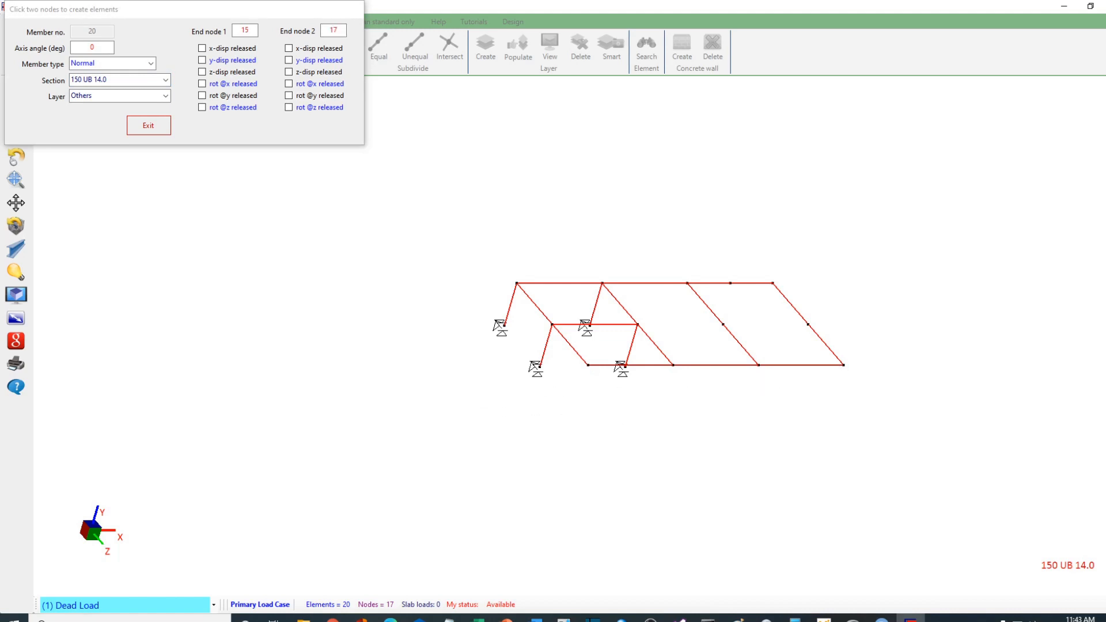
Connect the middle-row top nodes at x=6, x=12 and x=18 along z=5 with two-node beam elements
click(637, 324)
click(723, 324)
click(808, 324)
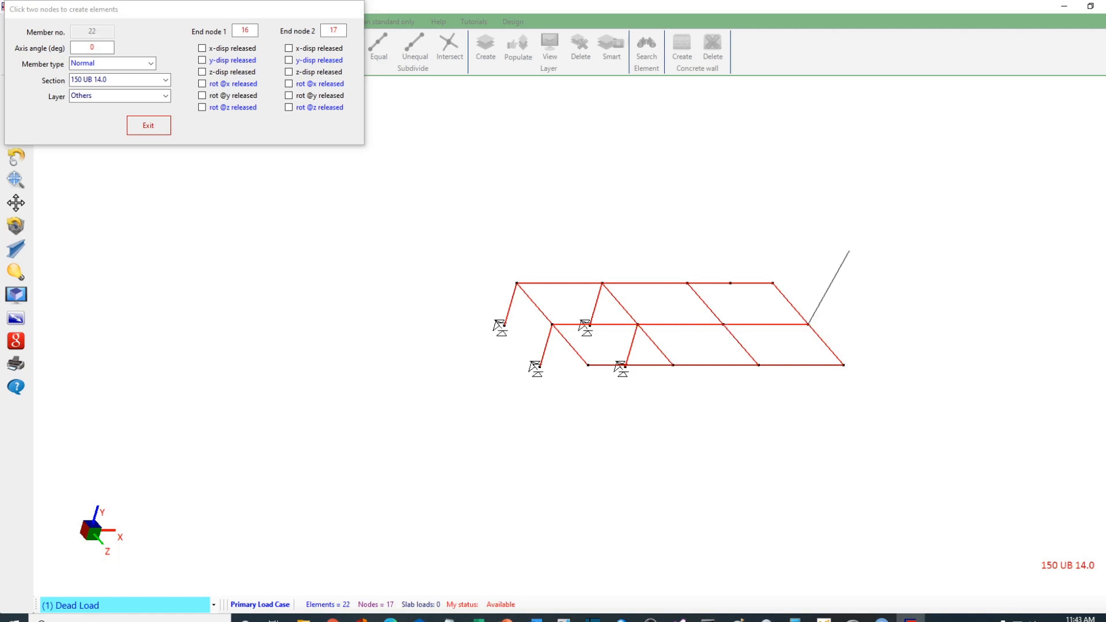
right_click(849, 251)
click(149, 126)
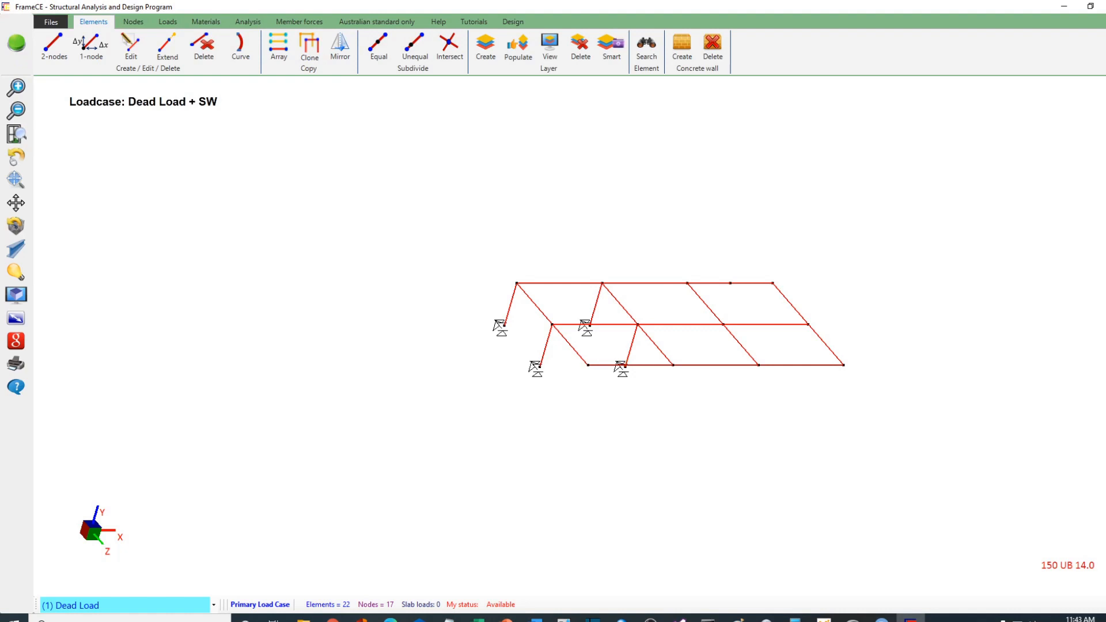
Create a column from the front top node at x=0, z=10 using a dy offset of -3 m
click(510, 305)
click(91, 46)
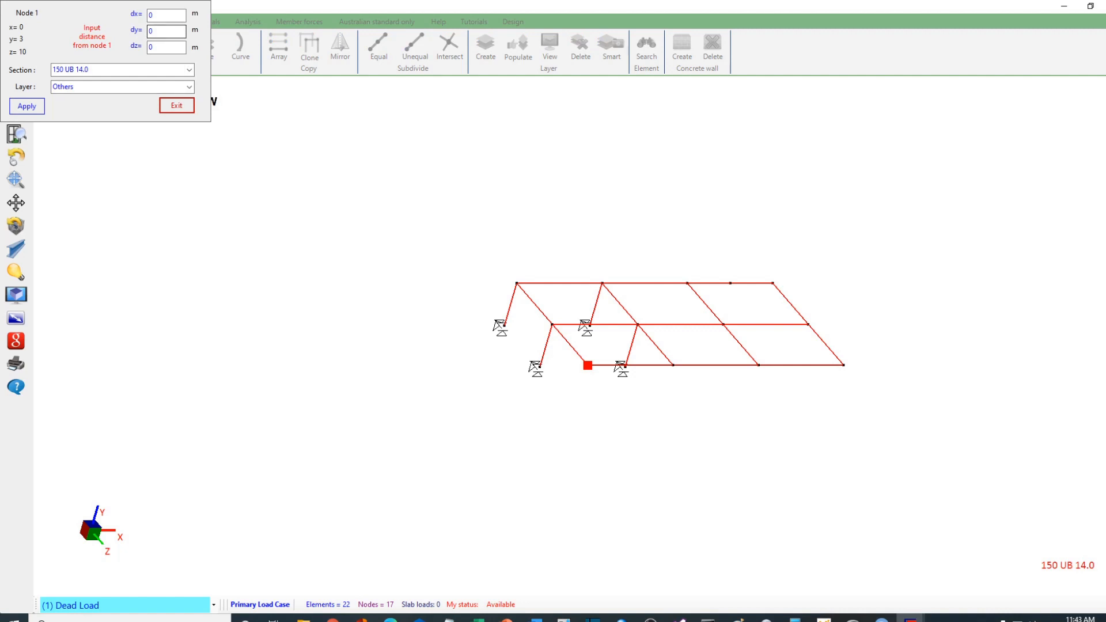
double_click(159, 31)
text(-3)
key(Return)
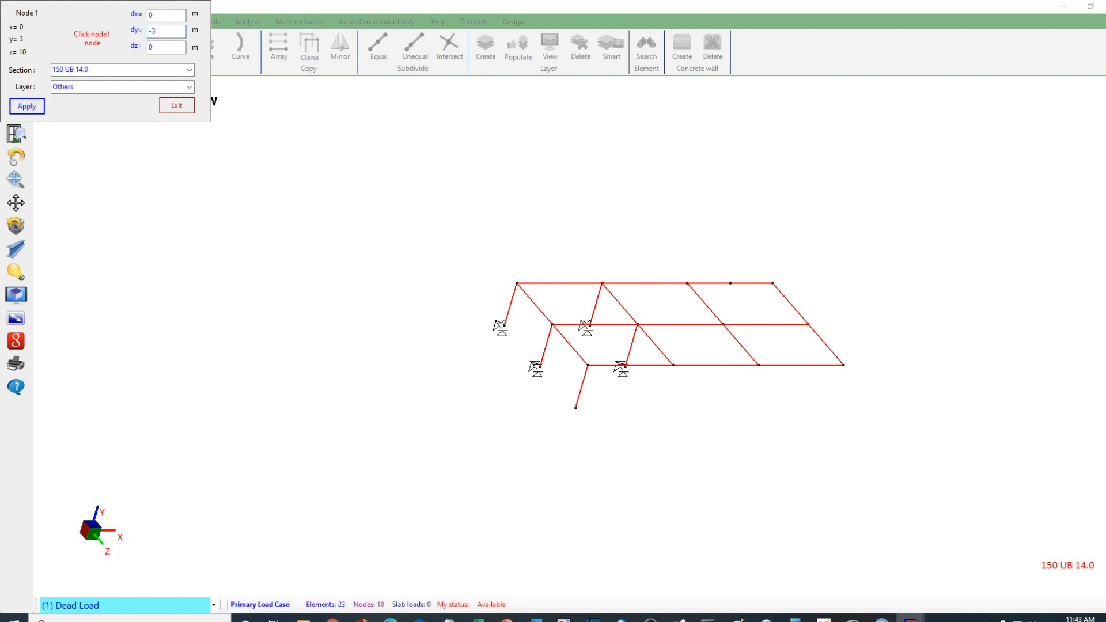
Add columns with the same -3 m dy offset below the front top nodes at x=6, x=12 and x=18
click(673, 365)
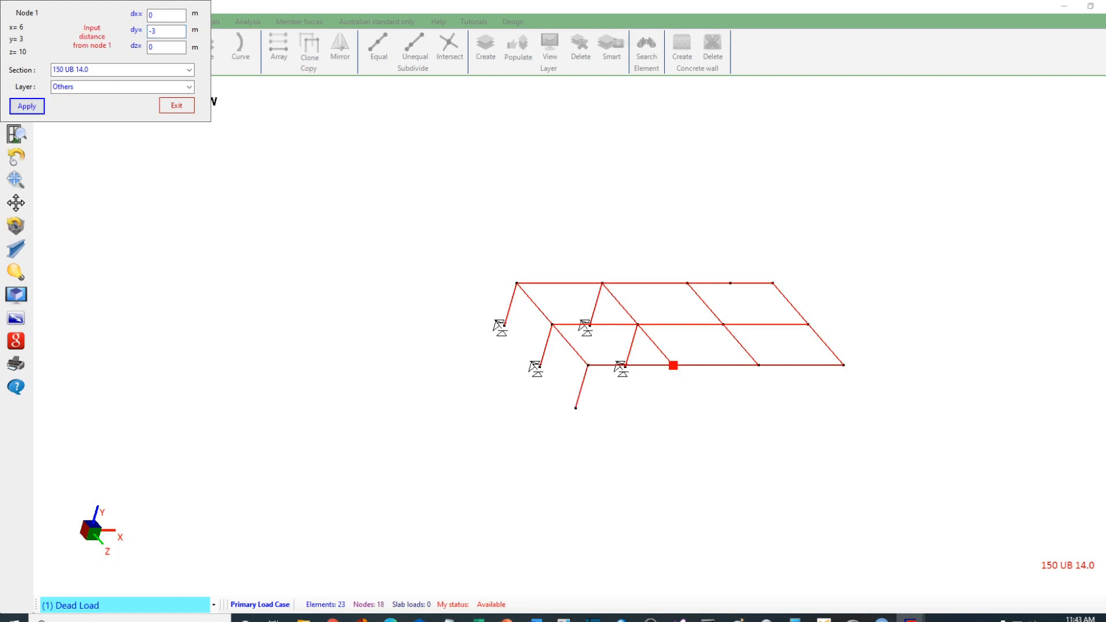
click(27, 106)
click(758, 365)
key(Return)
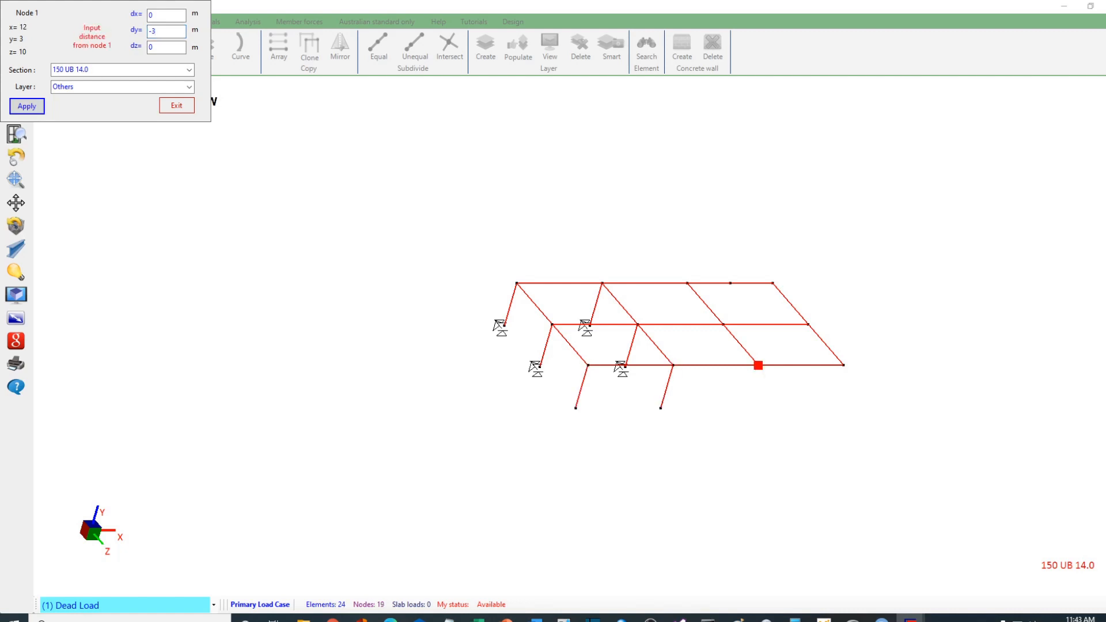
click(843, 365)
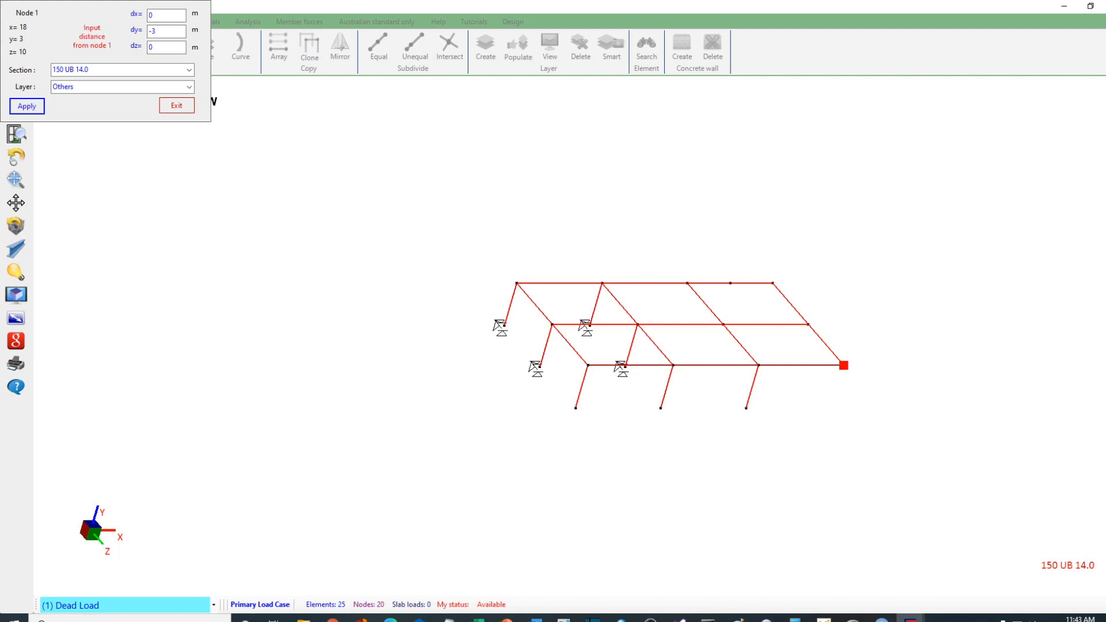
key(Return)
Add columns with a dy offset of -3 m below the x=18 end nodes on the rear and middle rows
click(772, 284)
click(27, 106)
click(808, 324)
key(Return)
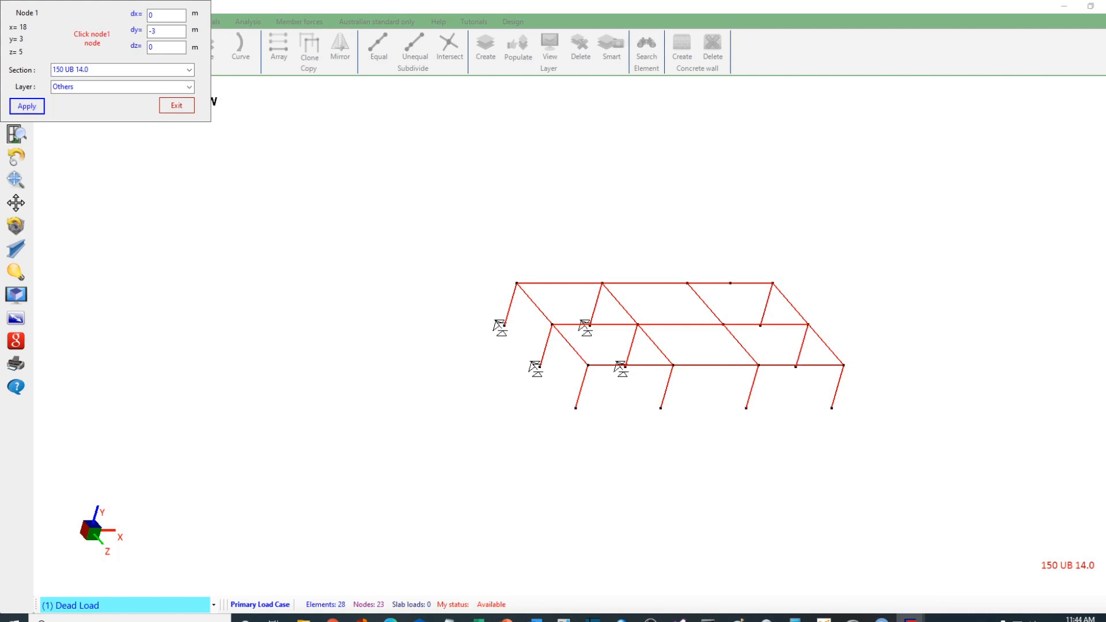
Add columns with a dy offset of -3 m below the x=12 top nodes on the middle and rear rows
click(723, 325)
key(Return)
click(687, 283)
click(26, 106)
click(177, 105)
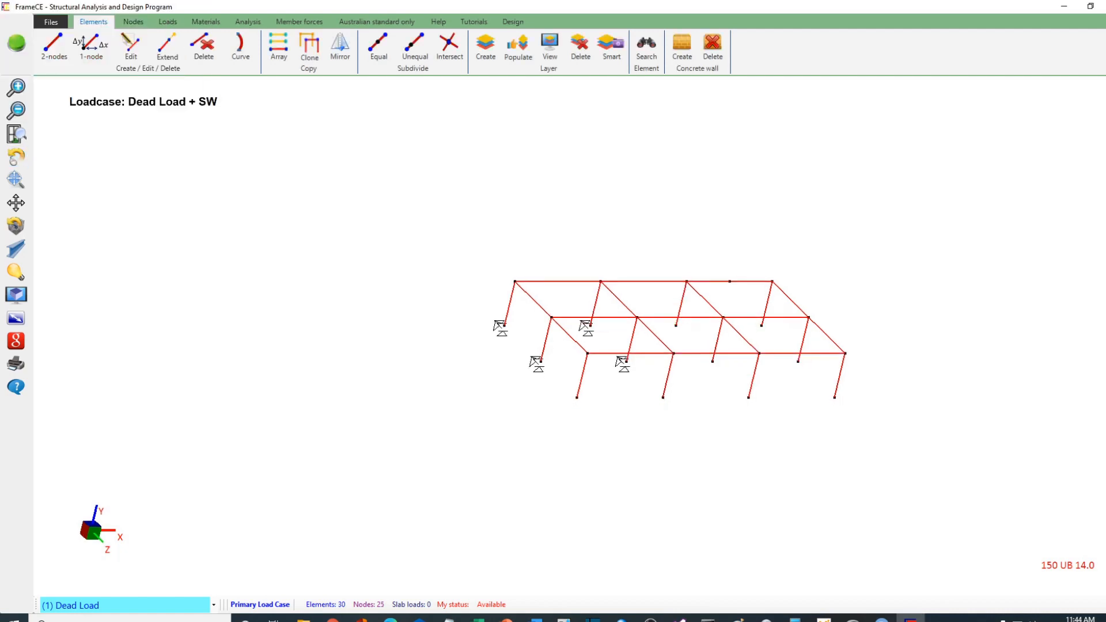
Subdivide the middle-row beam between x=12 and x=18 into 2 equal segments
drag(692, 357, 663, 370)
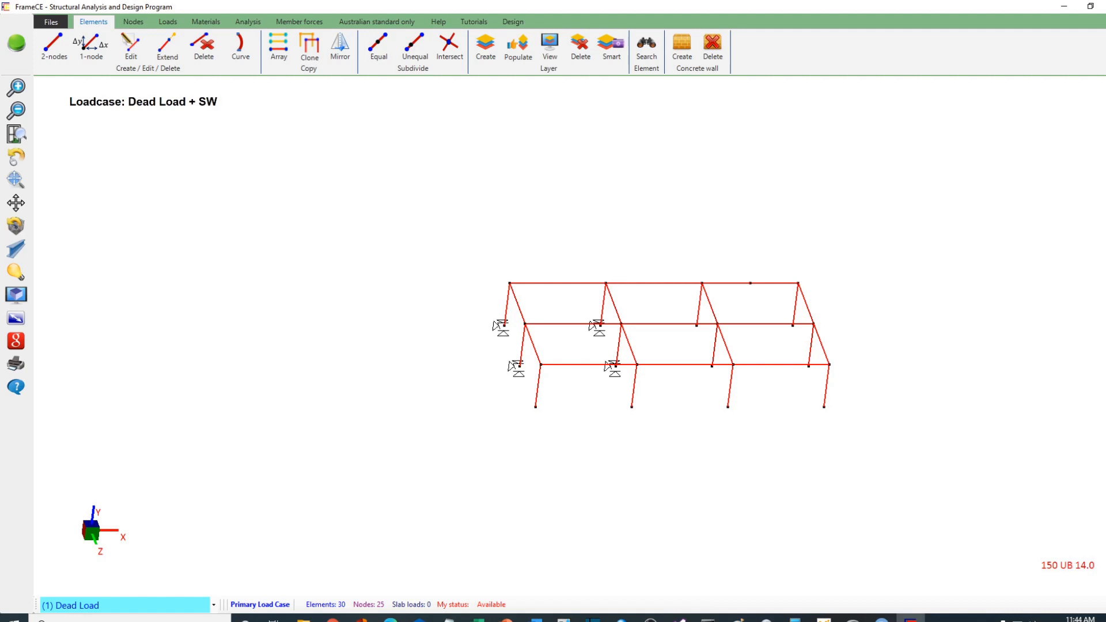
click(765, 324)
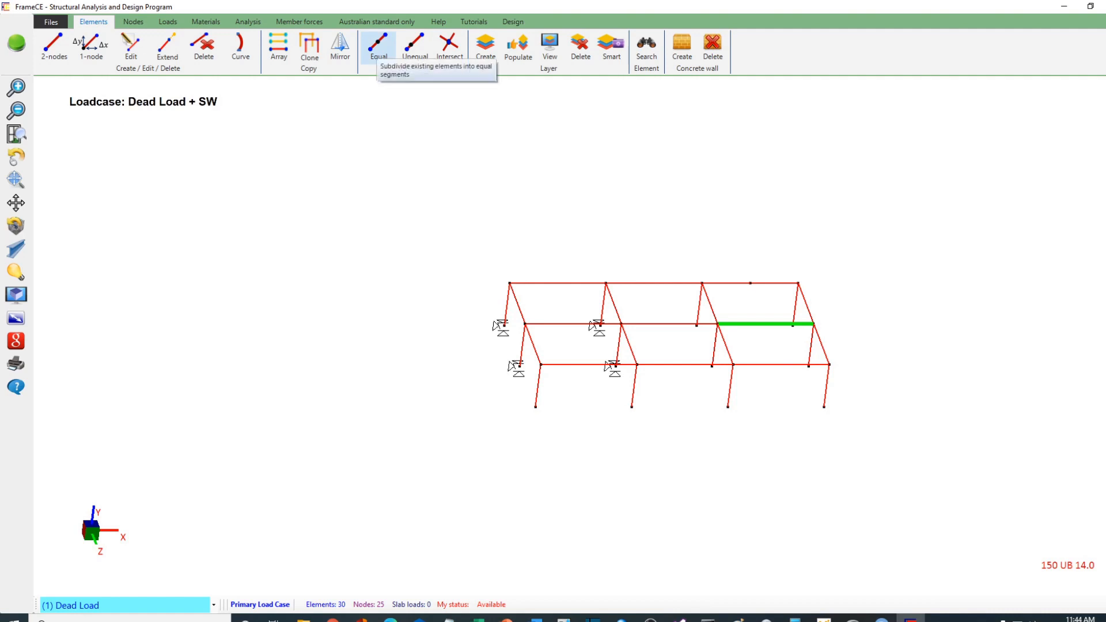
click(379, 47)
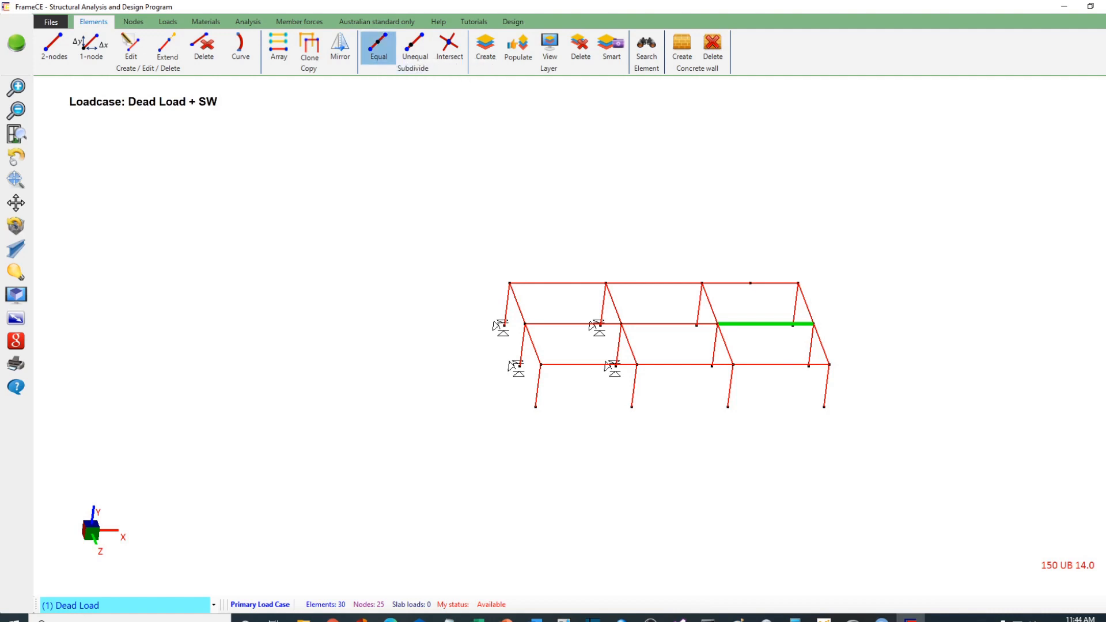
double_click(116, 25)
text(2)
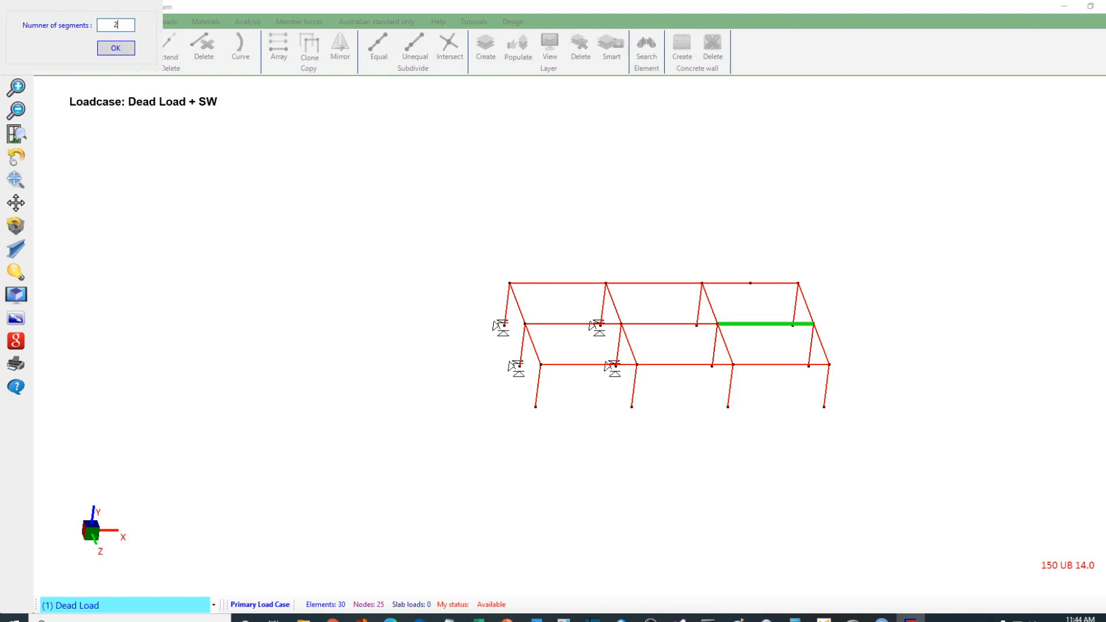
click(116, 48)
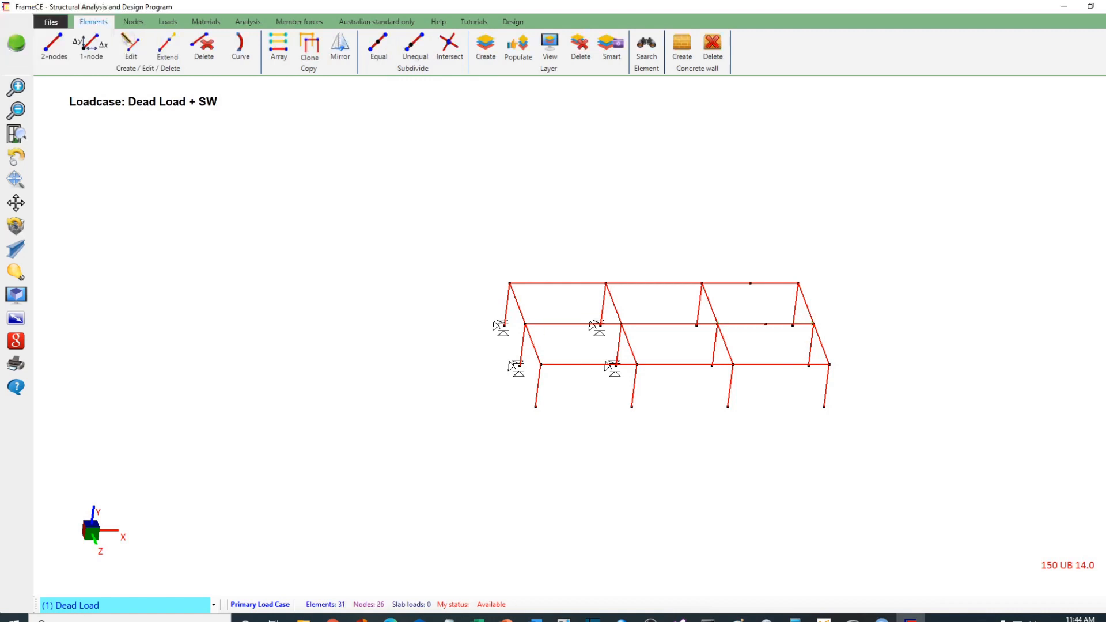
Subdivide the front beams from x=6 to x=18, the transverse beams at x=6 and x=12, and the x=6–12 rear and middle beams into 2 equal segments
click(781, 364)
click(685, 364)
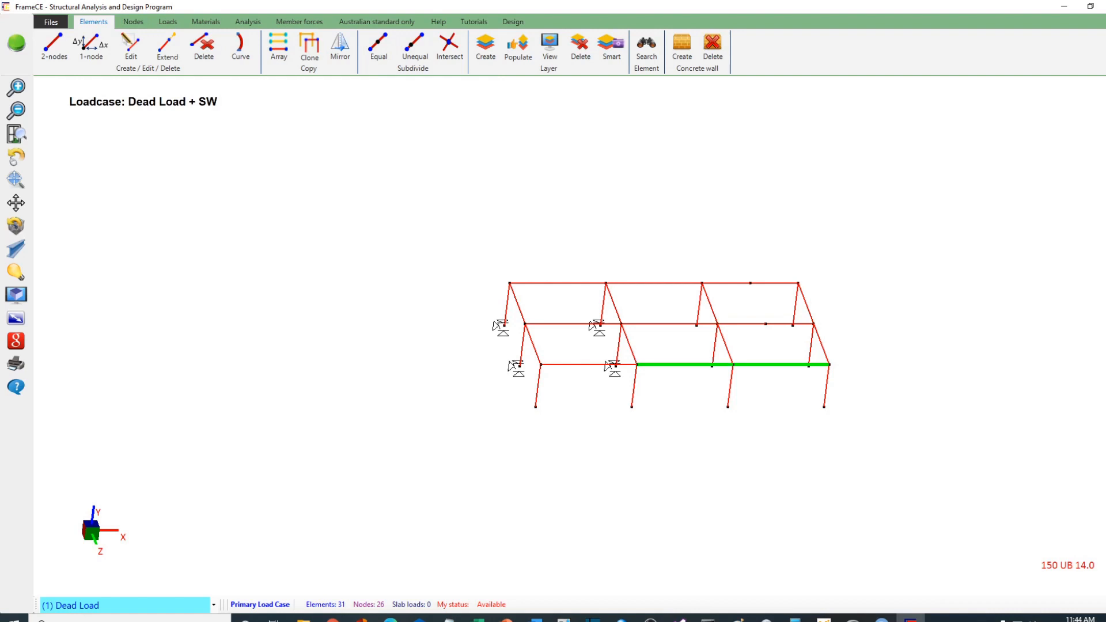
click(629, 344)
click(725, 345)
click(710, 304)
click(614, 303)
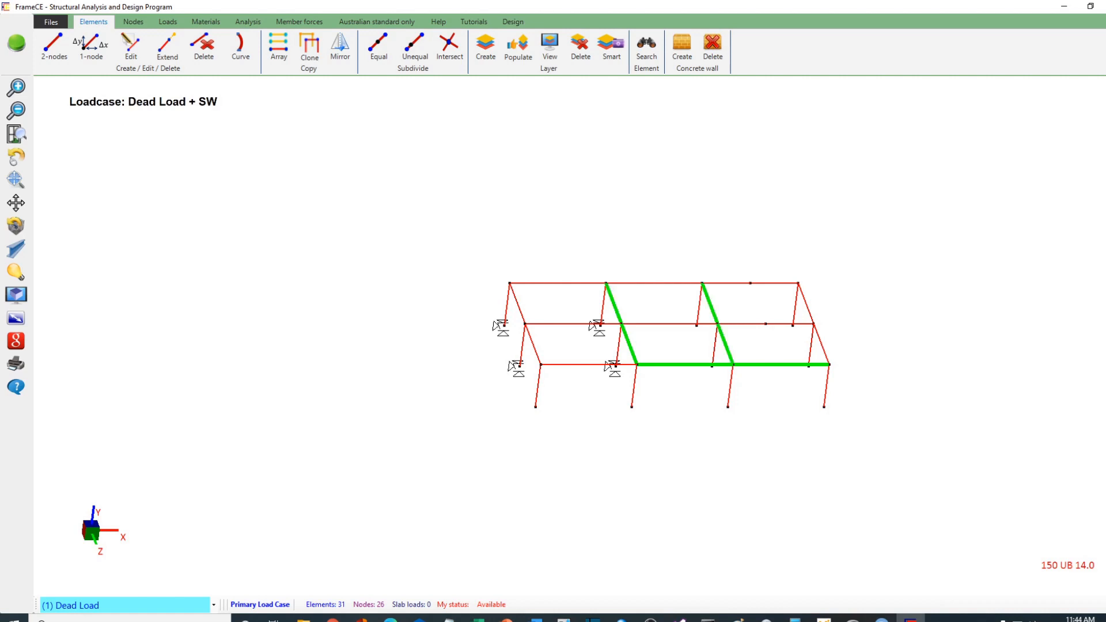
click(654, 283)
click(669, 324)
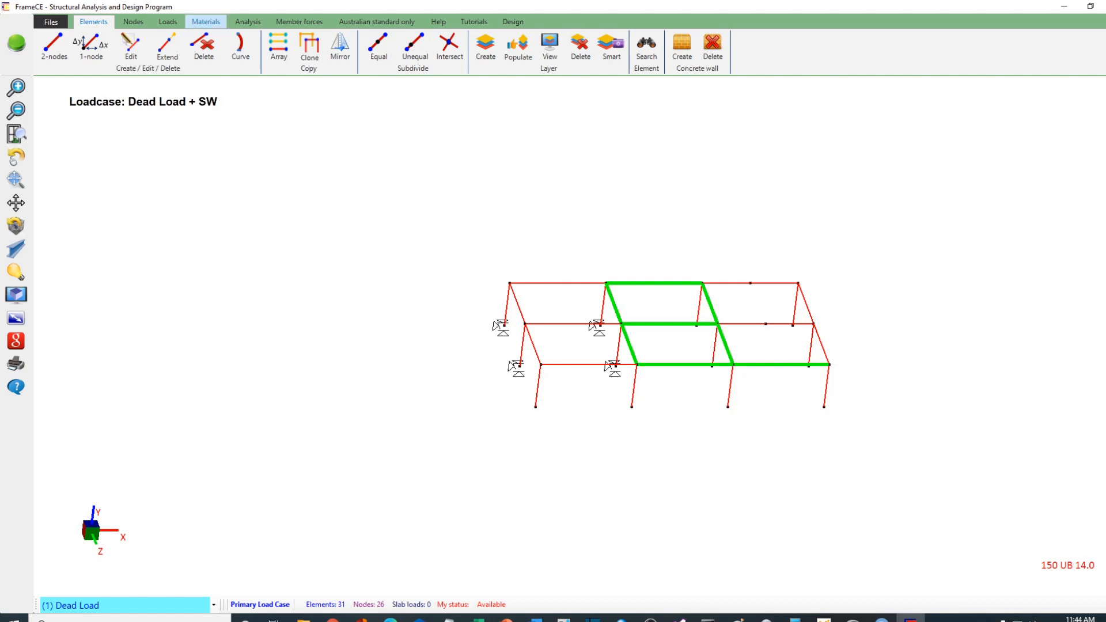
click(378, 46)
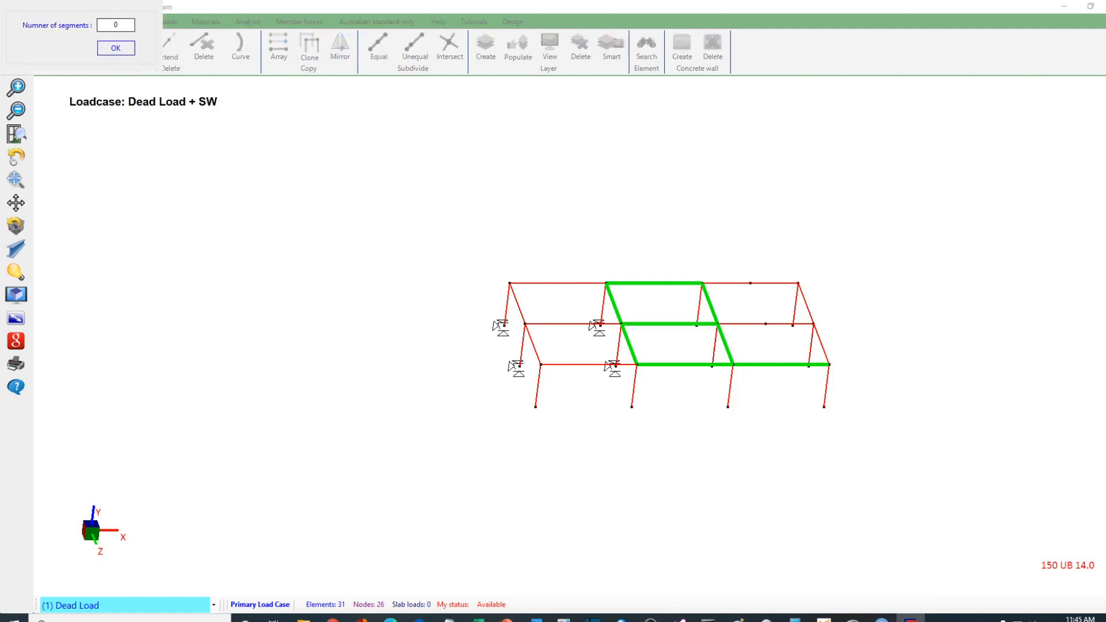
double_click(116, 25)
text(2)
click(116, 48)
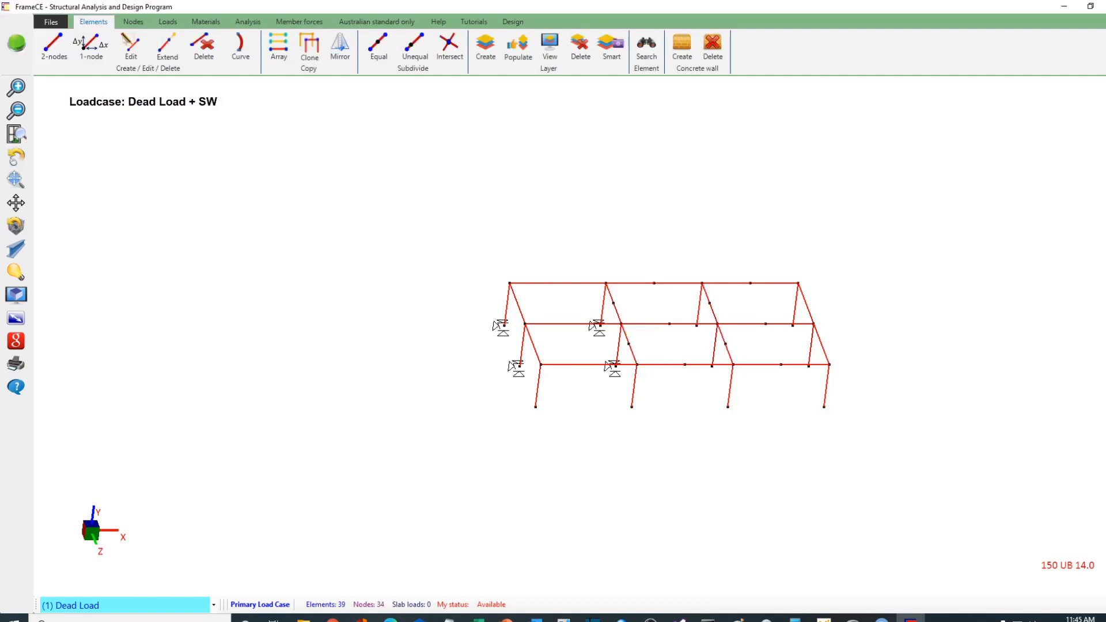
Subdivide both transverse beams at the x=18 end of the frame into 2 equal segments
click(17, 157)
drag(403, 345, 421, 328)
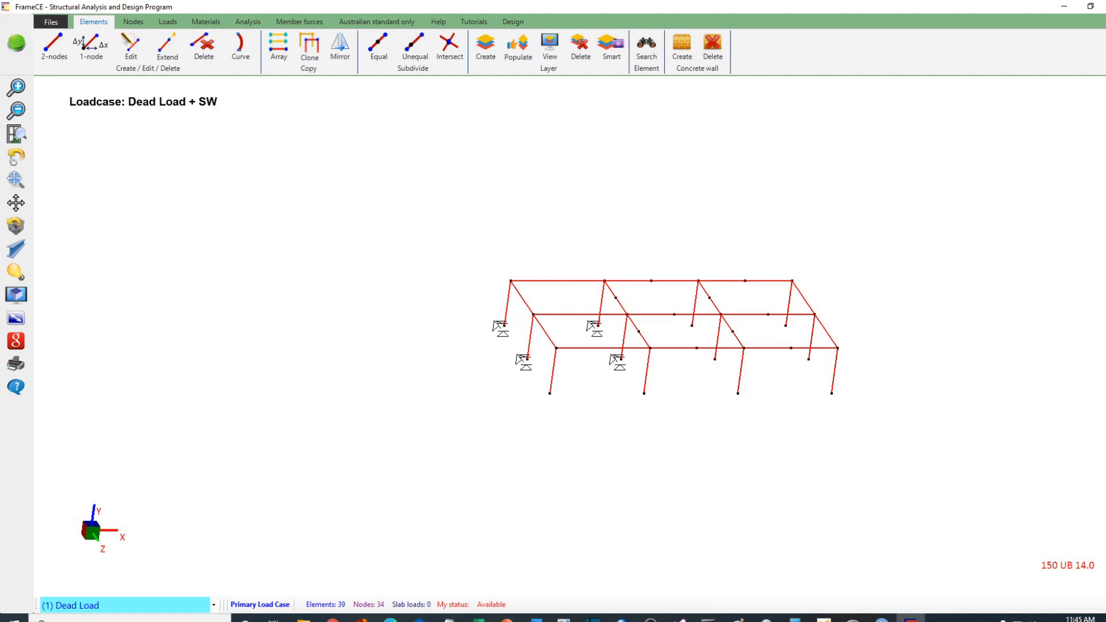
click(803, 297)
click(826, 332)
click(378, 46)
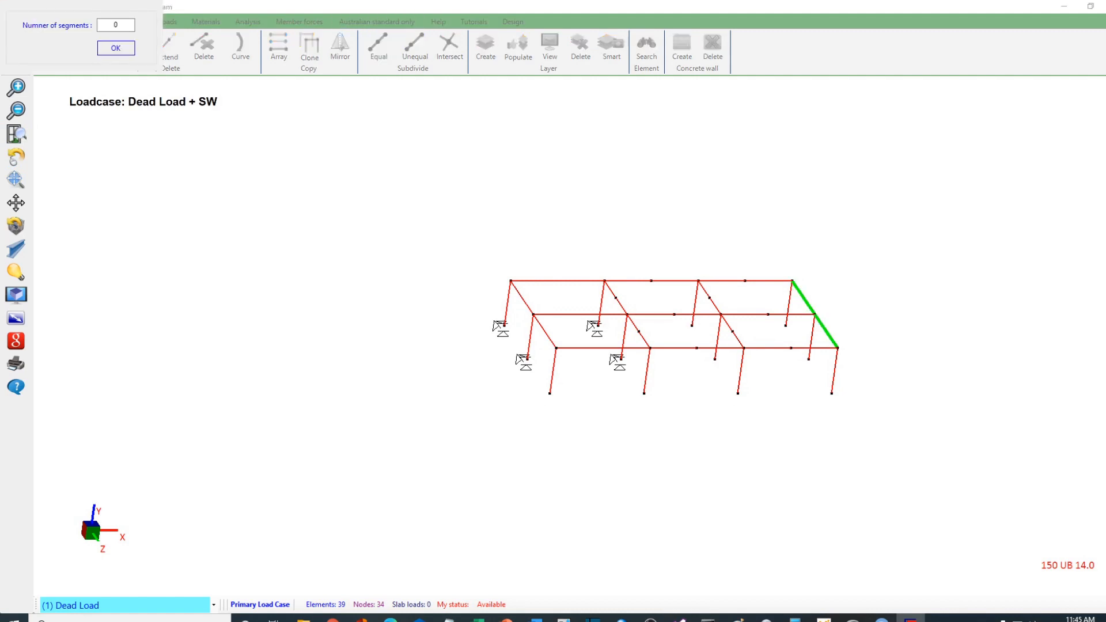
text(2)
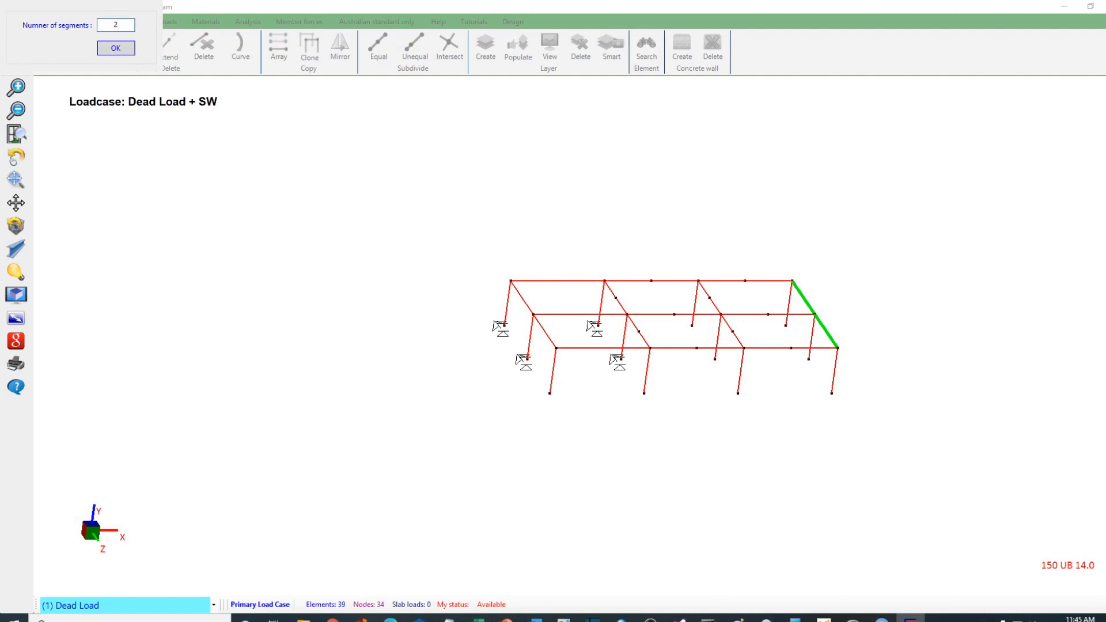
key(Return)
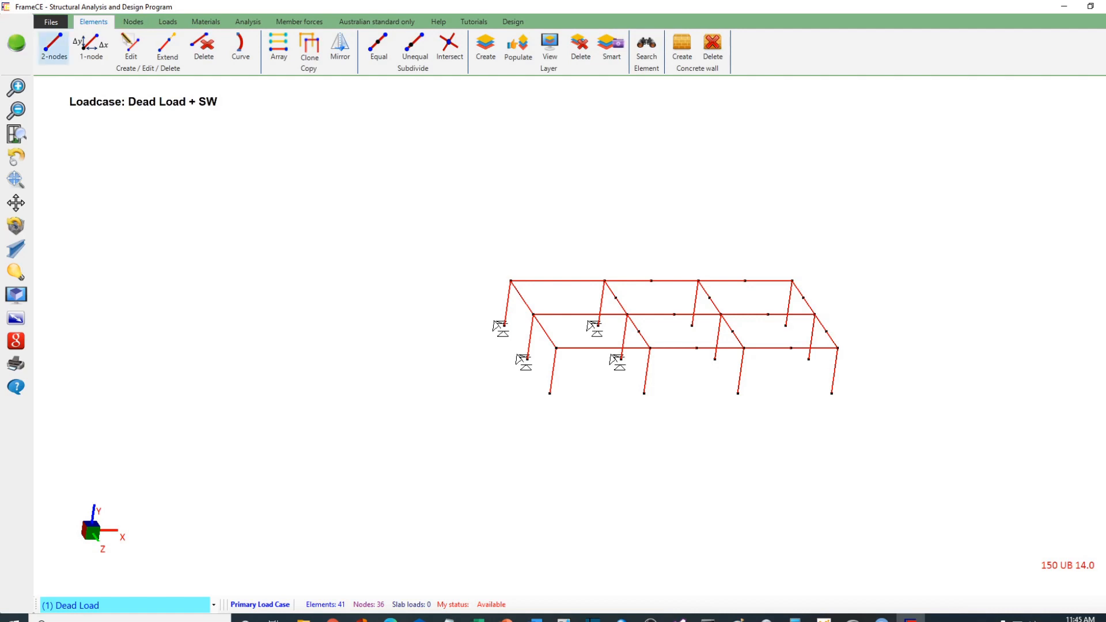
Connect the transverse beams' midpoint nodes from x=6 to x=18 with two lines of 150 UB 14.0 two-node elements
click(53, 46)
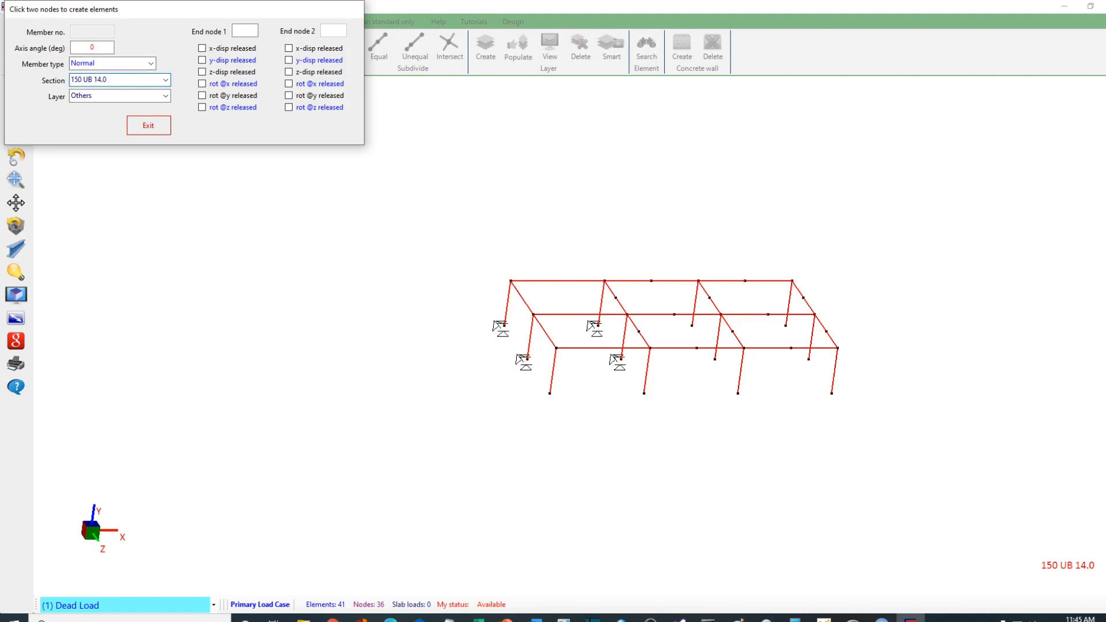
click(616, 298)
click(709, 298)
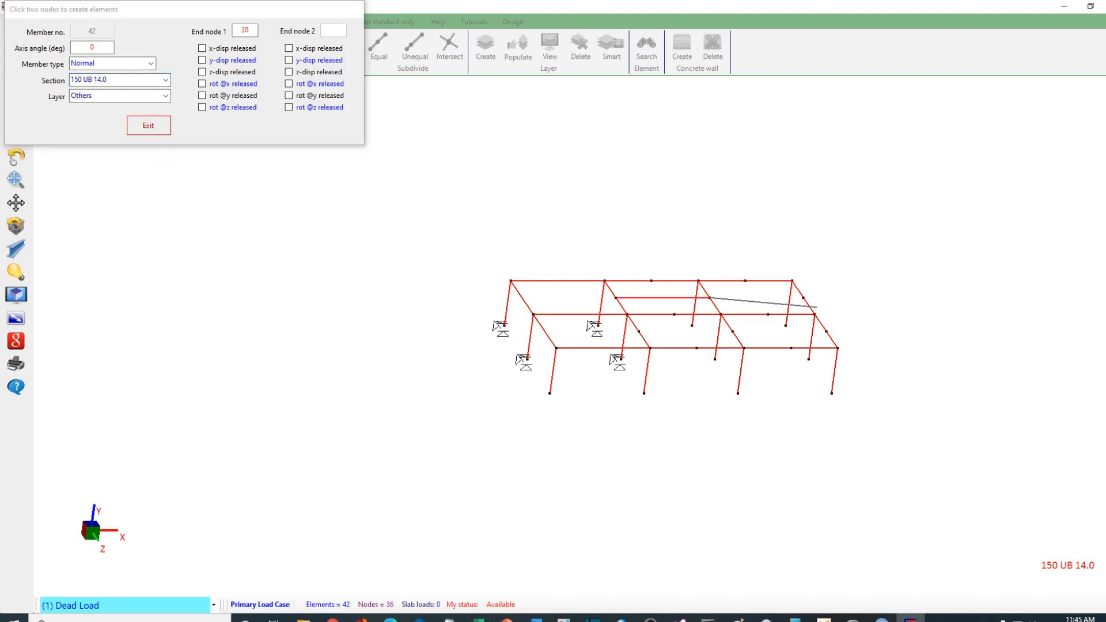
click(804, 298)
click(826, 331)
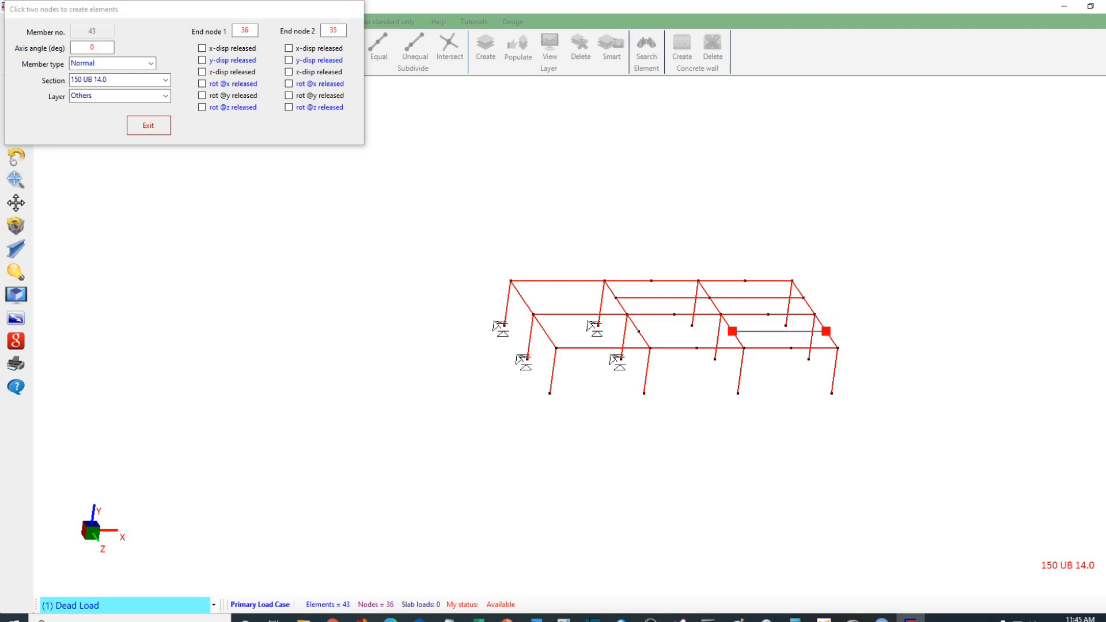
click(732, 331)
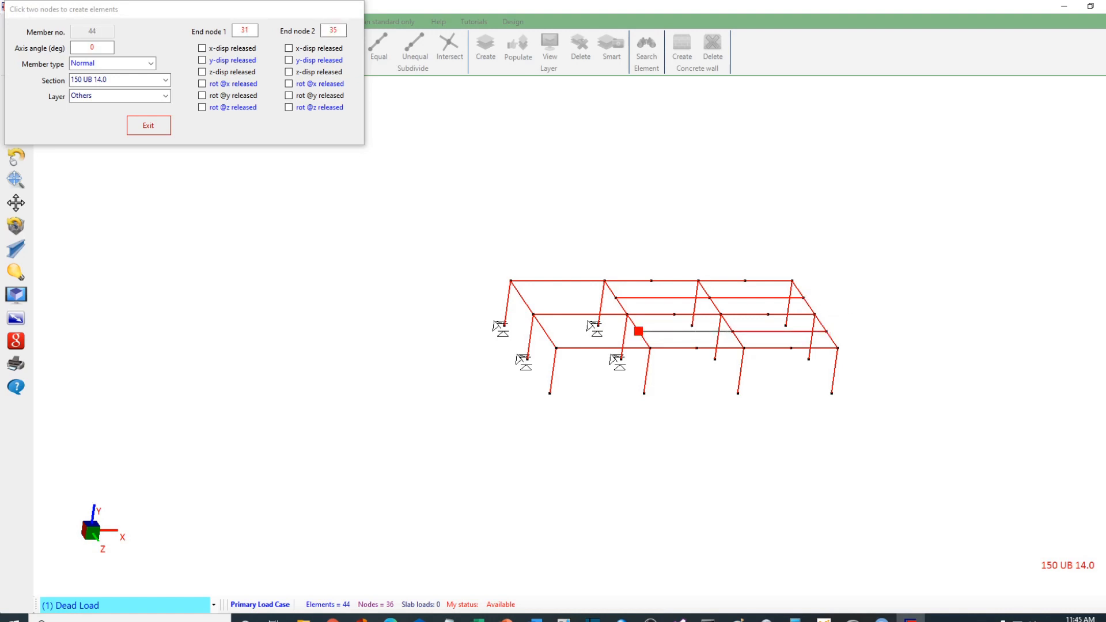
click(638, 331)
right_click(663, 192)
Connect the longitudinal beams' midpoint nodes across the rear, middle and front rows with two transverse lines of 150 UB 14.0 elements
click(650, 280)
click(675, 315)
click(697, 348)
right_click(800, 418)
click(790, 348)
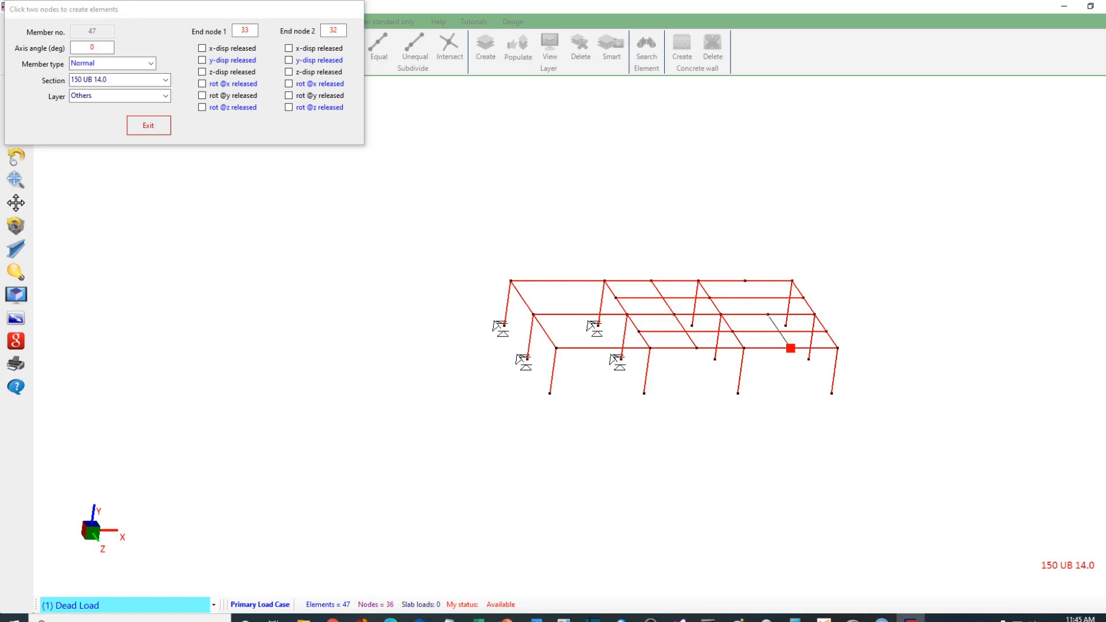
click(767, 314)
click(745, 281)
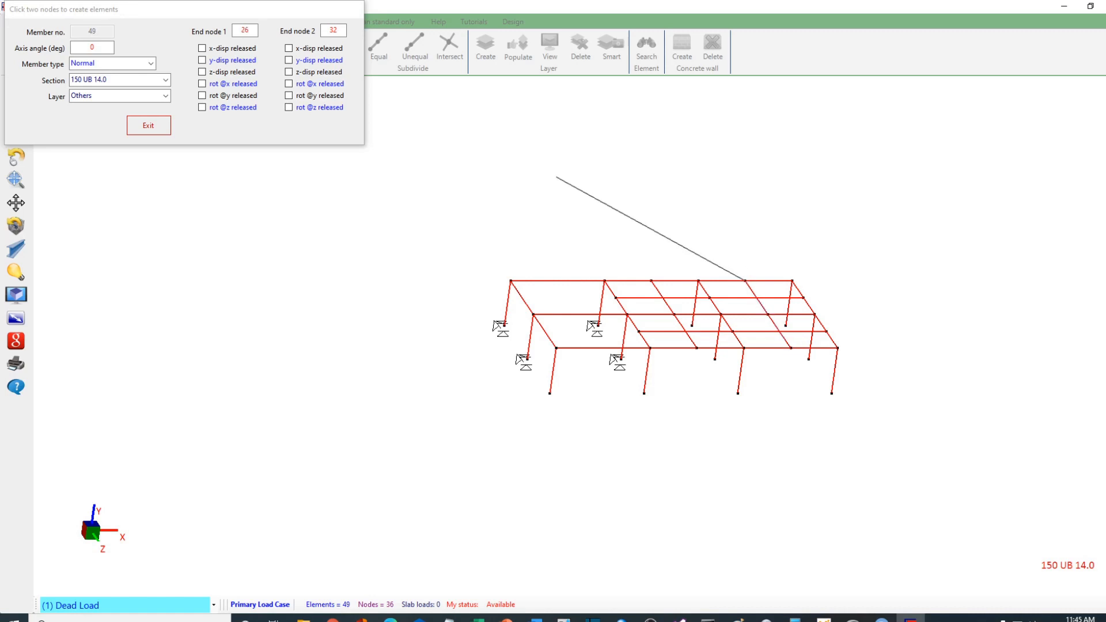
right_click(556, 177)
click(149, 125)
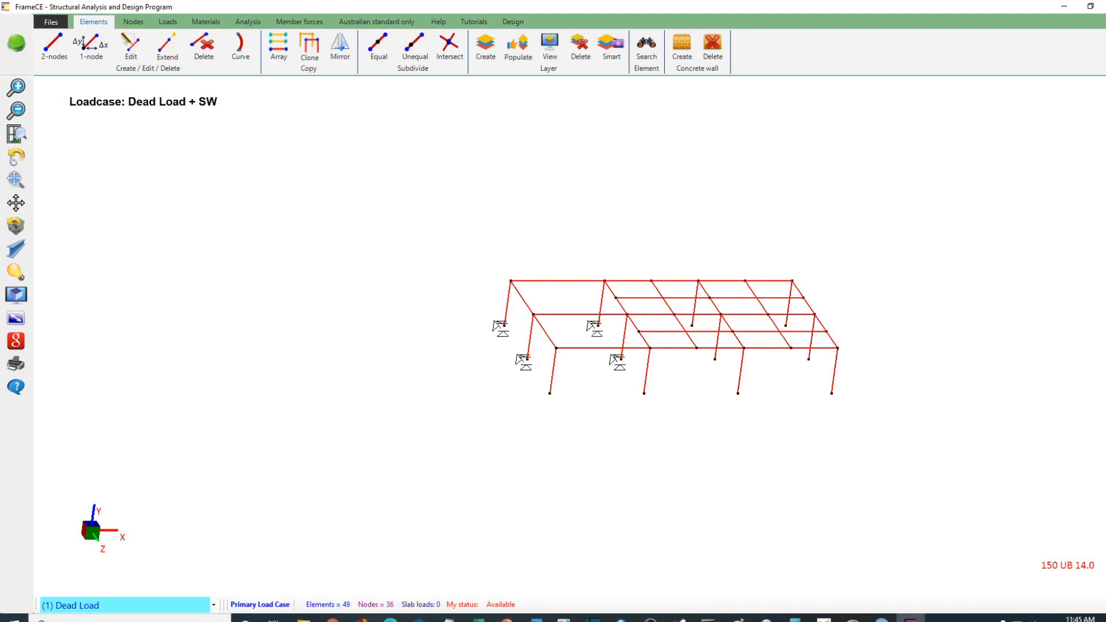
Intersect each pair of crossing secondary beams in the four roof bays between x=6 and x=18
click(659, 292)
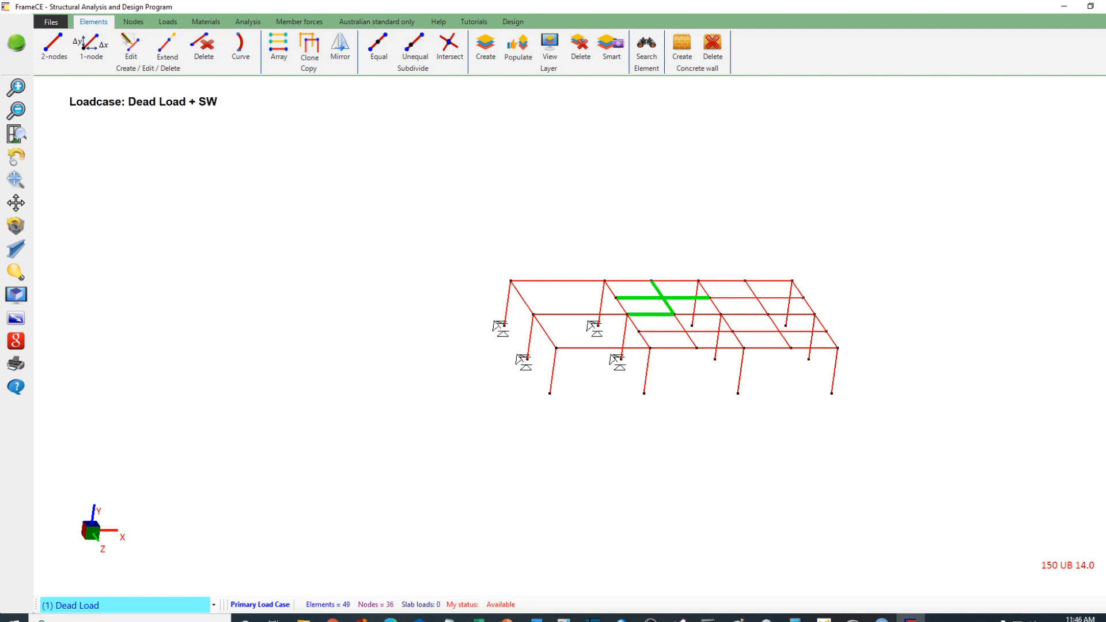
click(450, 46)
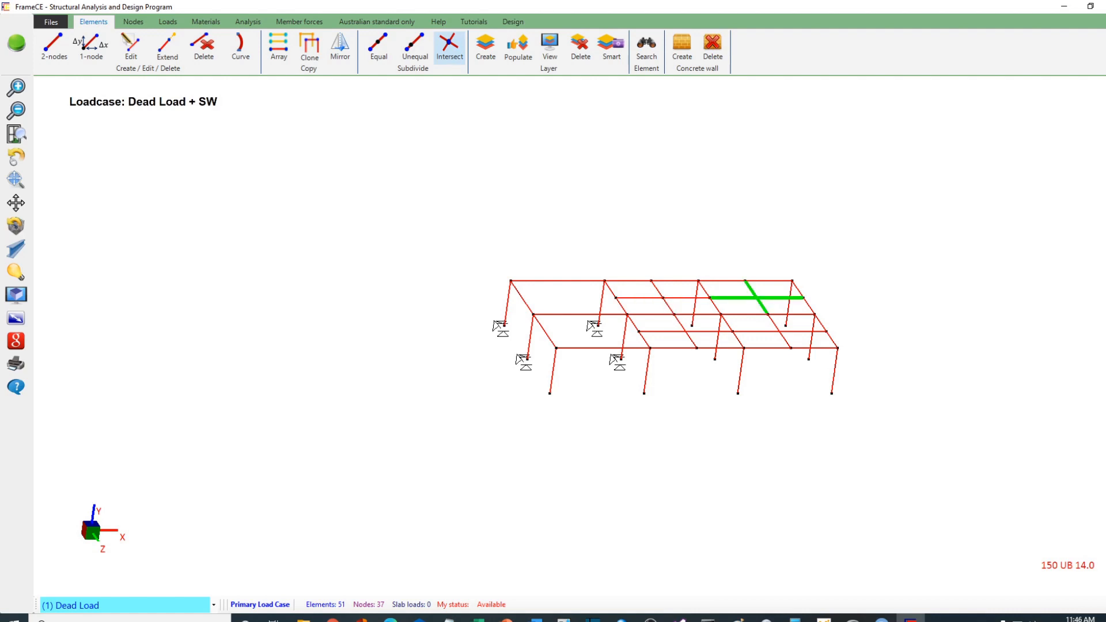
click(765, 331)
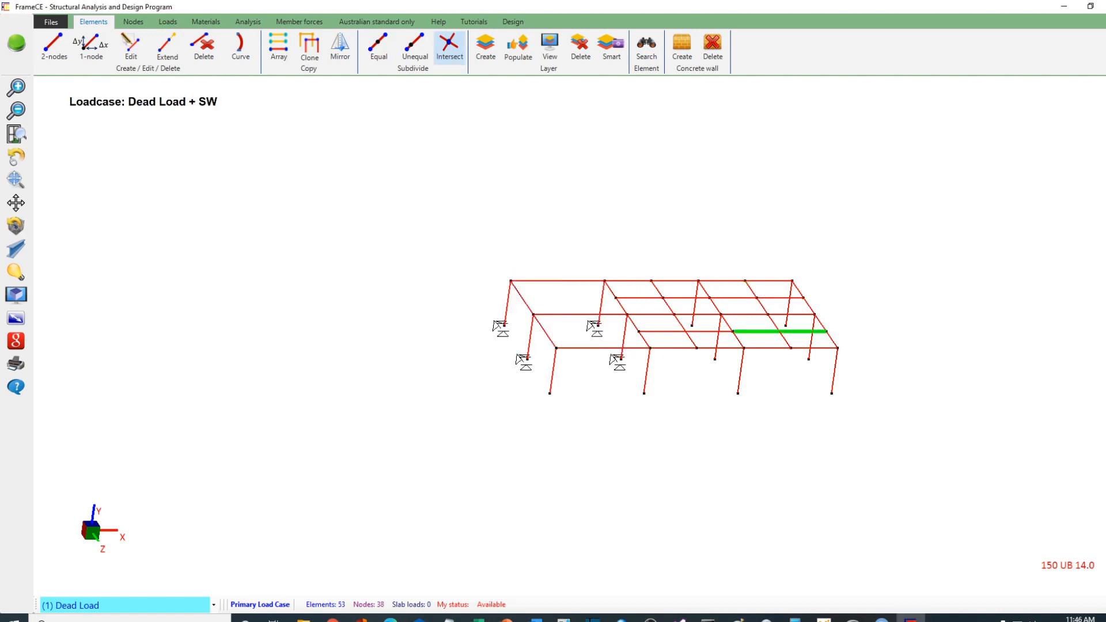
click(785, 340)
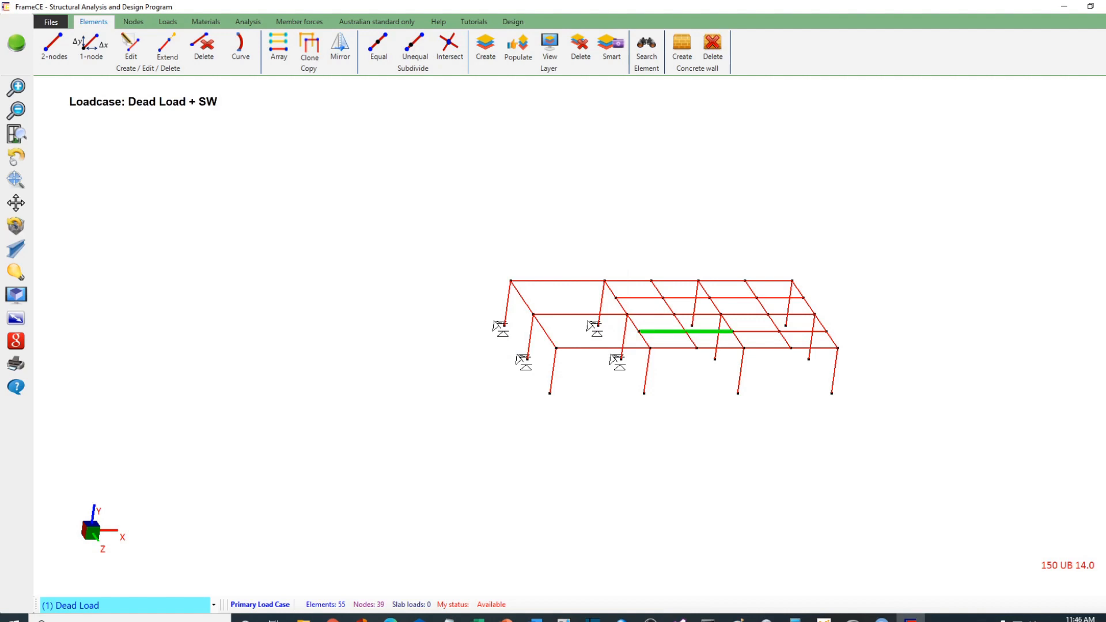
click(691, 340)
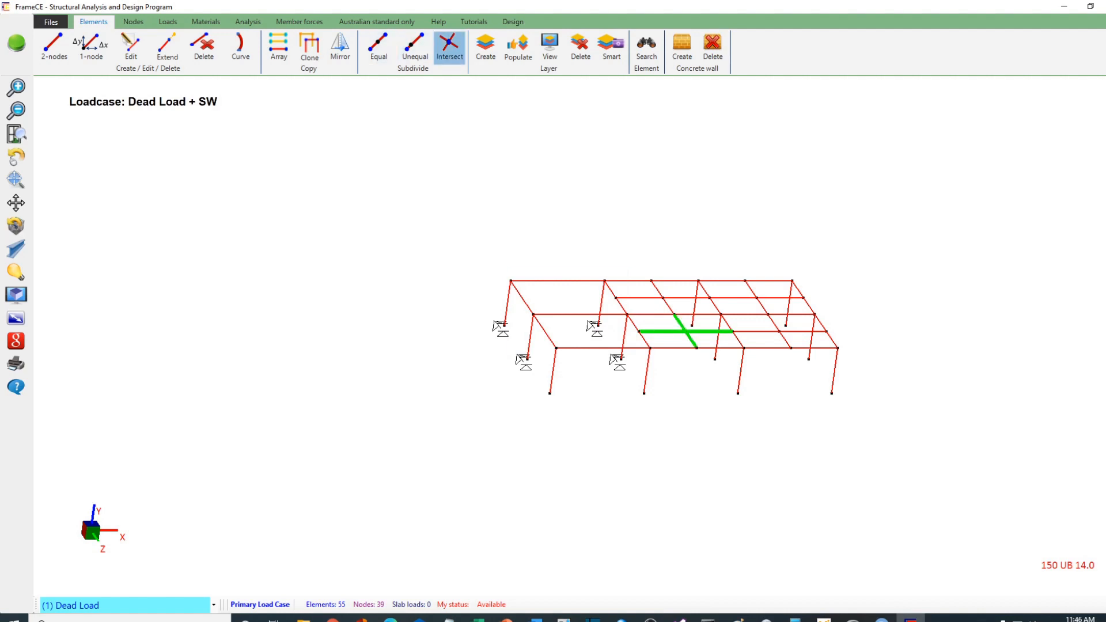
click(449, 46)
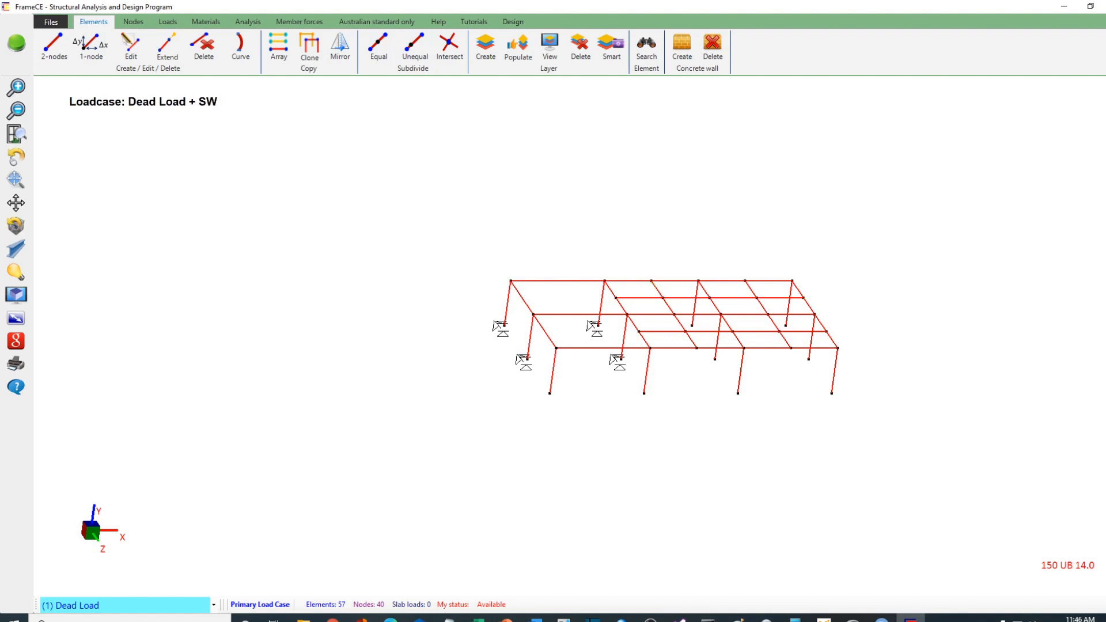
Clone the whole storey without element loads, taking the x=0 front corner column's base as reference node and its top as destination
click(16, 157)
drag(403, 346, 387, 314)
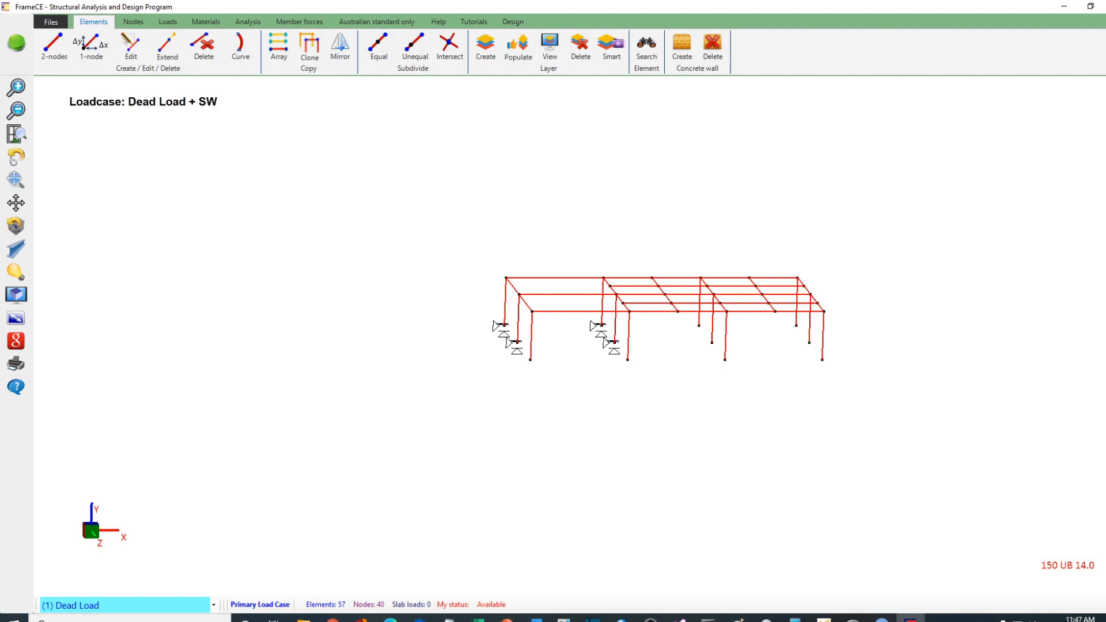
click(17, 157)
mouse_move(384, 324)
mouse_down()
mouse_move(385, 308)
mouse_move(388, 317)
mouse_up()
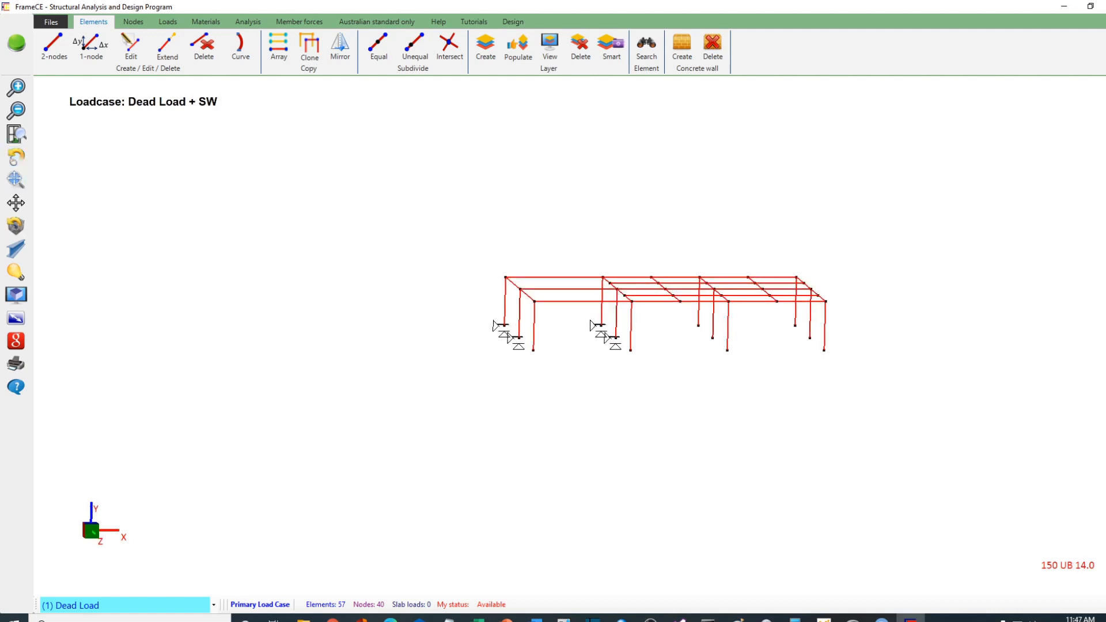
drag(963, 197, 410, 415)
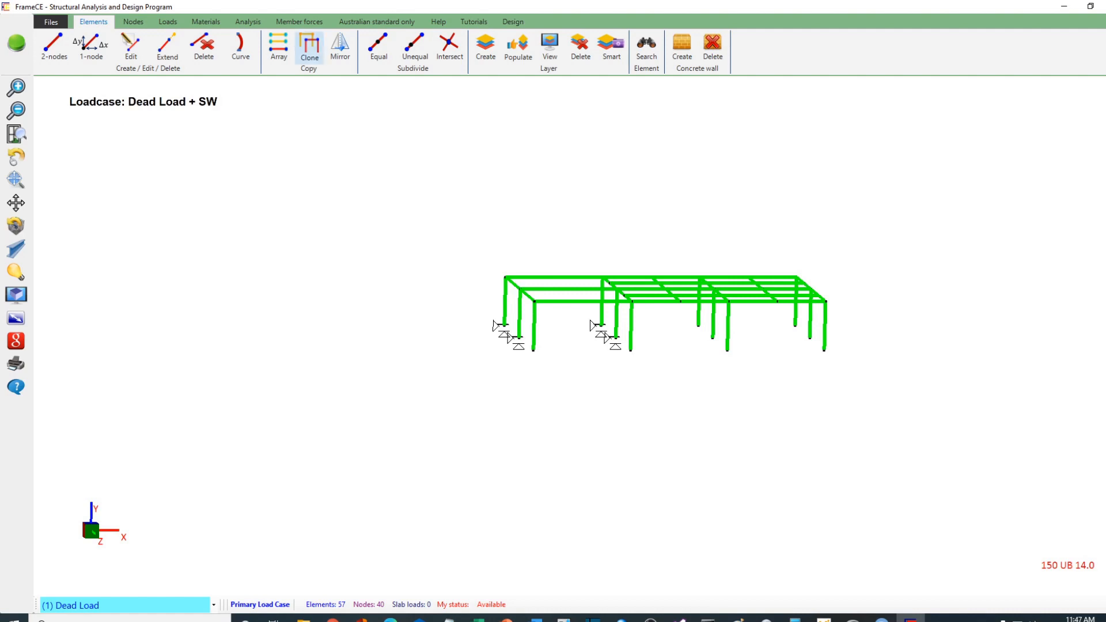
click(309, 47)
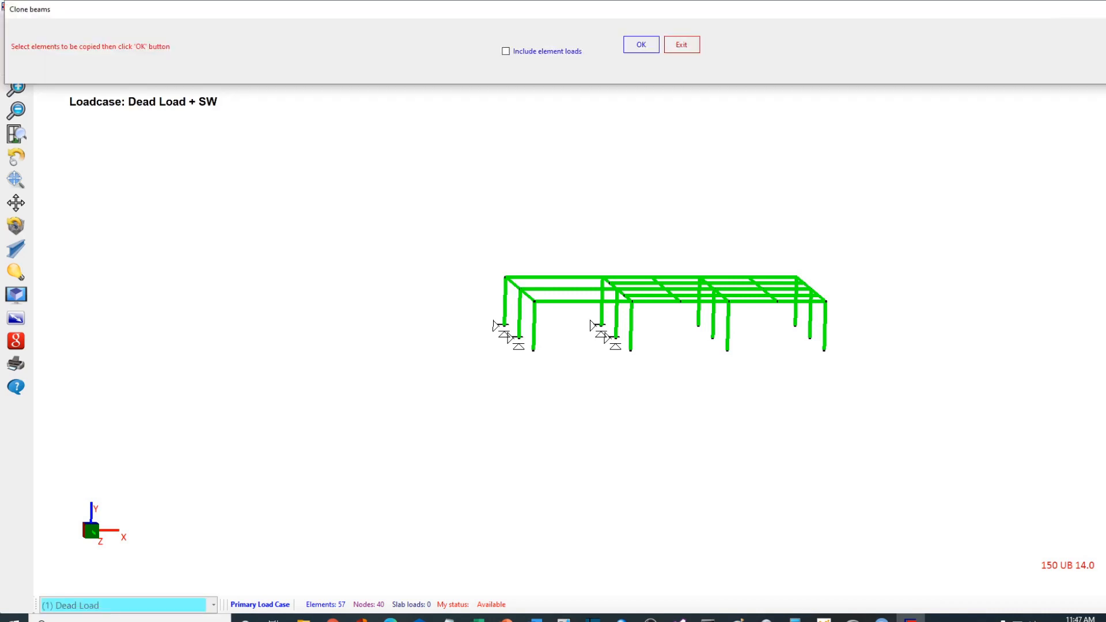
click(641, 45)
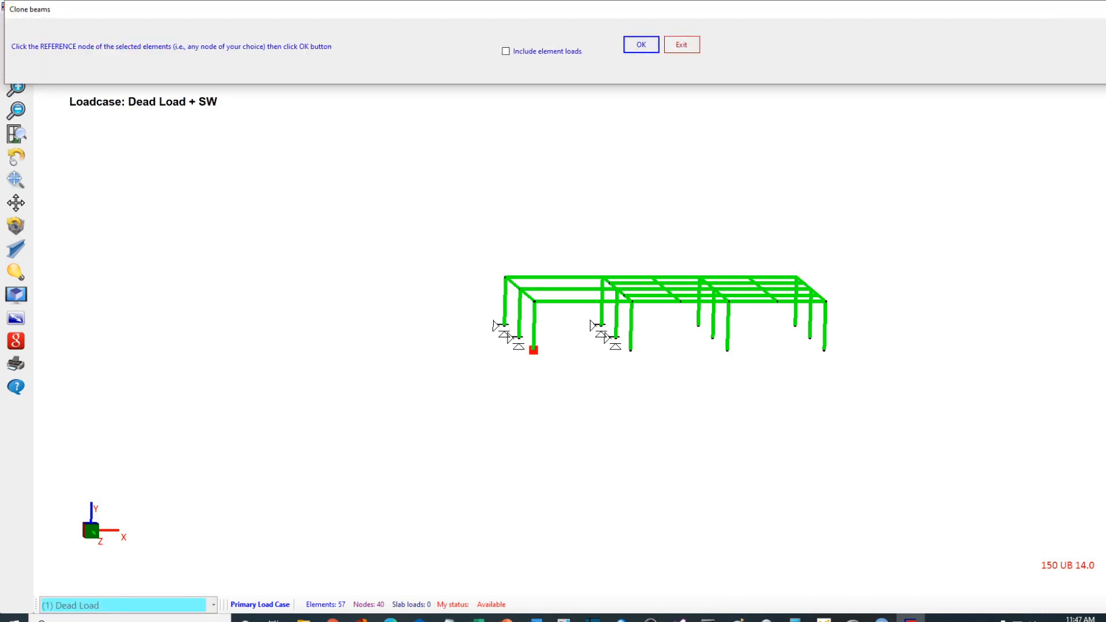
click(534, 351)
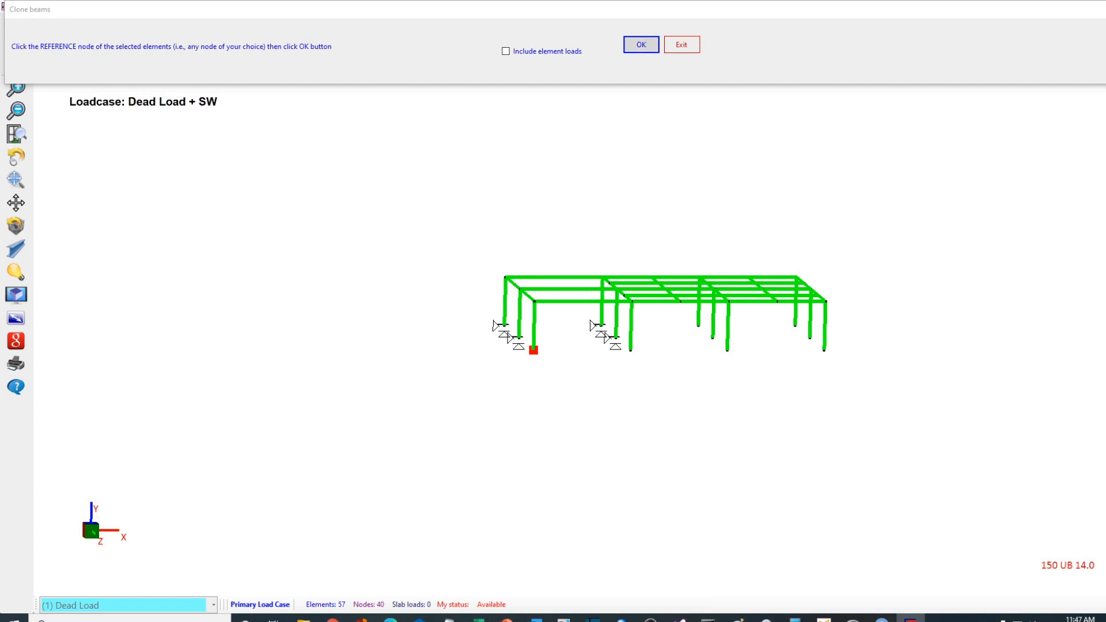
click(641, 45)
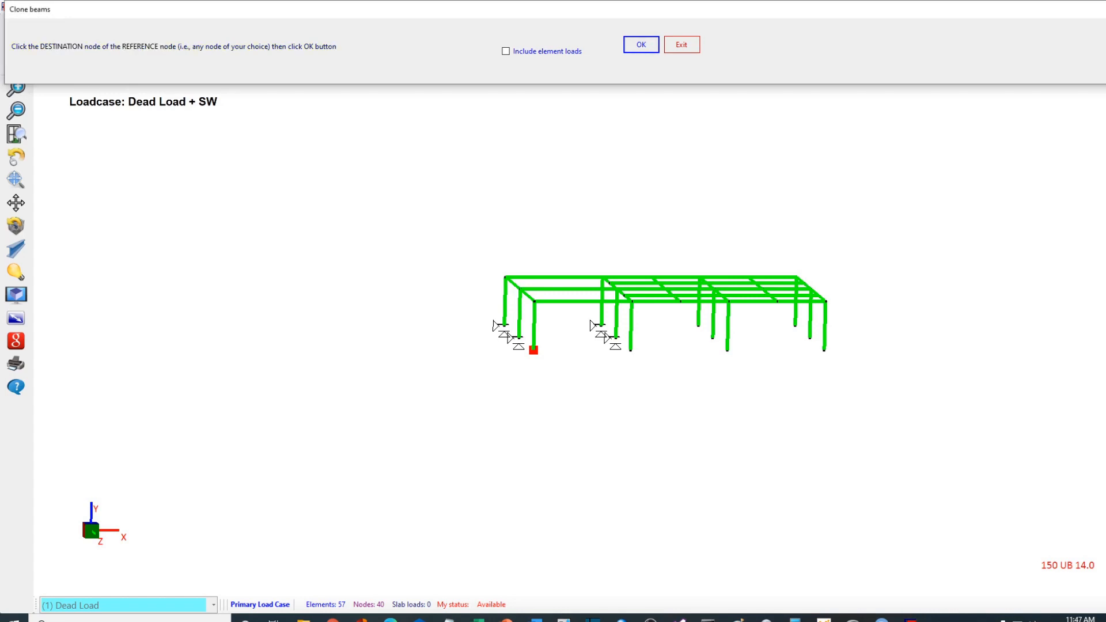
click(534, 302)
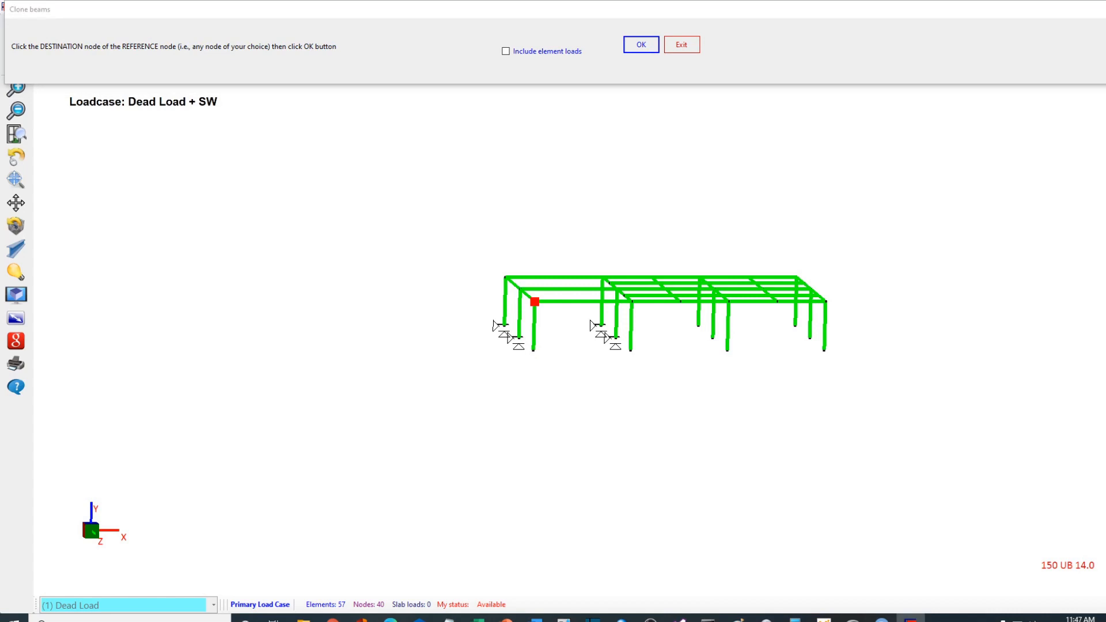
click(641, 44)
click(570, 328)
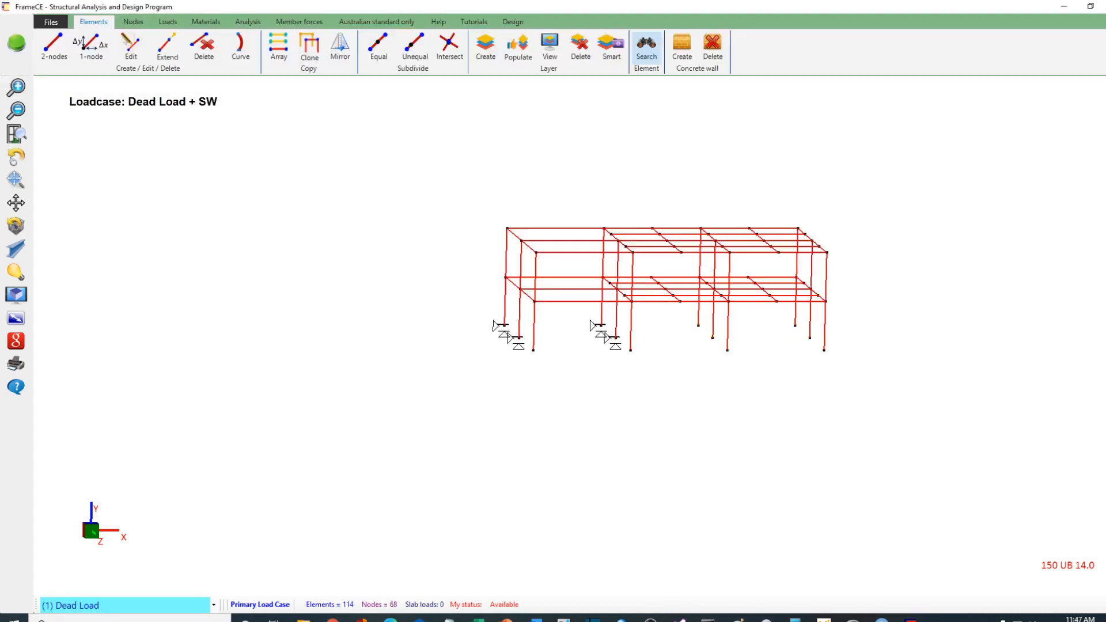
Delete the upper storey's beams and columns in the end bay between x=12 and x=18
click(15, 157)
drag(668, 300, 649, 285)
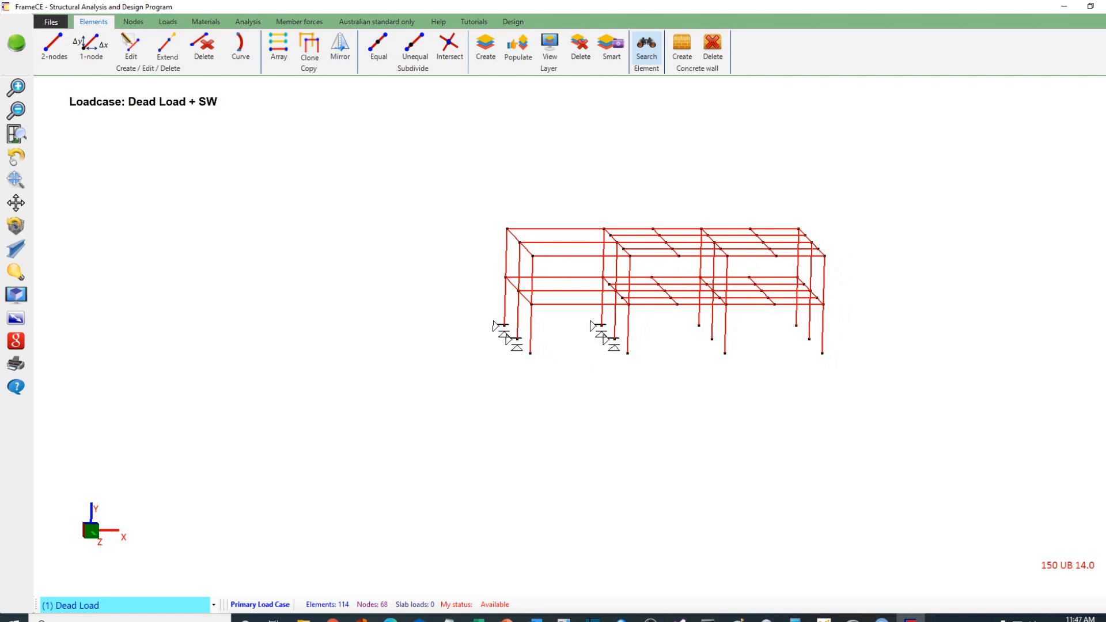
drag(864, 180, 749, 265)
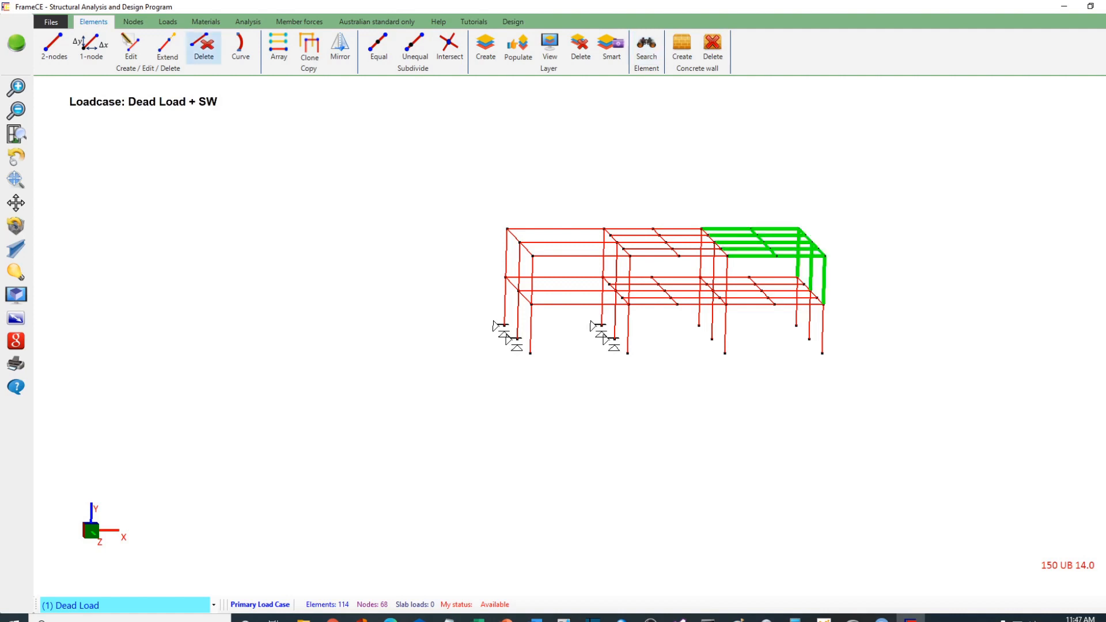
click(204, 49)
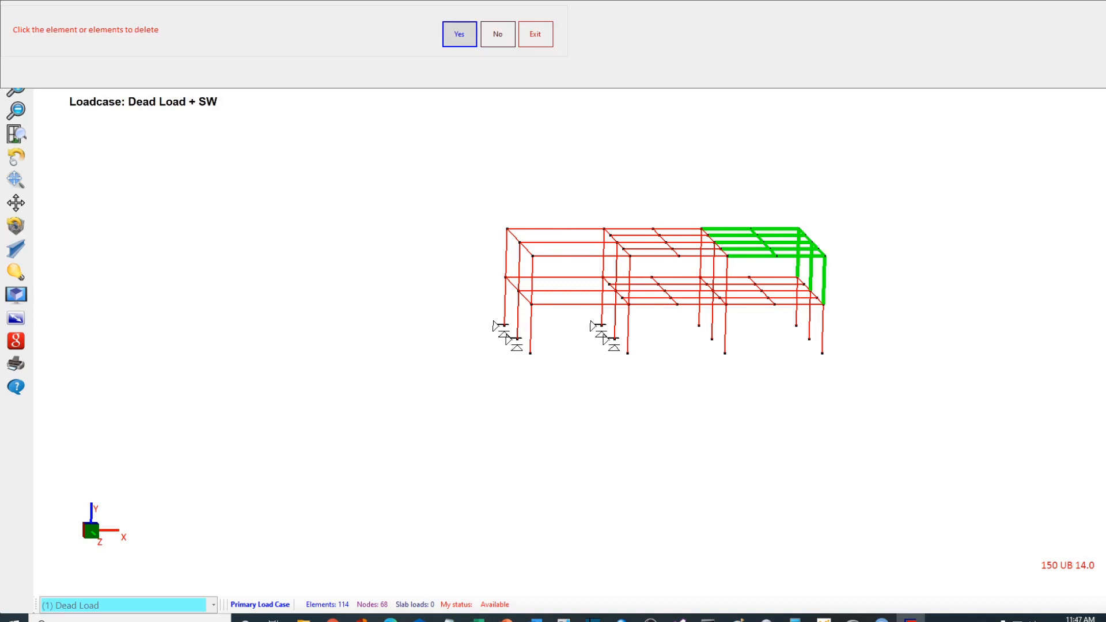
click(459, 34)
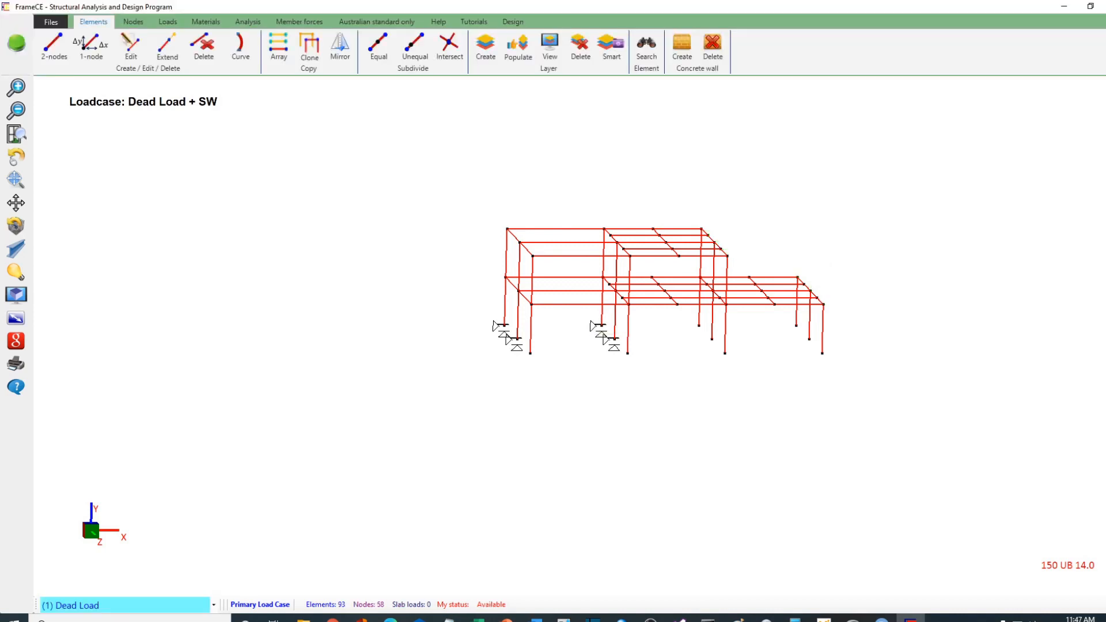
Define the eight unsupported column base nodes as footings with all displacements and rotations fixed
click(16, 156)
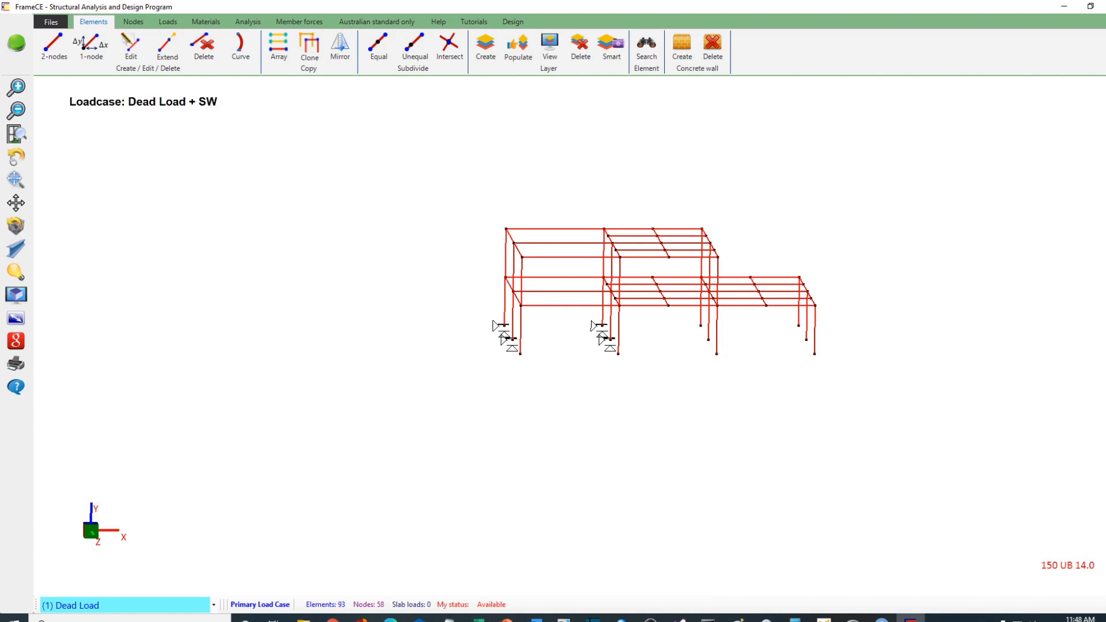
click(17, 87)
click(16, 157)
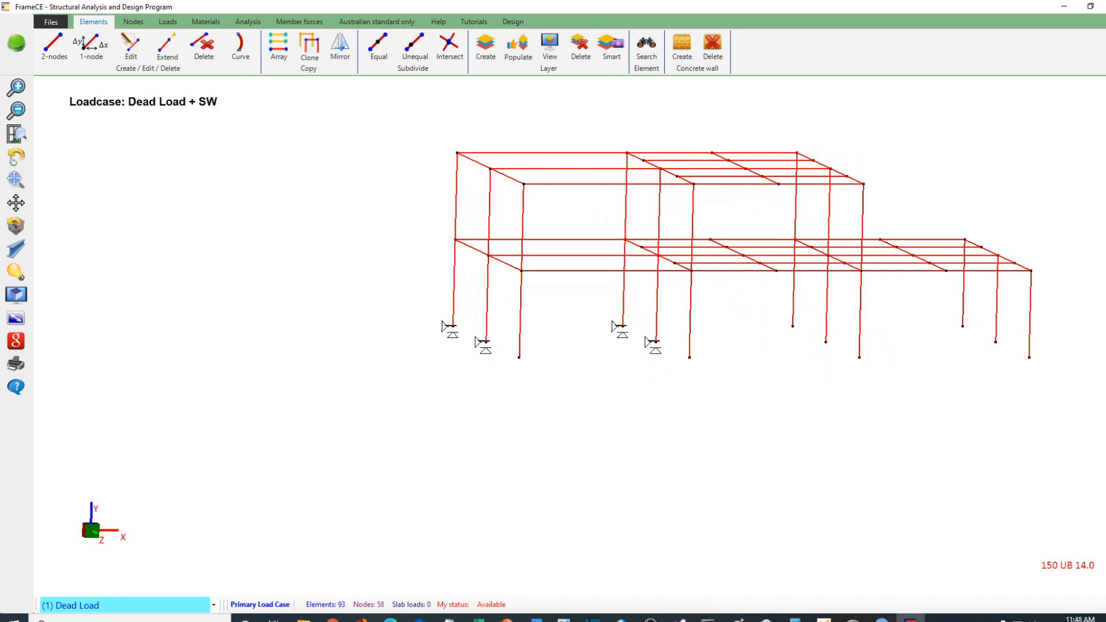
click(689, 358)
click(792, 326)
click(826, 341)
click(859, 357)
click(963, 326)
click(995, 342)
click(1028, 358)
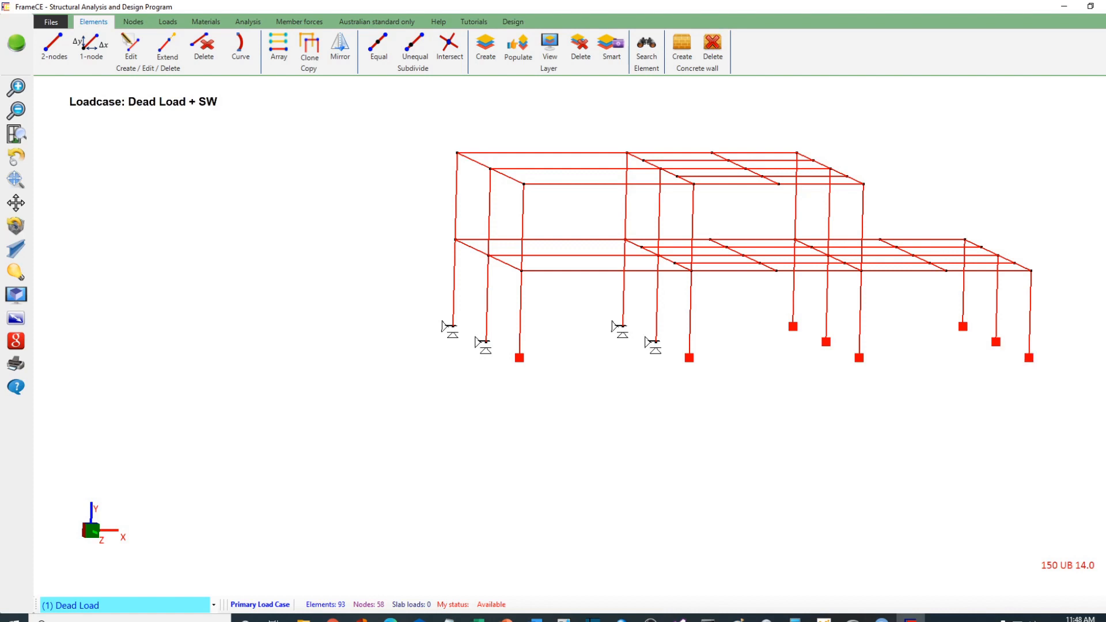
right_click(298, 212)
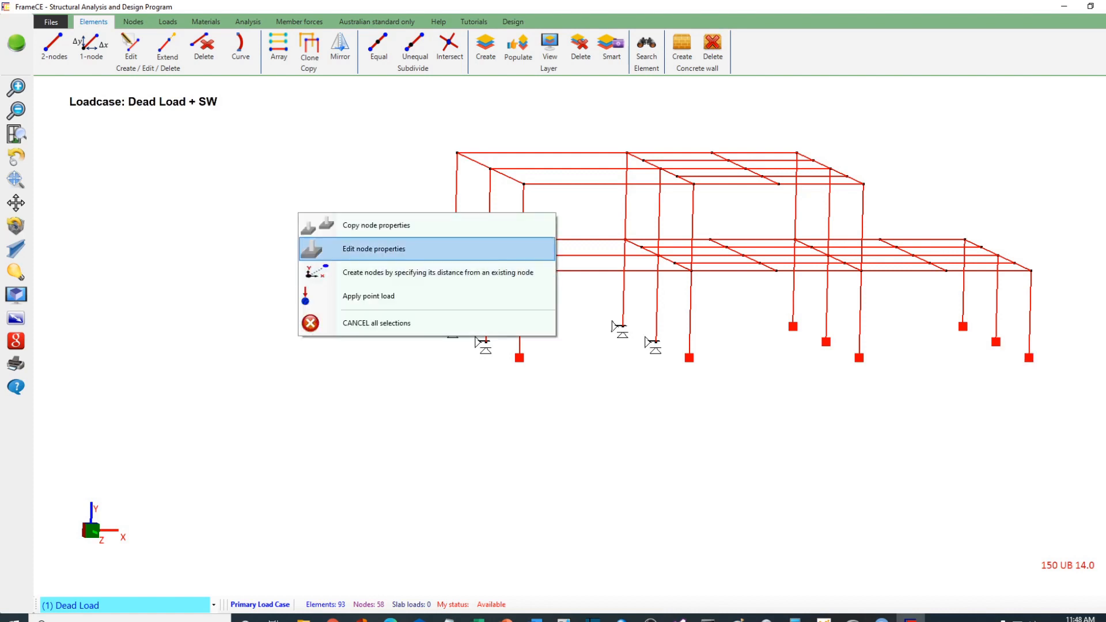
click(374, 248)
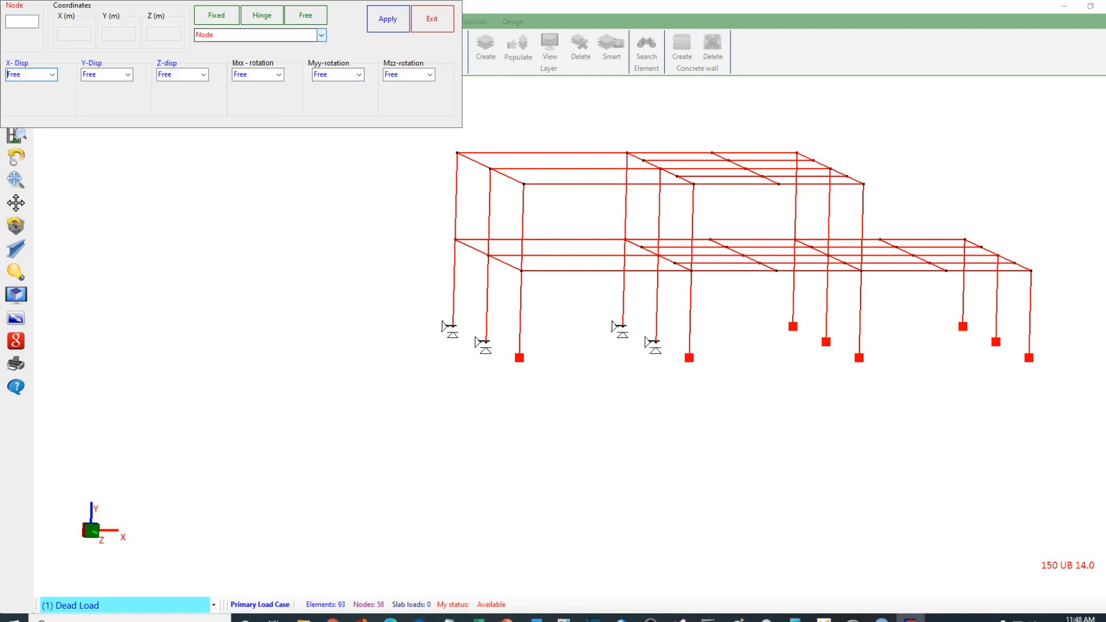
click(320, 34)
click(213, 50)
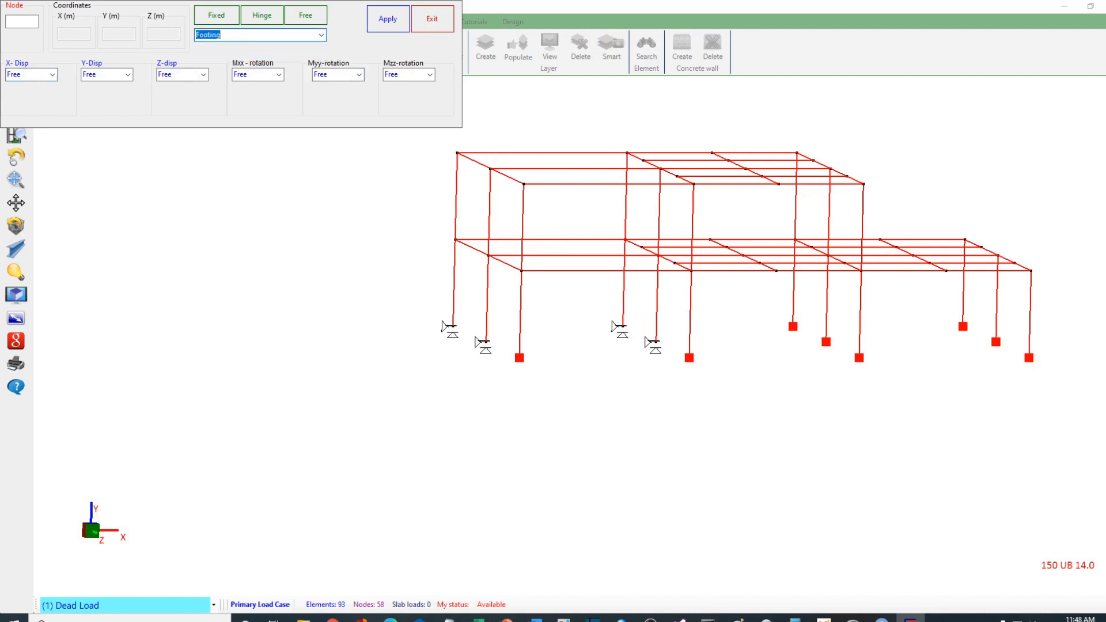
click(216, 15)
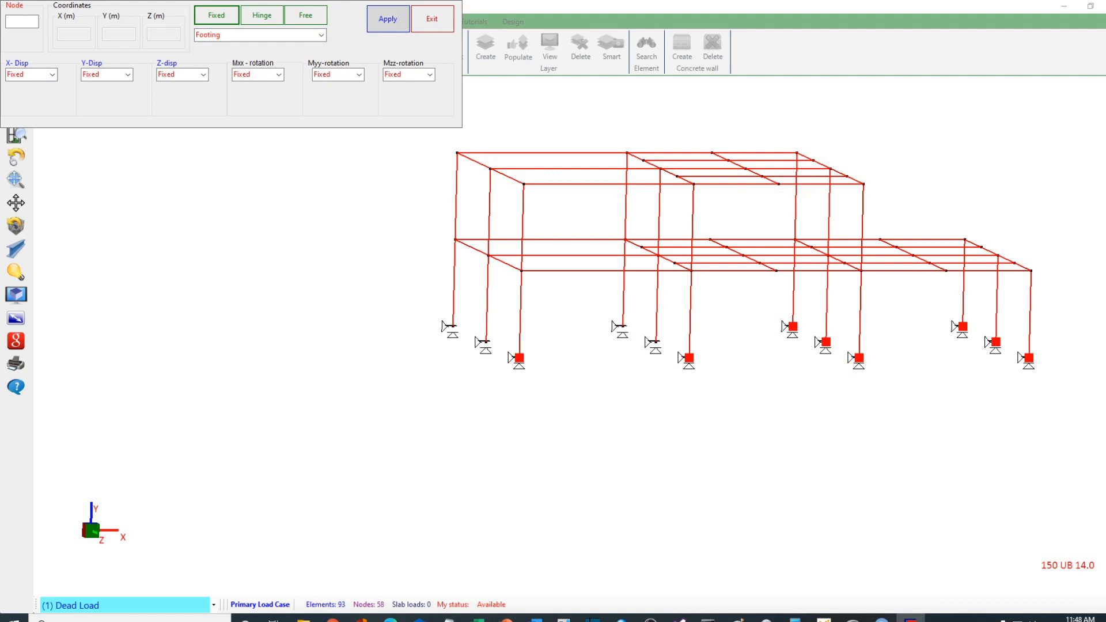
click(388, 19)
click(432, 19)
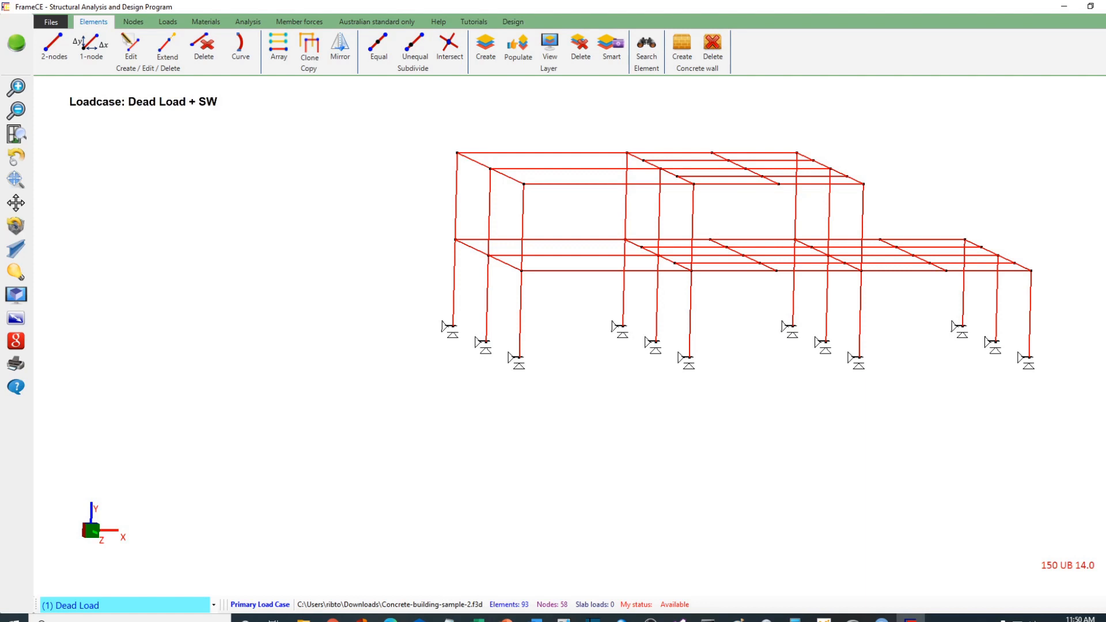
Start adding a section and set the concrete properties to f'c 30 MPa and Fy 500 MPa
click(205, 21)
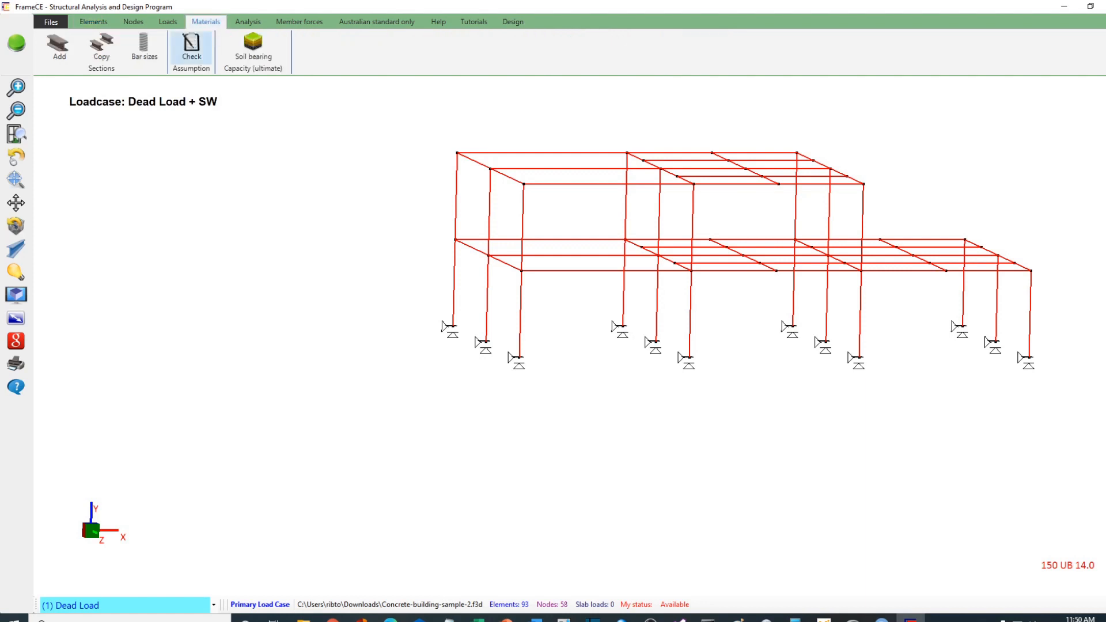
click(59, 46)
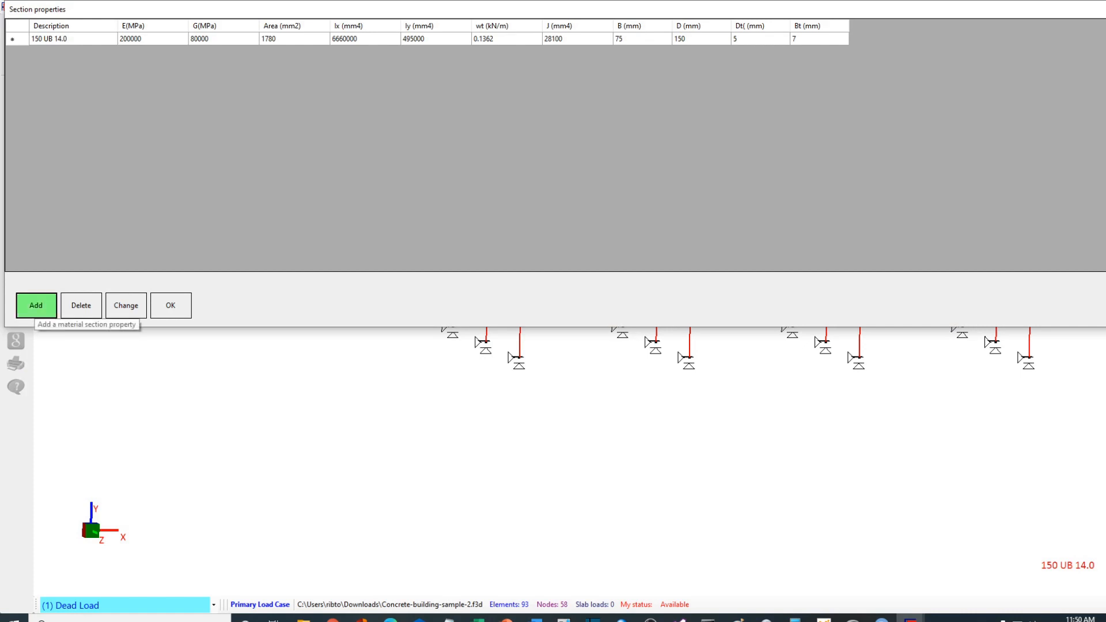
click(36, 305)
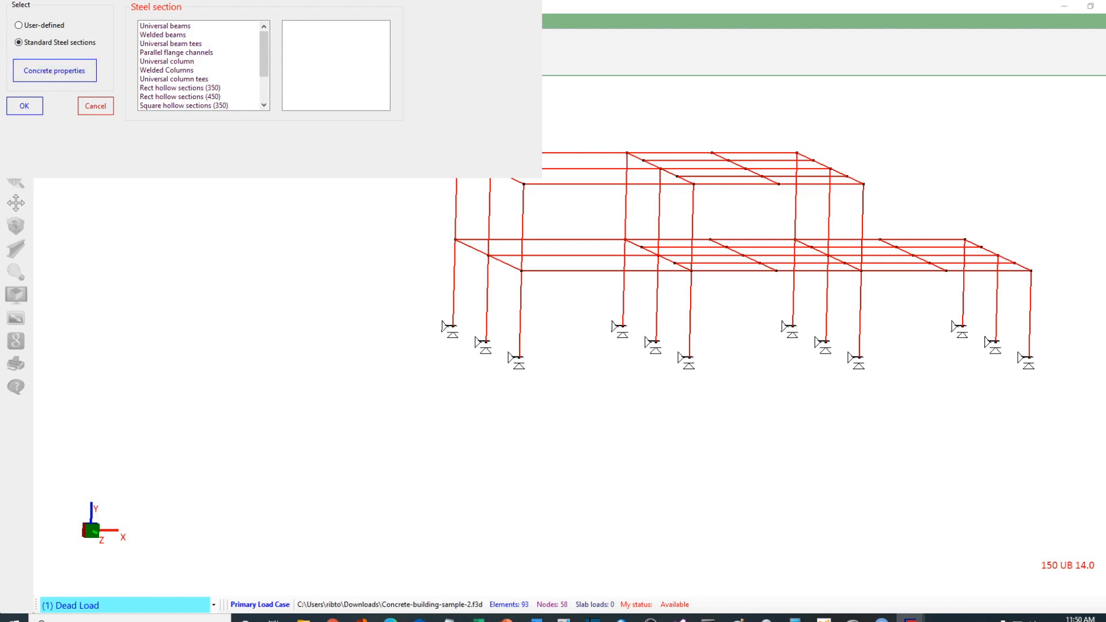
click(54, 71)
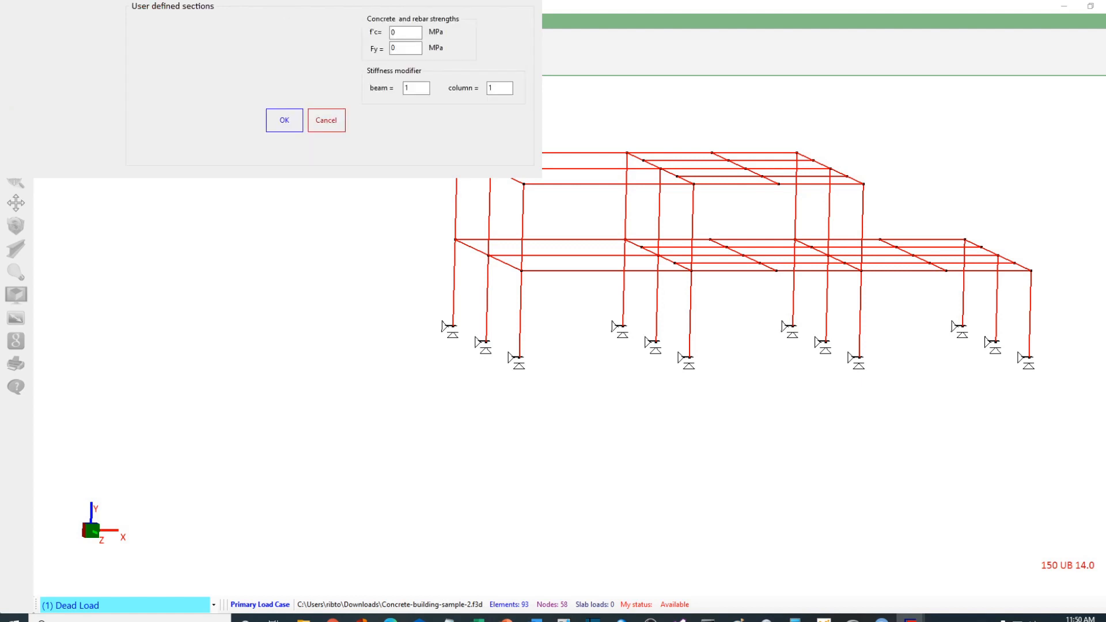
double_click(394, 33)
text(30)
key(Tab)
text(500)
key(Return)
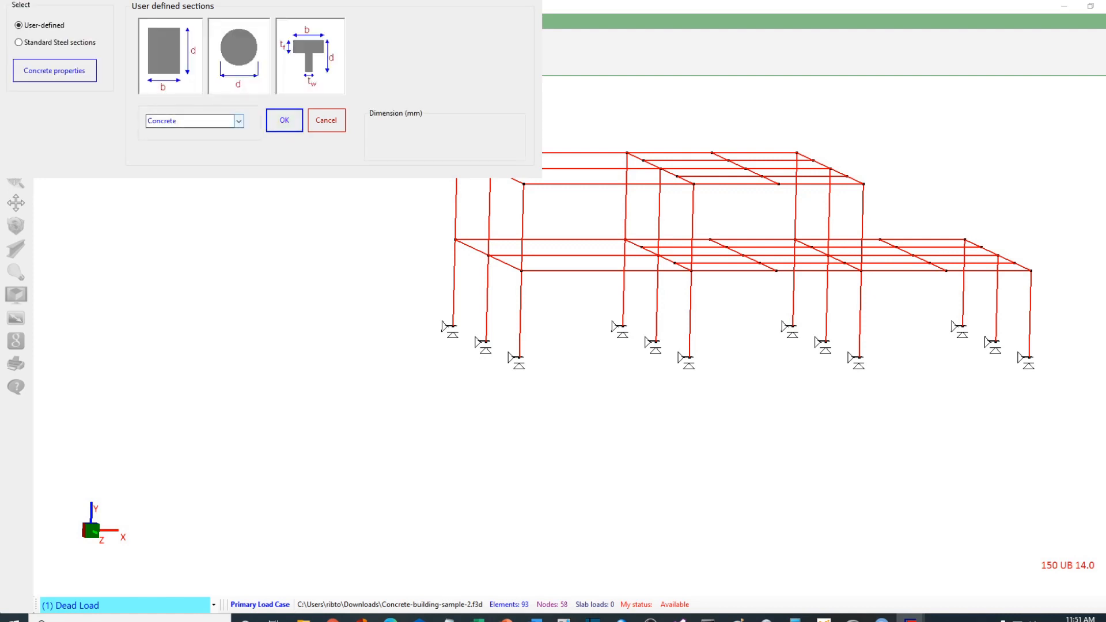
Add a user-defined rectangular concrete section with b = 300 mm and d = 600 mm
click(238, 121)
click(196, 133)
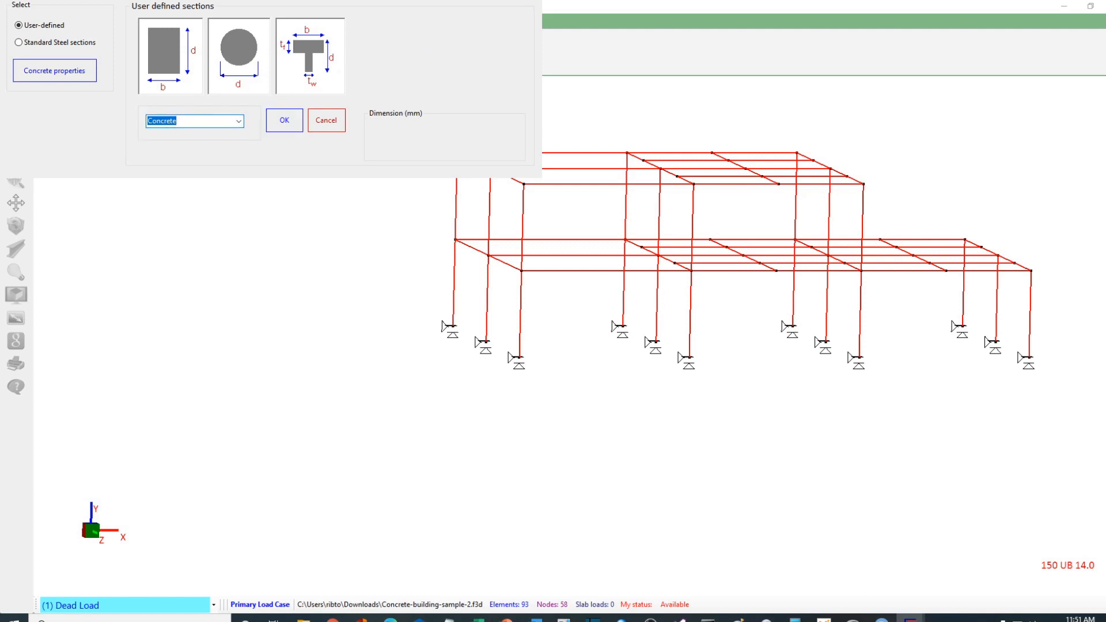
click(183, 121)
click(171, 57)
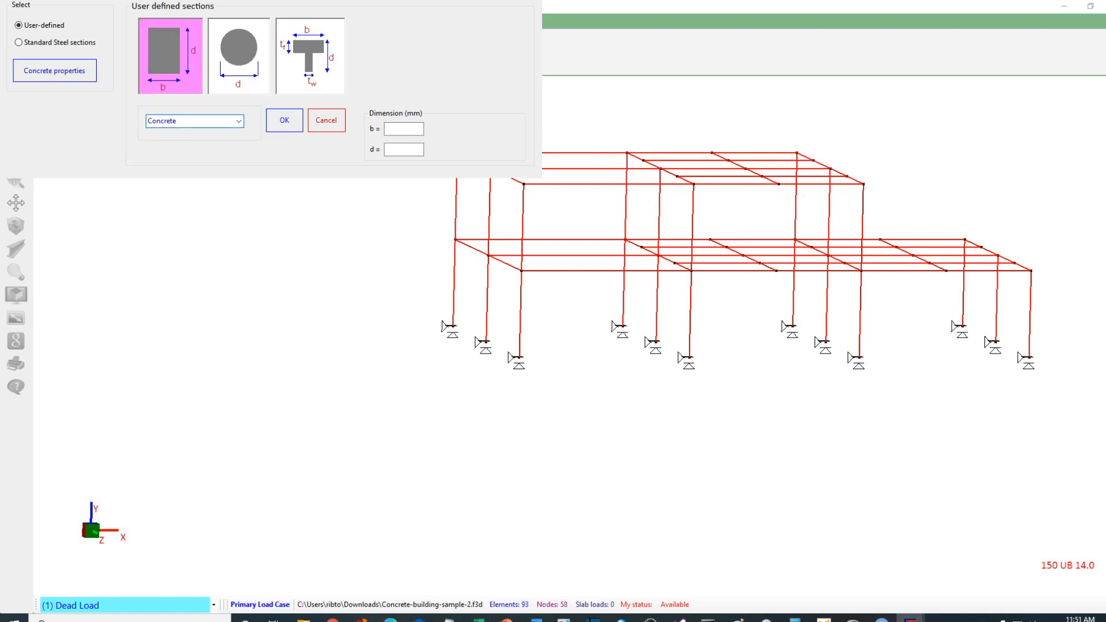
click(404, 129)
text(300)
click(404, 150)
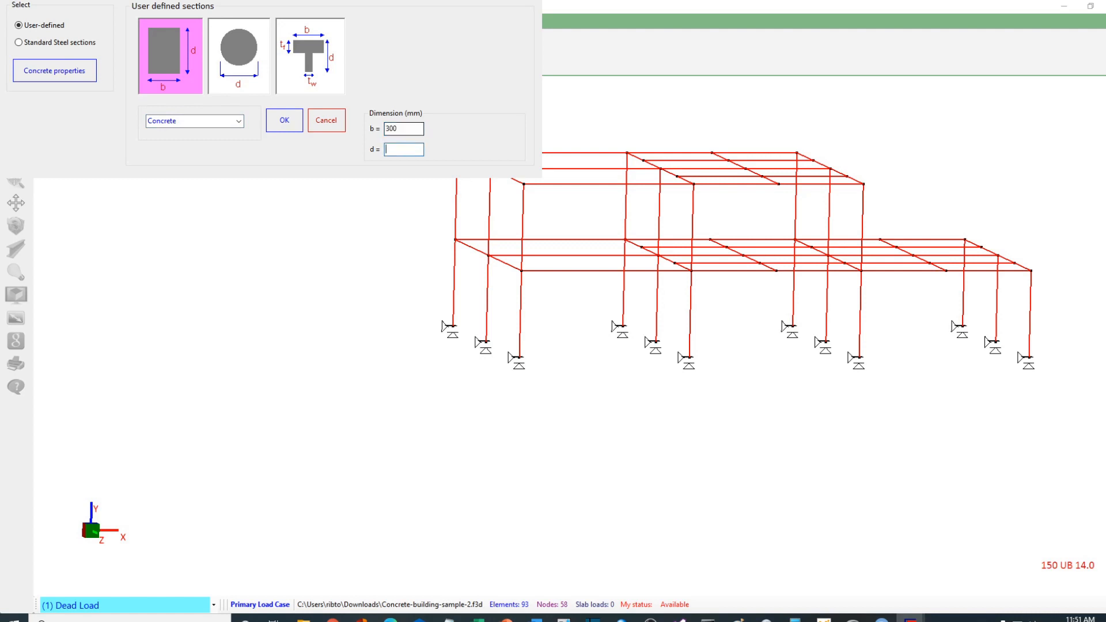
text(600)
click(284, 120)
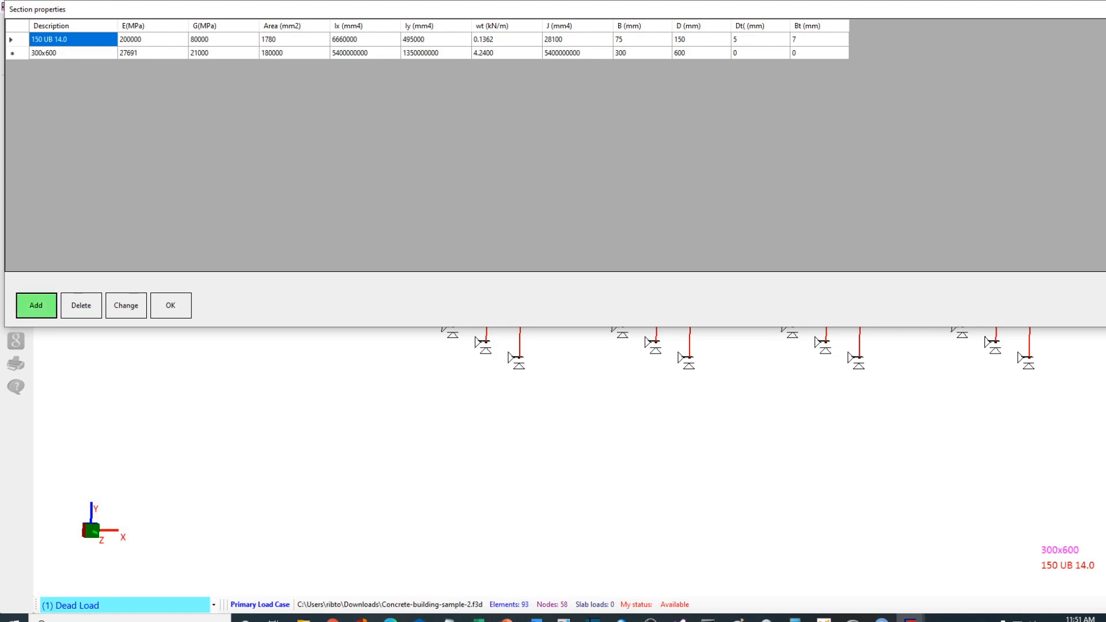
Add a second rectangular concrete section with b = 300 mm and d = 500 mm
click(36, 305)
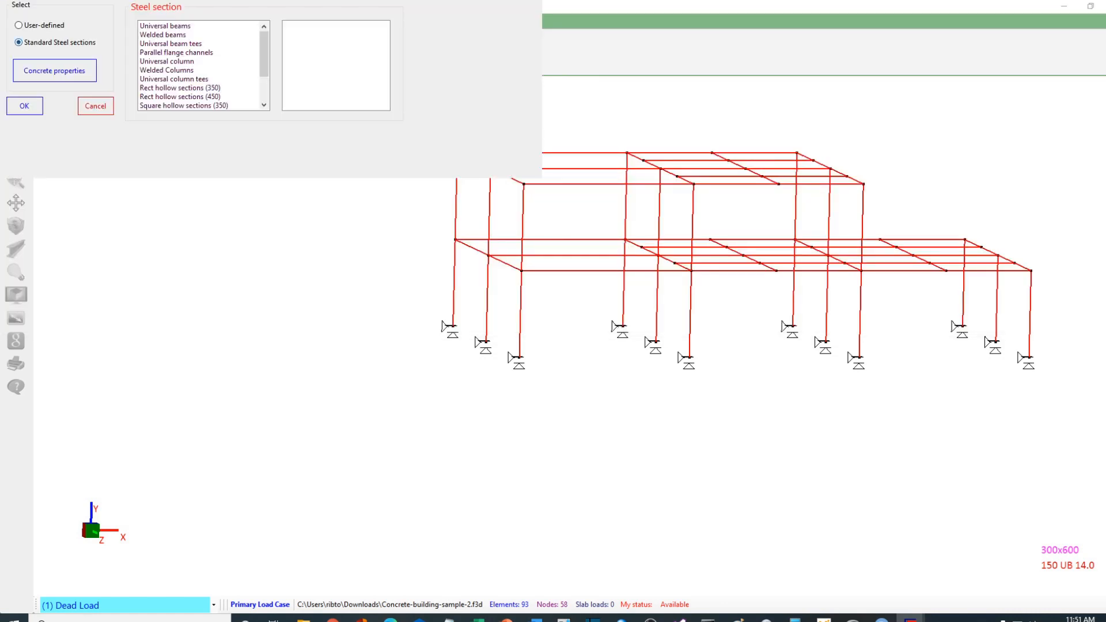
click(54, 70)
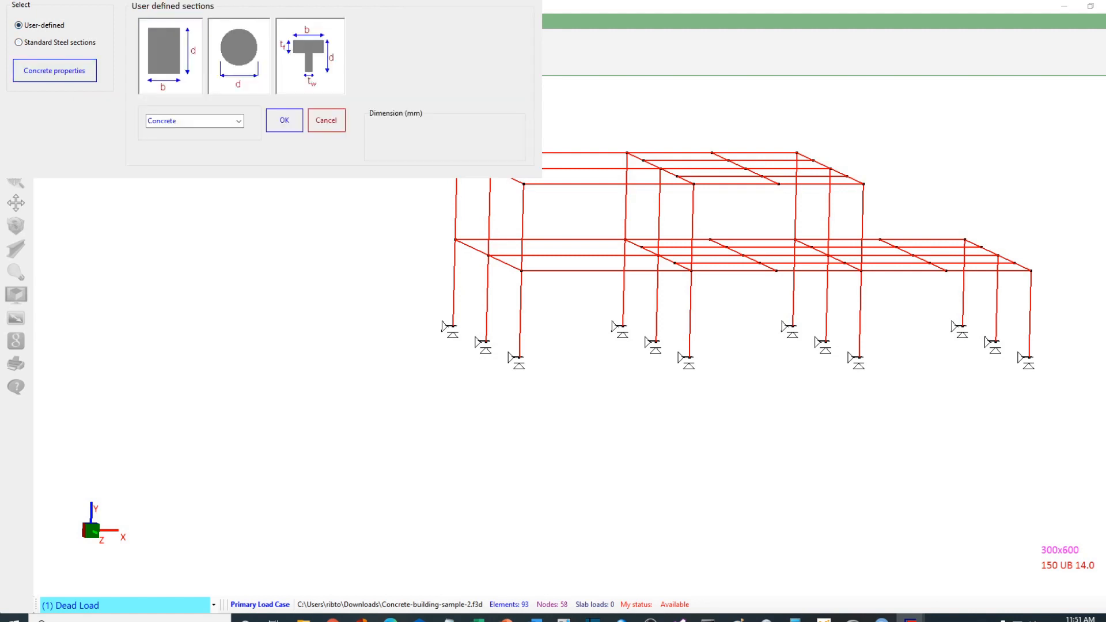
click(170, 56)
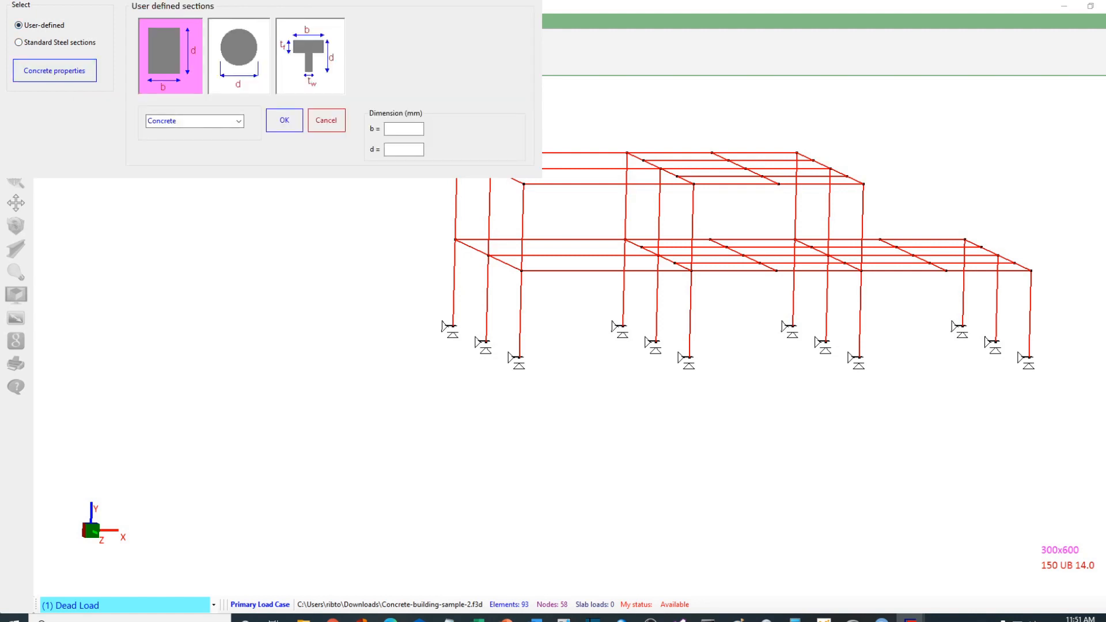
click(404, 129)
text(300)
key(Tab)
text(500)
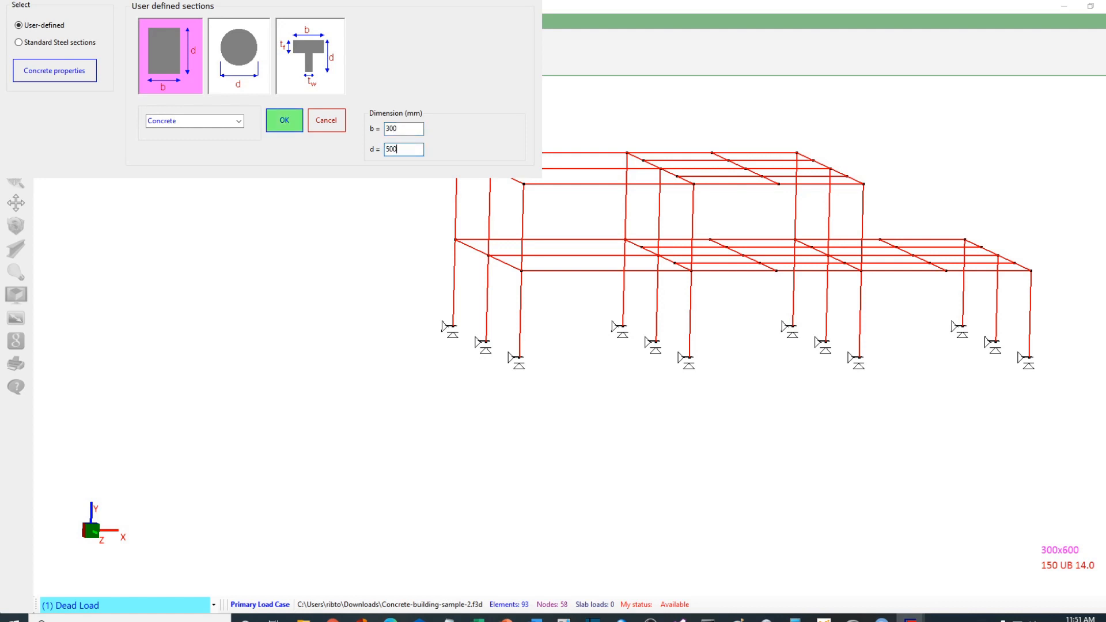
click(284, 119)
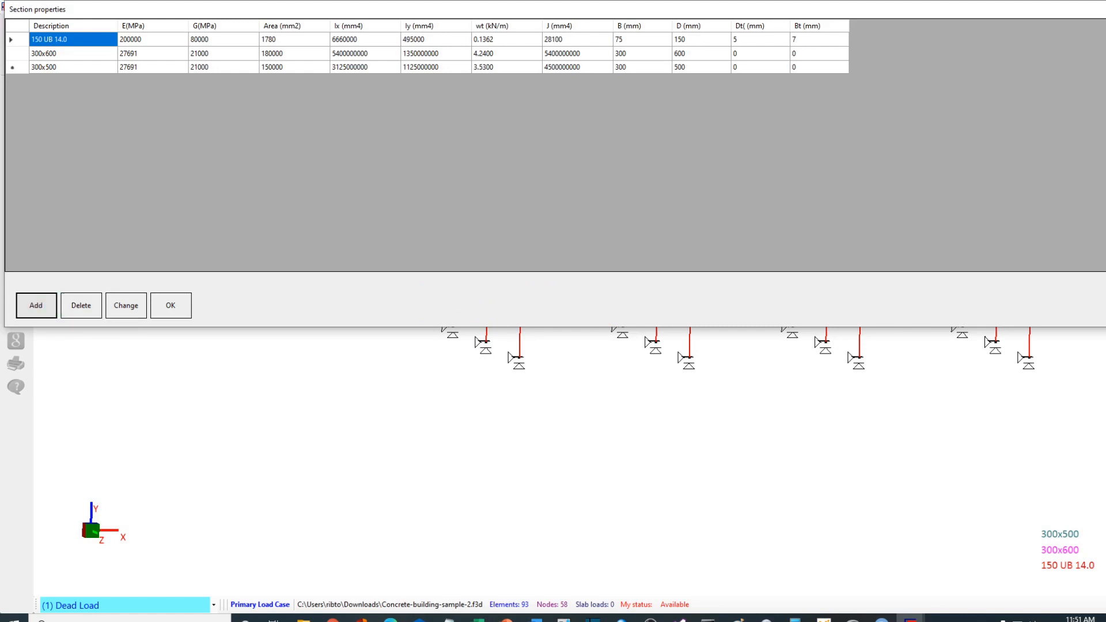
Add a user-defined rectangular concrete section with b = 500 mm and d = 500 mm, and close the section properties
click(37, 305)
click(39, 26)
click(171, 56)
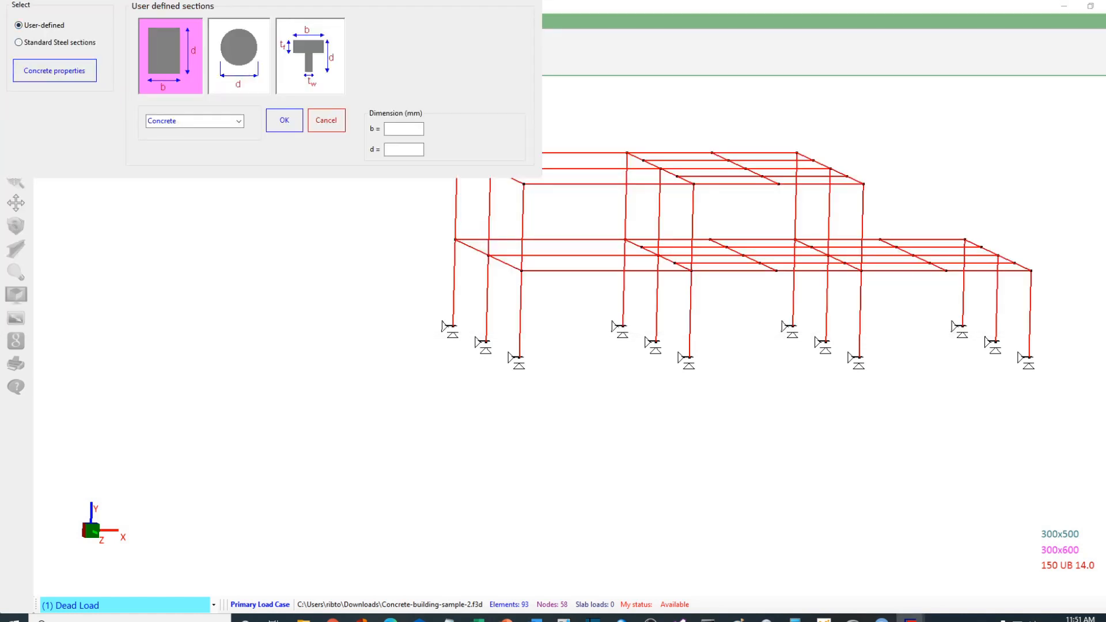
click(404, 129)
text(500)
key(Tab)
text(500)
click(283, 120)
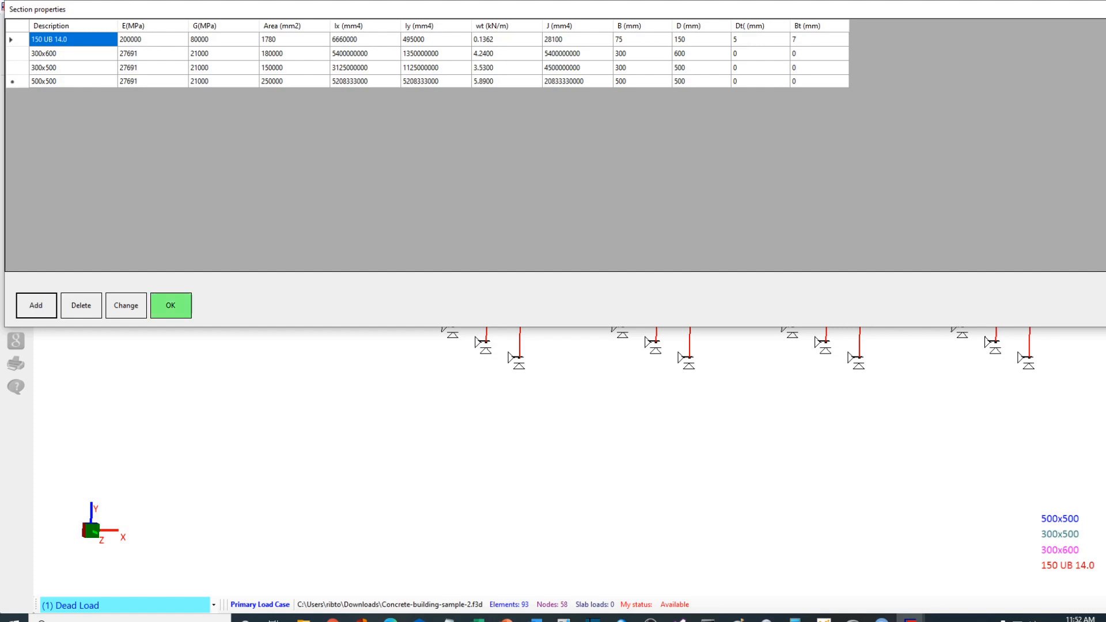
click(170, 306)
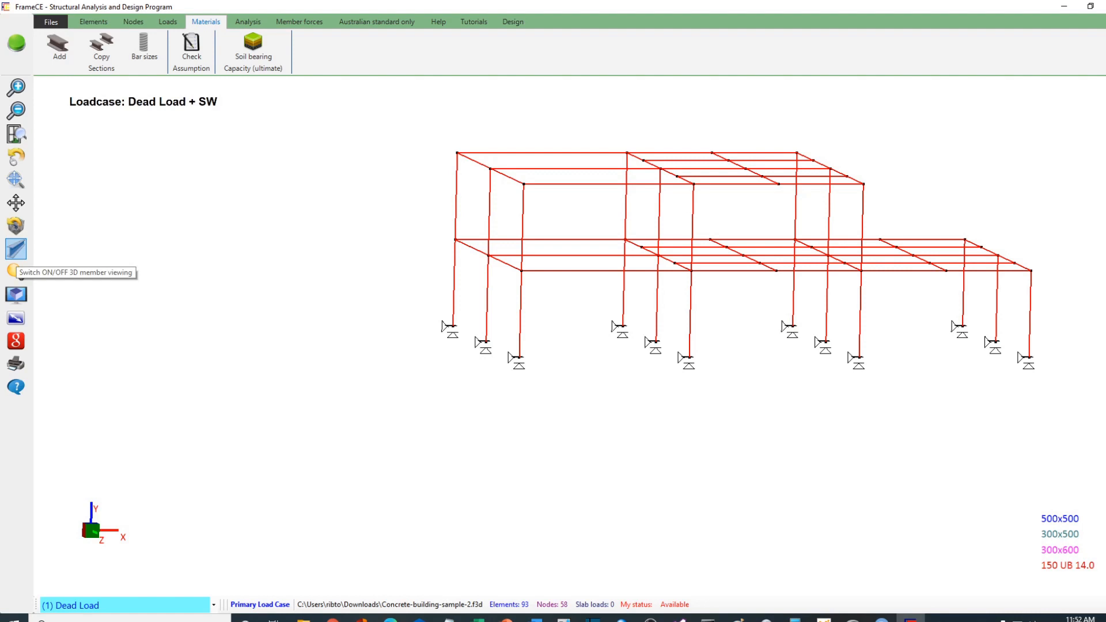
Turn on 3D member viewing and assign the 500x500 section to all columns of both storeys
click(16, 271)
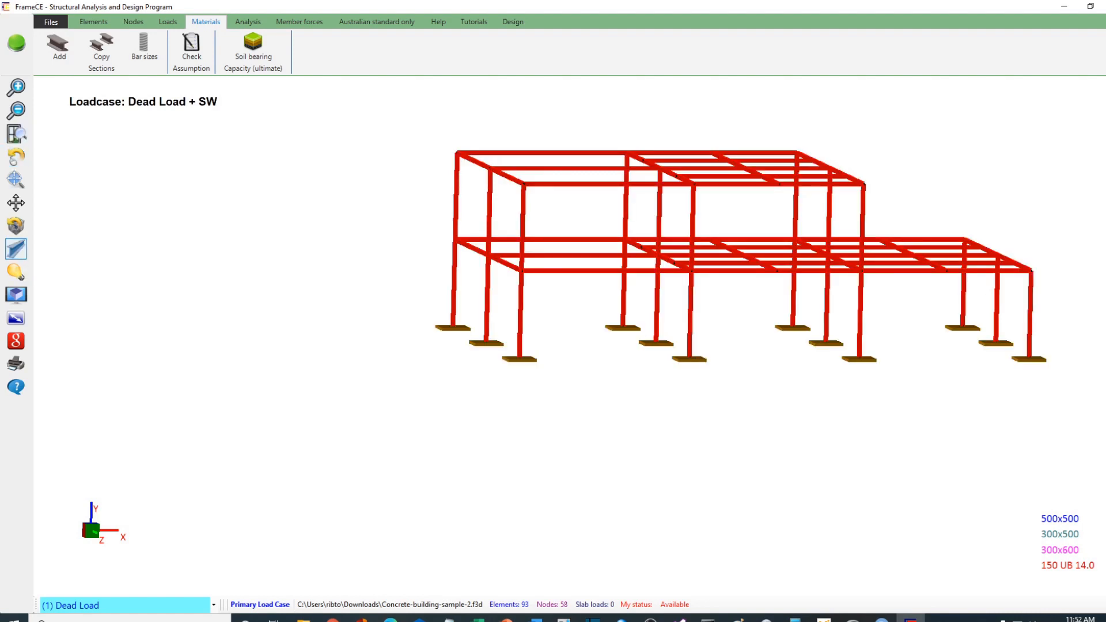
click(16, 156)
mouse_move(323, 247)
mouse_down()
mouse_move(308, 288)
mouse_move(311, 246)
mouse_up()
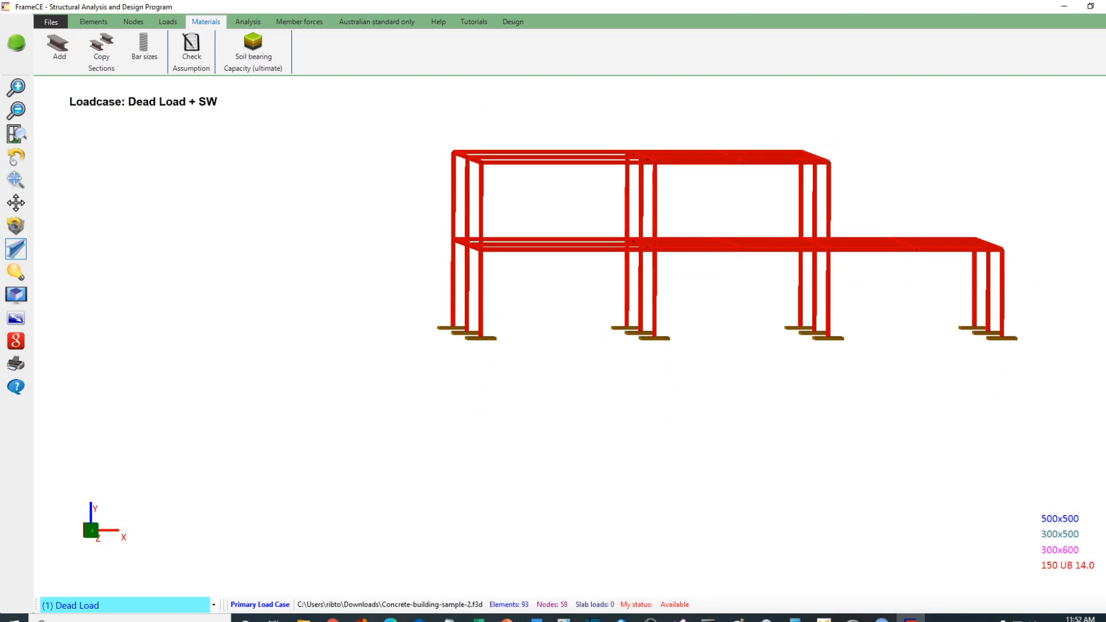
drag(900, 182, 359, 190)
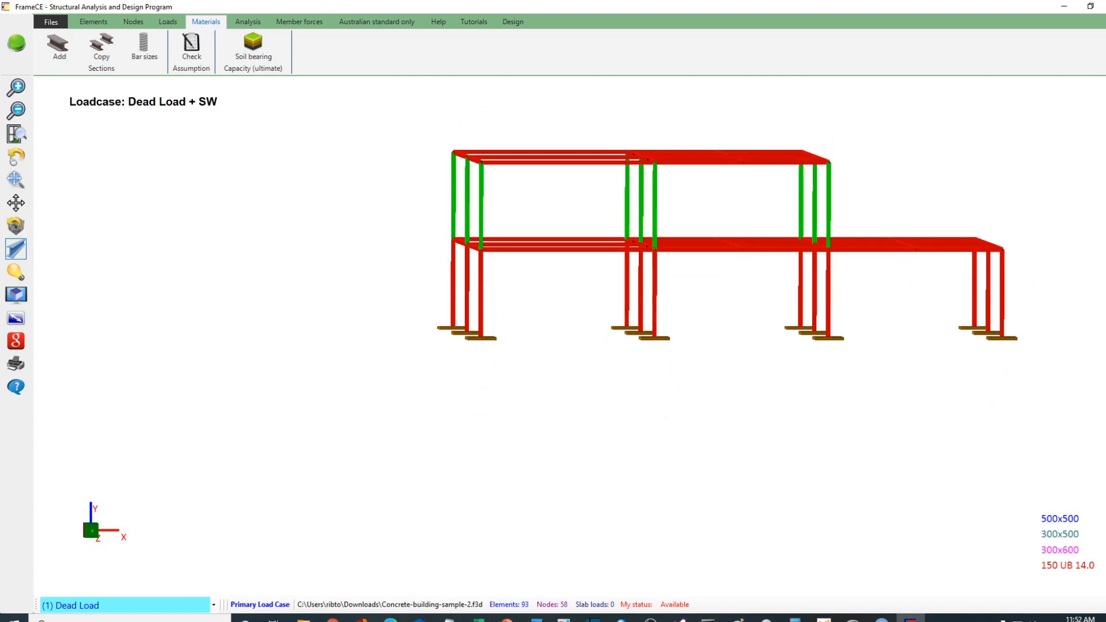
drag(1042, 280, 371, 311)
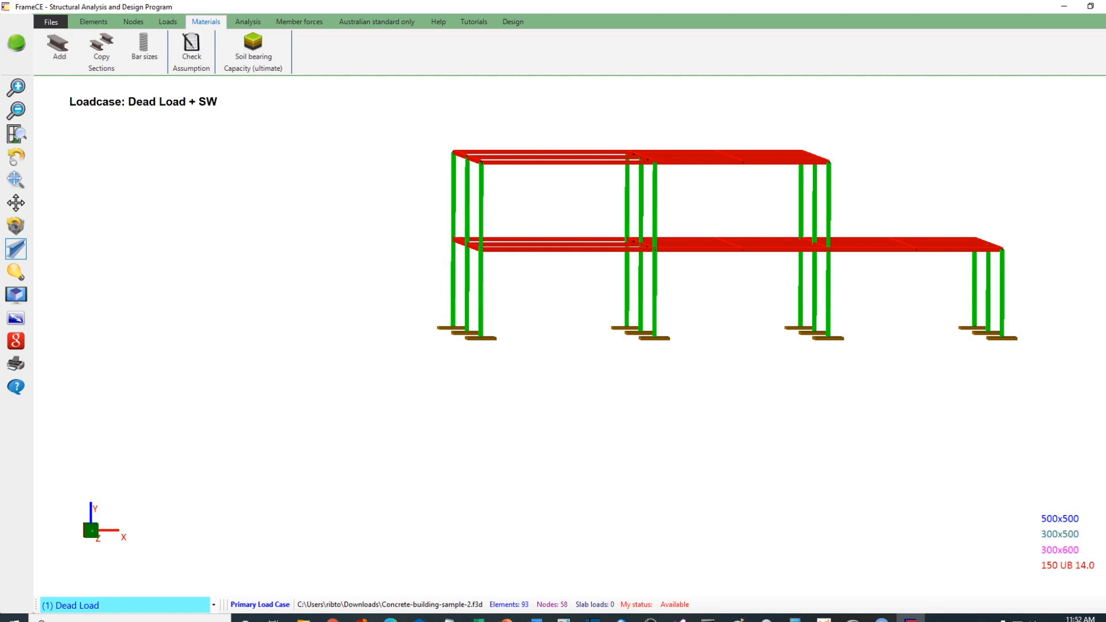
right_click(221, 165)
click(288, 174)
click(166, 80)
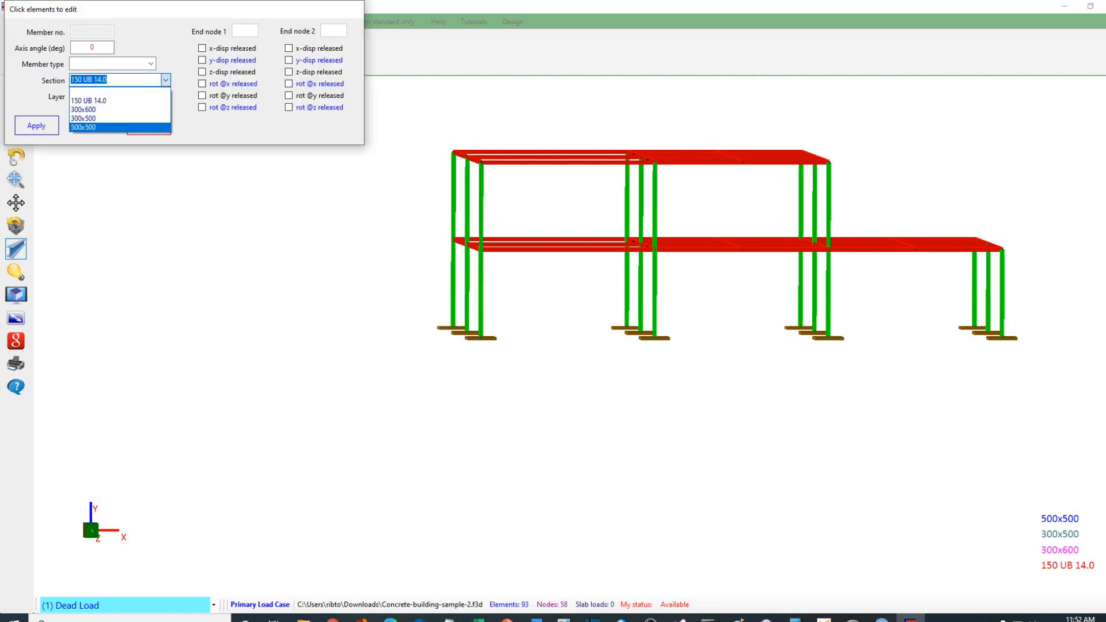
click(84, 127)
click(98, 80)
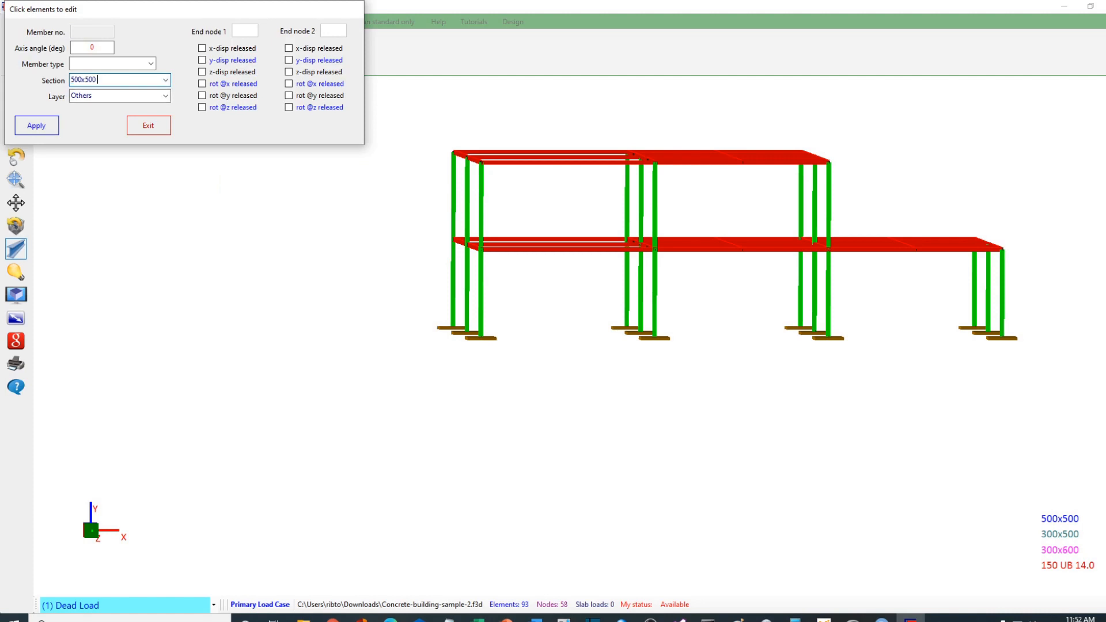
click(36, 126)
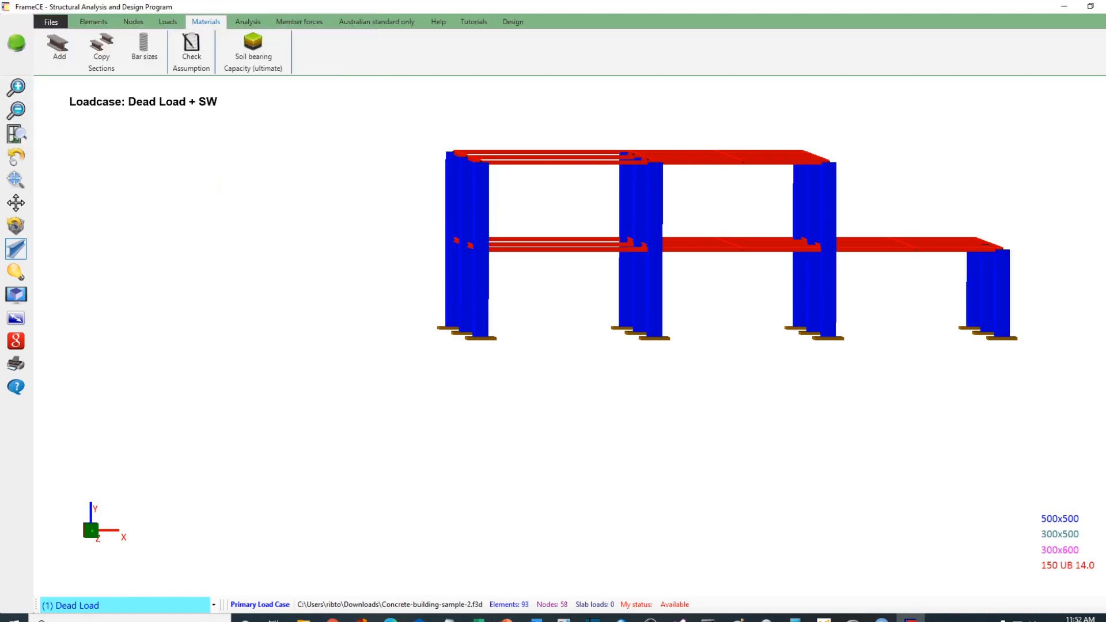
Select the X-direction beams of the first bay, the rear edge beams of the middle bay and the second column line's rear-span beams on both levels
click(17, 156)
drag(230, 231, 235, 372)
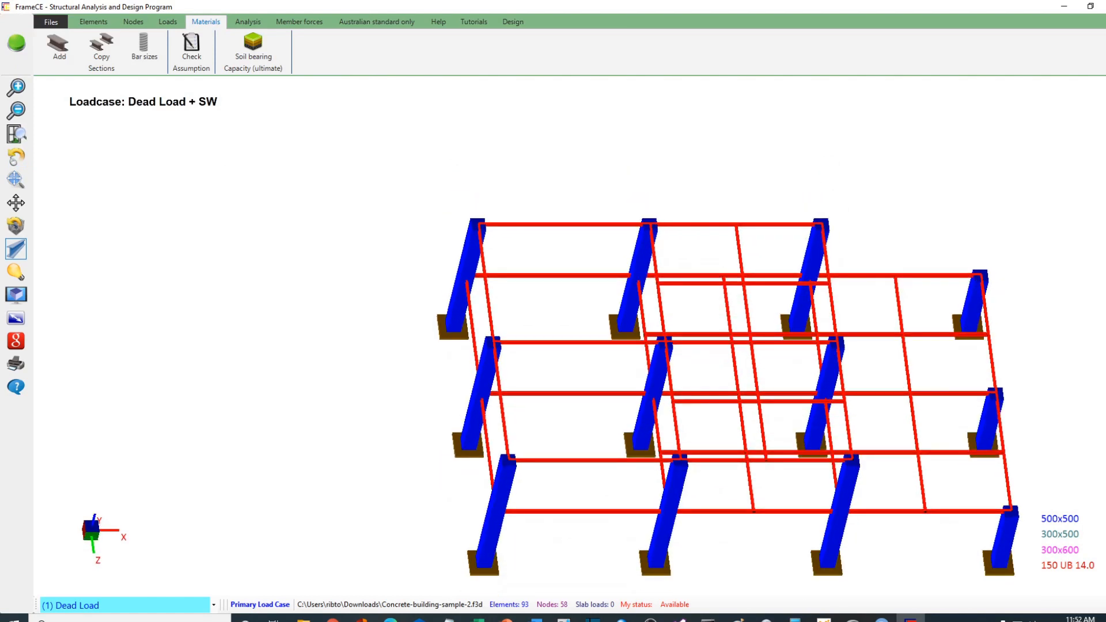
drag(553, 196, 599, 536)
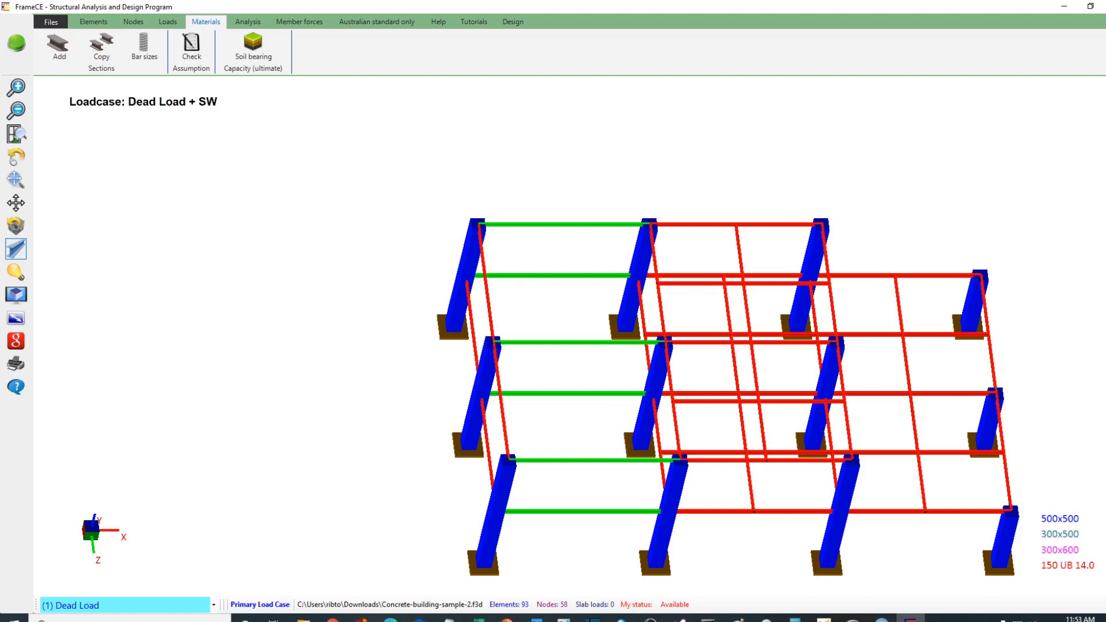
click(17, 157)
drag(230, 288, 234, 317)
click(652, 328)
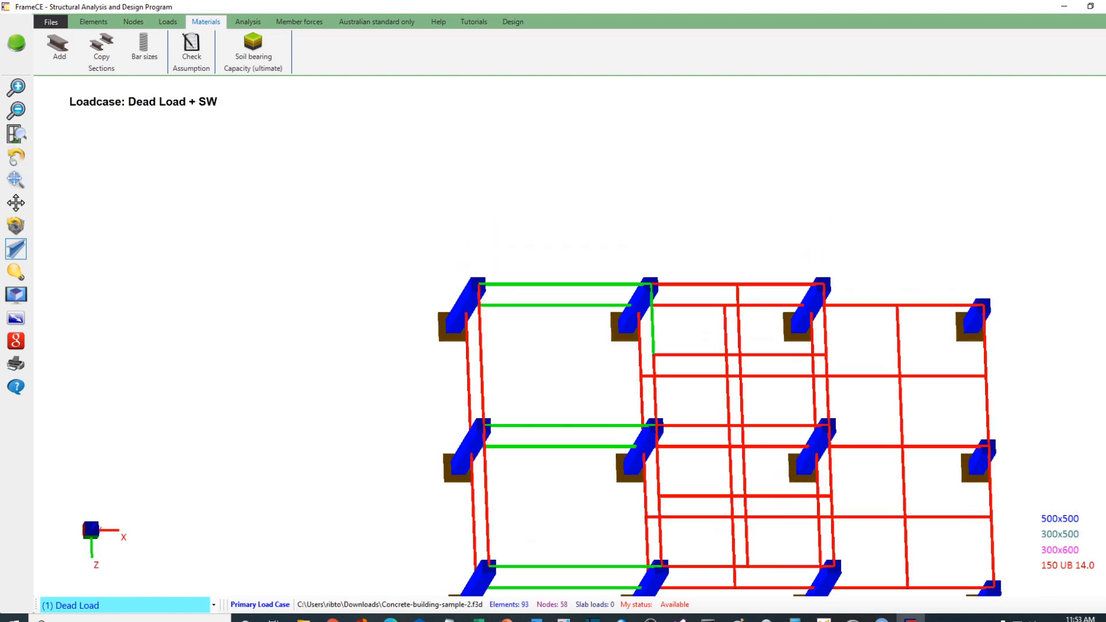
click(640, 346)
drag(761, 267, 784, 325)
drag(688, 266, 693, 314)
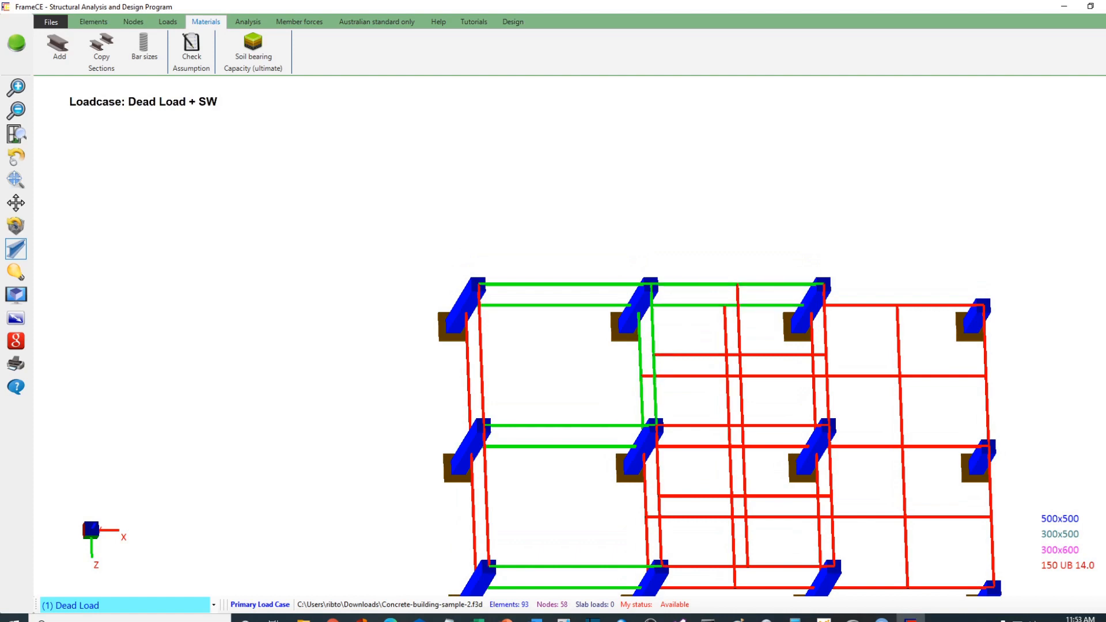
Add the far end beams, the rear edge beams of the third bay and further main beams along the middle column row to the selection
drag(1008, 343, 972, 358)
drag(1028, 384, 975, 405)
click(828, 390)
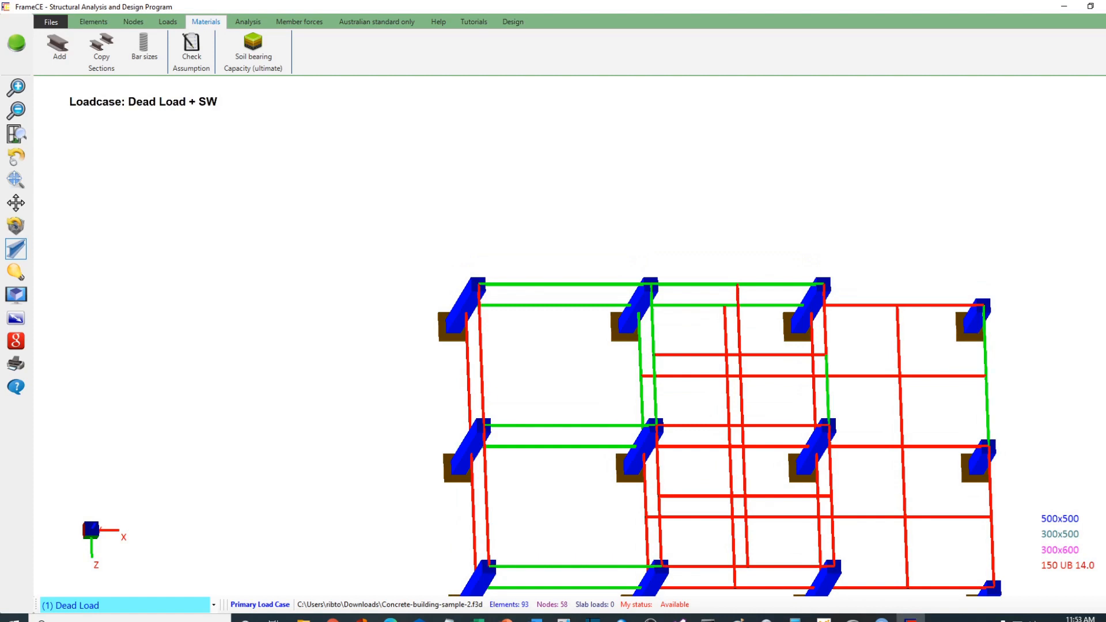
click(862, 305)
click(941, 305)
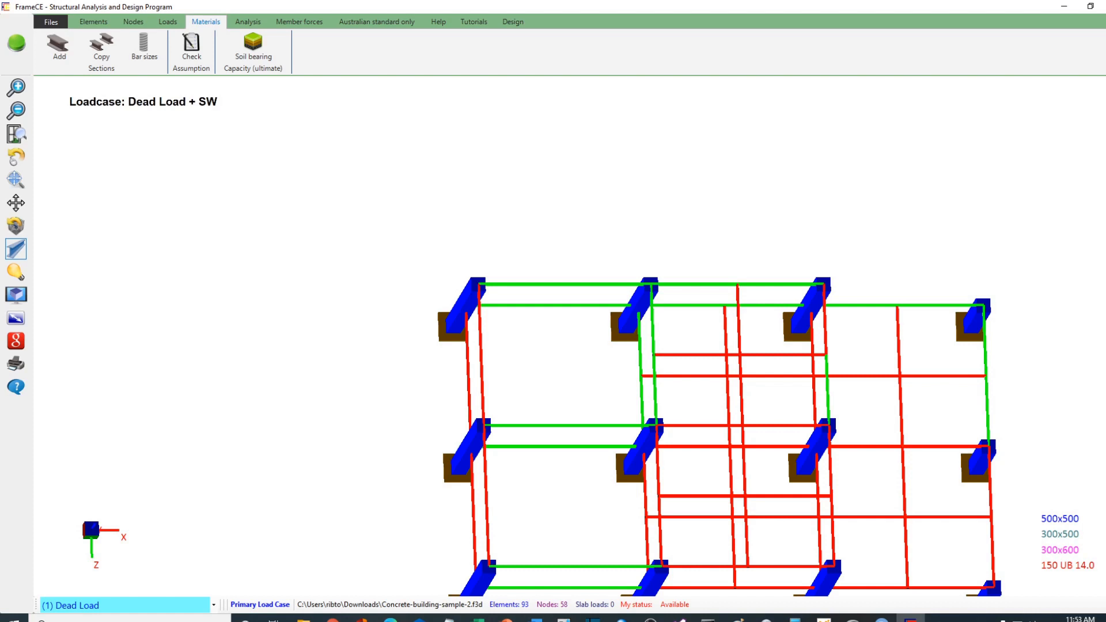
drag(937, 419, 940, 482)
drag(870, 418, 876, 465)
Assign the 300x600 section to the selected main beams
click(16, 156)
drag(346, 357, 359, 253)
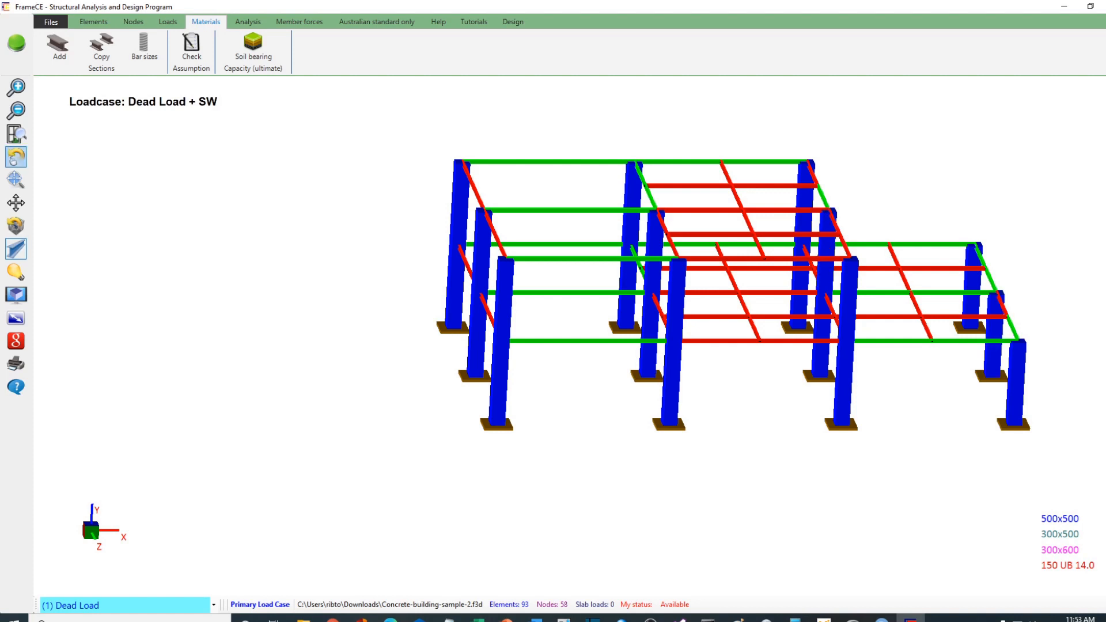
click(16, 157)
mouse_move(277, 230)
mouse_down()
mouse_move(272, 285)
mouse_move(258, 263)
mouse_move(268, 219)
mouse_move(259, 237)
mouse_move(265, 249)
mouse_move(284, 234)
mouse_up()
click(17, 156)
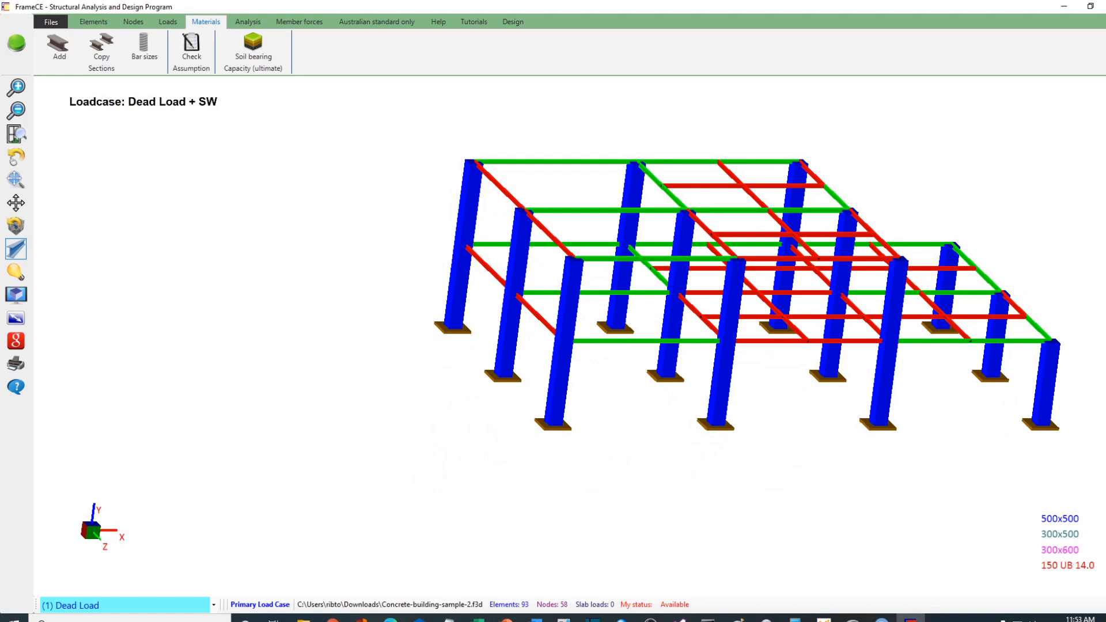
right_click(160, 169)
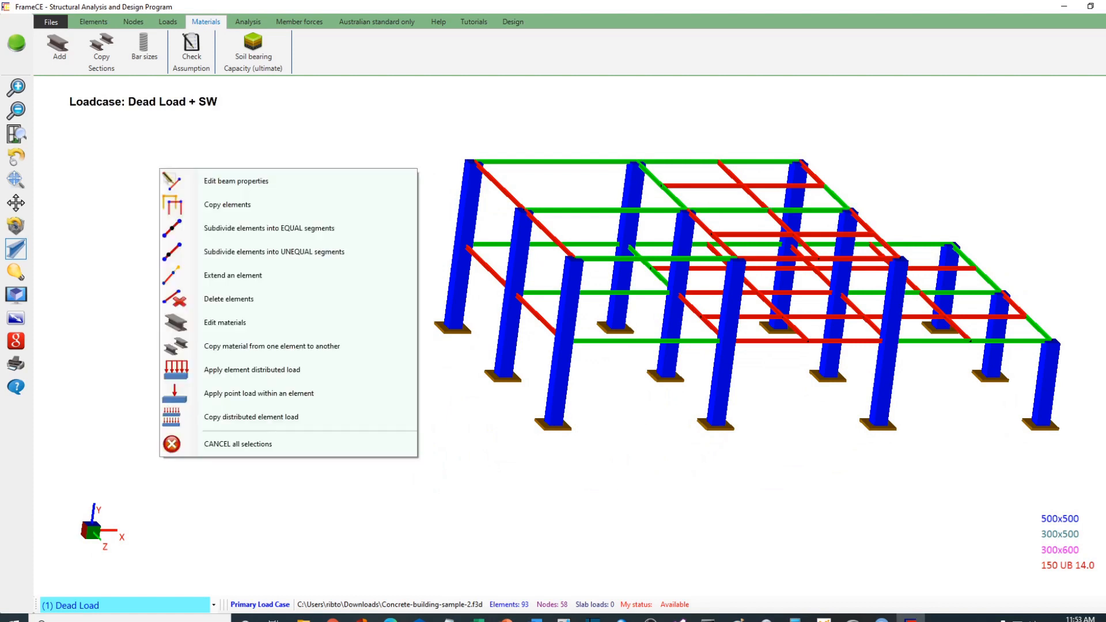
click(196, 180)
click(165, 80)
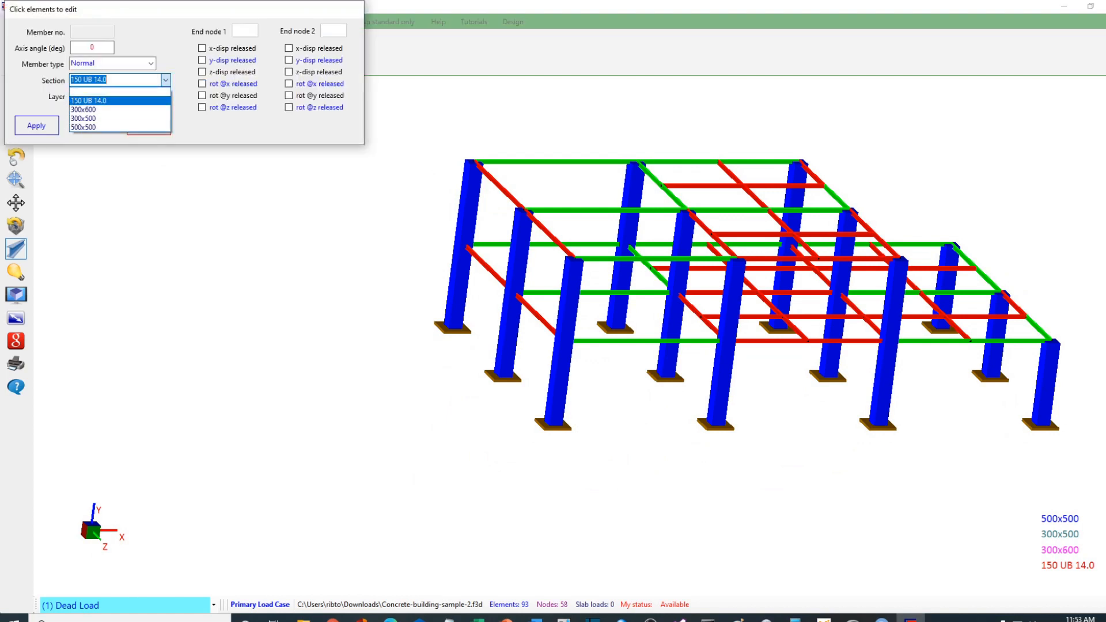
click(83, 109)
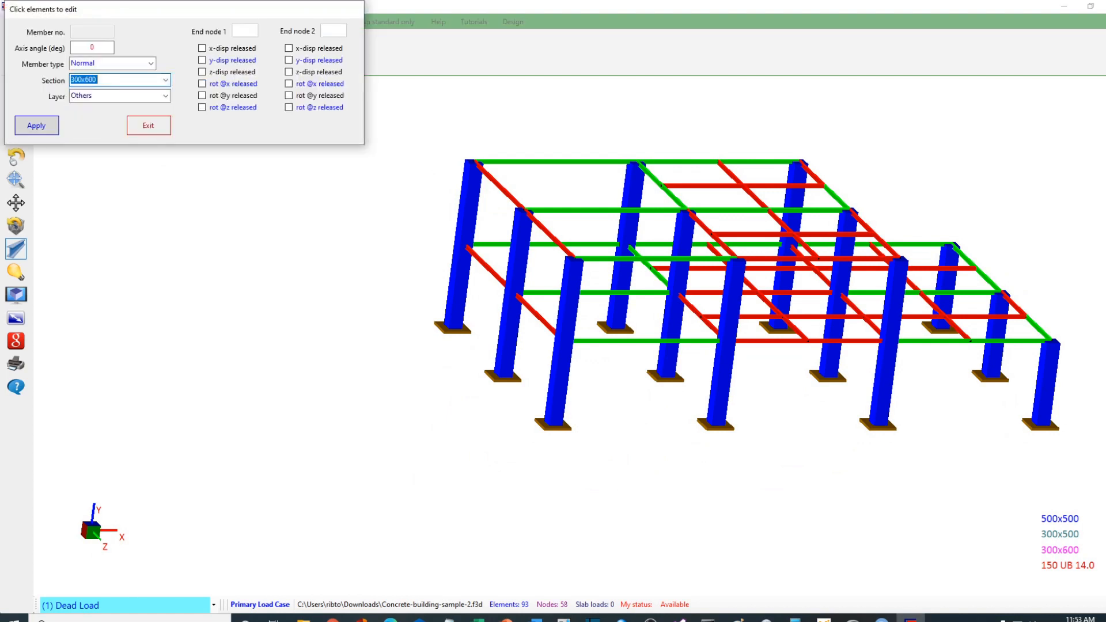
click(37, 126)
Generate the smart layers for the building levels and hide the Level 2 layer
click(16, 157)
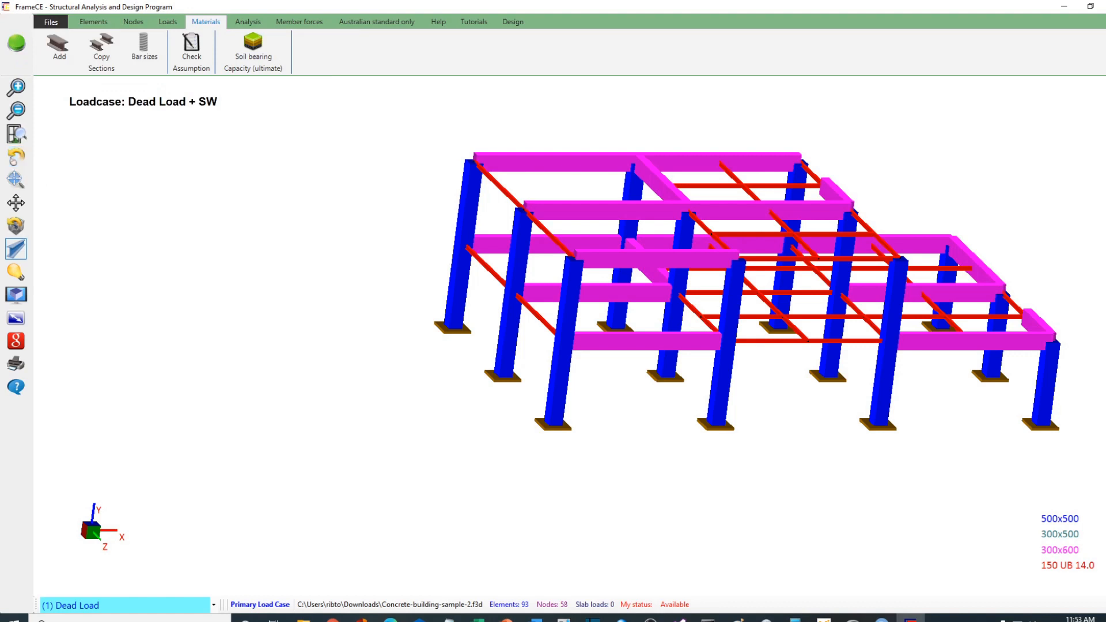
drag(259, 230, 241, 245)
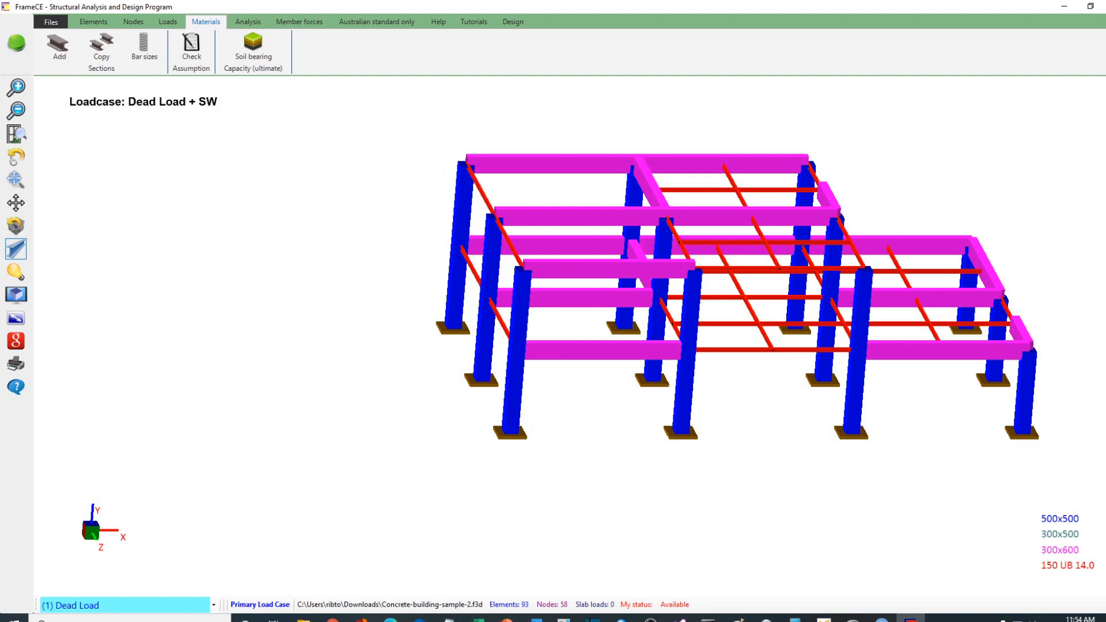
click(93, 21)
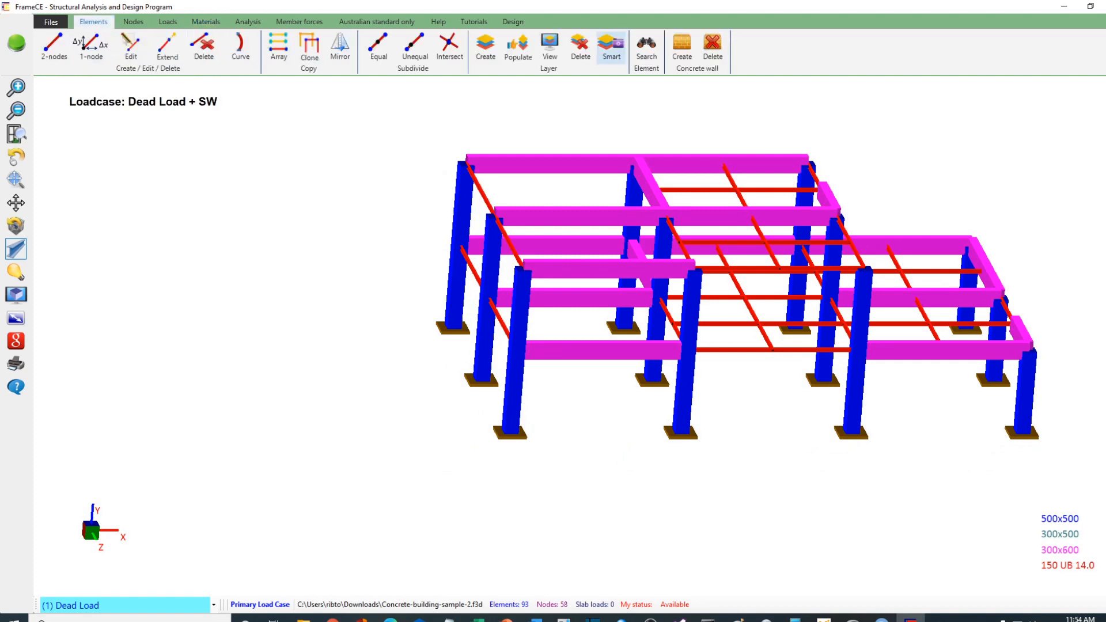
click(612, 49)
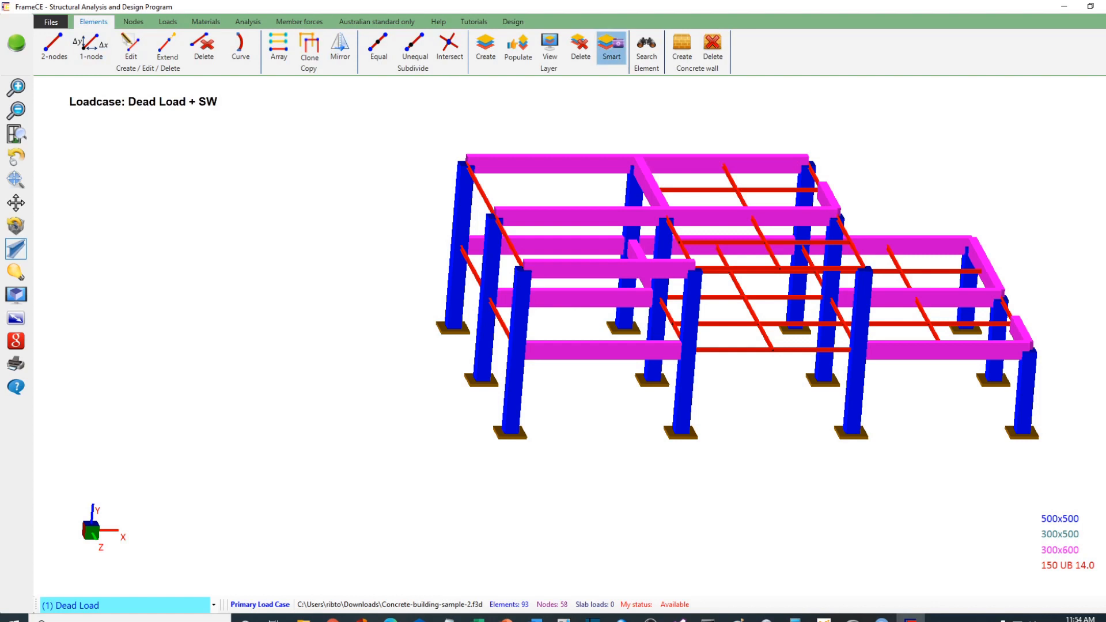
click(572, 327)
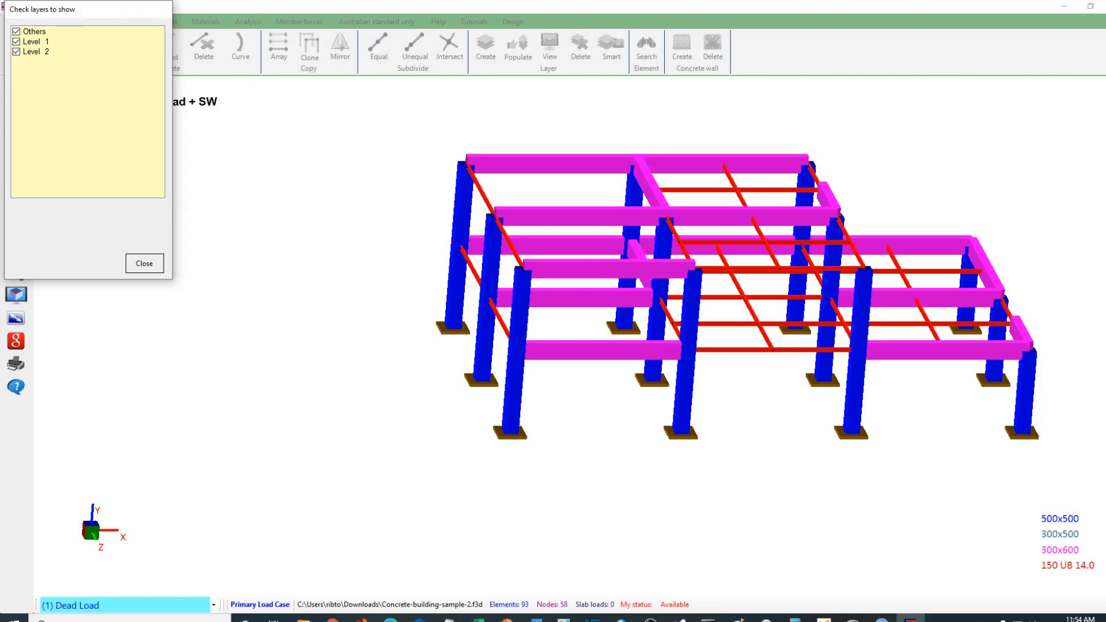
click(16, 52)
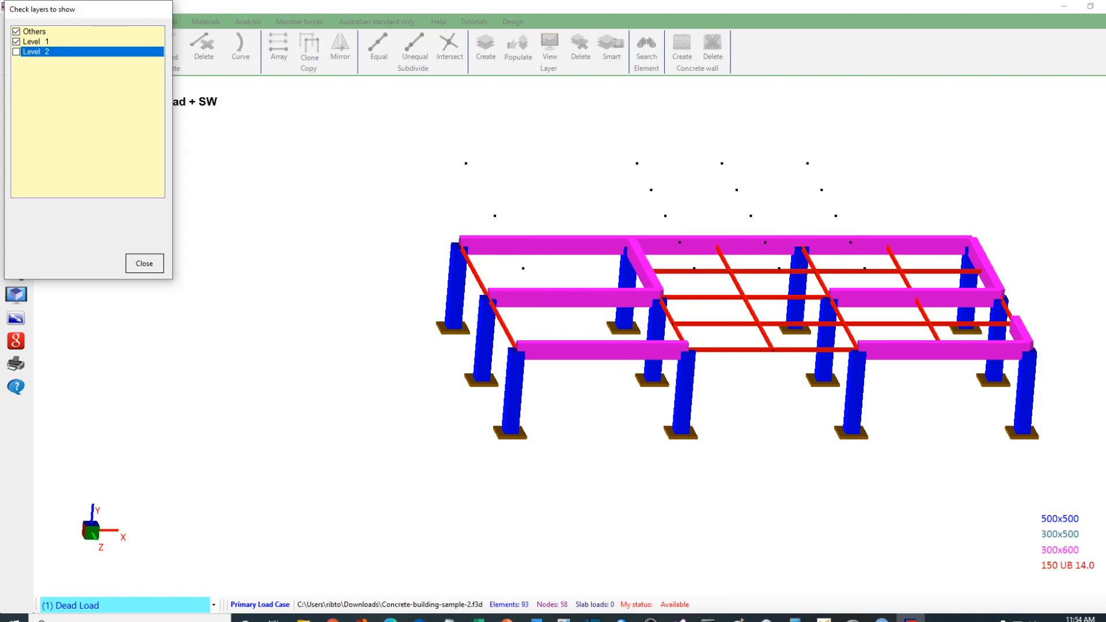
click(144, 263)
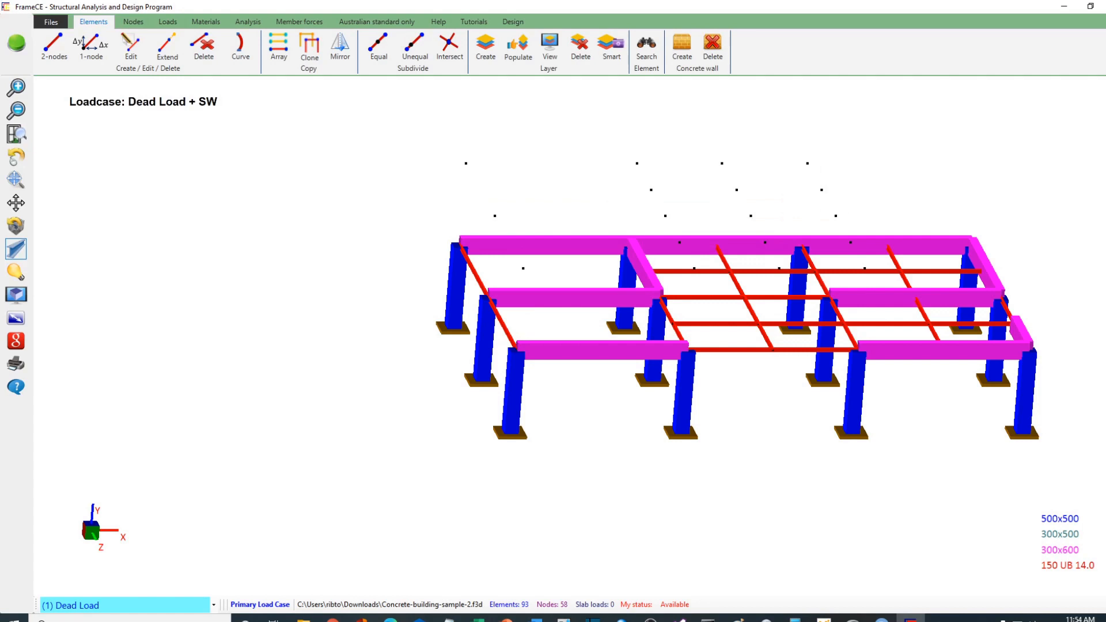
Assign the 300x600 section to the remaining Level 1 main beams between the columns
click(16, 156)
drag(172, 231, 182, 299)
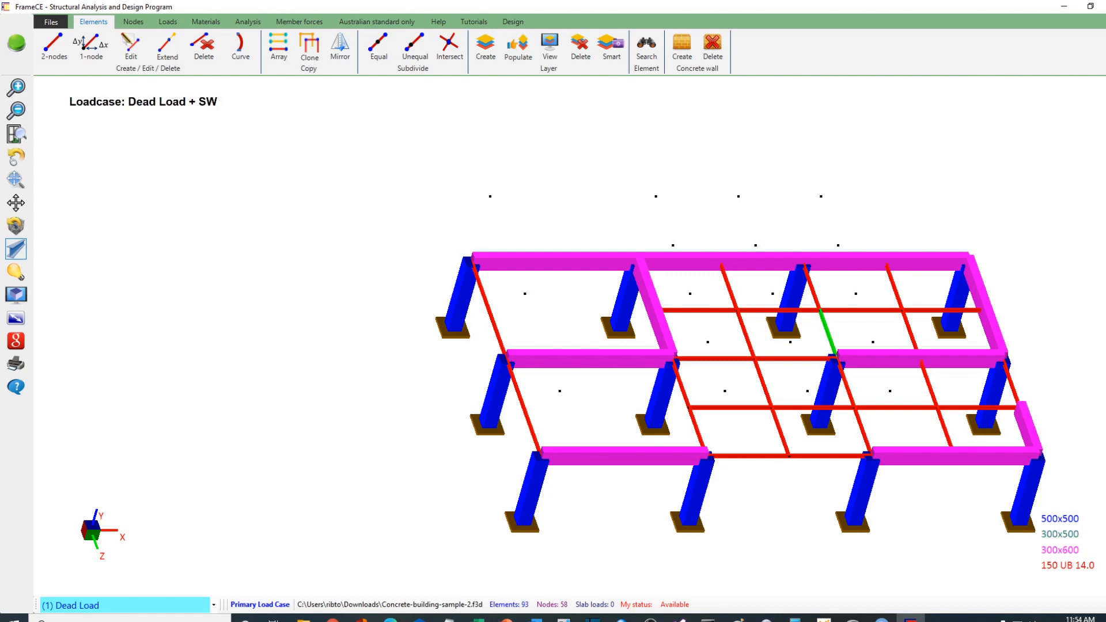
click(812, 286)
click(717, 358)
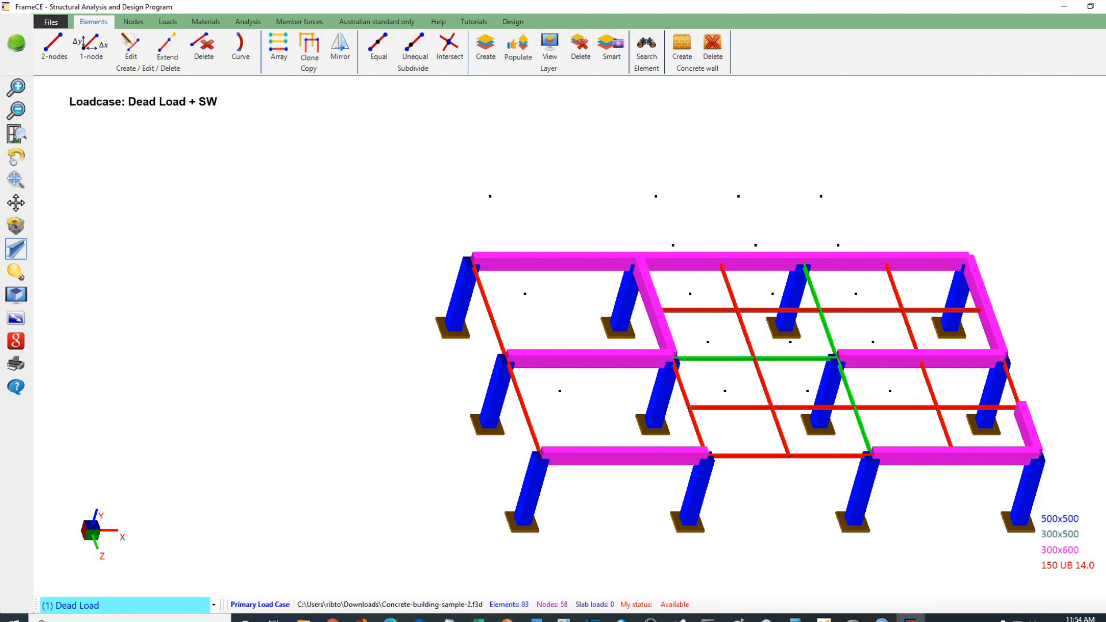
click(829, 456)
click(750, 456)
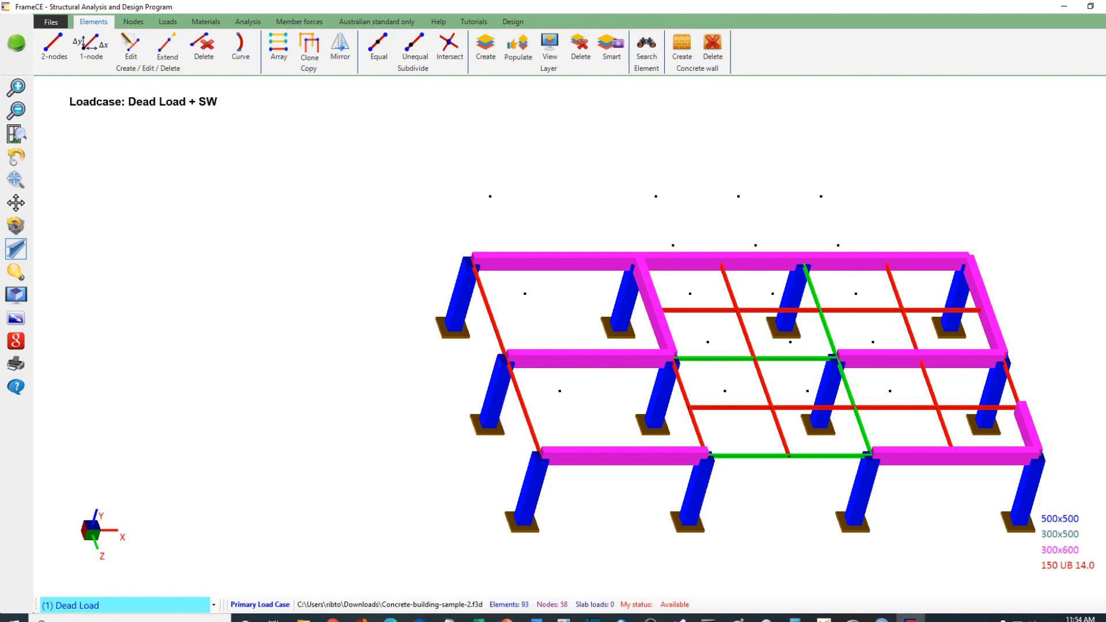
click(697, 426)
click(681, 384)
click(523, 406)
click(490, 312)
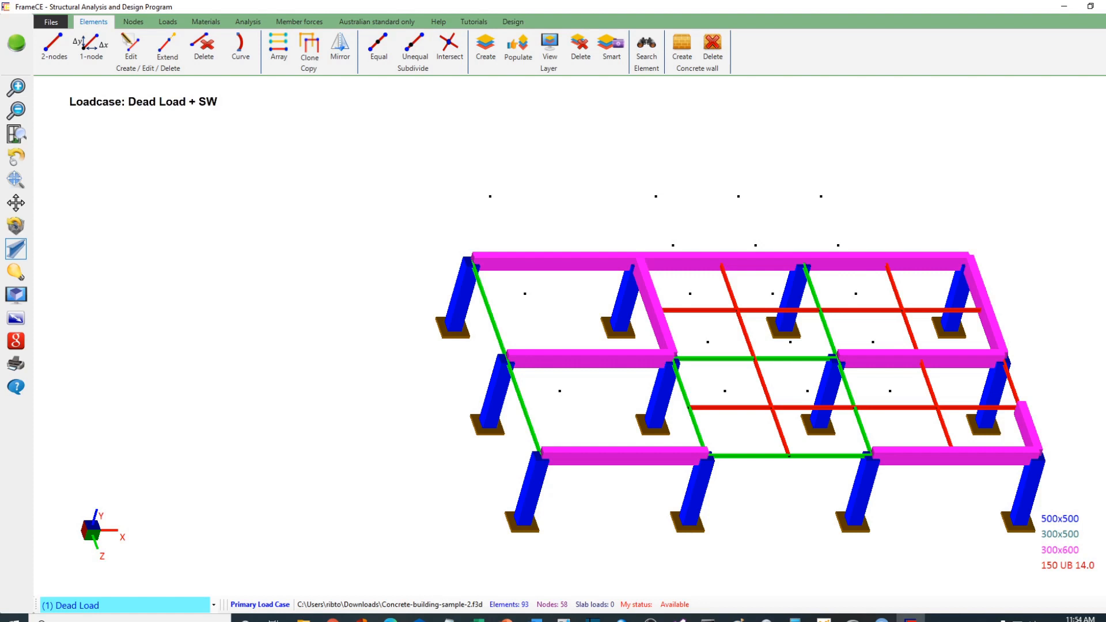
click(1012, 382)
right_click(368, 143)
click(420, 152)
click(165, 79)
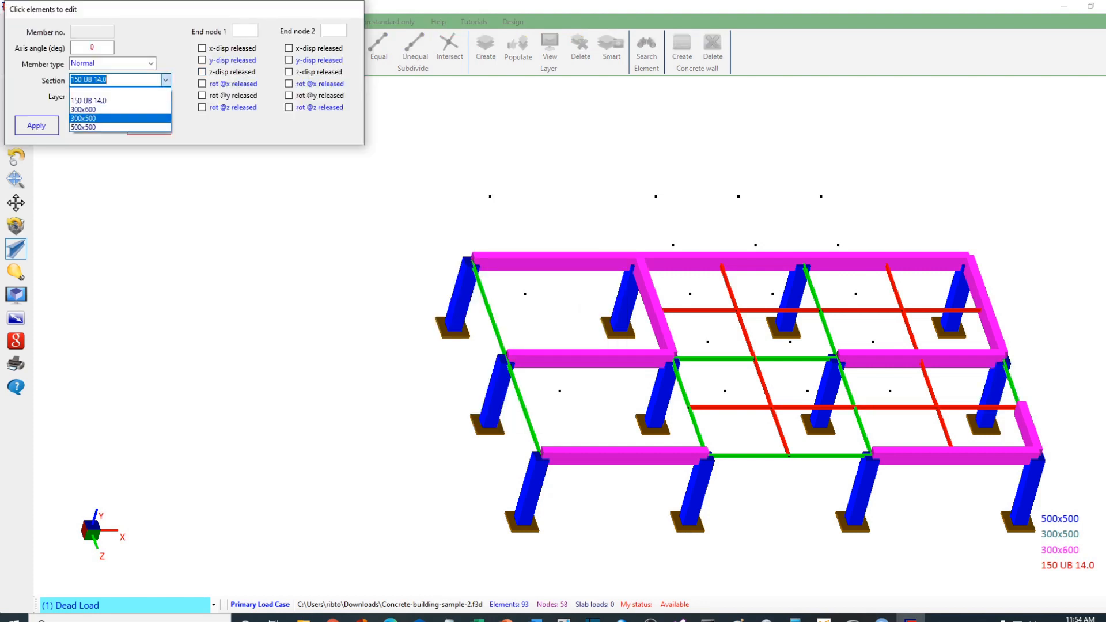
click(83, 109)
click(36, 125)
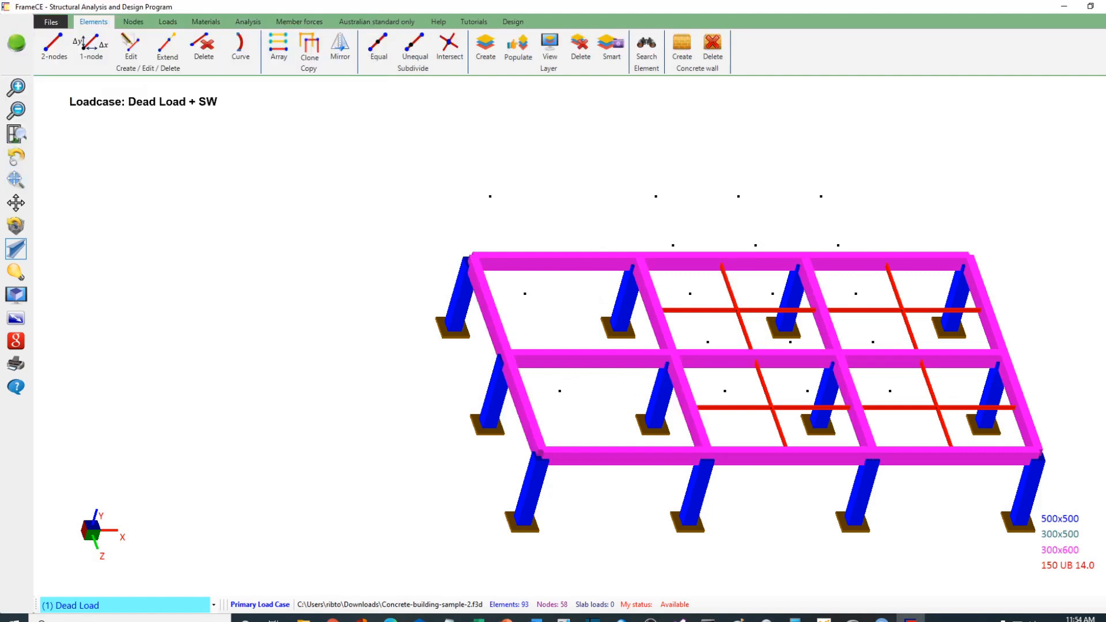
Assign the 300x500 section to all the Level 1 secondary beams crossing inside the four bays
click(738, 310)
click(902, 309)
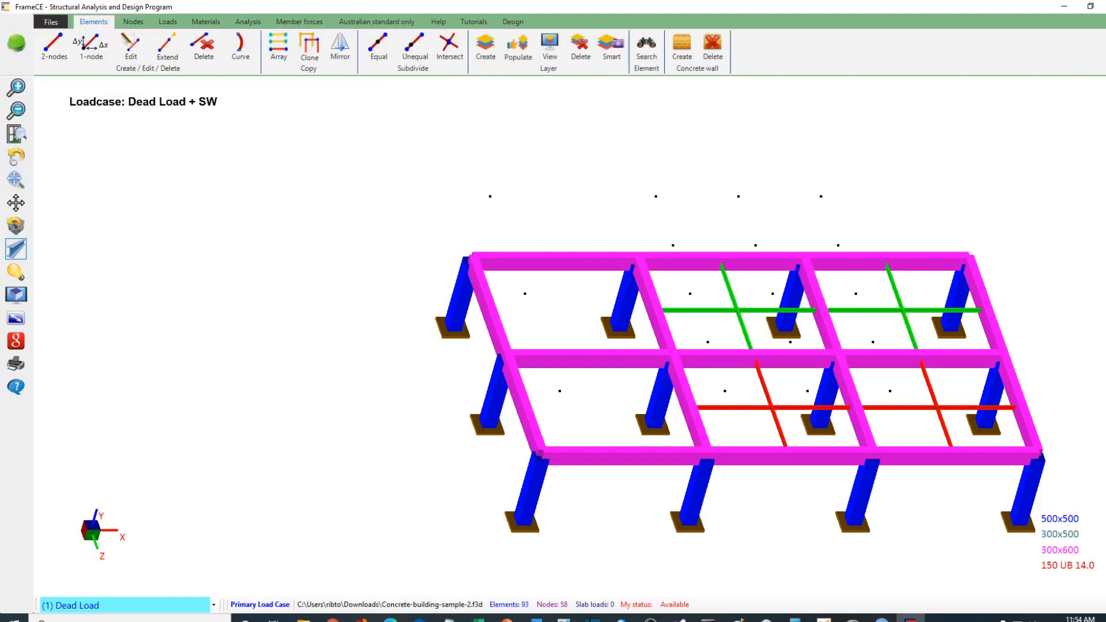
click(938, 405)
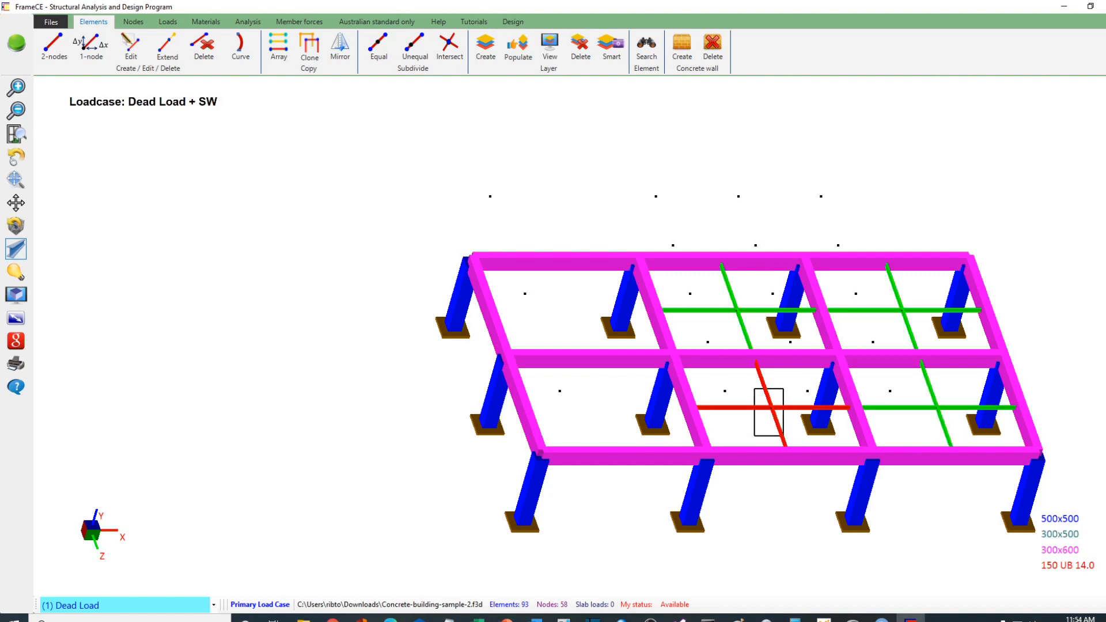
click(762, 410)
right_click(221, 164)
click(271, 174)
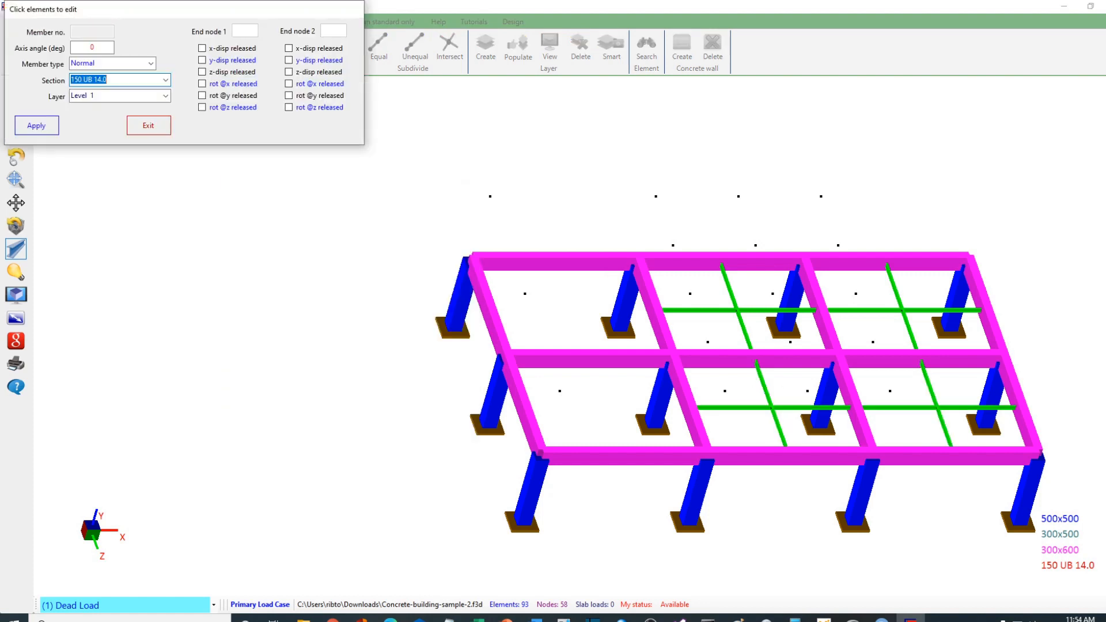
click(165, 80)
click(87, 118)
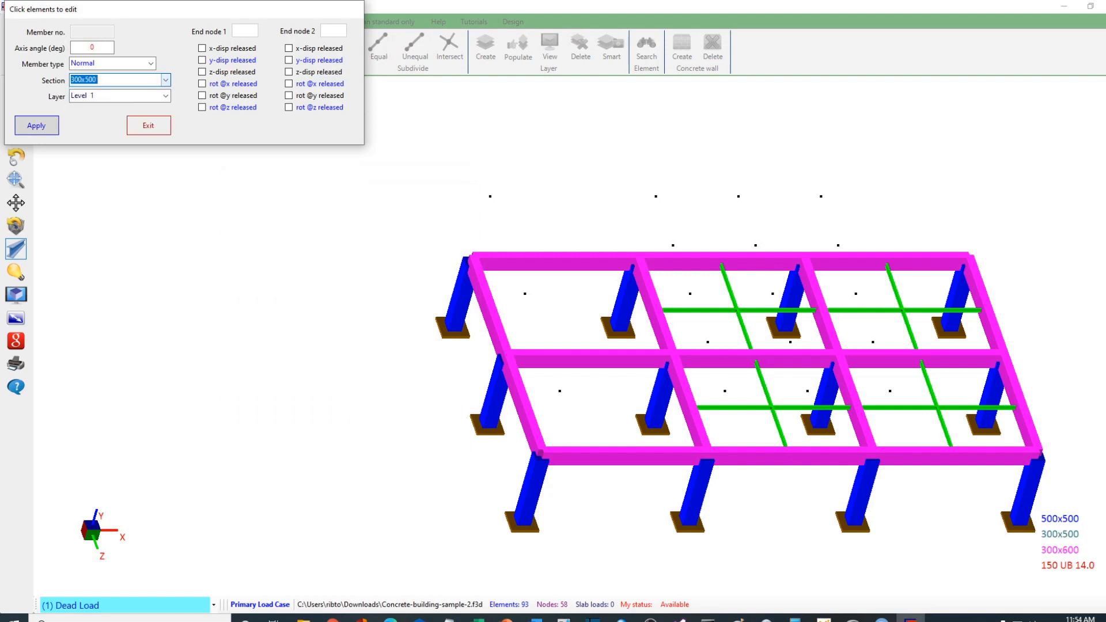
click(28, 127)
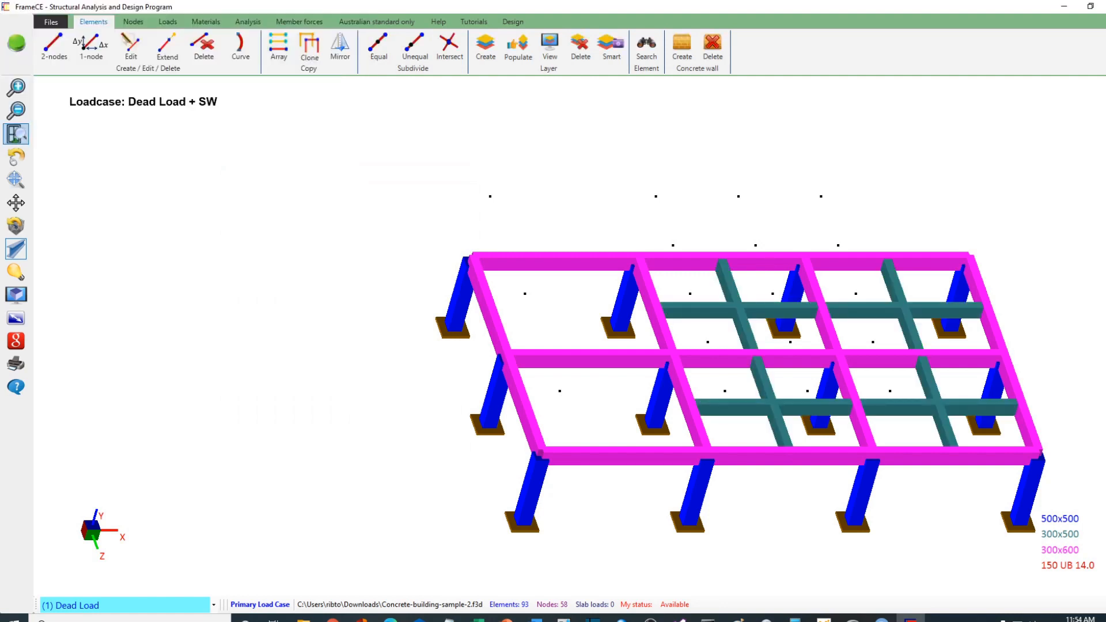
Hide the Level 1 layer and show the Level 2 layer
click(16, 157)
drag(190, 260, 188, 228)
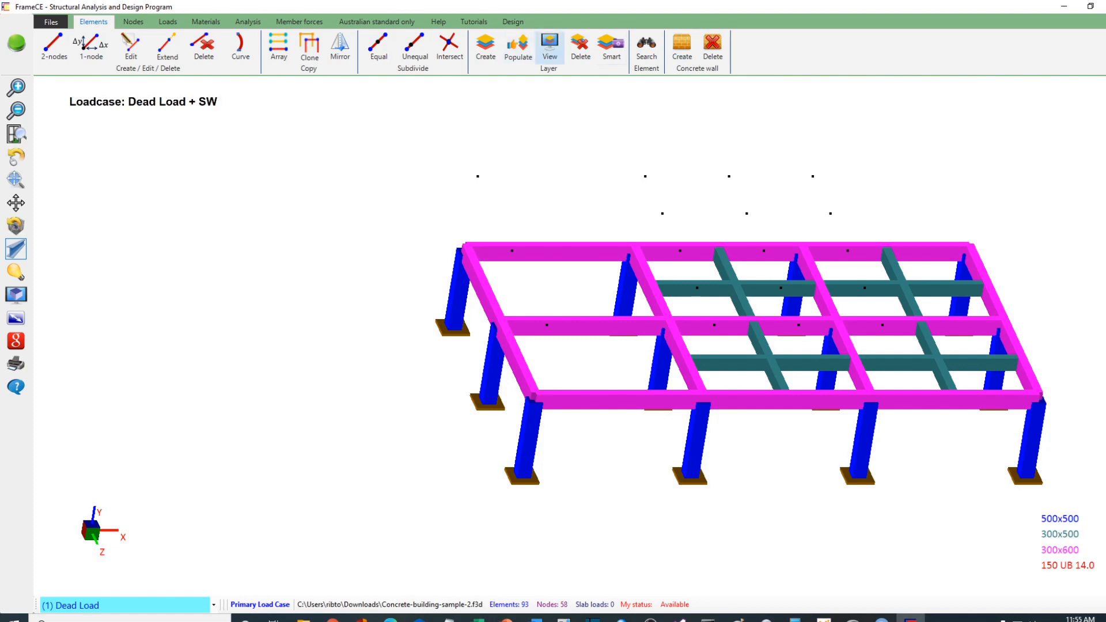
click(550, 46)
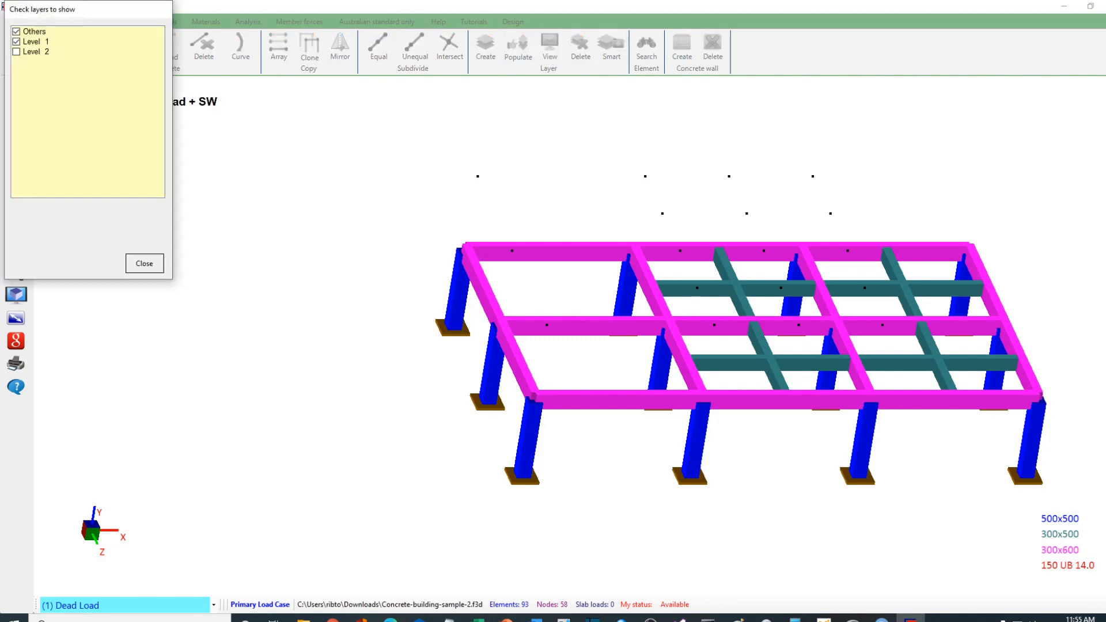
click(16, 41)
click(16, 52)
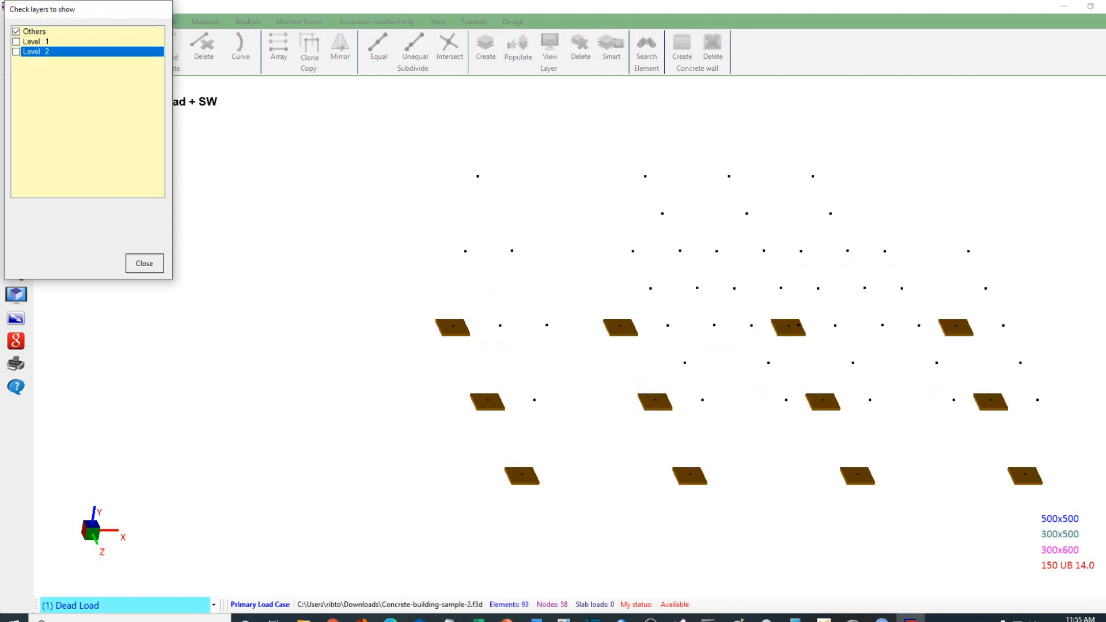
click(144, 263)
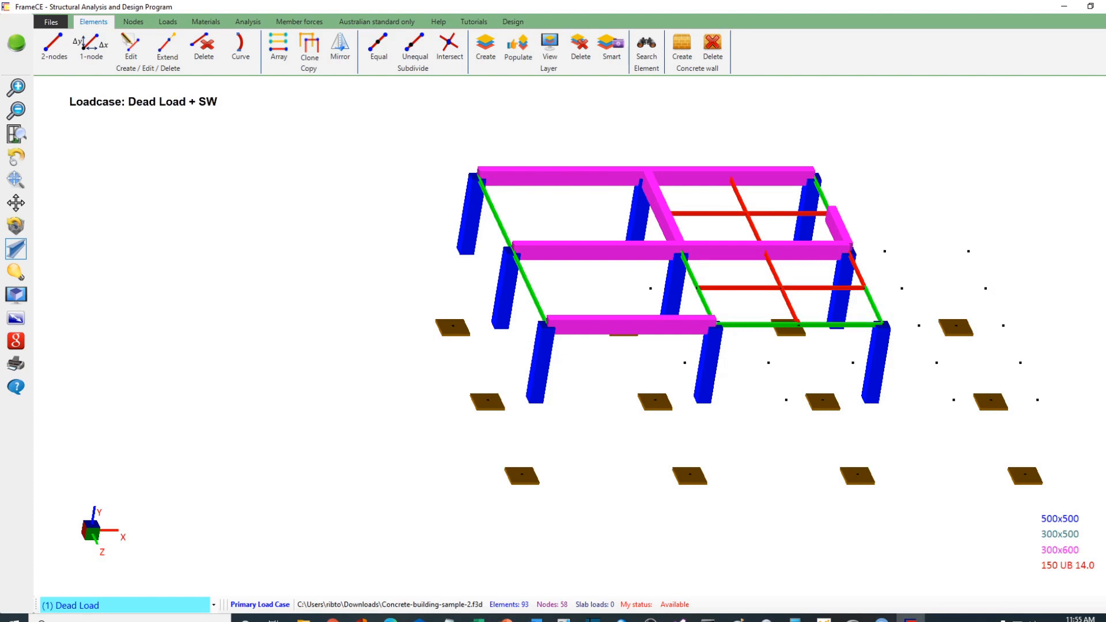
Assign the 300x600 section to the selected Level 2 main beams
right_click(280, 99)
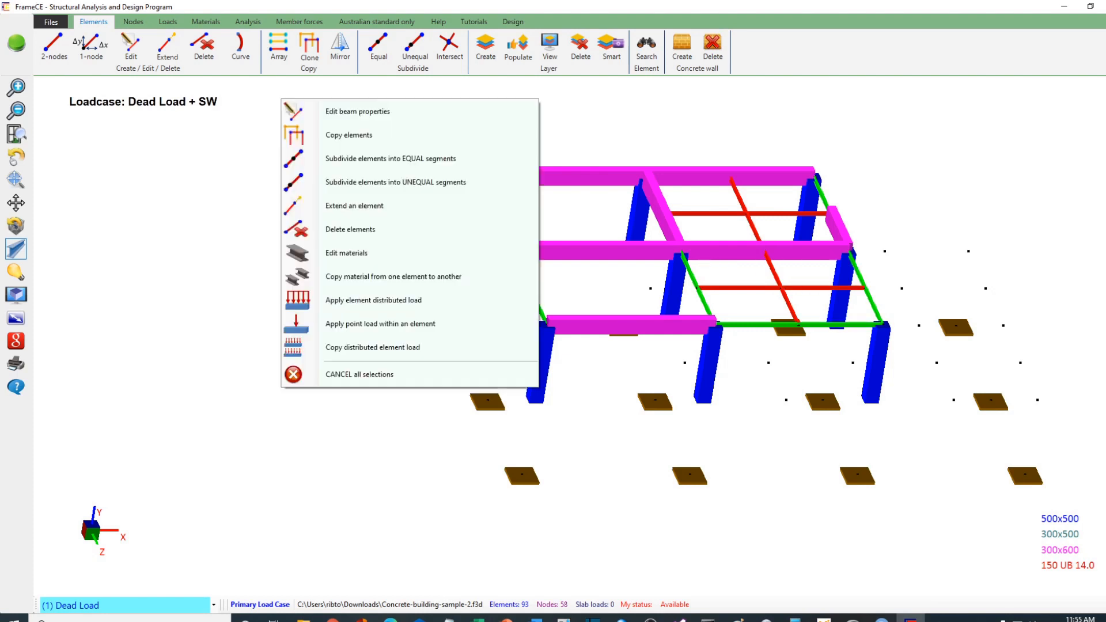
click(357, 111)
click(165, 79)
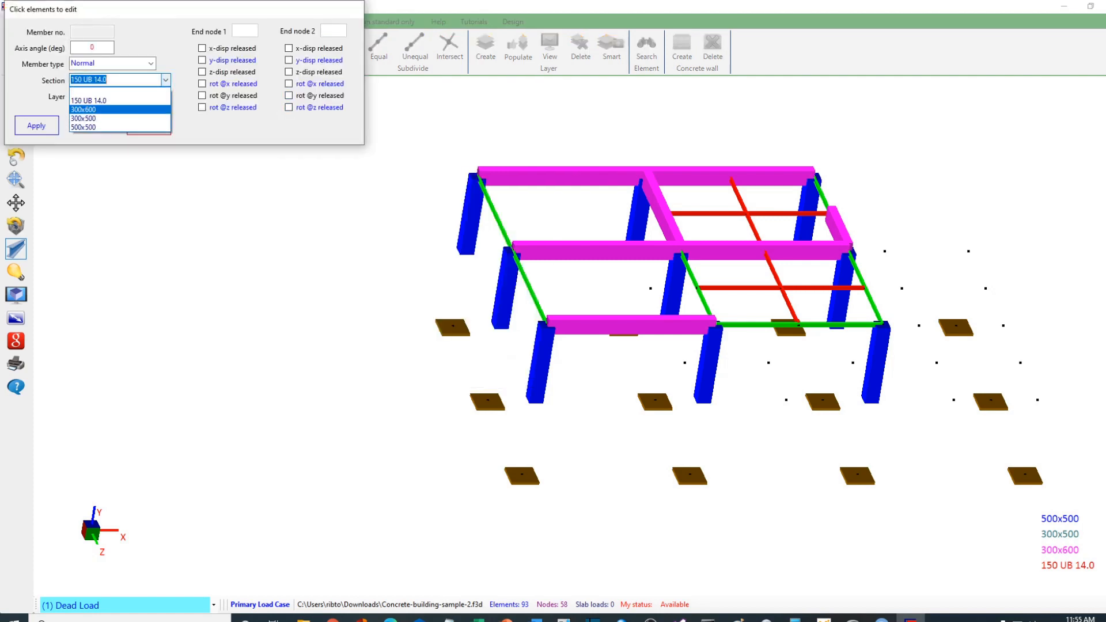
click(85, 110)
click(37, 125)
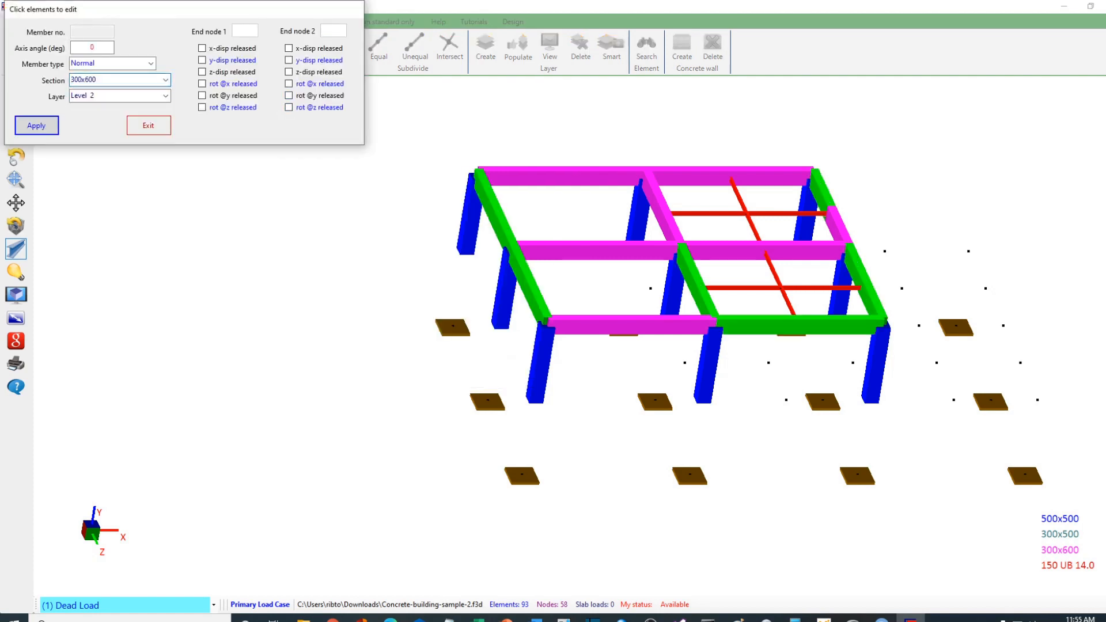
click(149, 126)
Assign the 300x500 section to the Level 2 secondary beams crossing inside the two bays
click(748, 204)
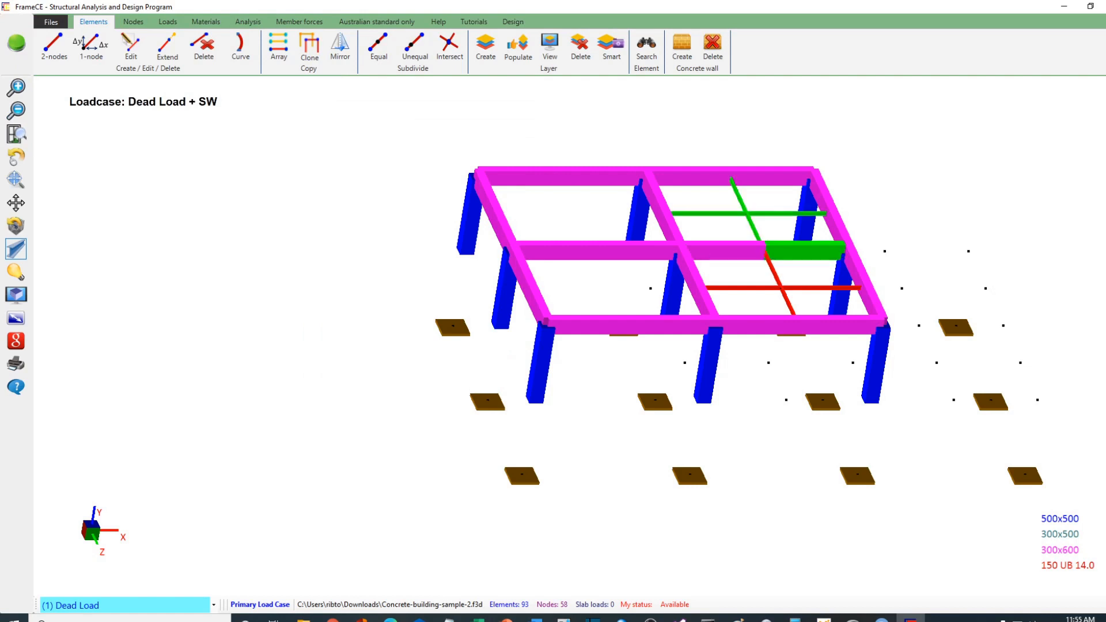
click(779, 278)
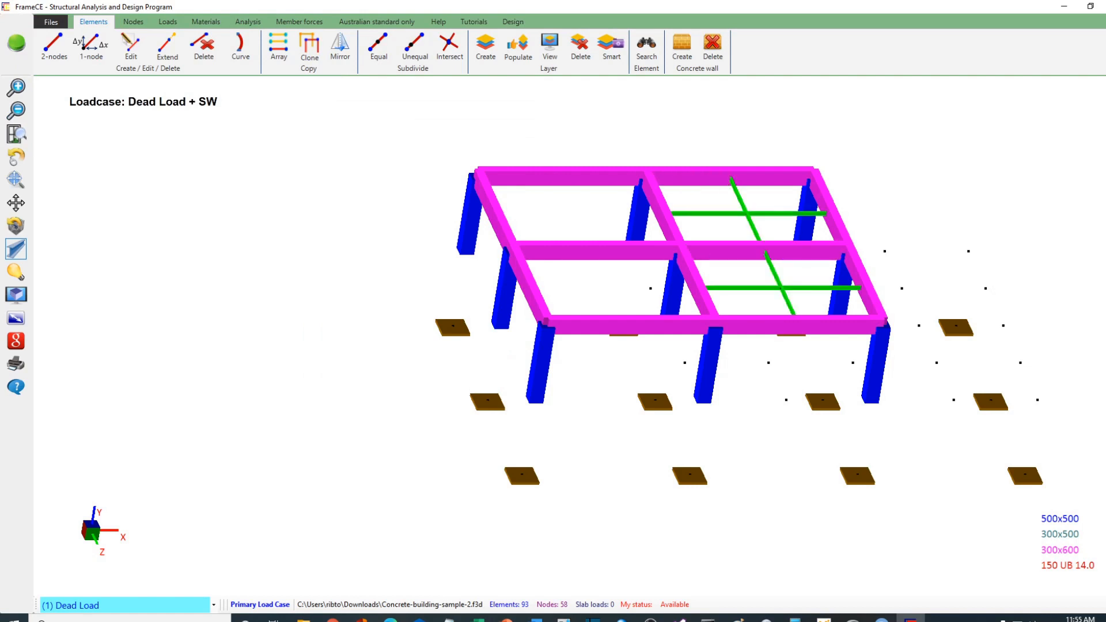
right_click(191, 122)
click(242, 131)
click(166, 81)
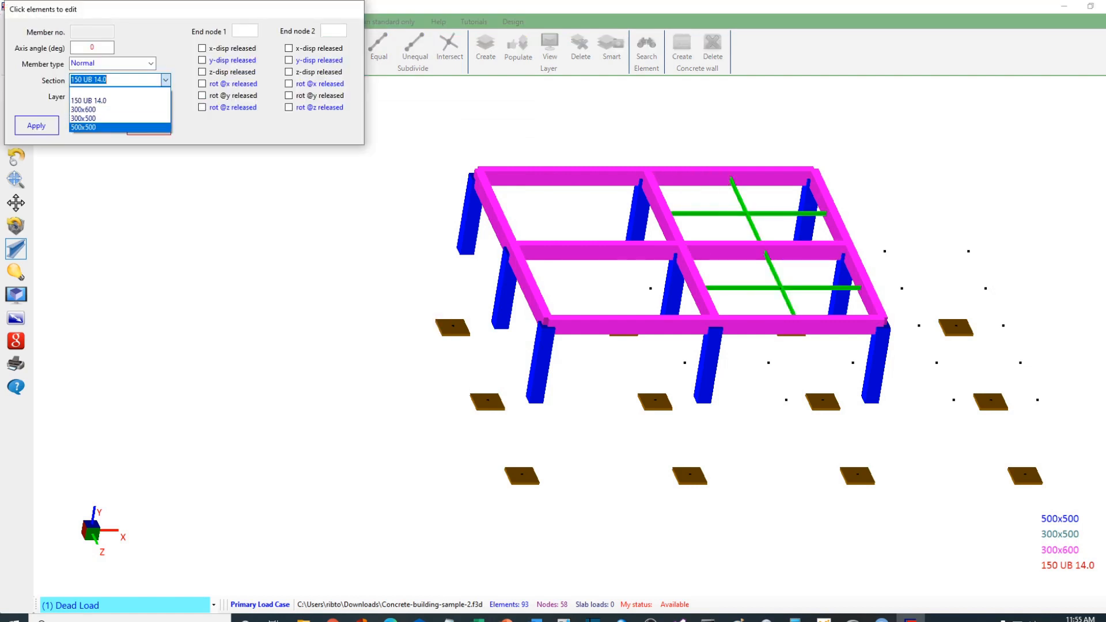
click(84, 118)
click(37, 126)
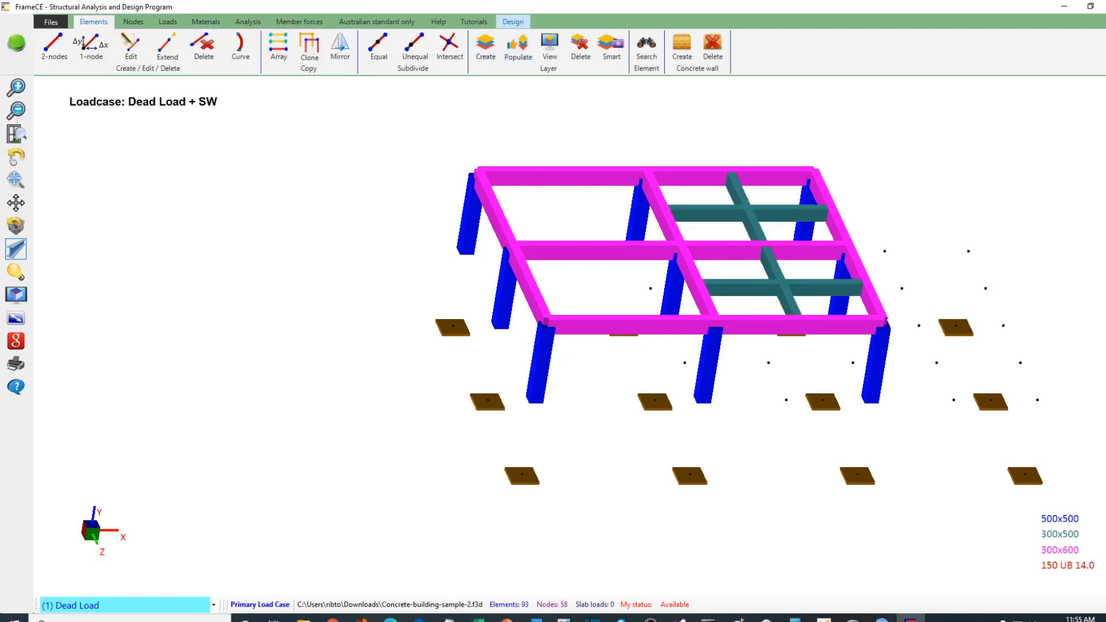
Show the Level 1 layer again together with Level 2 to display the whole frame
click(550, 47)
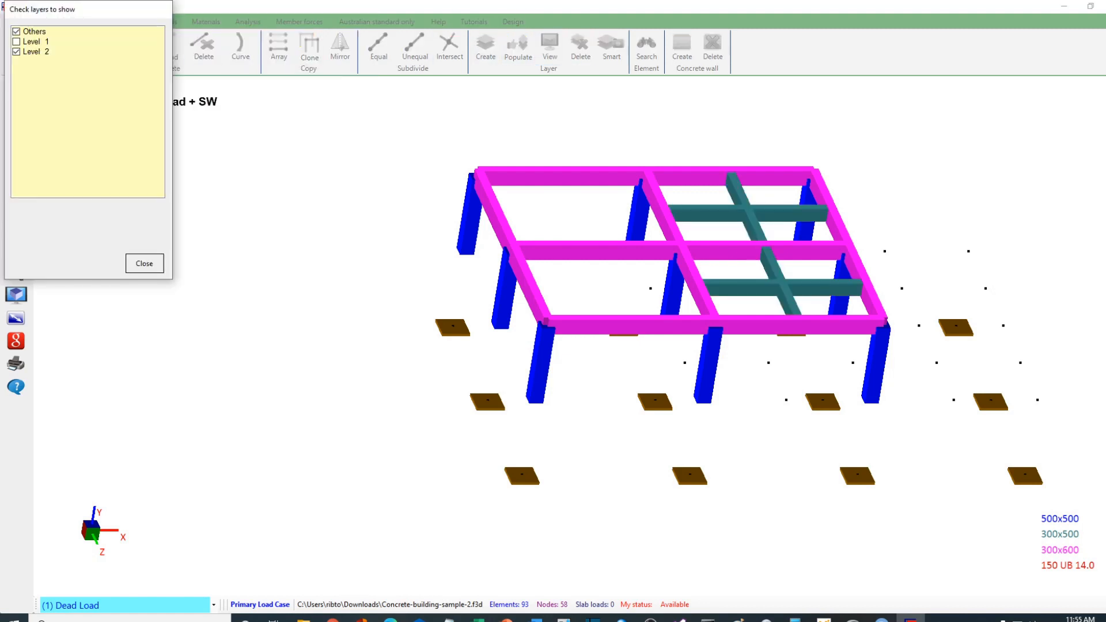
click(16, 41)
click(144, 263)
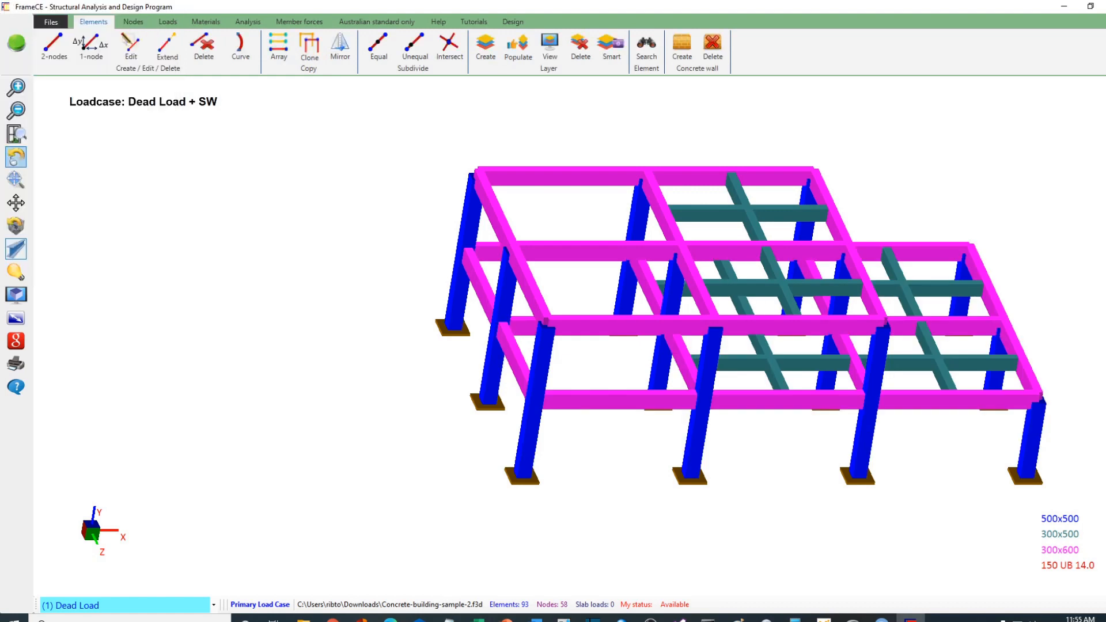
click(16, 157)
drag(357, 346, 345, 316)
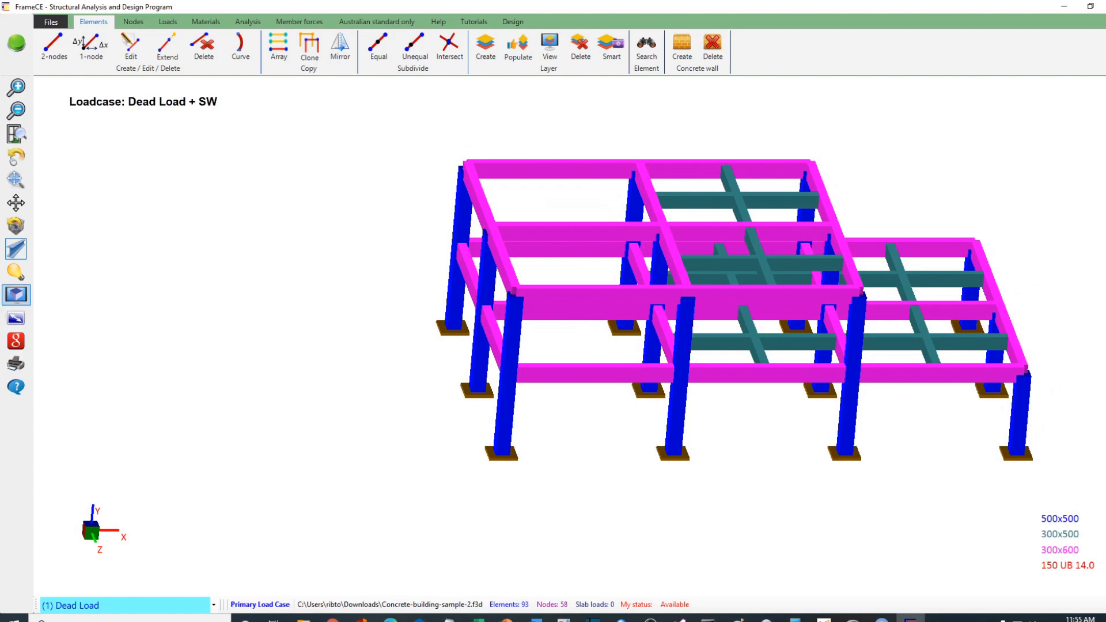
click(16, 295)
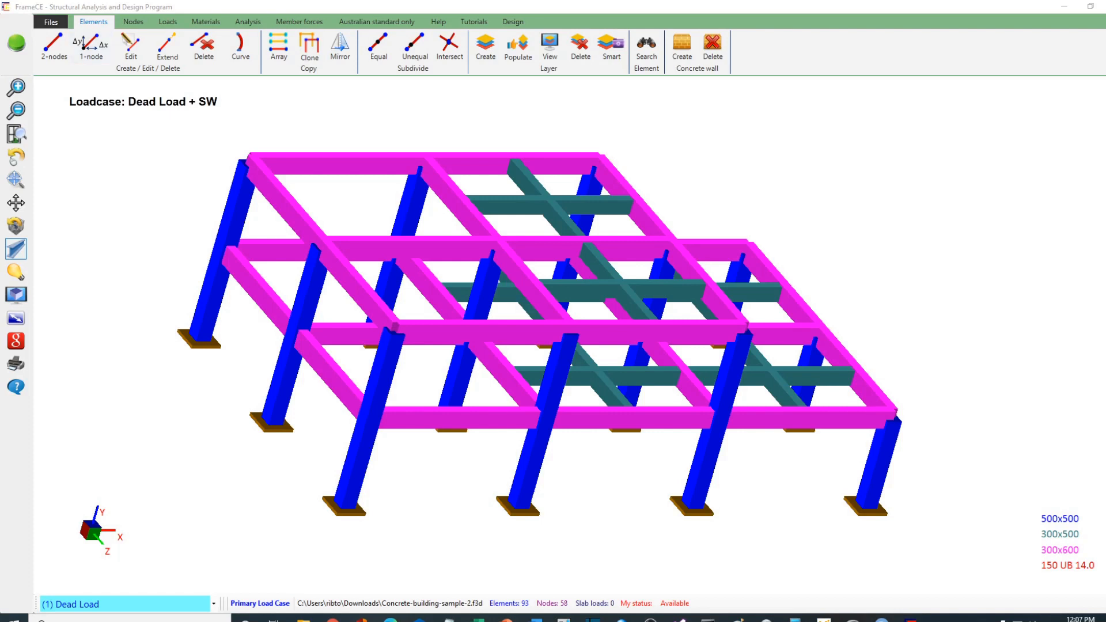
Add a primary load case titled Dead Load 2 with self-weight included
click(168, 21)
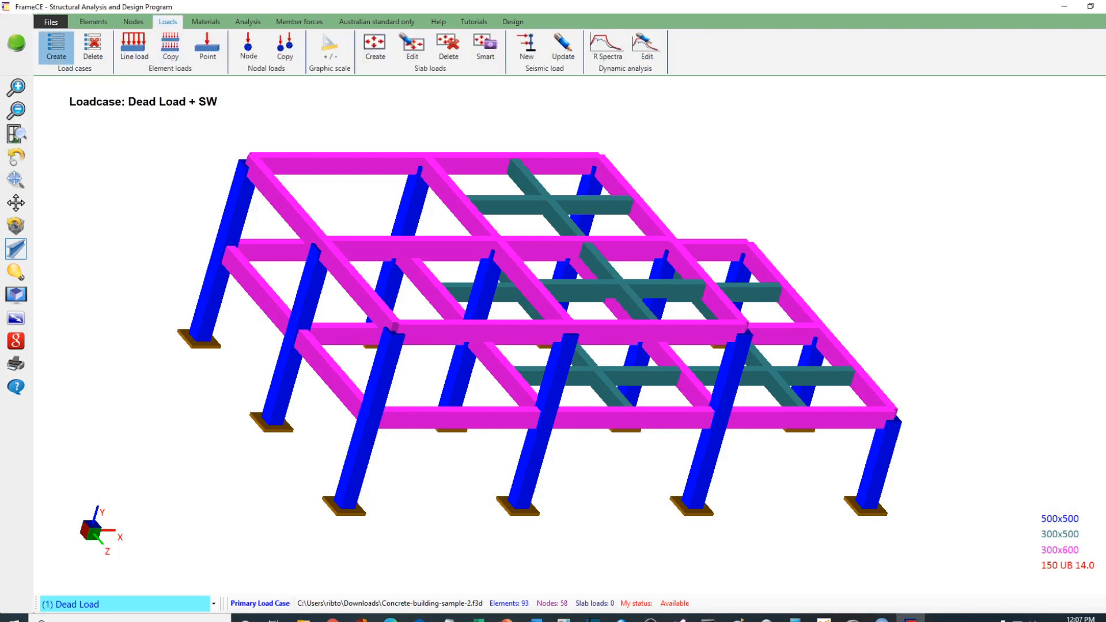
click(56, 45)
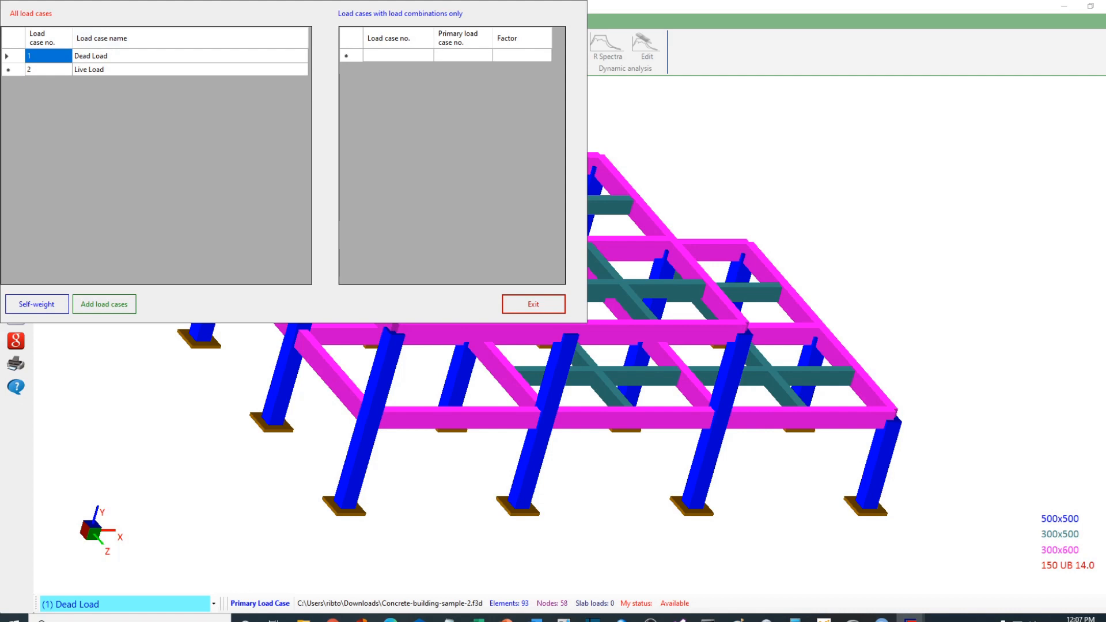
click(105, 304)
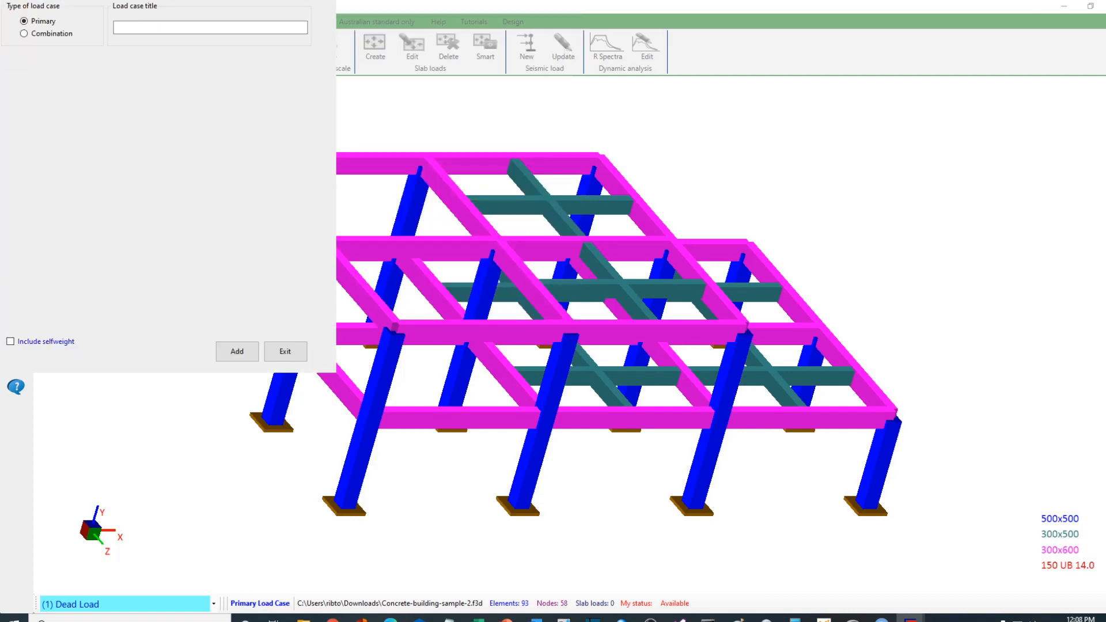
click(161, 27)
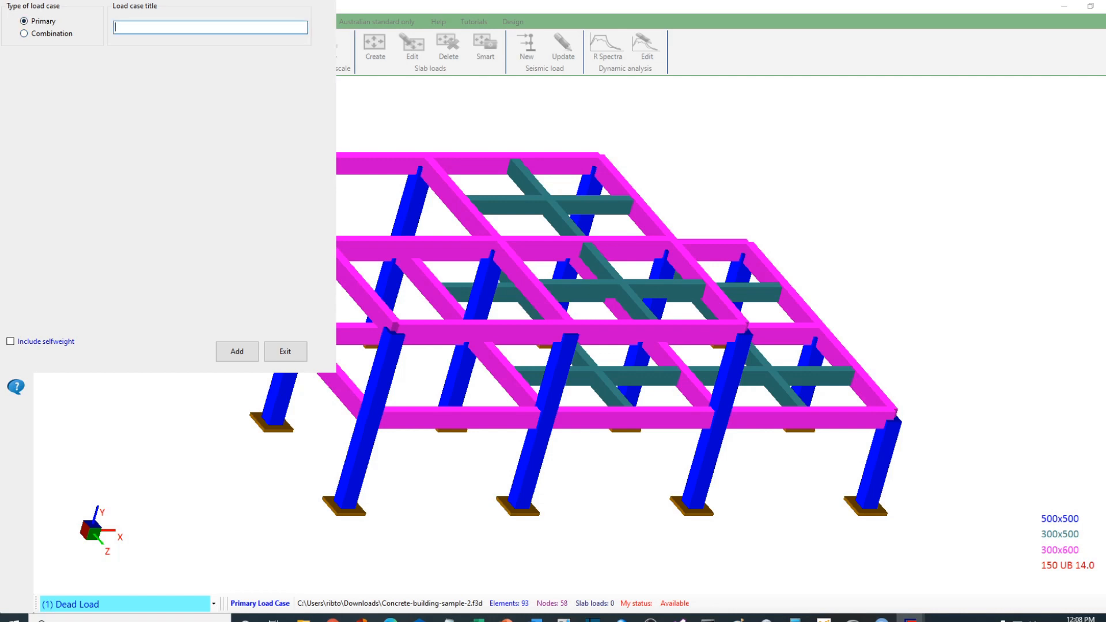
text(Dead Load 2)
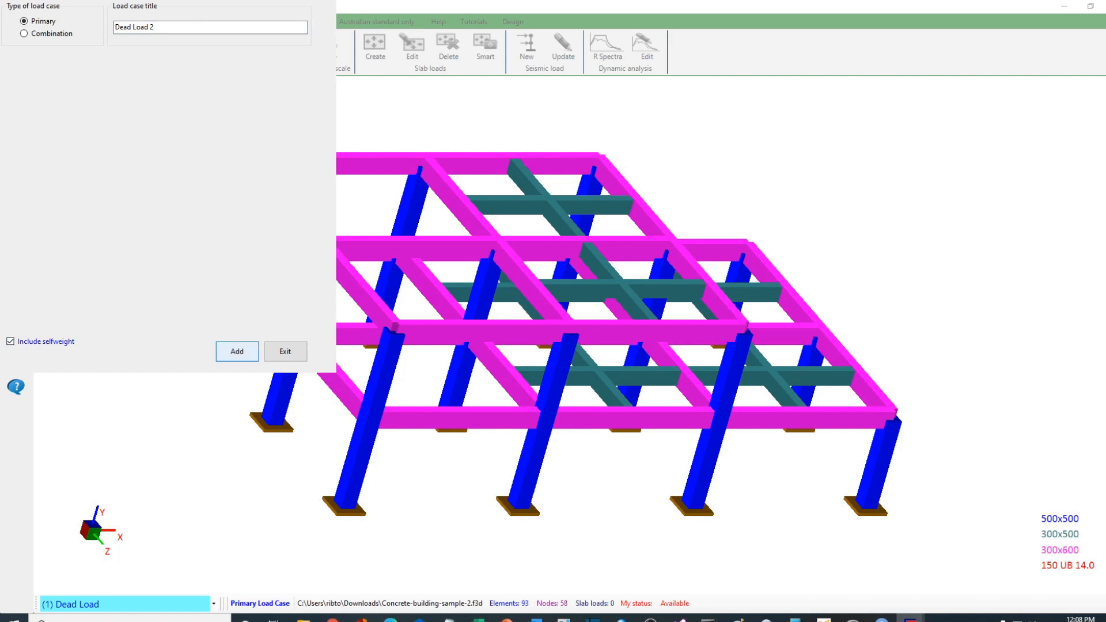
click(237, 351)
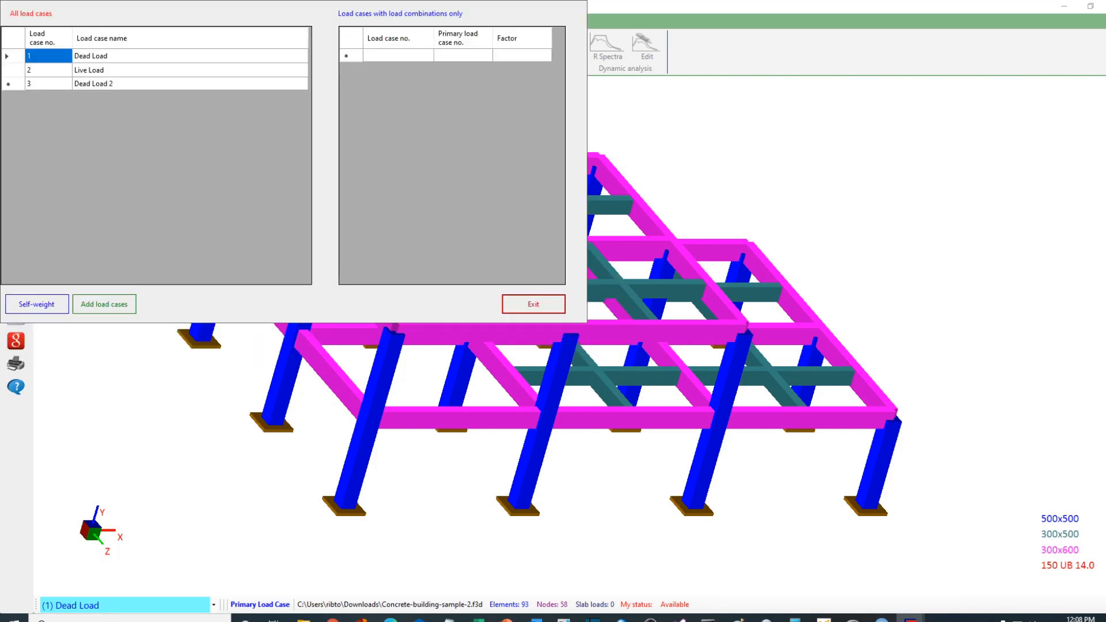
Add a primary load case titled Live Load 2 without self-weight
click(104, 304)
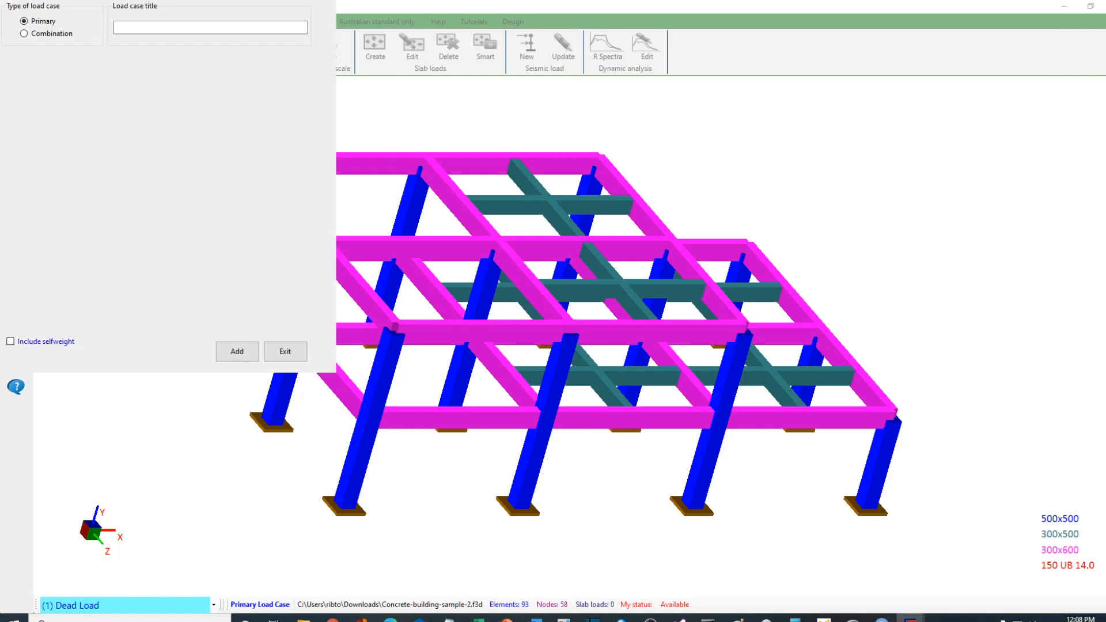
click(211, 27)
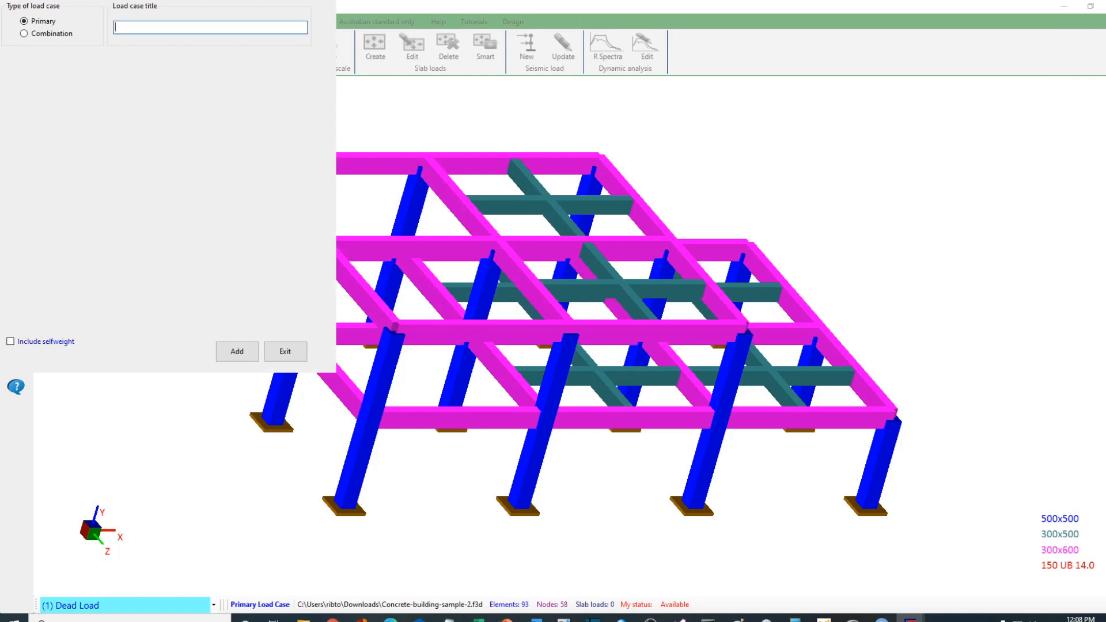
text(Live load 2)
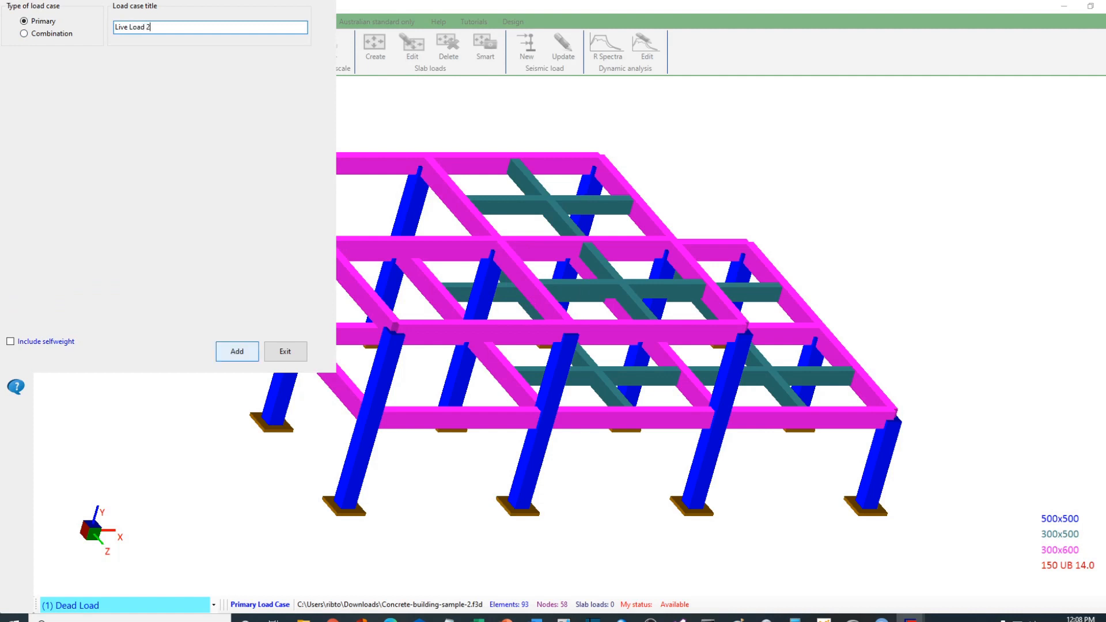
click(237, 351)
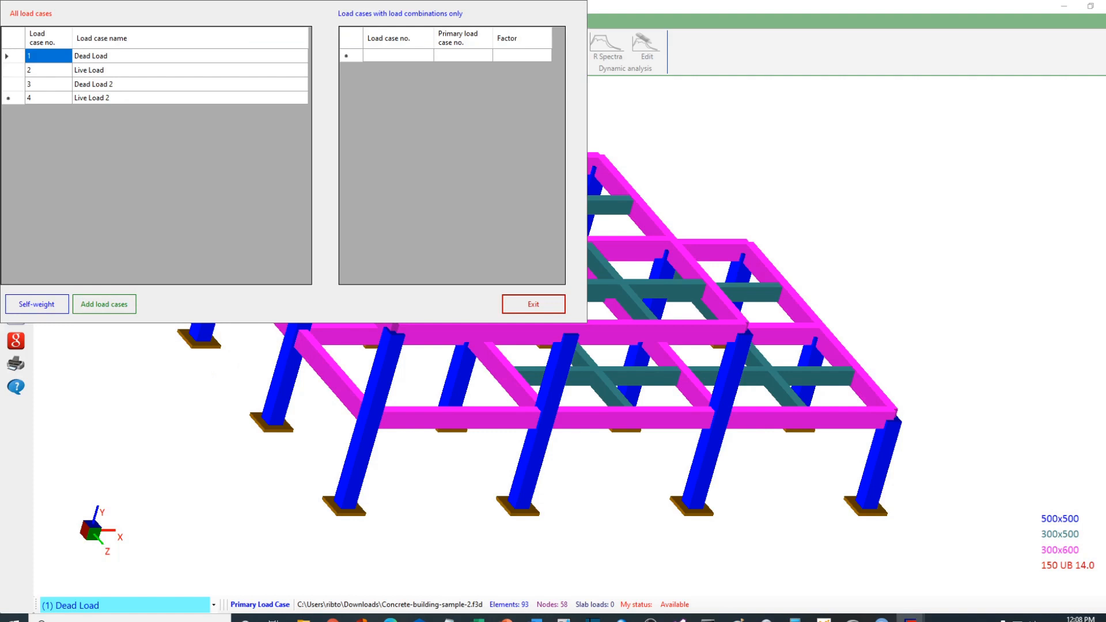
Add a primary load case titled Wind Load X without self-weight
click(105, 304)
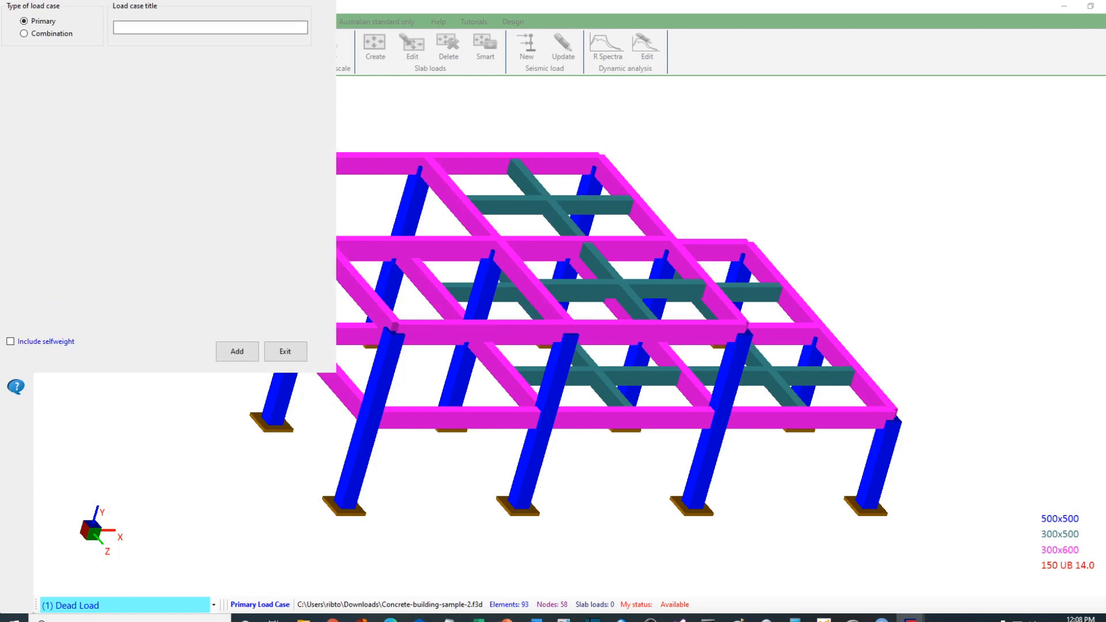
click(185, 28)
text(Wind Load X)
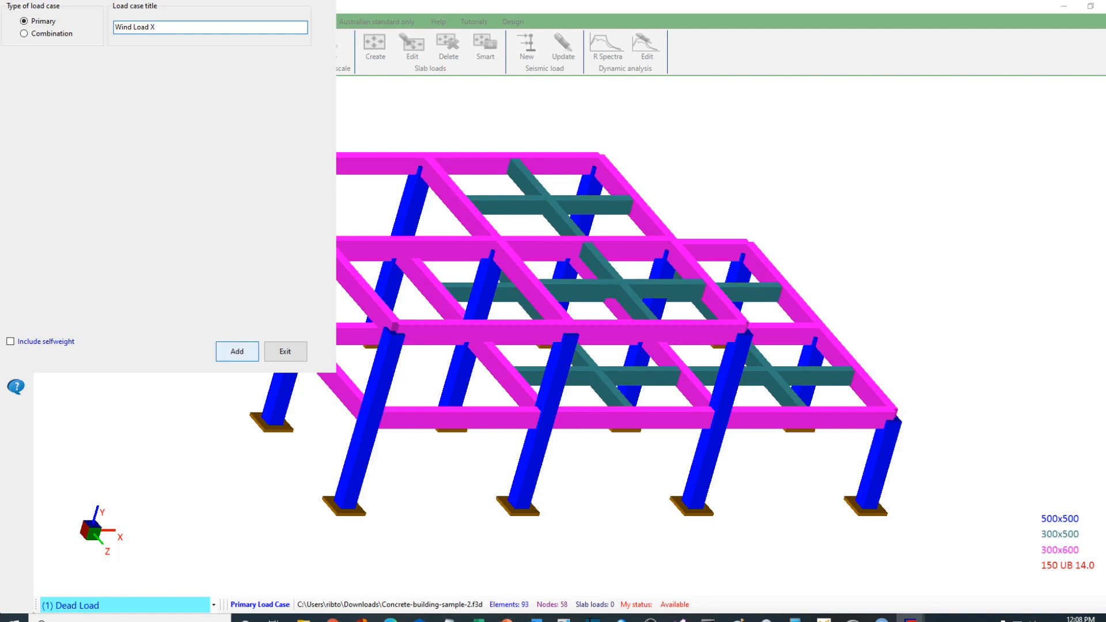
click(237, 351)
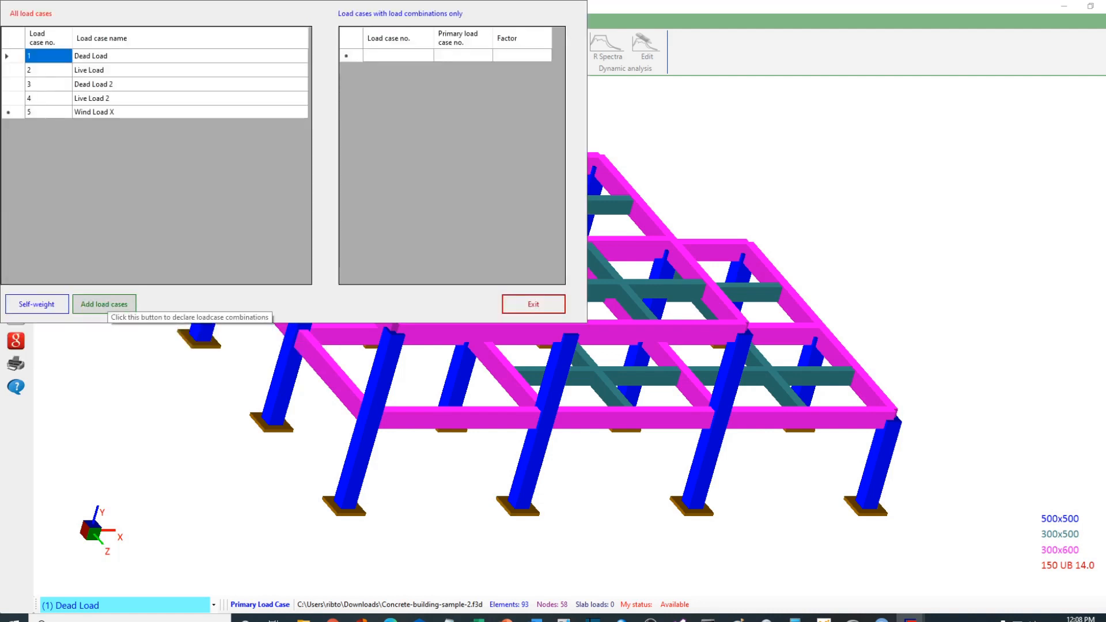
Add a primary load case titled Wind load Z without self-weight and close the load case list
click(104, 305)
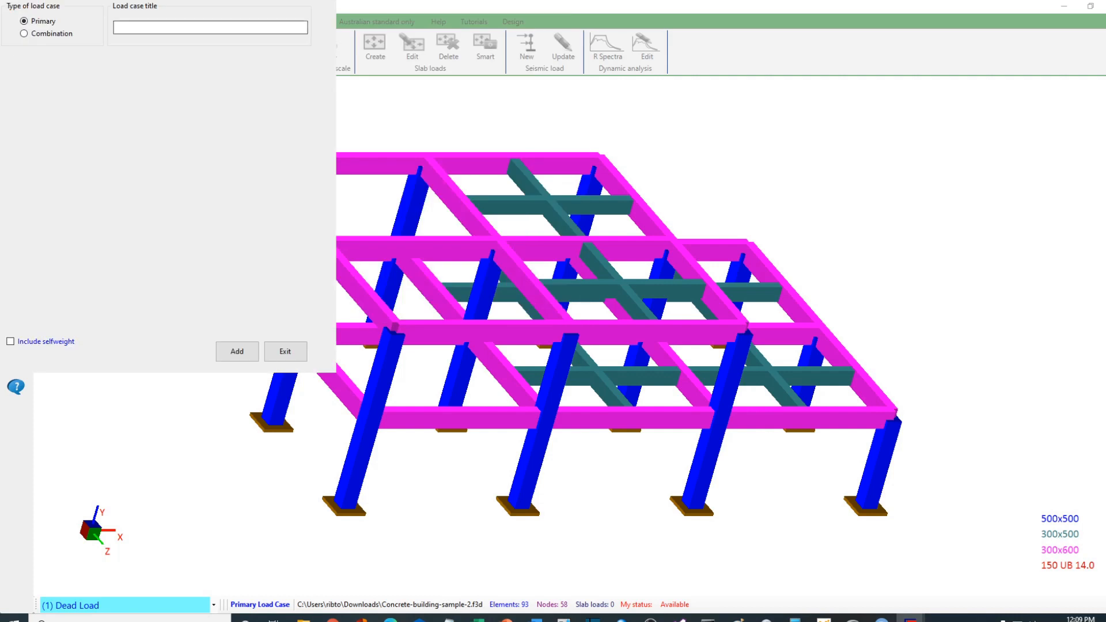
click(210, 28)
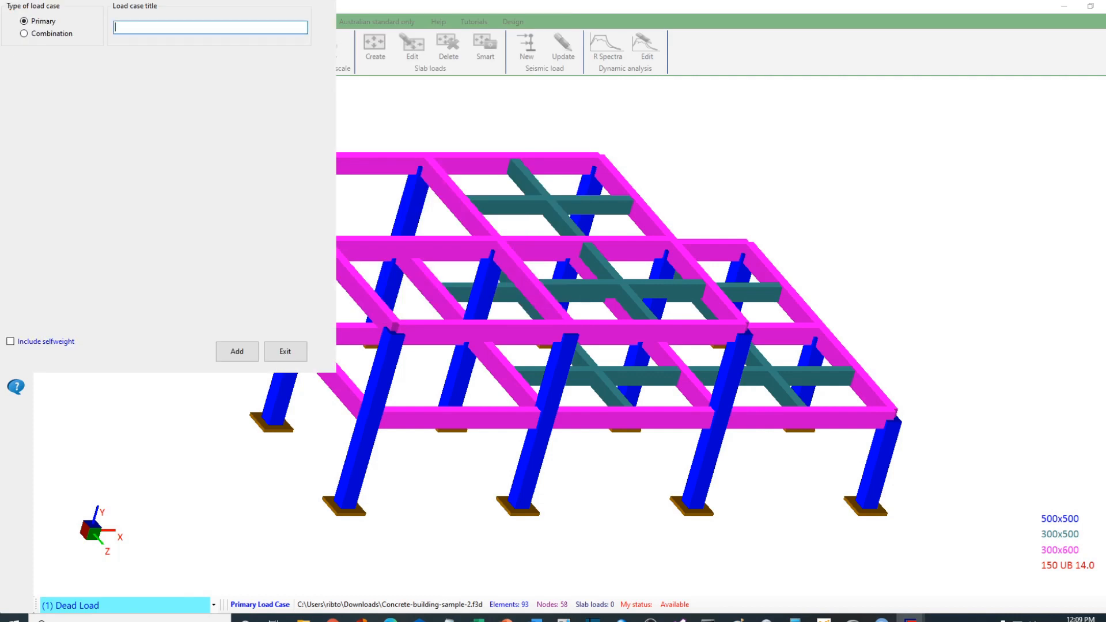
text(Wind)
text( Laod)
key(BackSpace)
key(BackSpace)
key(BackSpace)
text(load Z)
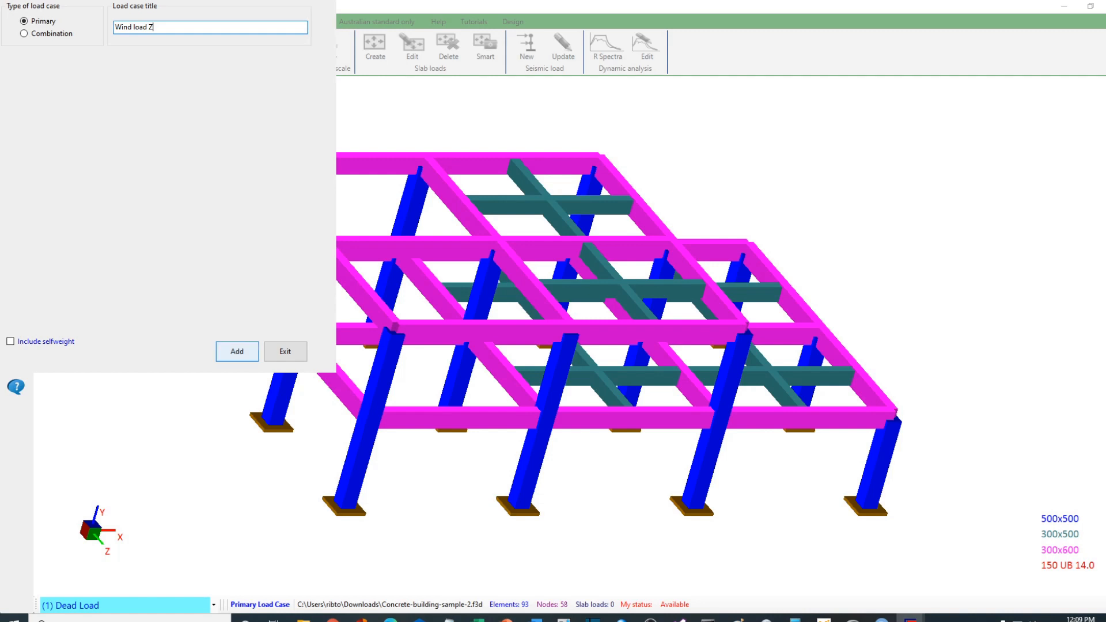
click(237, 351)
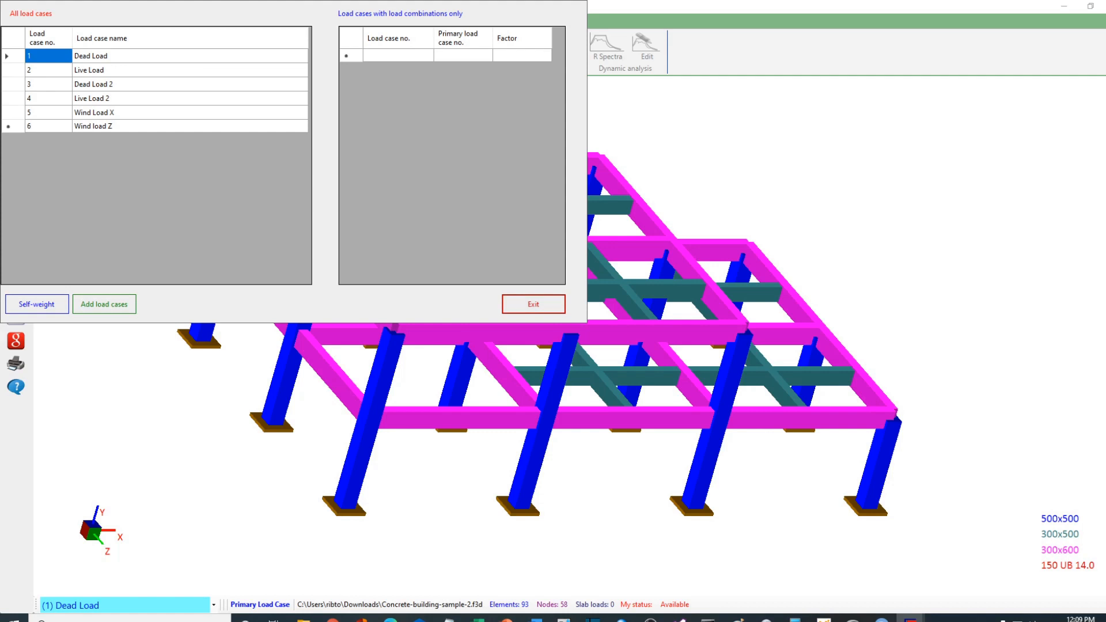
click(533, 304)
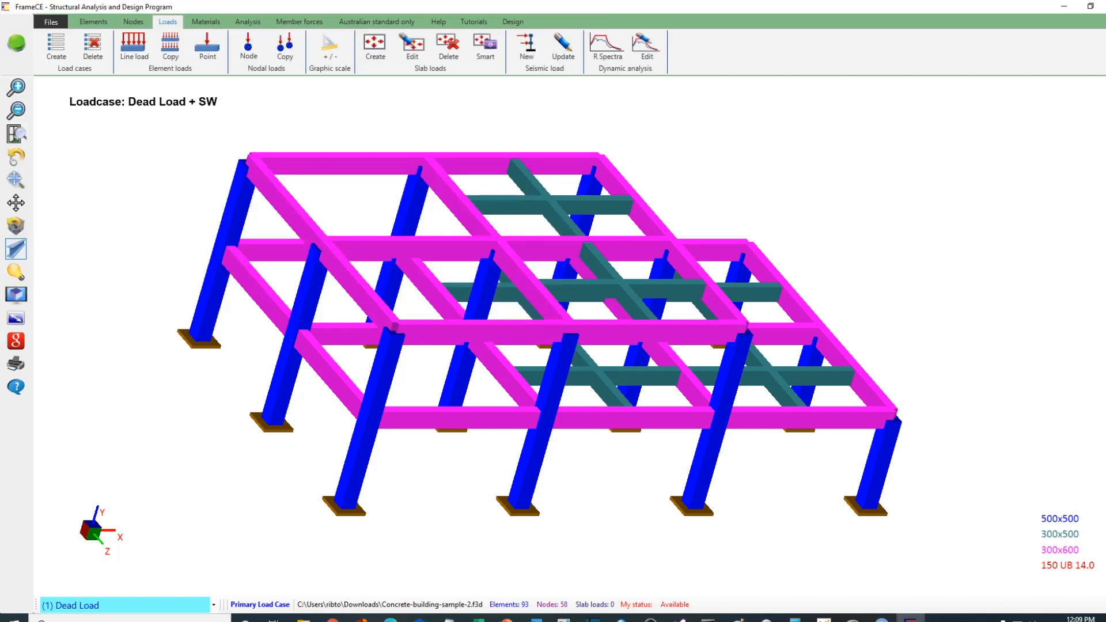
Switch off 3D member viewing so the frame is displayed as plain lines
scroll(570, 331, down, 1)
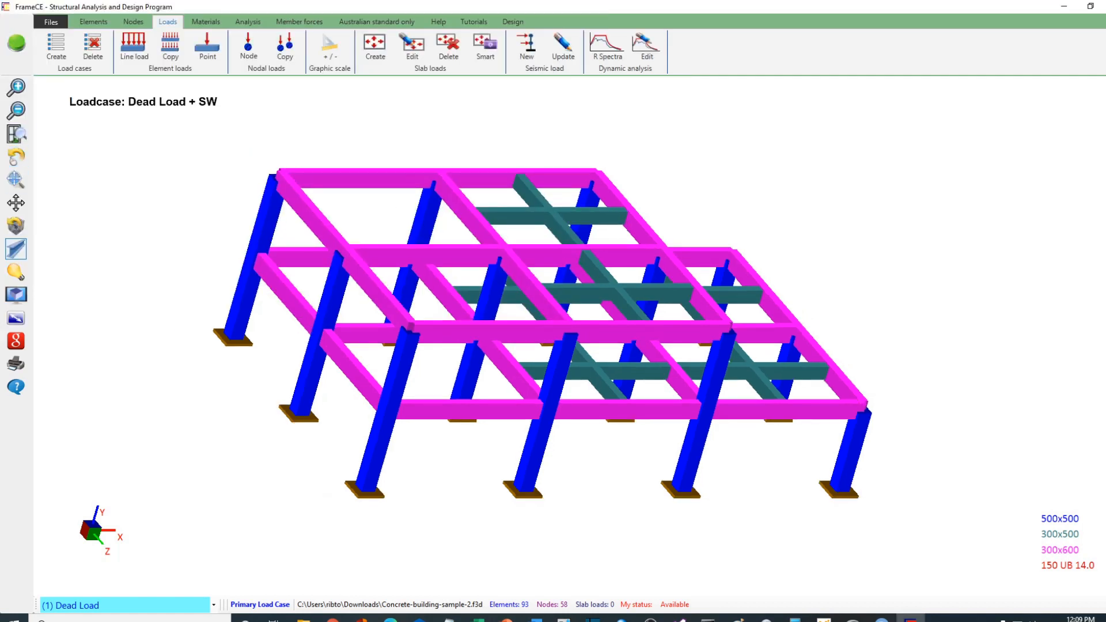
drag(570, 345, 550, 282)
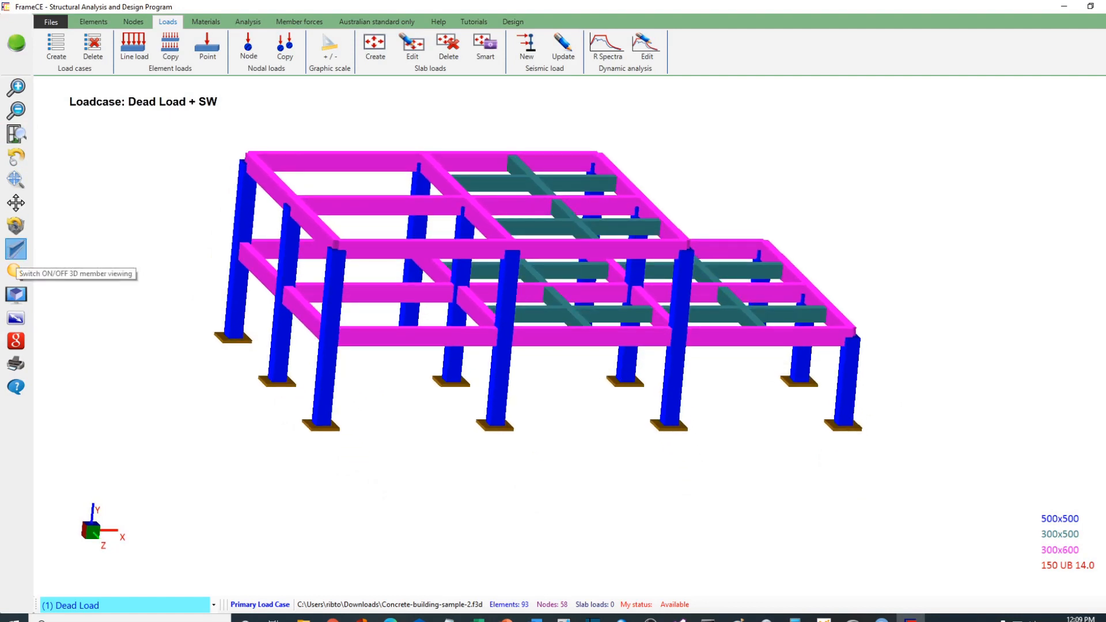
click(16, 249)
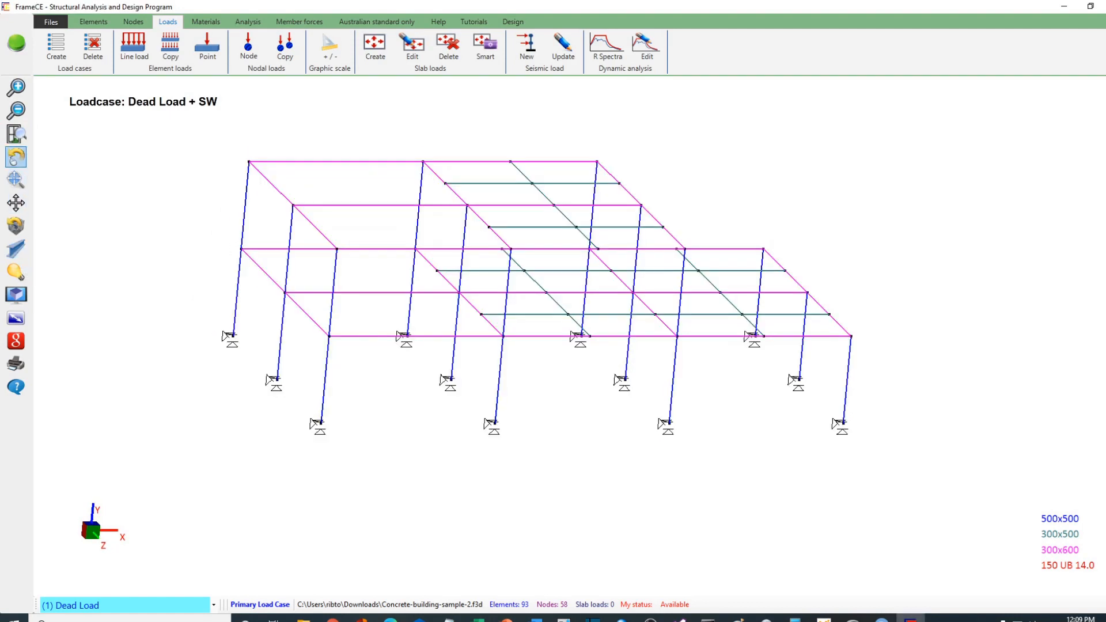
click(17, 156)
drag(553, 346, 545, 318)
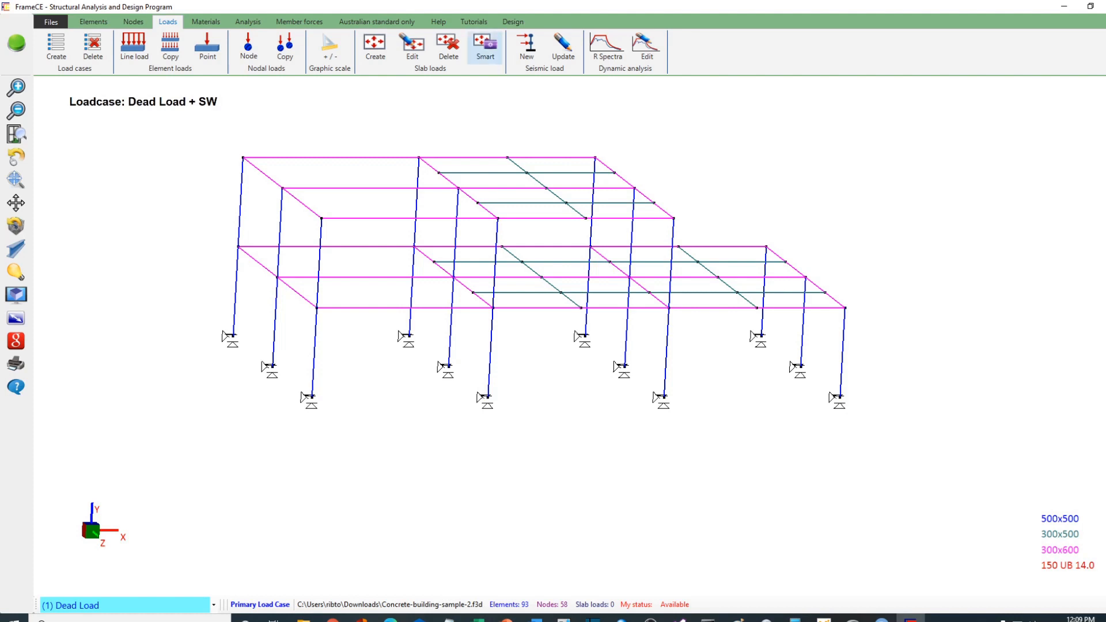
Start the smart slab load tool for the Dead Load case and set the pressure load to 20 kPa
click(485, 45)
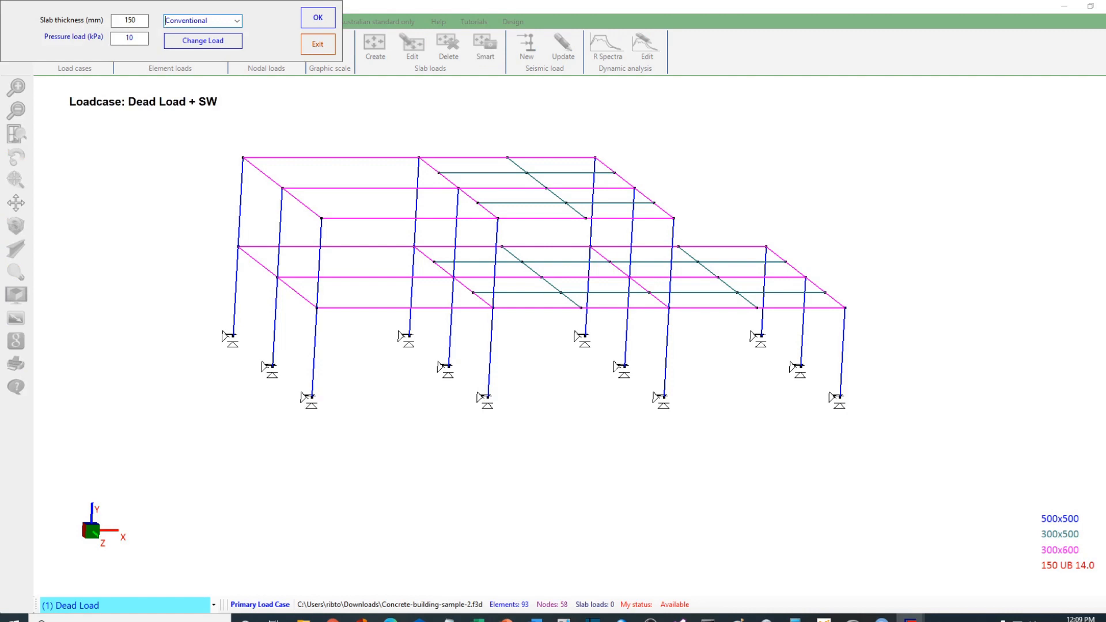
double_click(130, 37)
text(20)
double_click(129, 38)
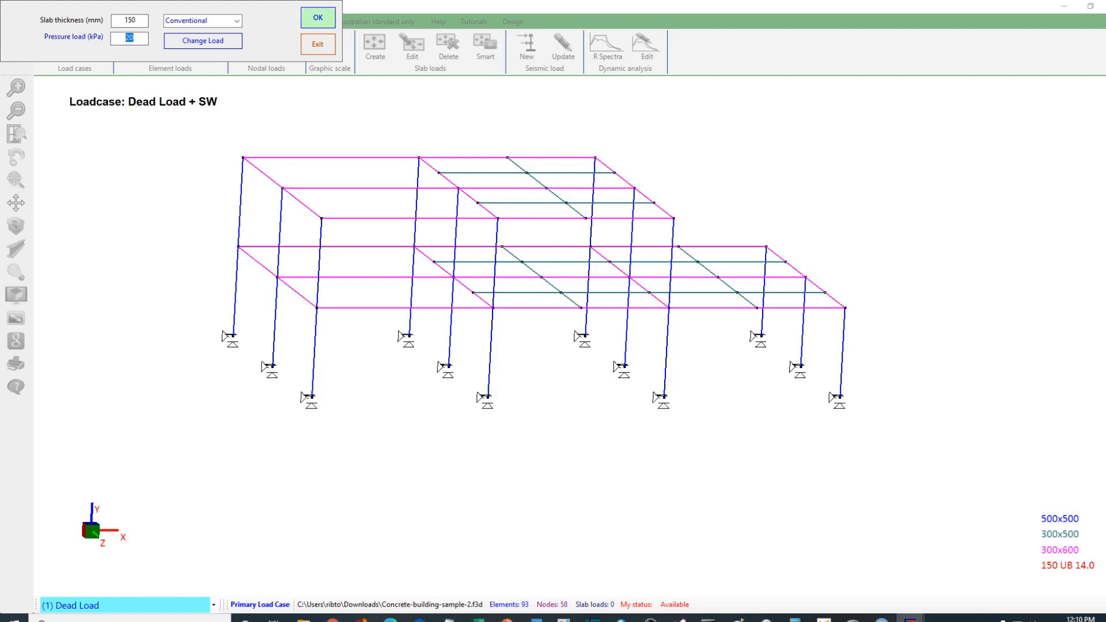
click(133, 38)
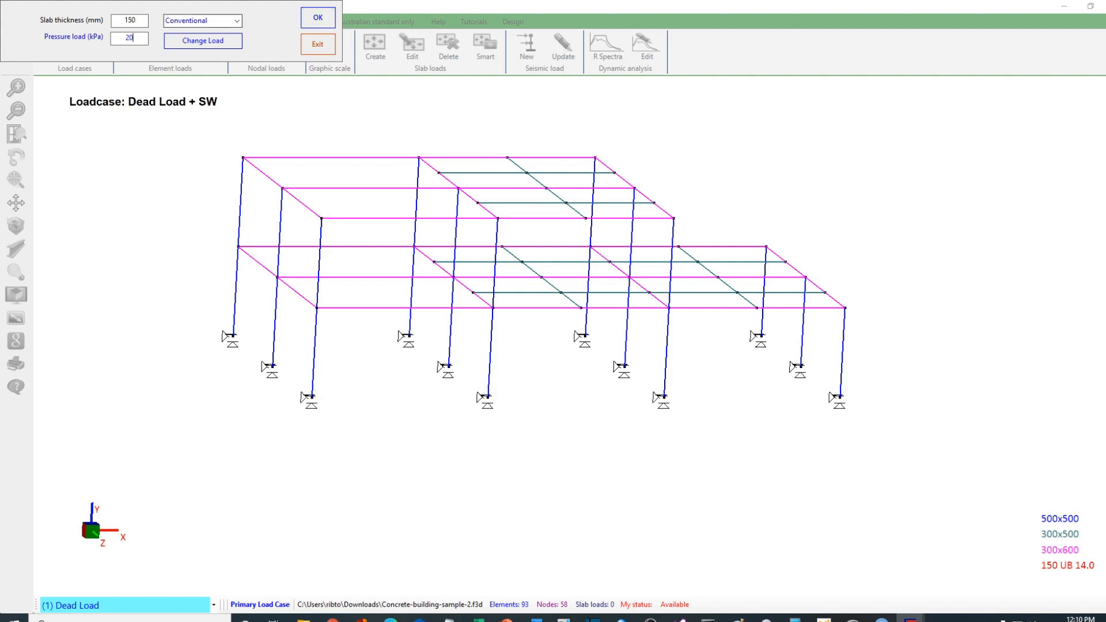
Try the Decking slab type in place of Conventional for the smart slab loads
click(236, 21)
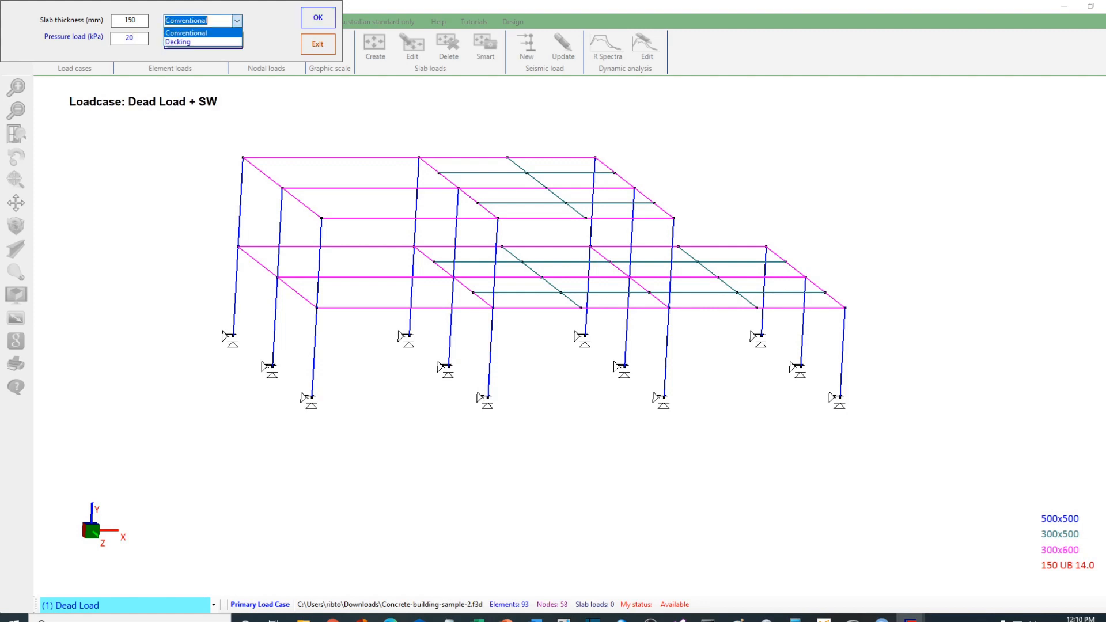
click(190, 37)
click(236, 21)
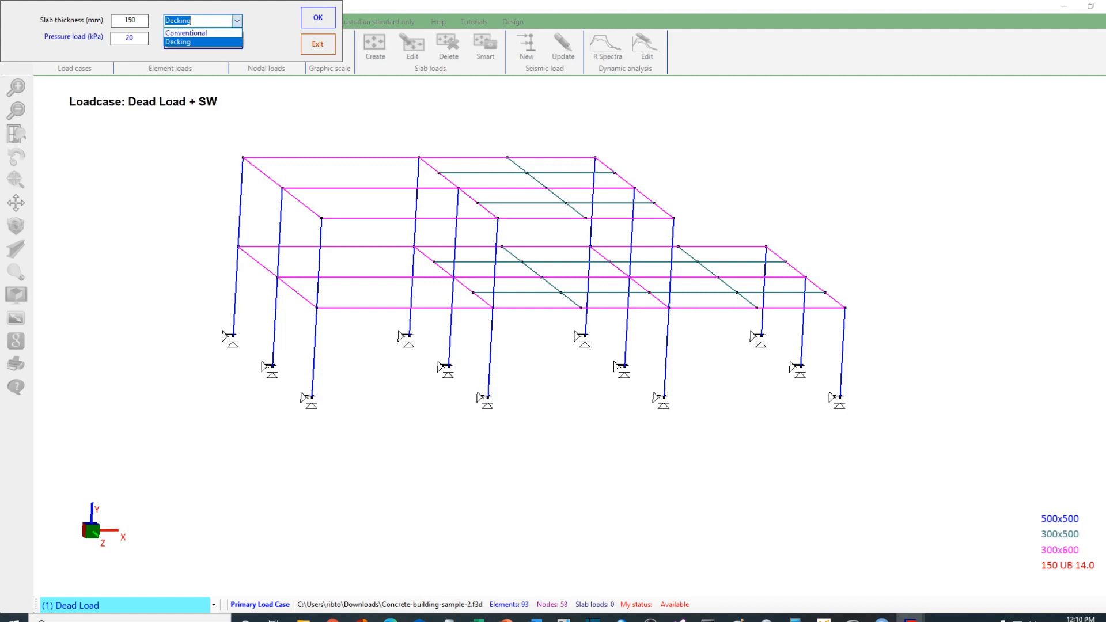
click(190, 32)
click(211, 21)
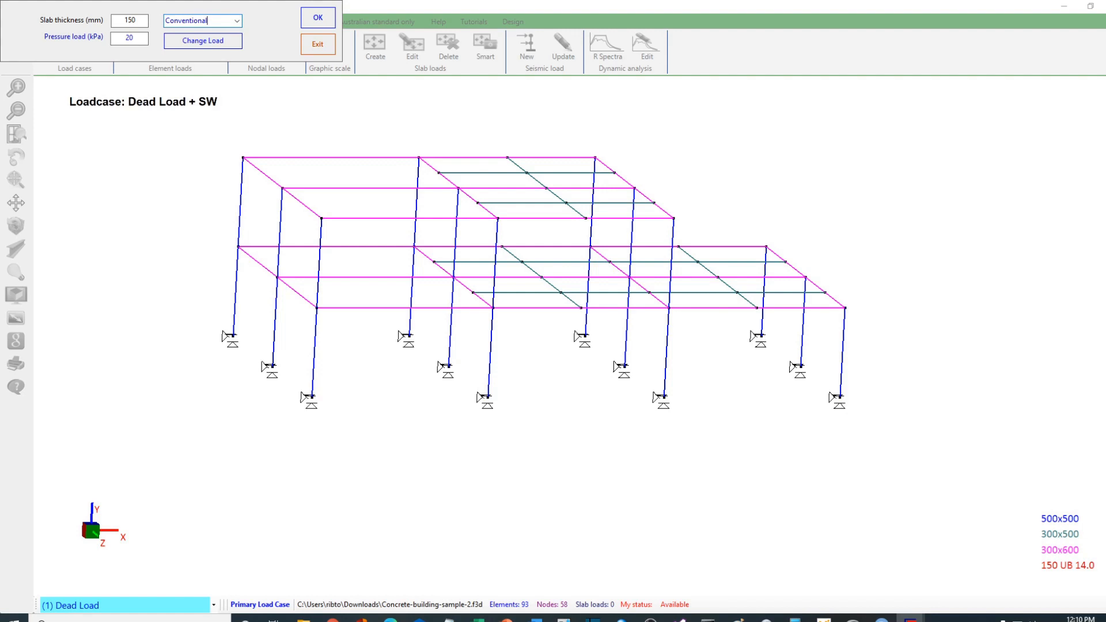
click(236, 20)
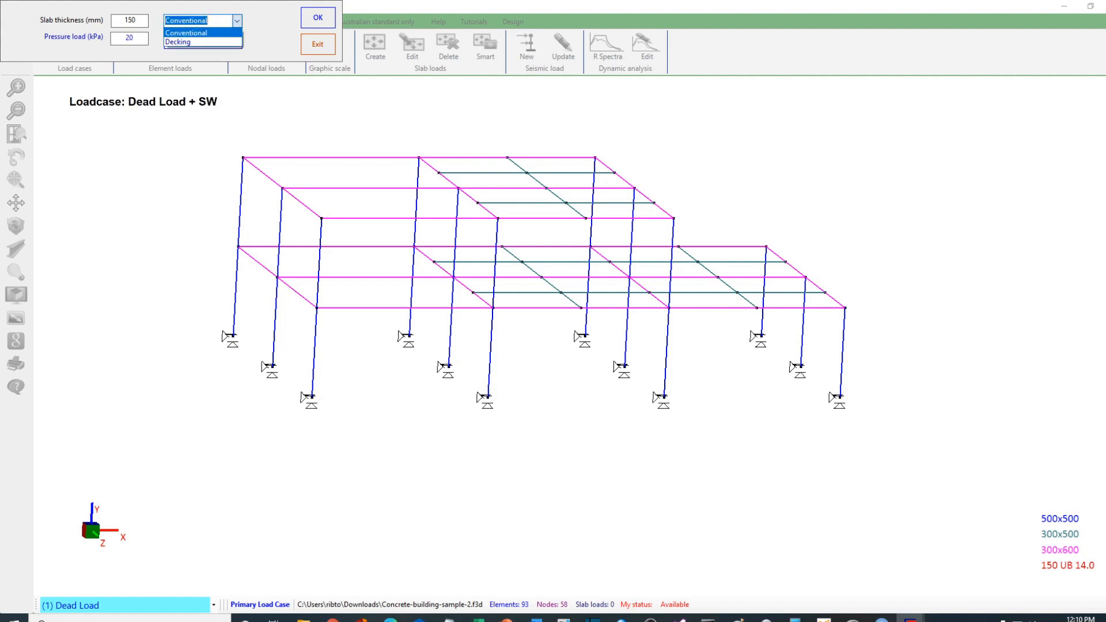
click(190, 39)
click(200, 20)
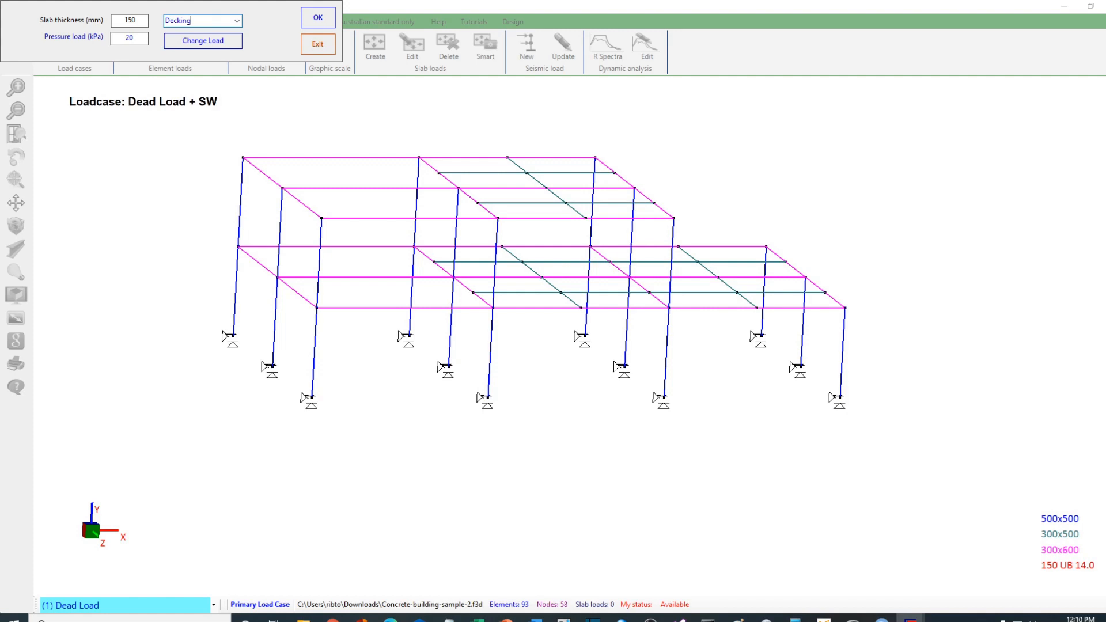
Set the slab type to Conventional and generate 150 mm slabs with their pressure load on all floor panels
click(237, 21)
click(196, 32)
click(219, 20)
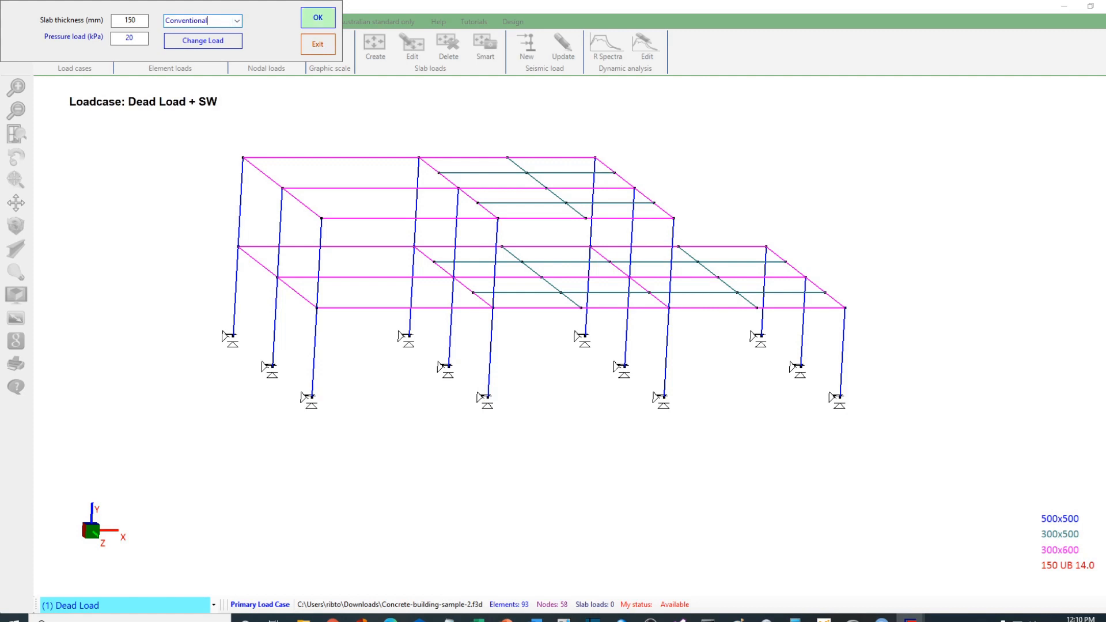
click(318, 17)
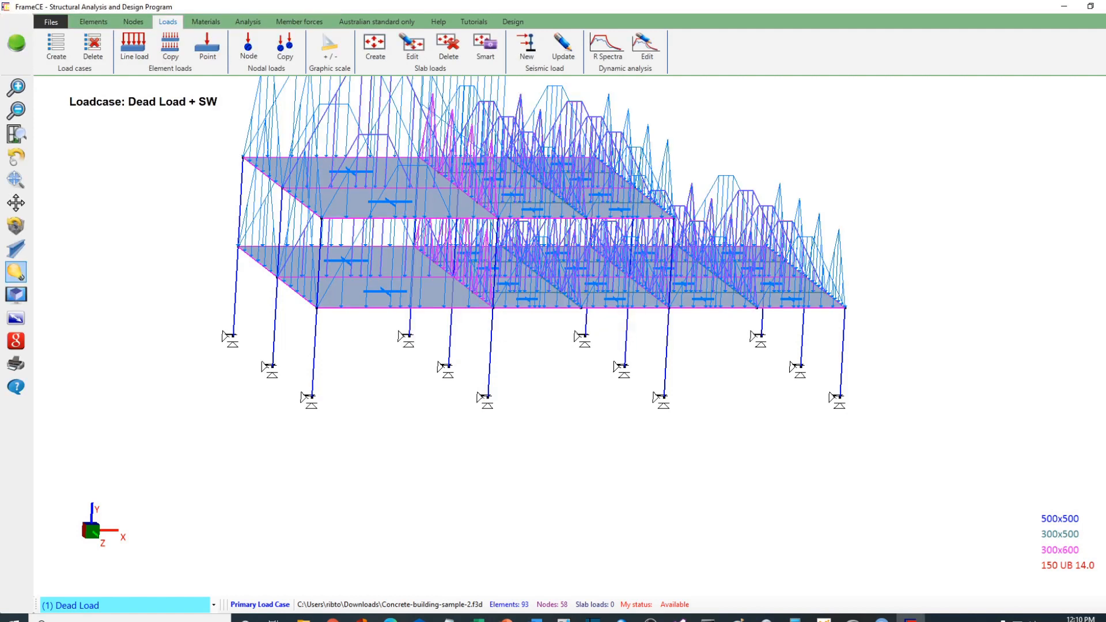
Hide the floor load graphics and the floor load direction marks, keeping the slabs displayed
click(16, 272)
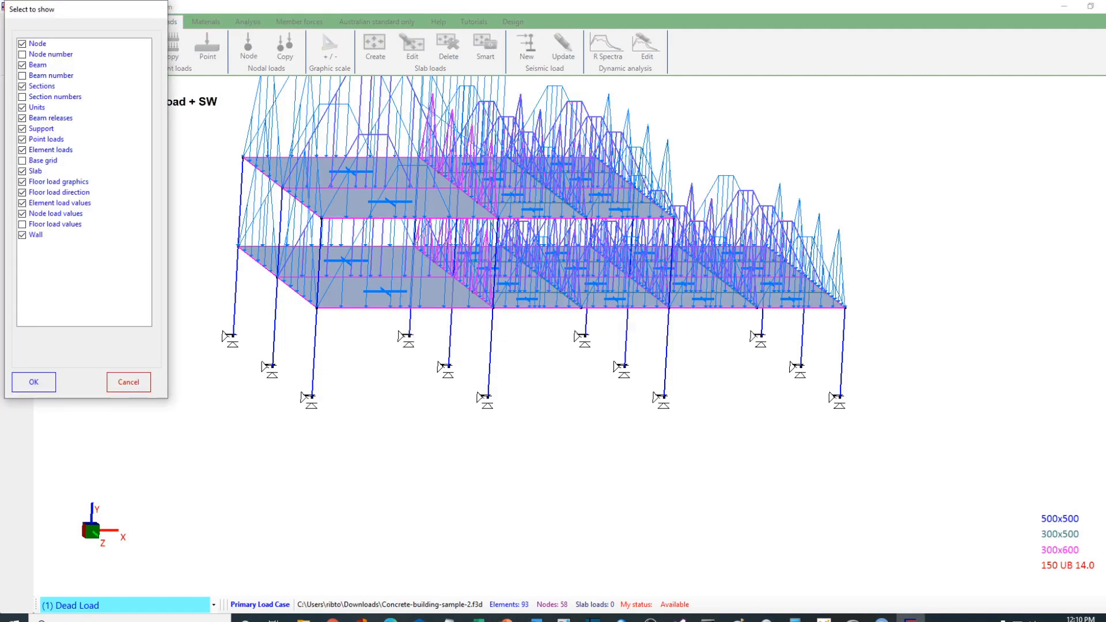
click(23, 182)
click(33, 382)
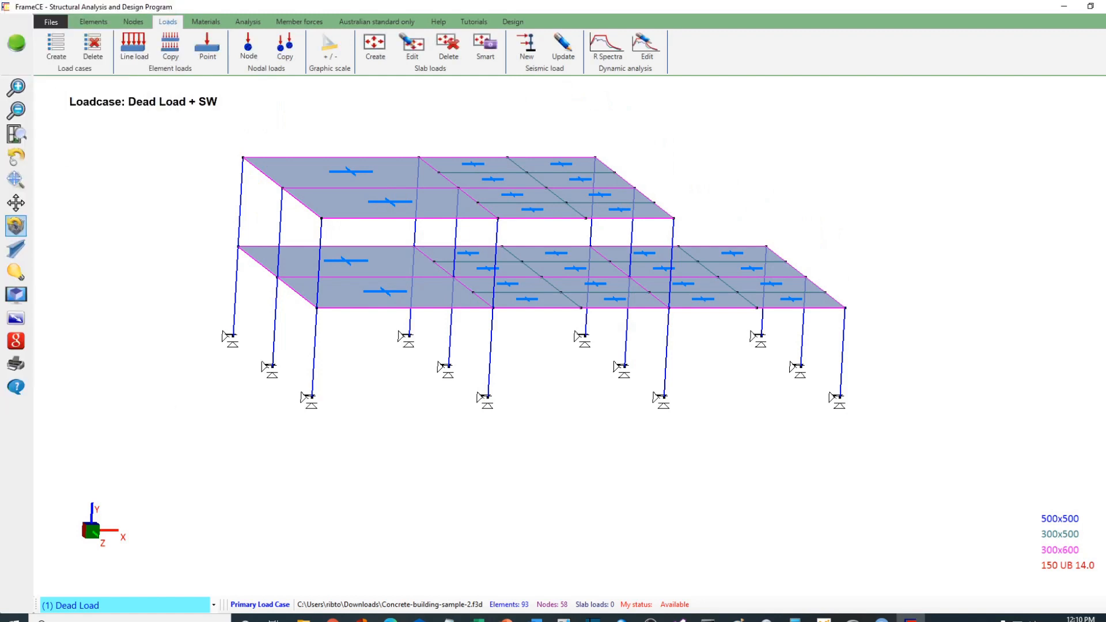
click(15, 271)
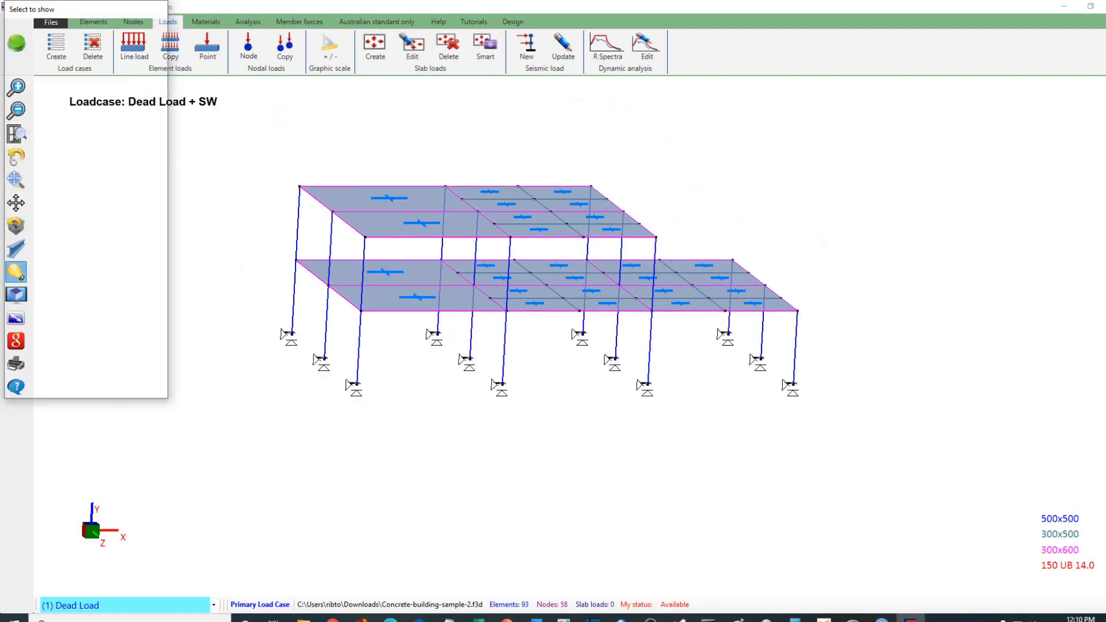
click(23, 171)
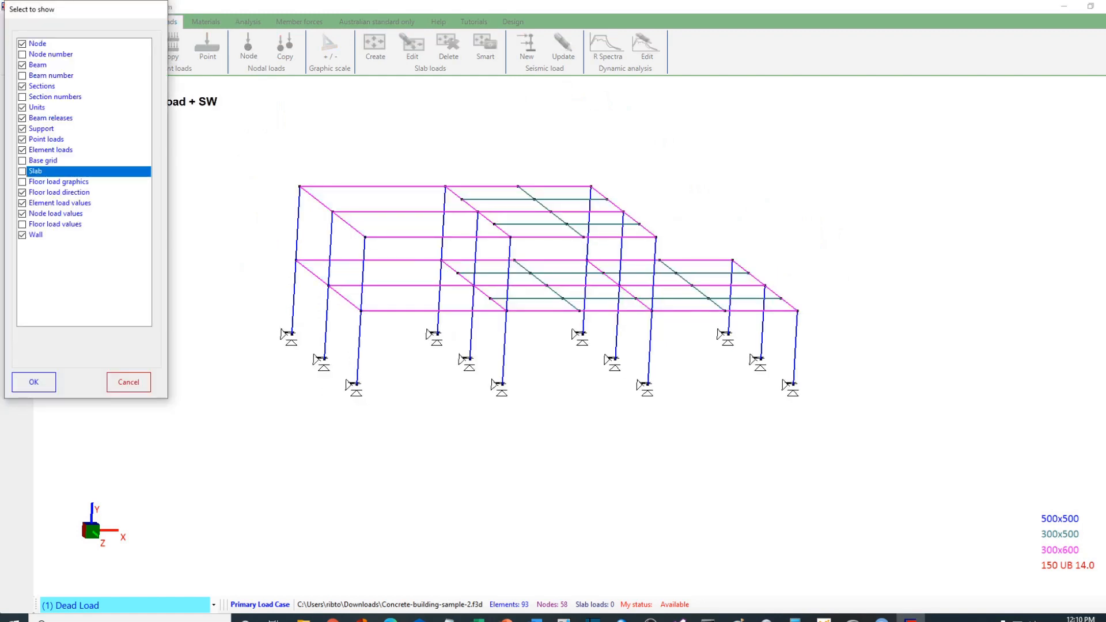
click(23, 171)
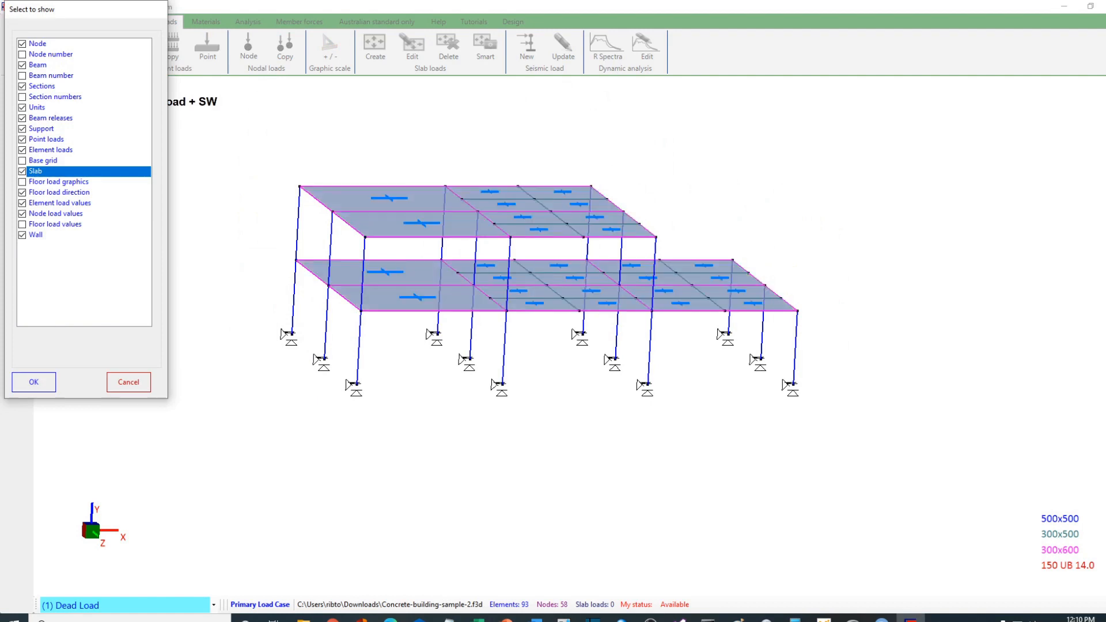
click(22, 192)
click(33, 382)
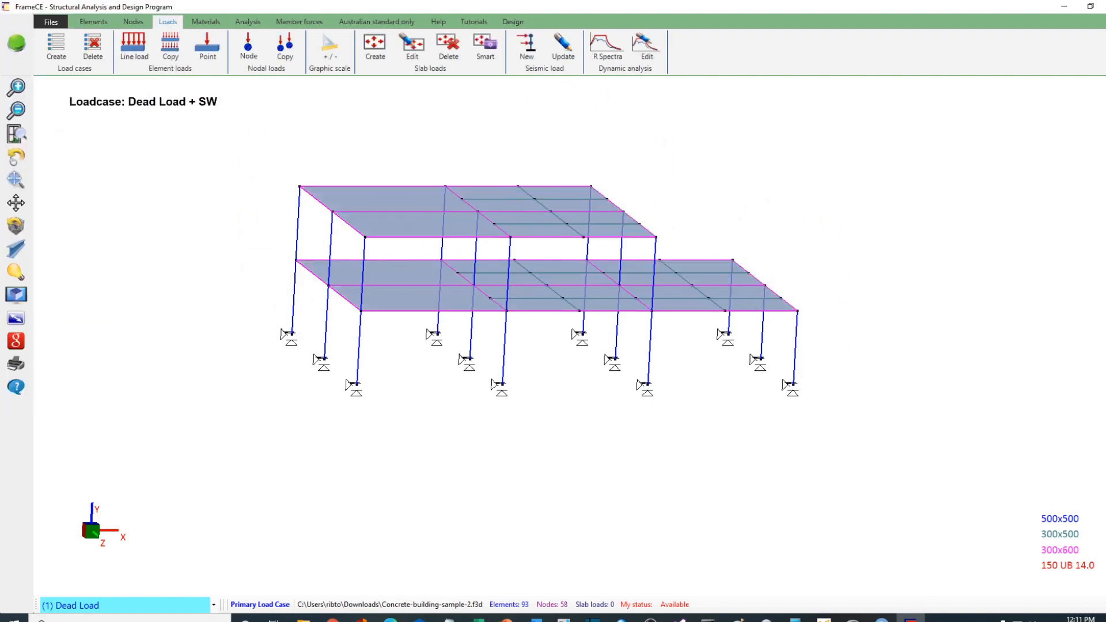
Delete one slab panel on each level, in the right half of the second bay just in front of the middle beam line
click(16, 156)
mouse_move(438, 346)
mouse_down()
mouse_move(434, 374)
mouse_move(404, 366)
mouse_move(436, 346)
mouse_up()
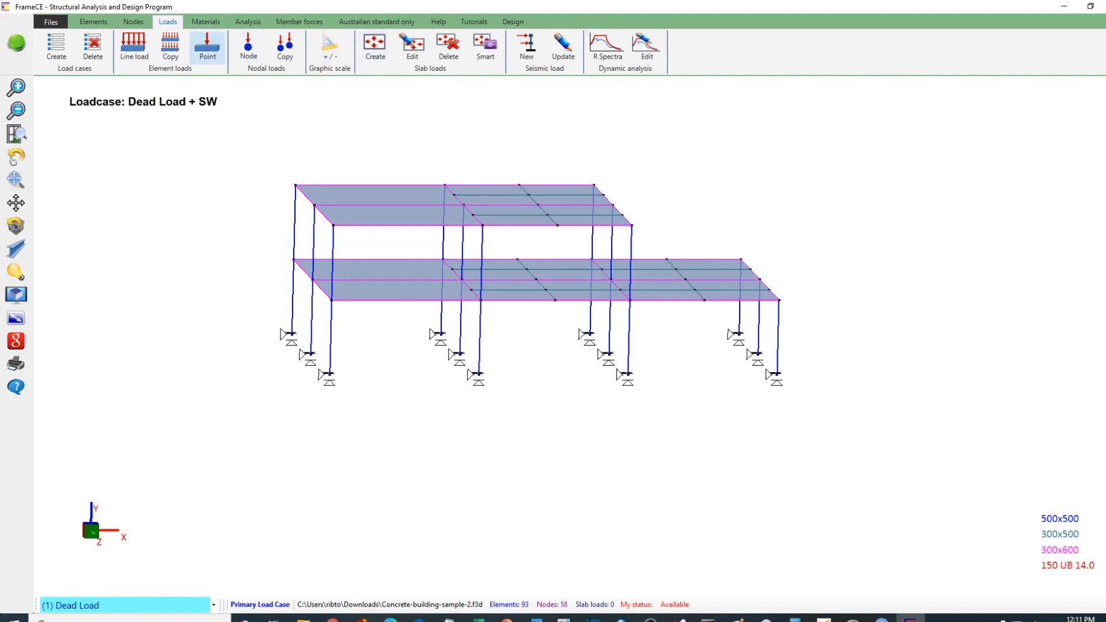
click(448, 47)
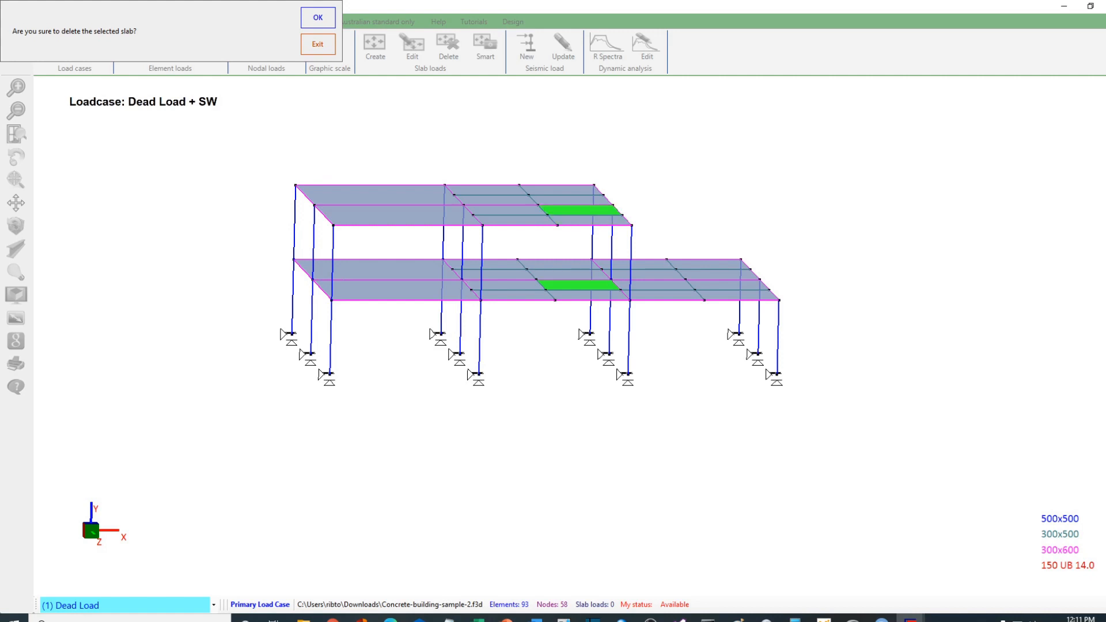
click(318, 18)
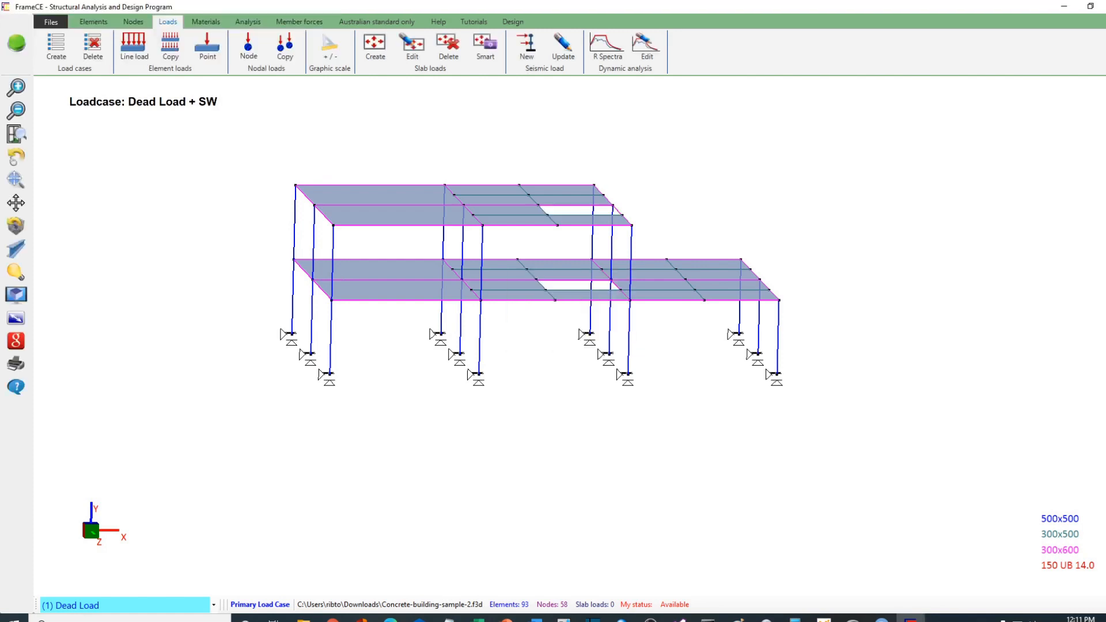
Show the floor load graphics again and view the loaded frame at an angle
click(16, 157)
mouse_move(535, 311)
mouse_down()
mouse_move(518, 351)
mouse_move(532, 330)
mouse_up()
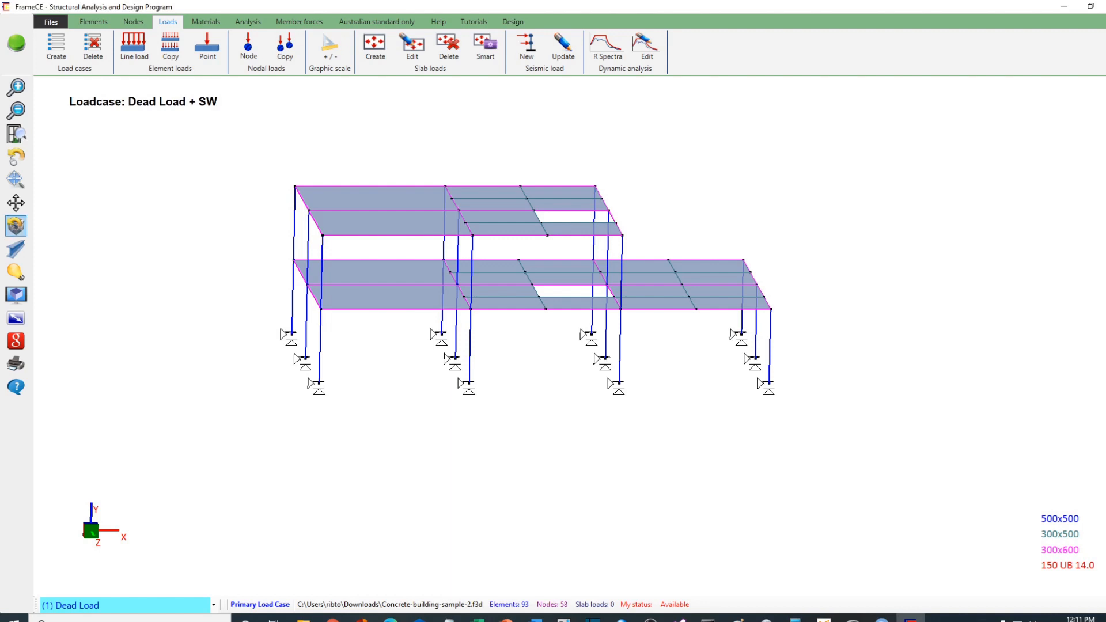
click(16, 272)
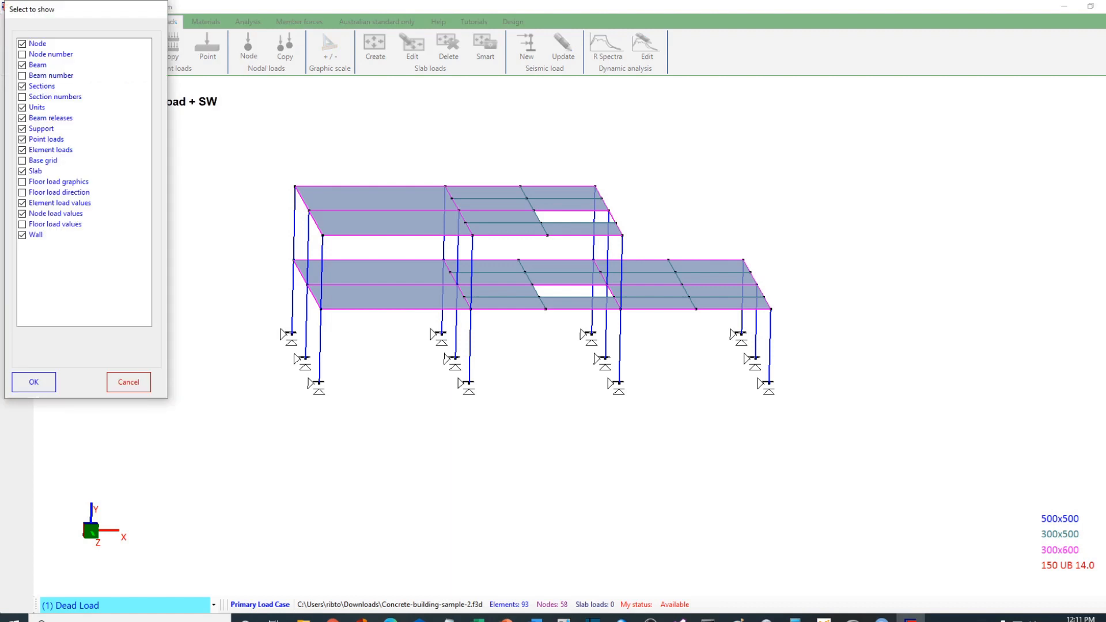
click(23, 182)
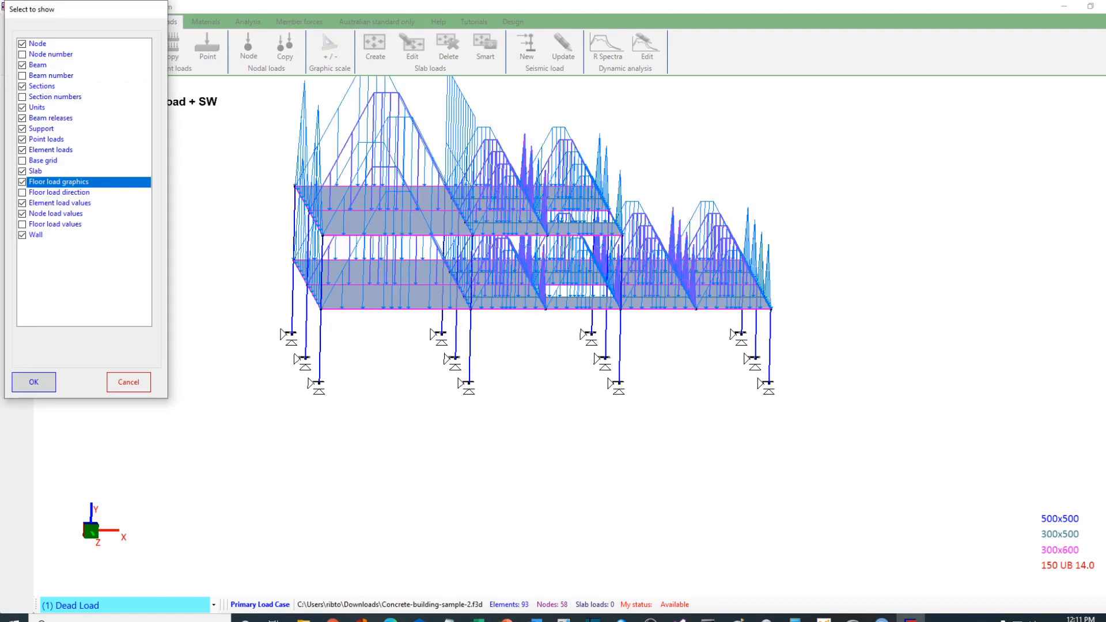
click(34, 382)
scroll(569, 326, down, 5)
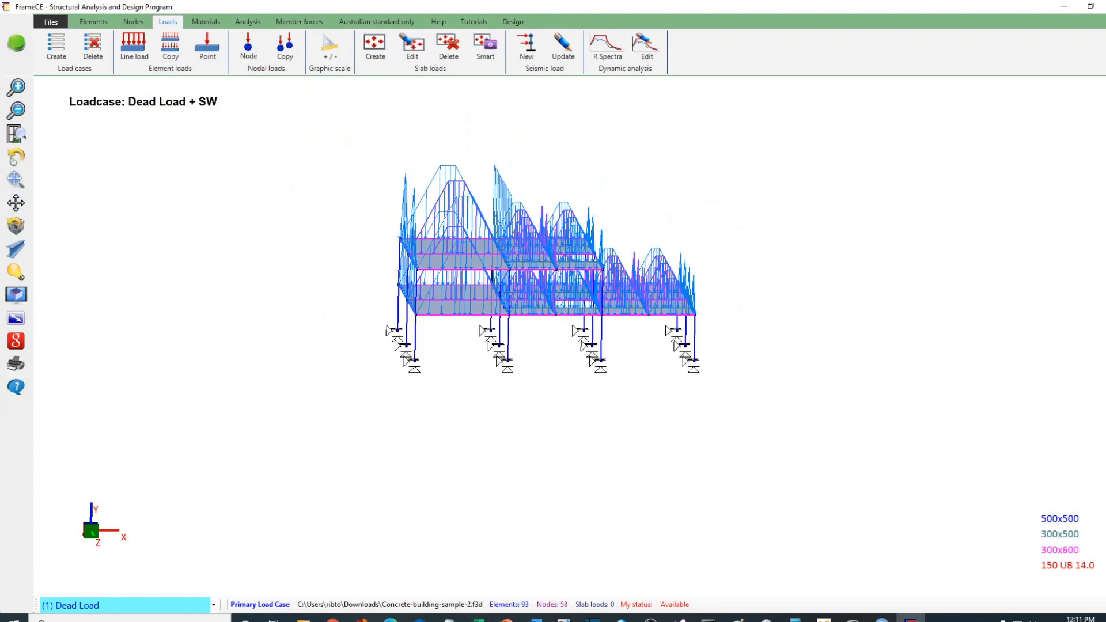
click(16, 156)
drag(403, 288, 466, 296)
scroll(570, 326, up, 3)
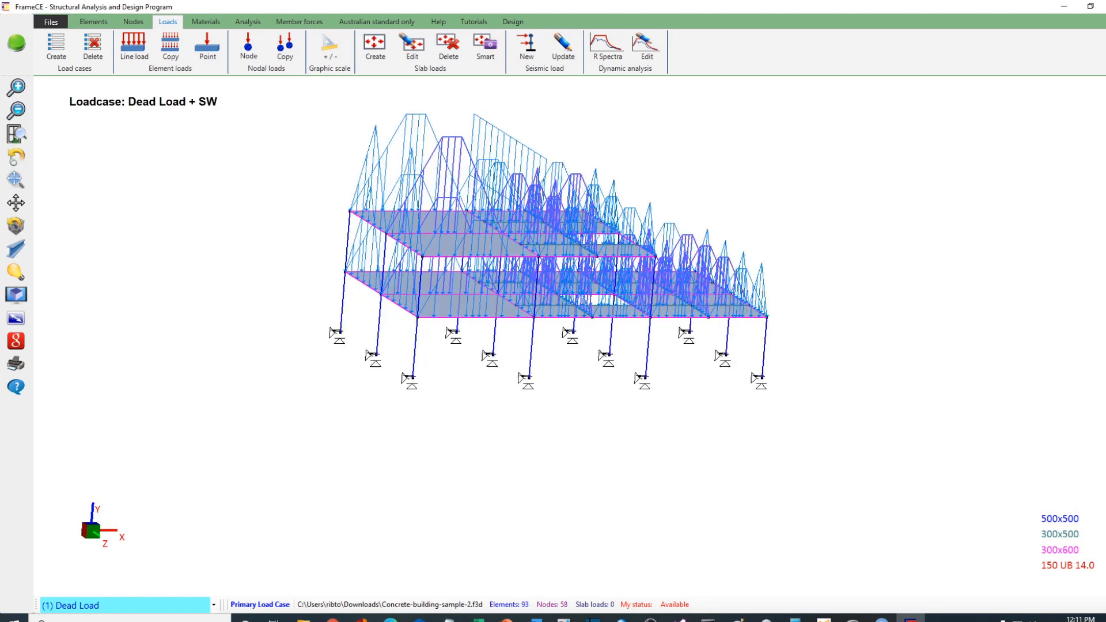
scroll(570, 333, up, 1)
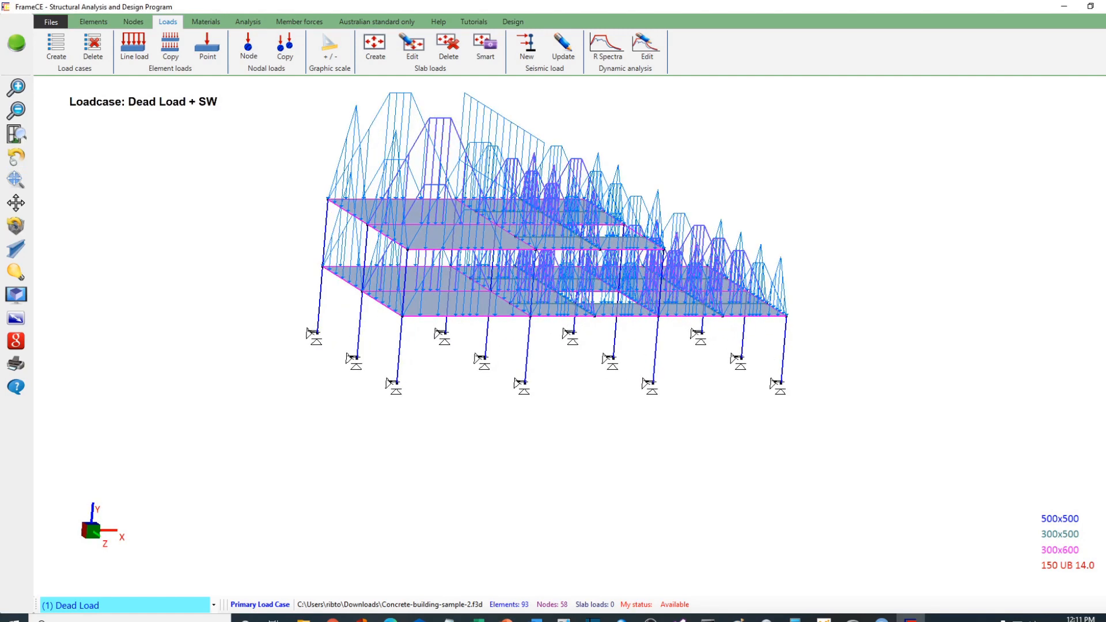
Switch to the Live Load case and set the pressure load of all slabs on both levels to 30 kPa
click(213, 605)
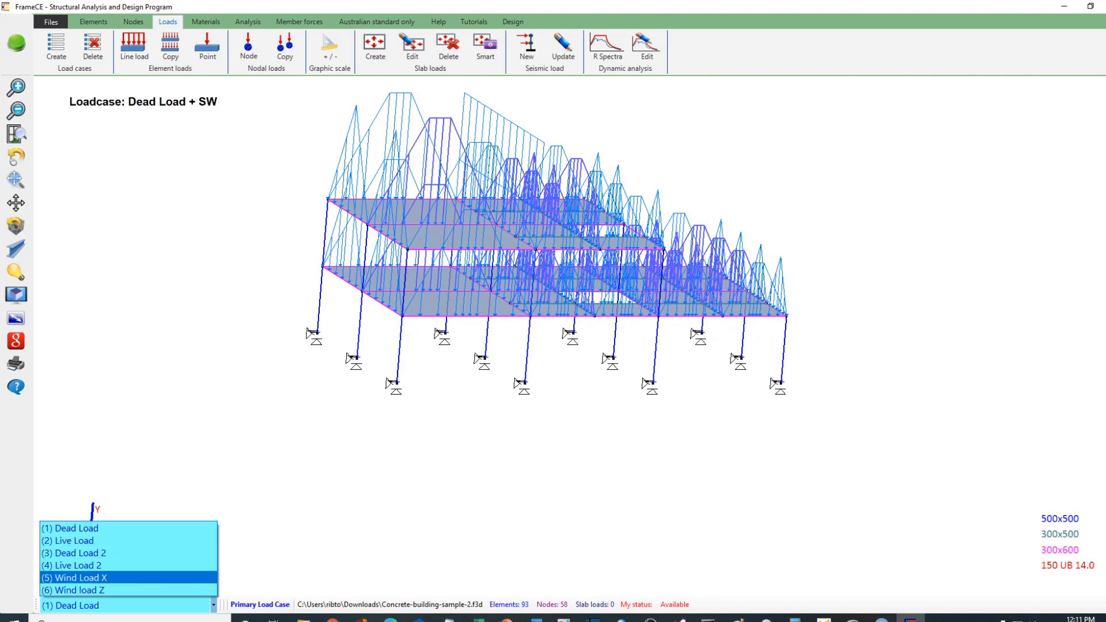
click(75, 541)
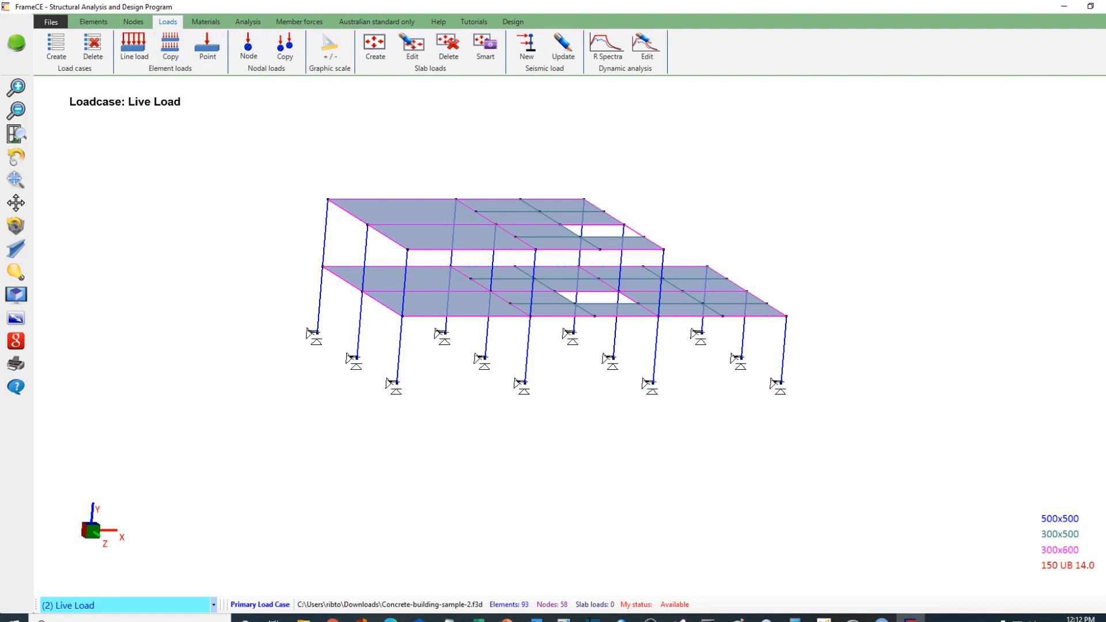
click(412, 43)
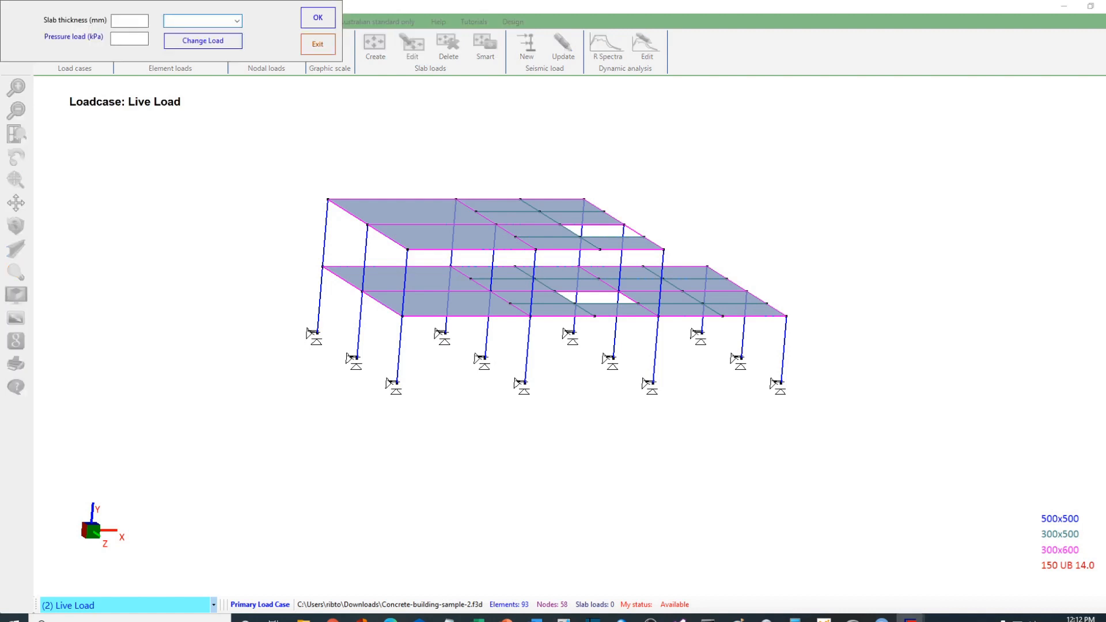
click(452, 237)
click(412, 212)
click(497, 205)
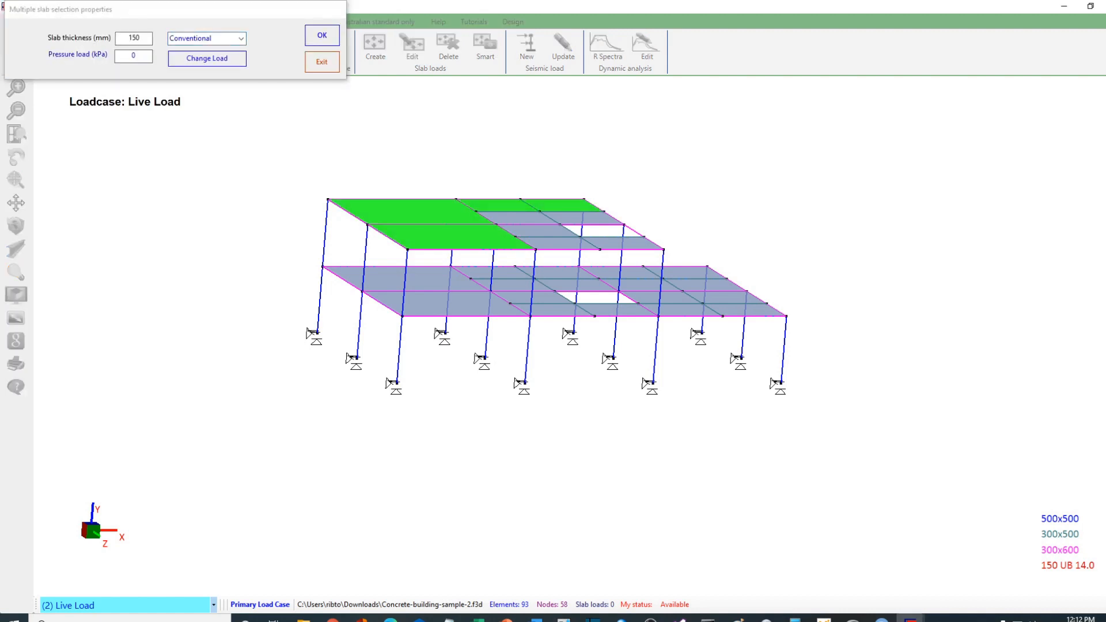
click(582, 217)
click(538, 230)
click(518, 218)
click(518, 218)
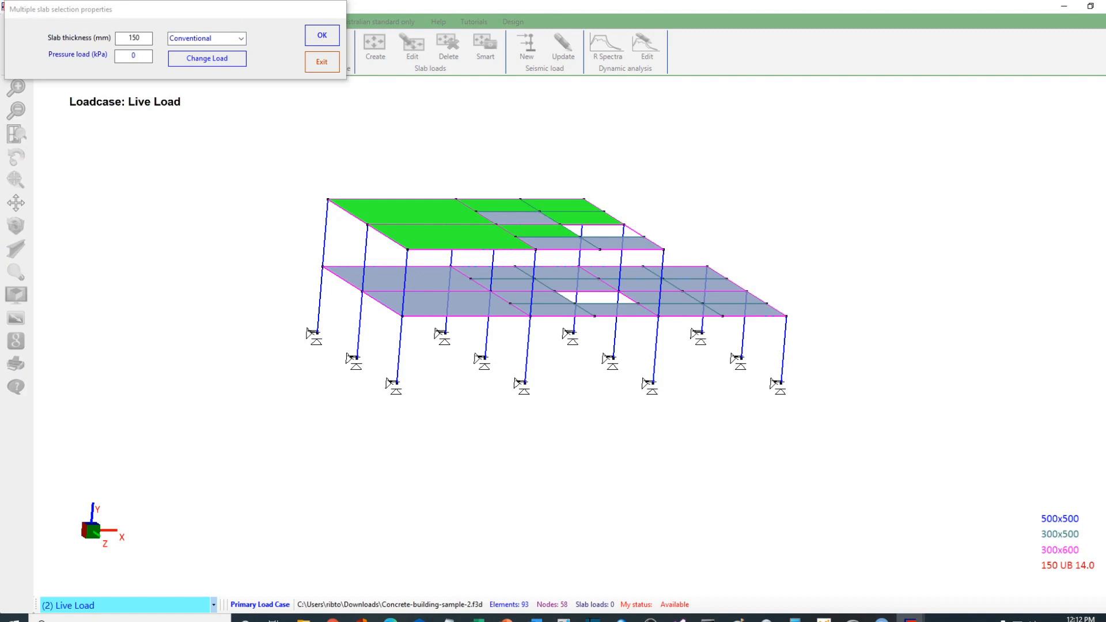
drag(913, 159, 481, 379)
click(538, 230)
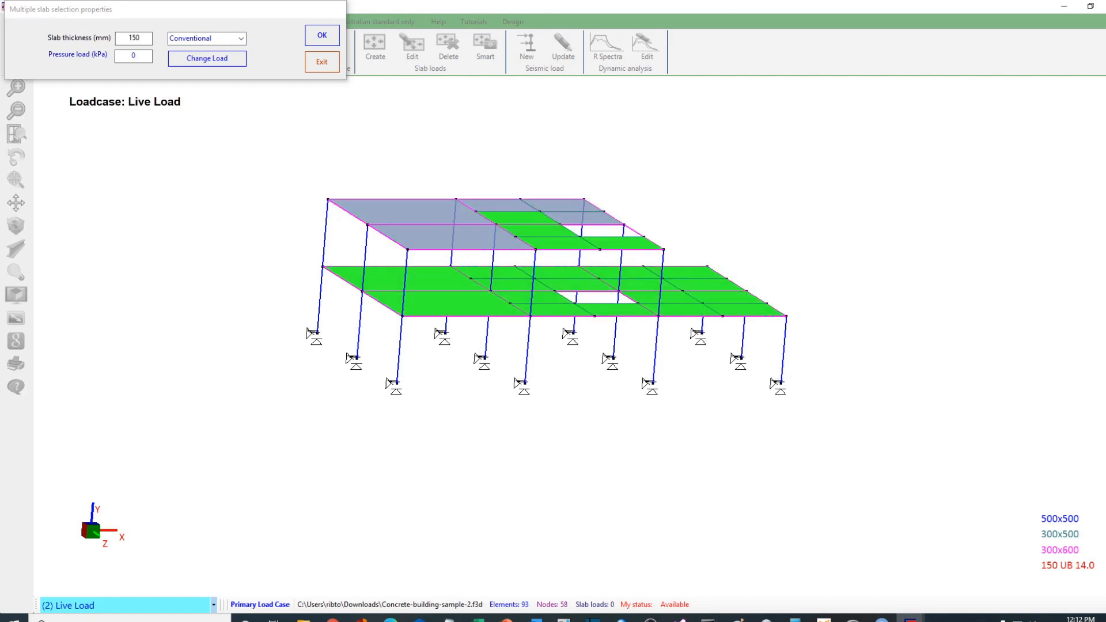
click(582, 218)
click(558, 205)
click(497, 205)
click(412, 212)
click(452, 237)
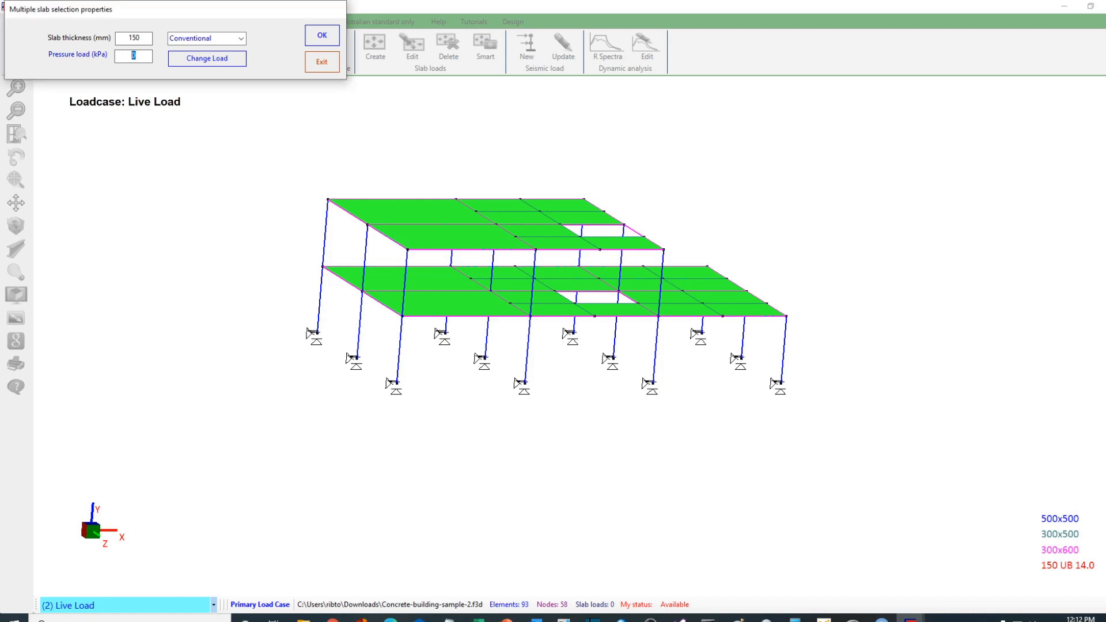
text(30)
click(322, 35)
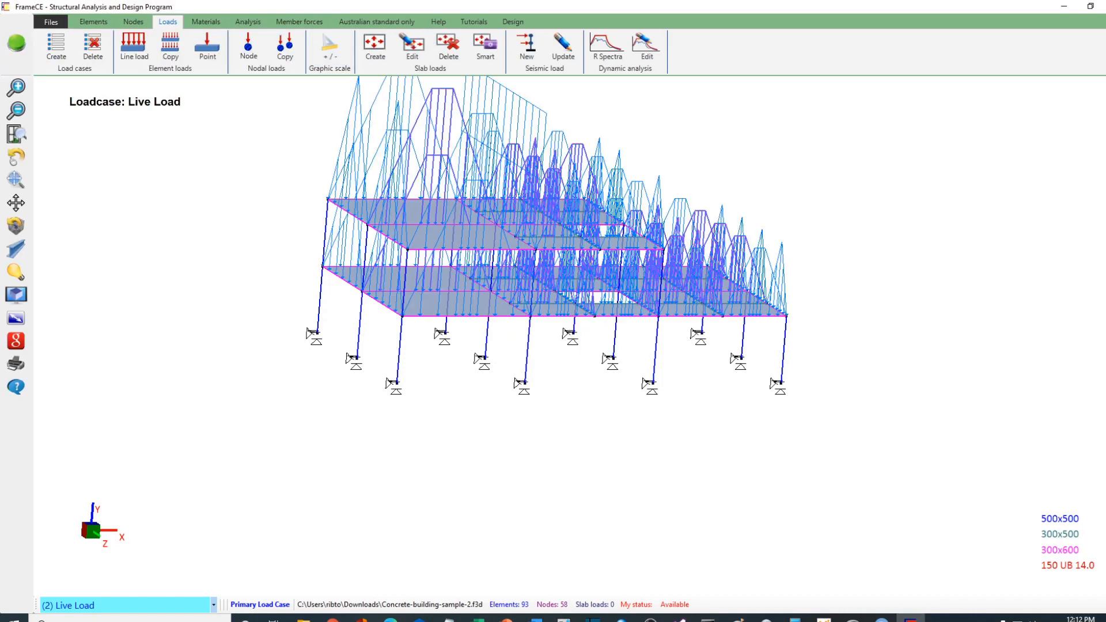
Switch to the Dead Load 2 case and set the pressure load of all slabs on both levels to 15 kPa
click(214, 606)
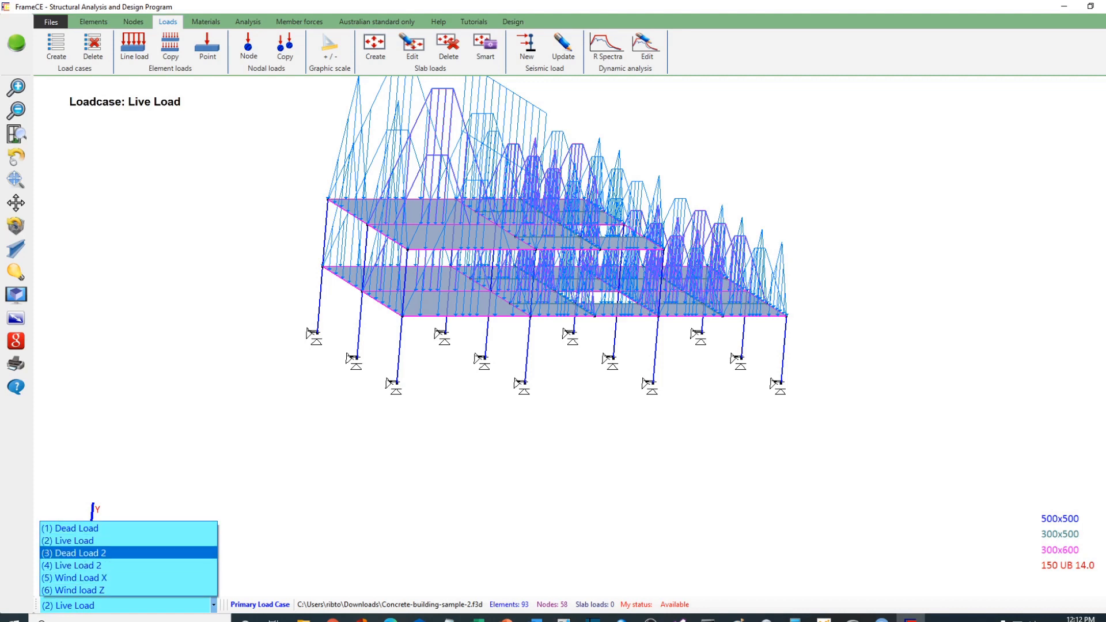
click(80, 553)
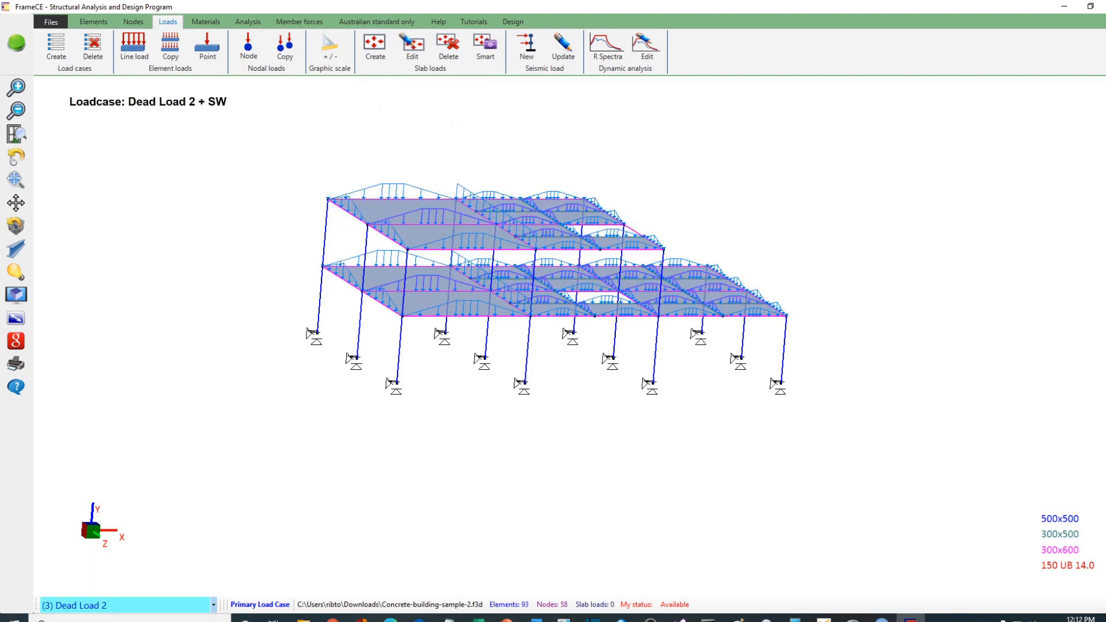
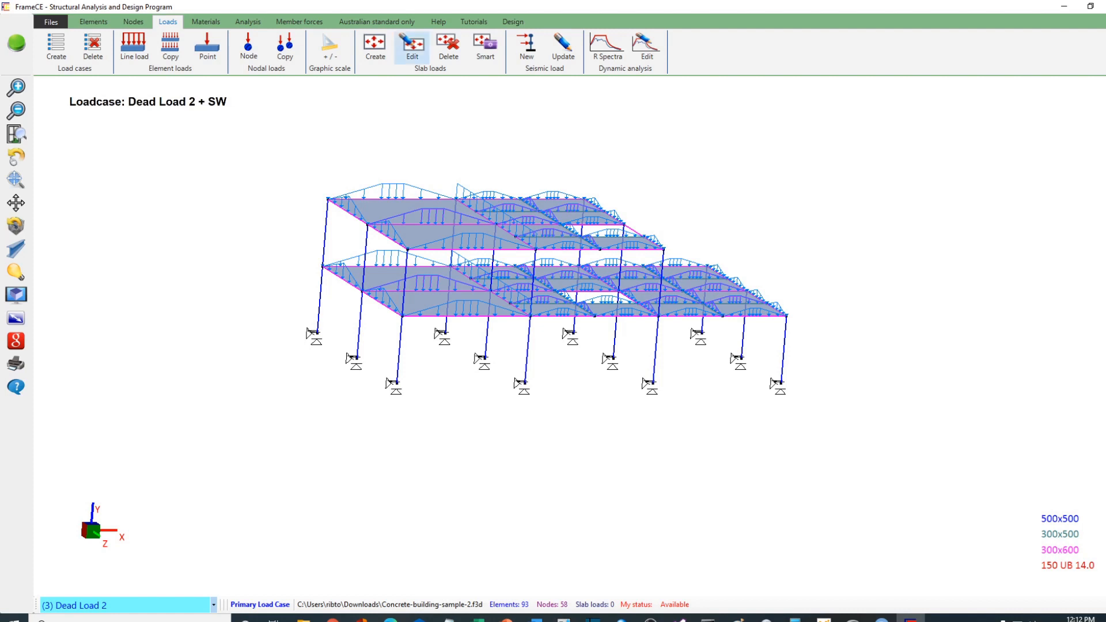
click(412, 47)
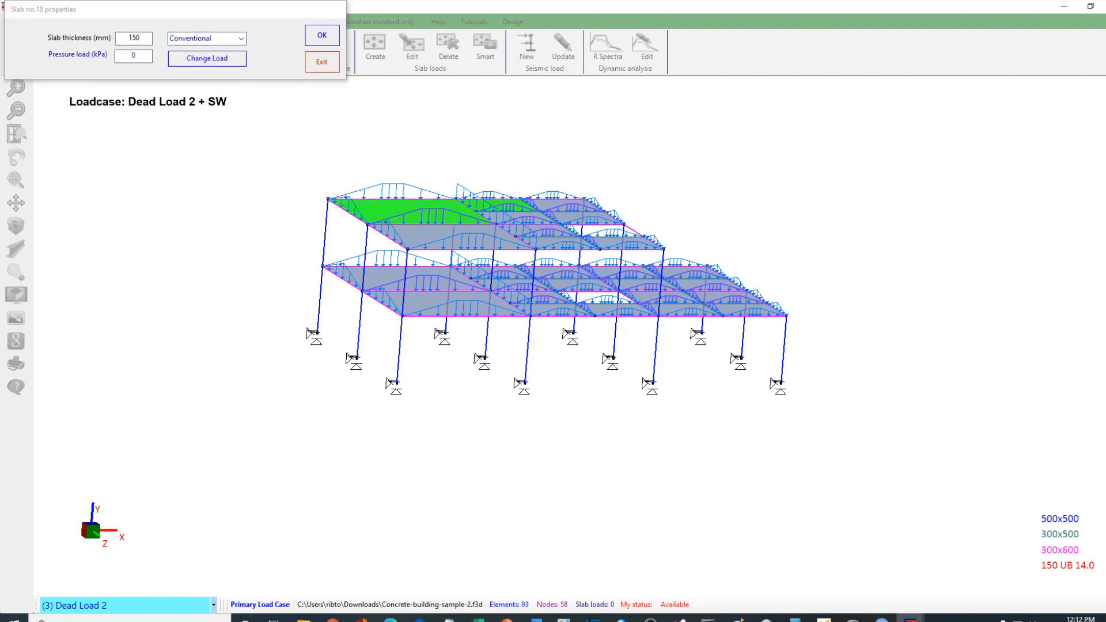
drag(983, 135, 275, 460)
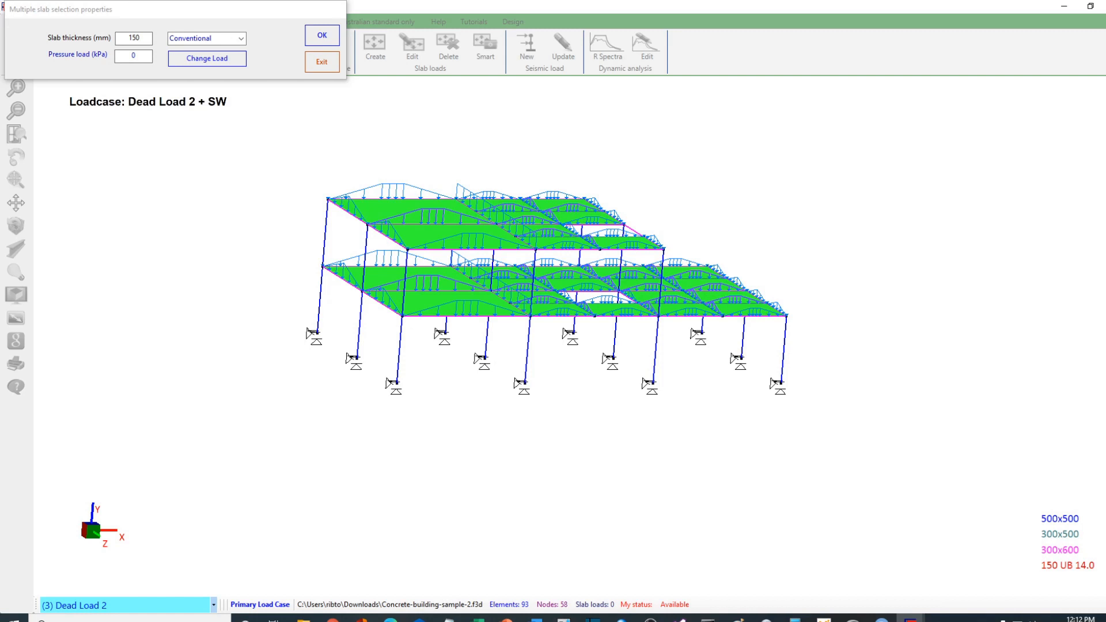
double_click(133, 56)
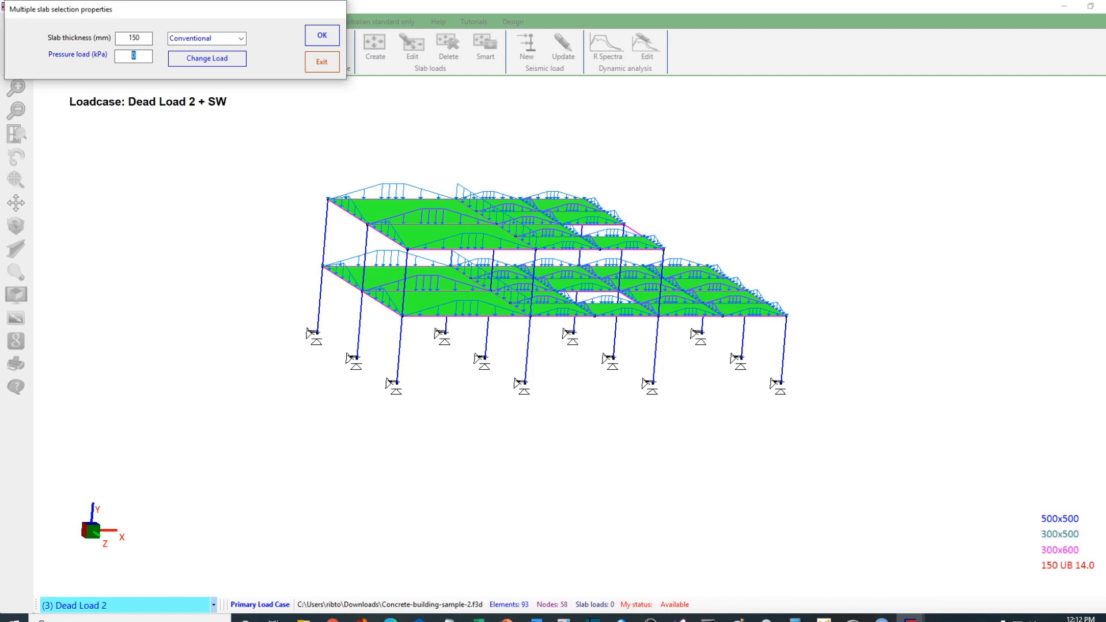
text(15)
click(322, 35)
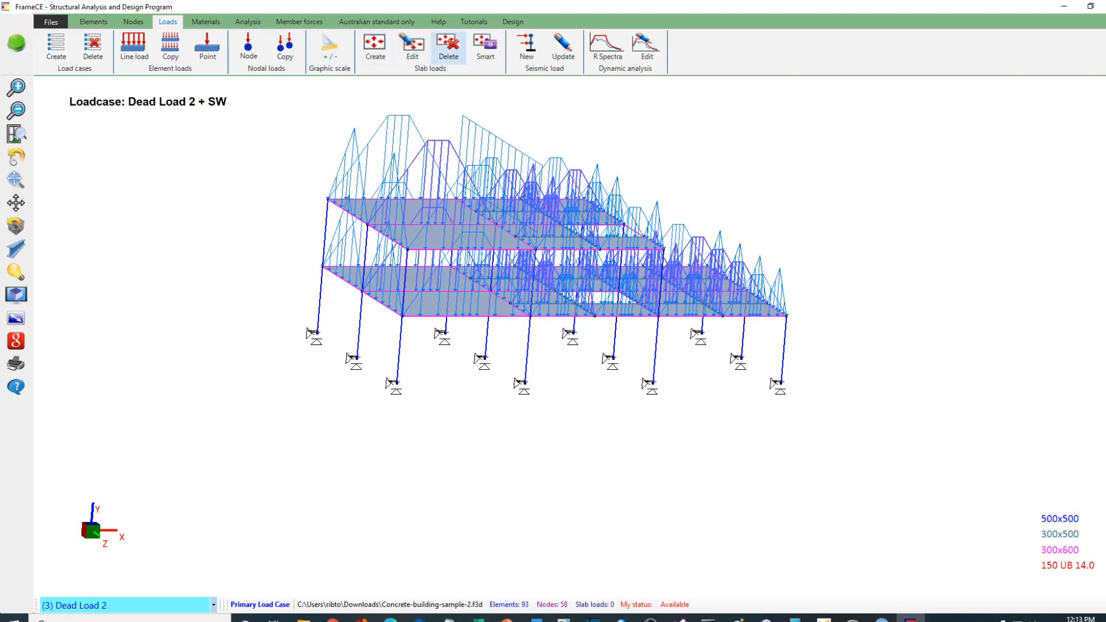
In Dead Load 2, set the pressure load of the two lower-level slabs in the first bay to 20 kPa
click(413, 46)
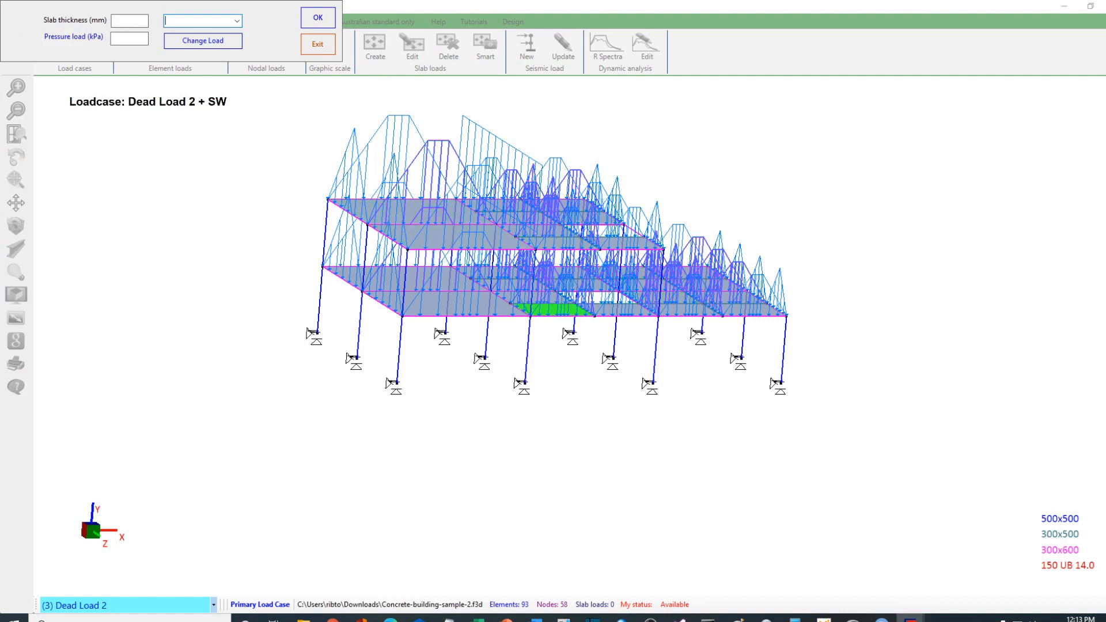
click(447, 304)
click(408, 280)
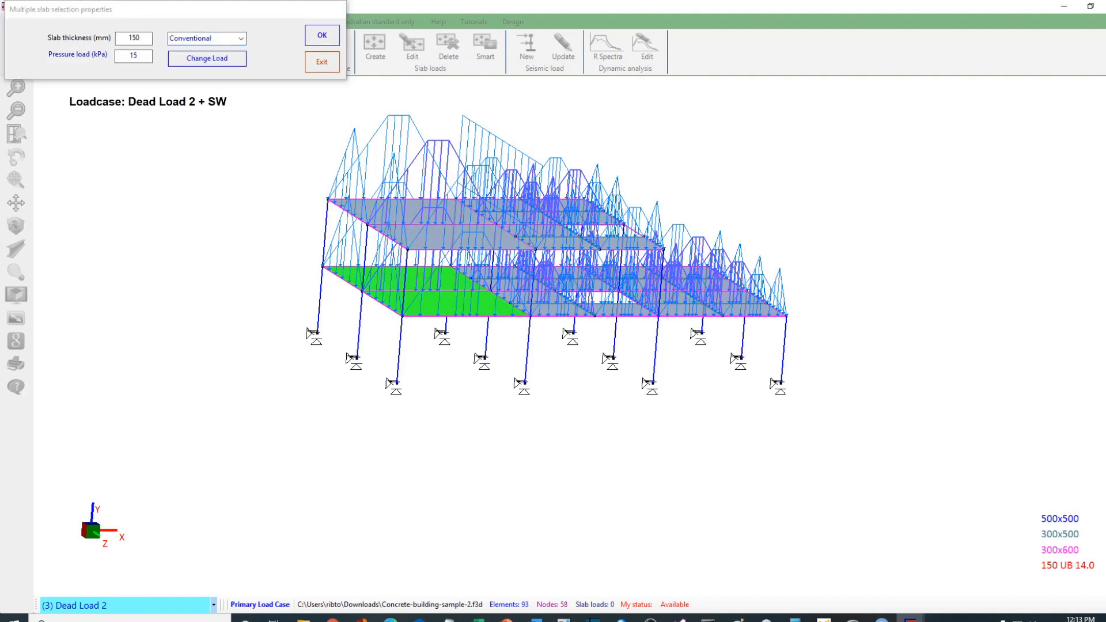
double_click(134, 55)
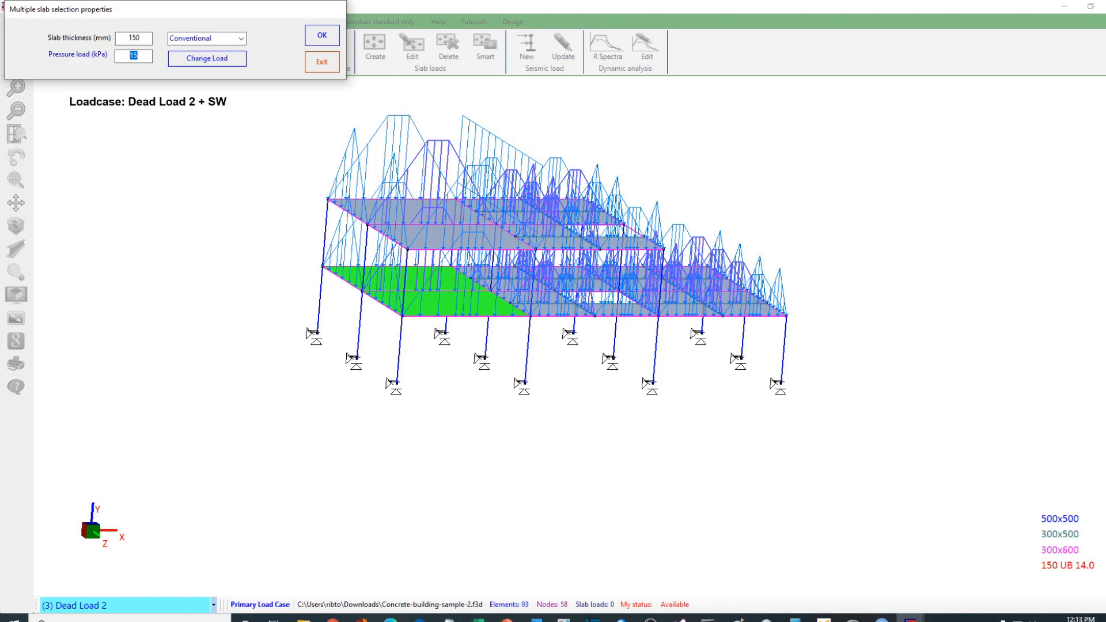
text(20)
click(322, 35)
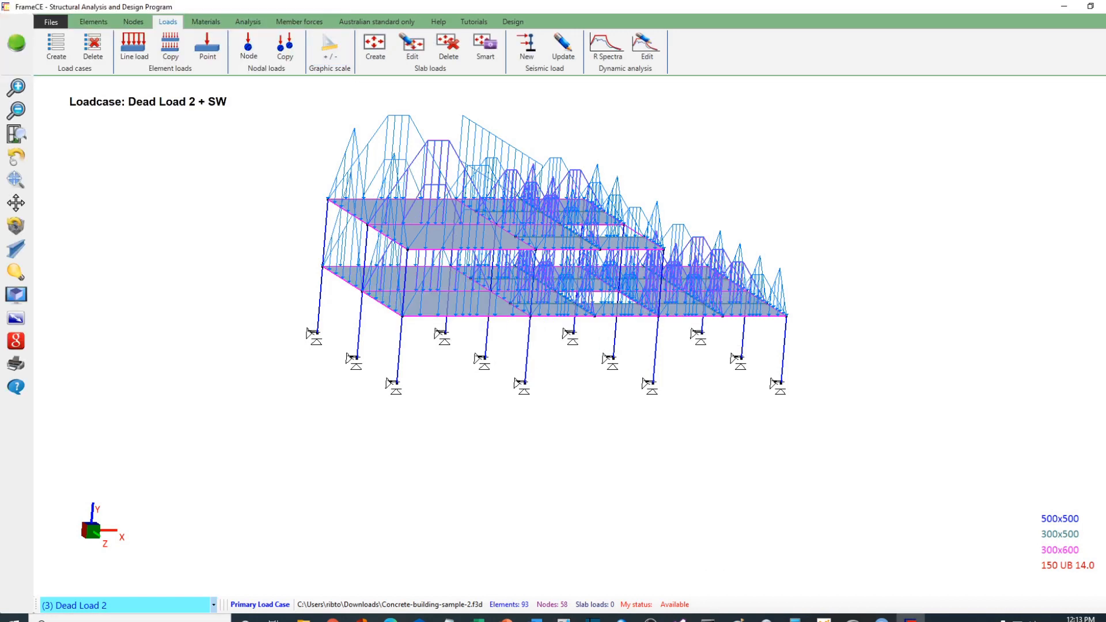
In Live Load 2, set 30 kPa on all slabs except the lower-level rear panels in the first bay and the second bay's left half
click(213, 605)
click(77, 565)
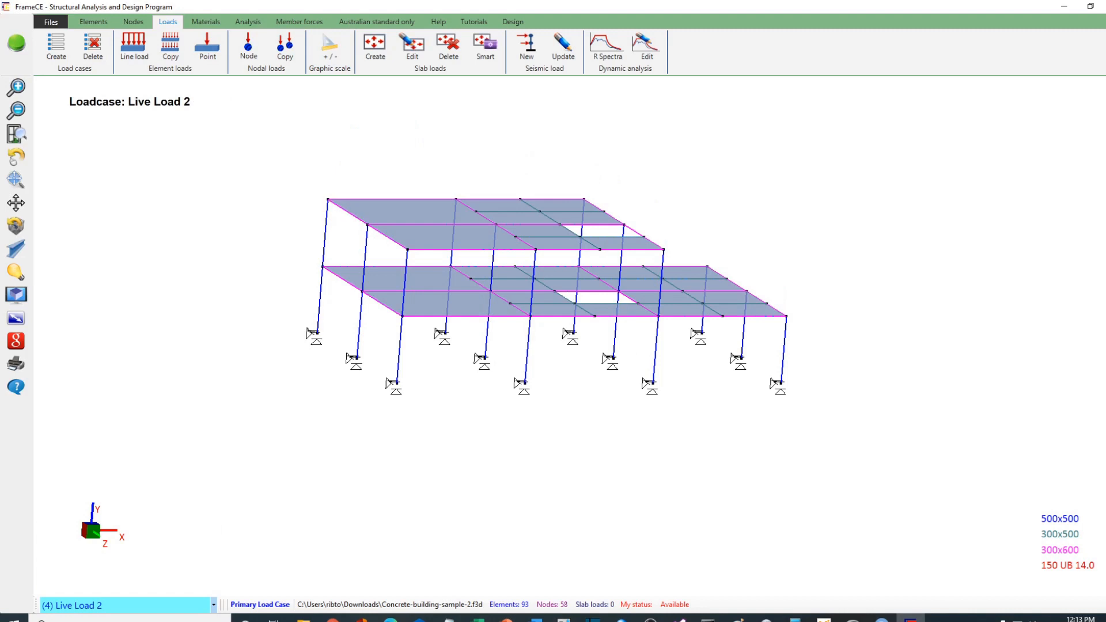
click(412, 46)
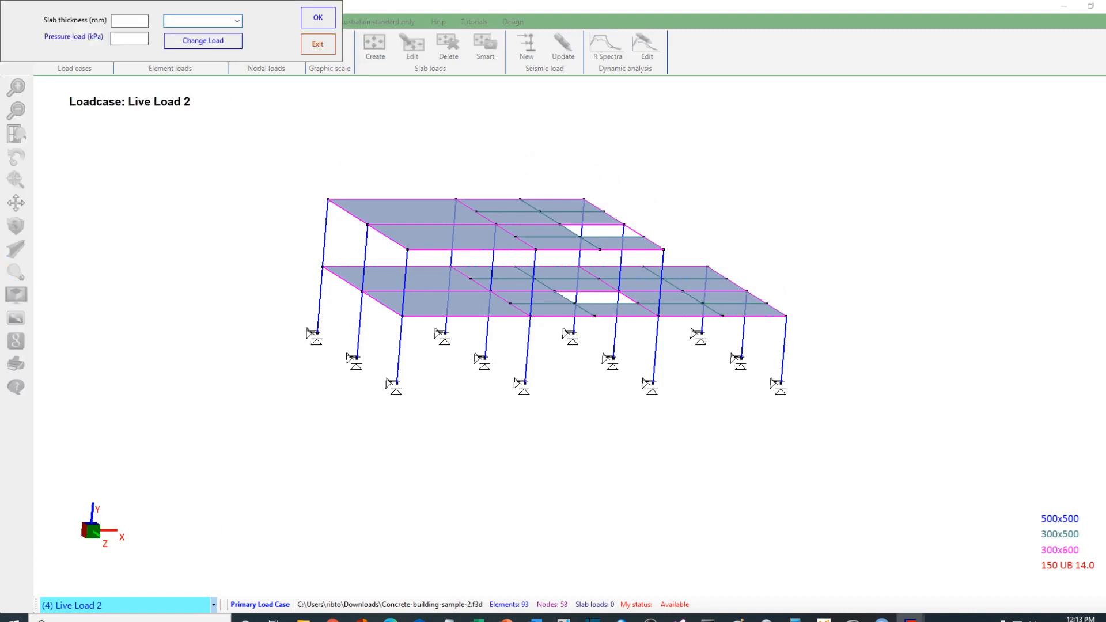
click(557, 273)
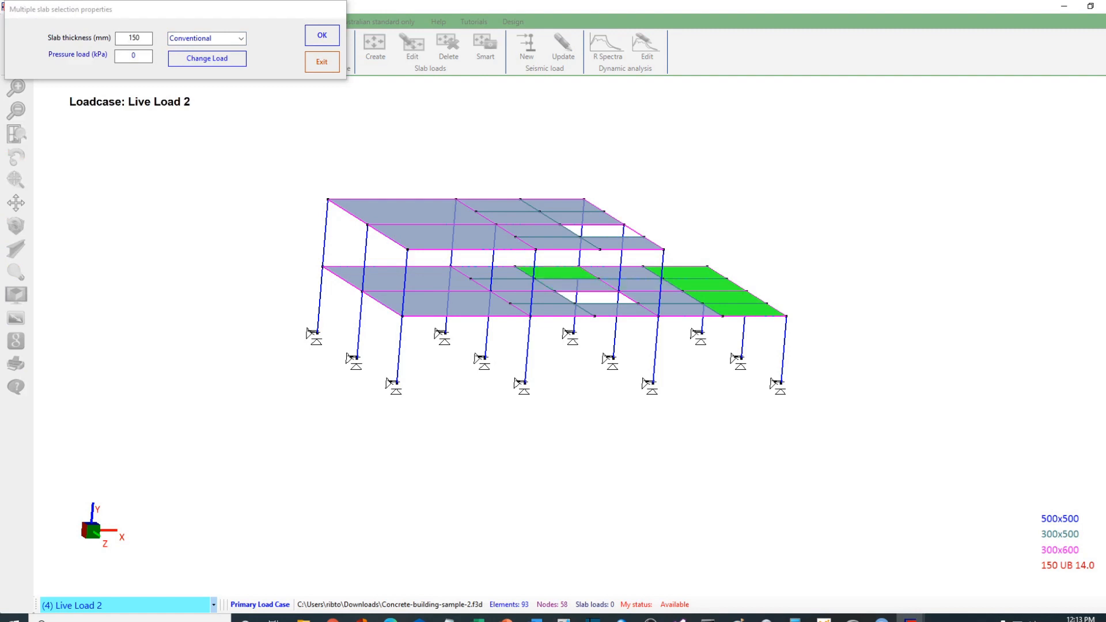
drag(688, 147, 339, 254)
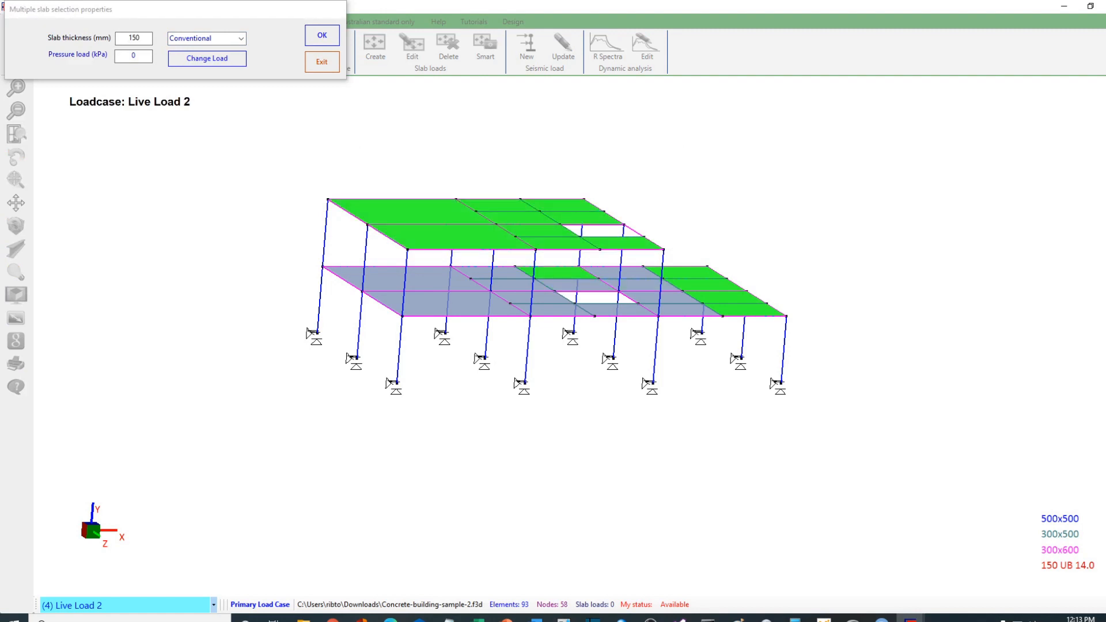
click(447, 303)
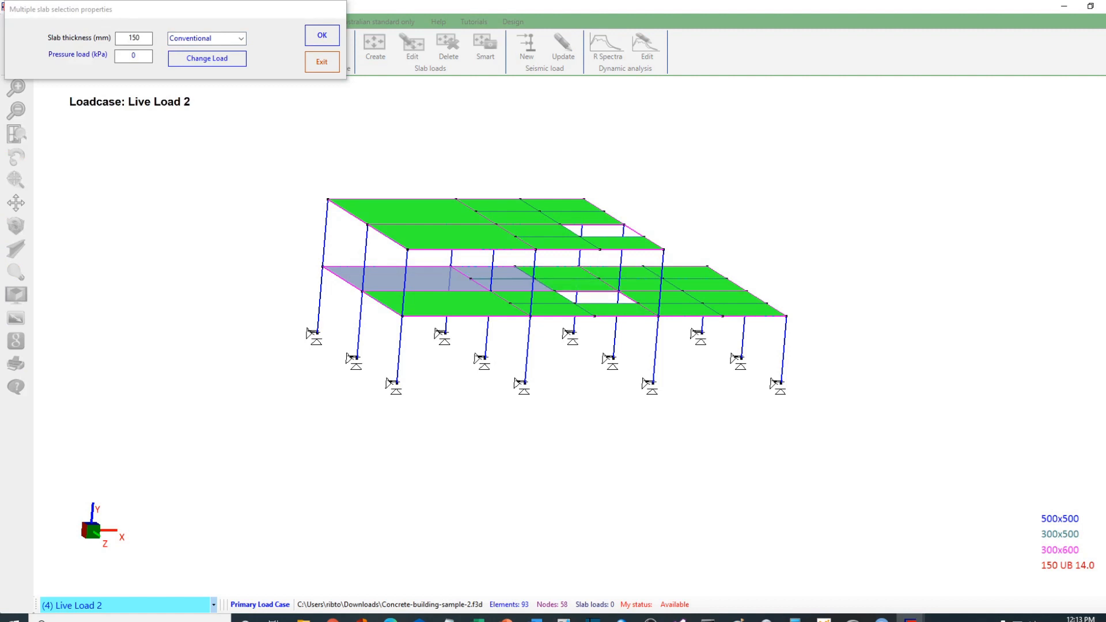
double_click(134, 56)
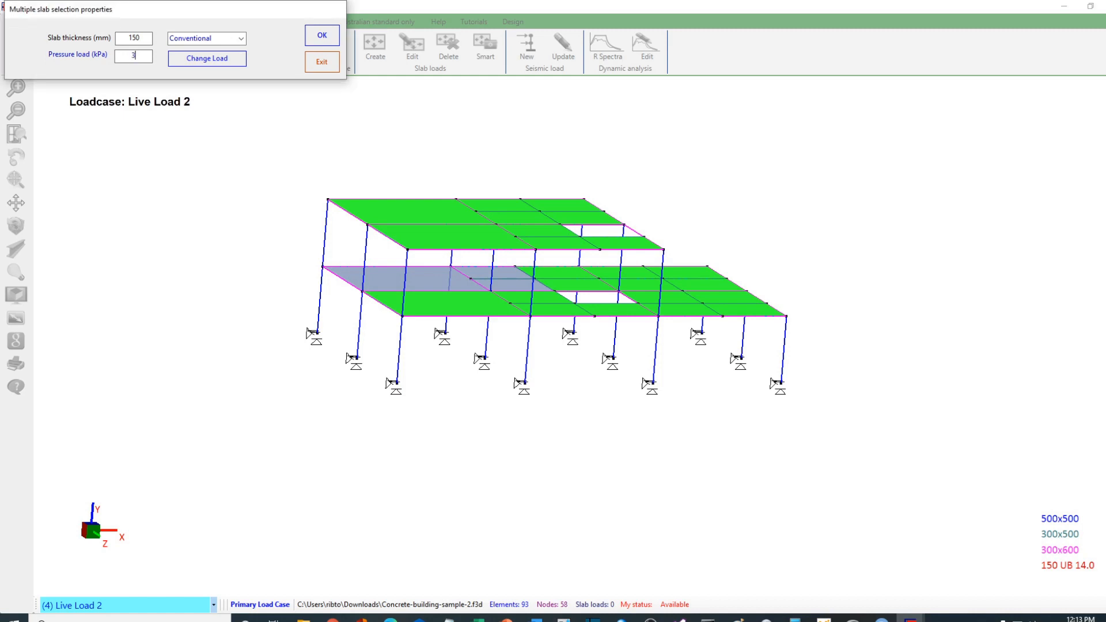
text(30)
key(Return)
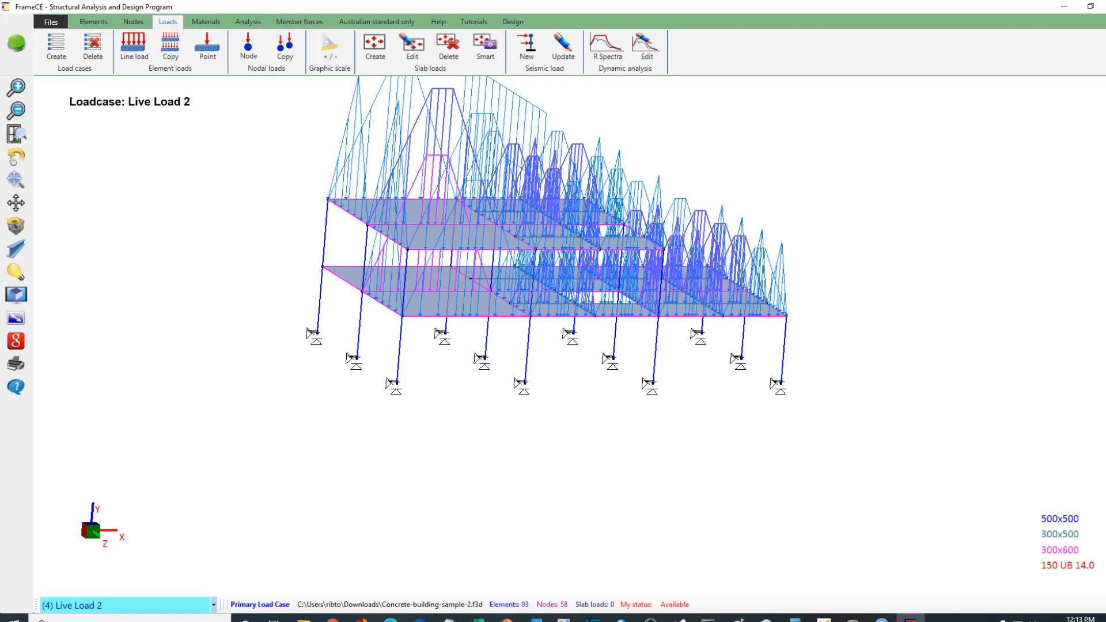
Review the slab loads of the Dead Load, Live Load, Dead Load 2 and Live Load 2 cases one after another
click(214, 605)
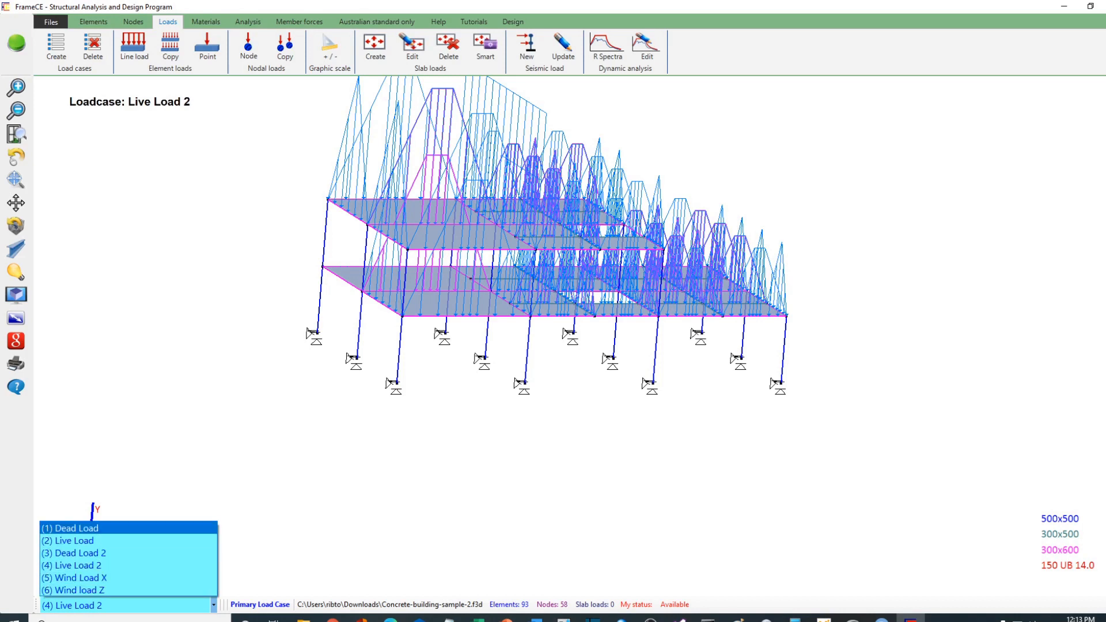
click(77, 528)
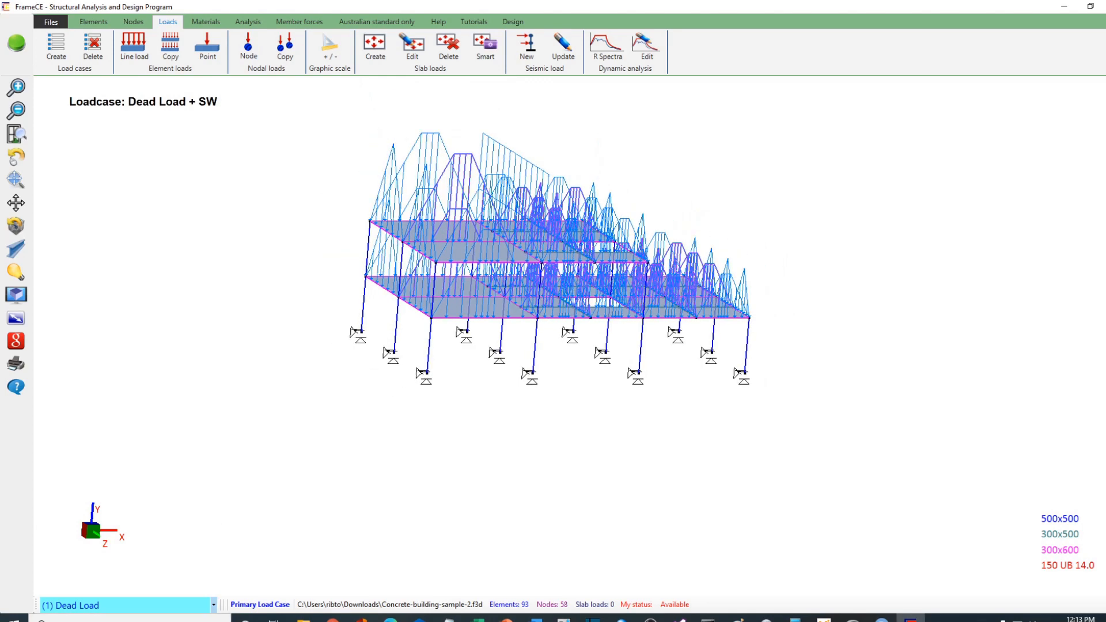
click(213, 605)
click(77, 528)
click(214, 606)
click(74, 541)
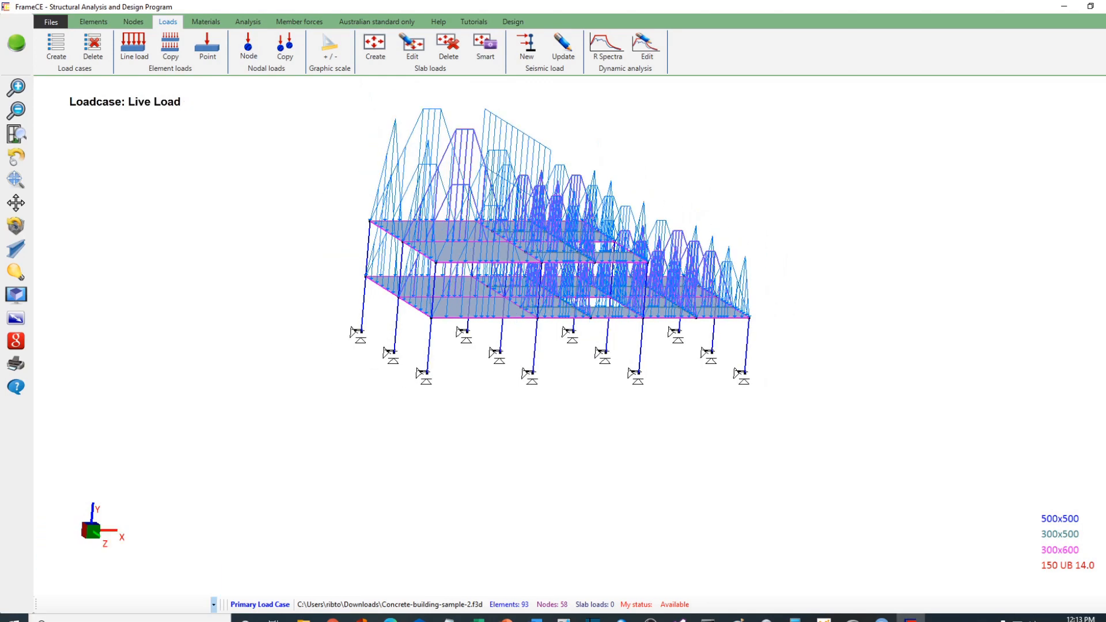
click(214, 605)
click(73, 553)
click(214, 605)
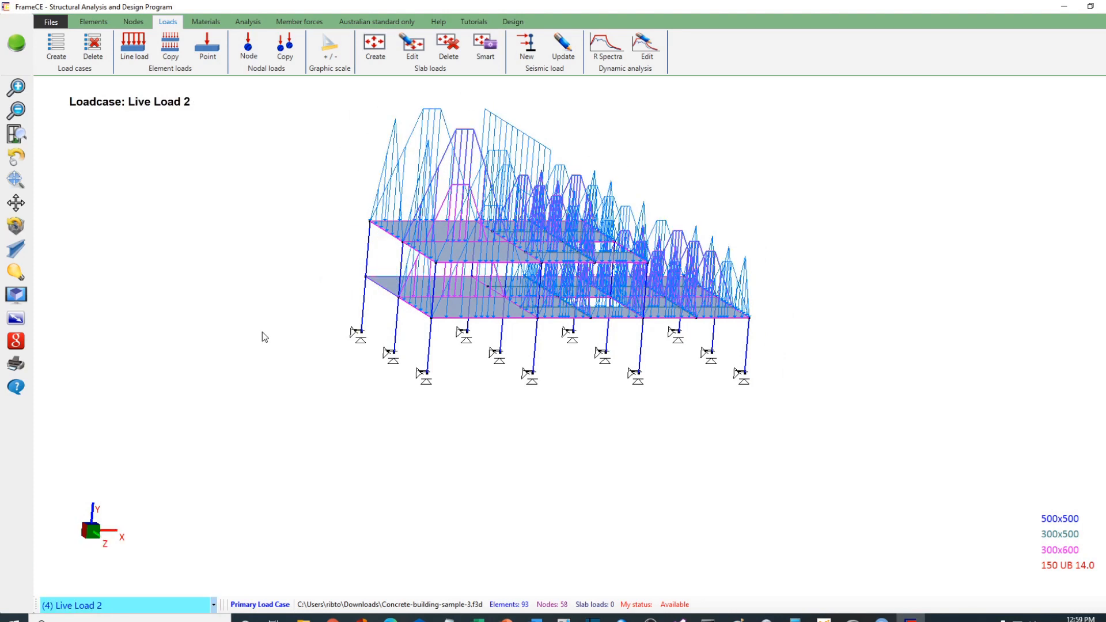
In the Wind Load X case, apply a uniform 100 kN/m global X load to the six end columns of the first bay on both storeys
click(192, 610)
click(137, 586)
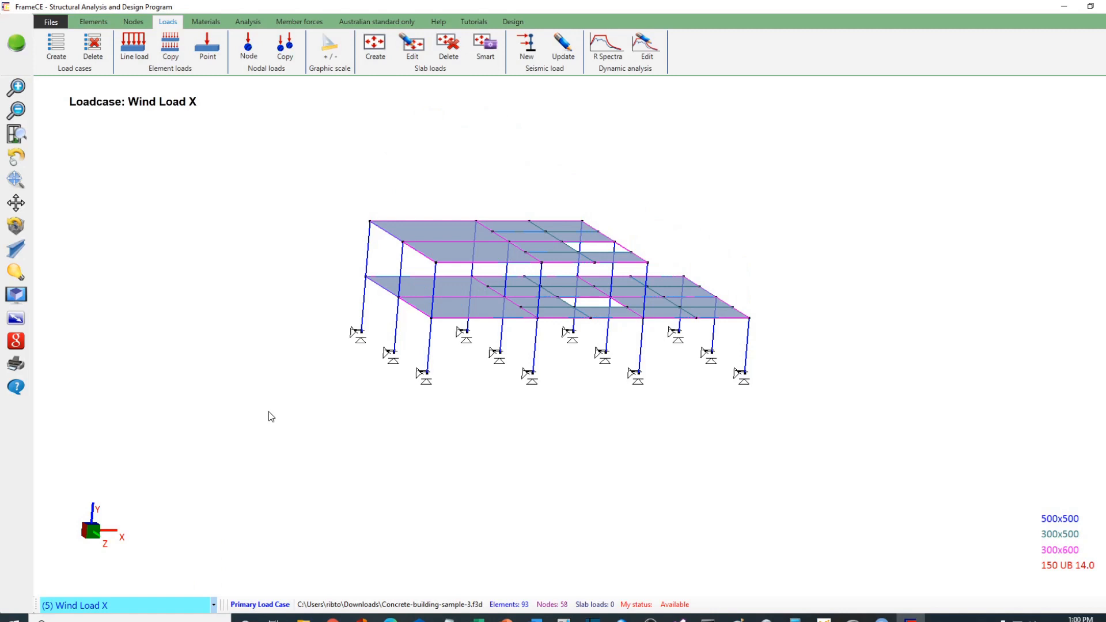
click(369, 246)
click(402, 267)
click(434, 278)
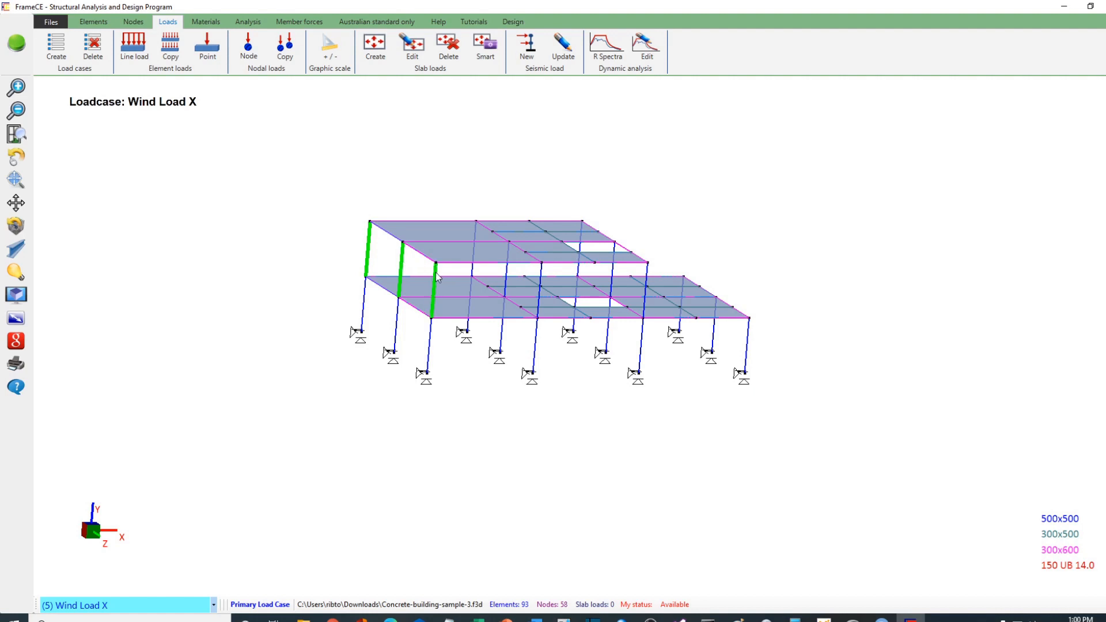
click(428, 358)
click(397, 331)
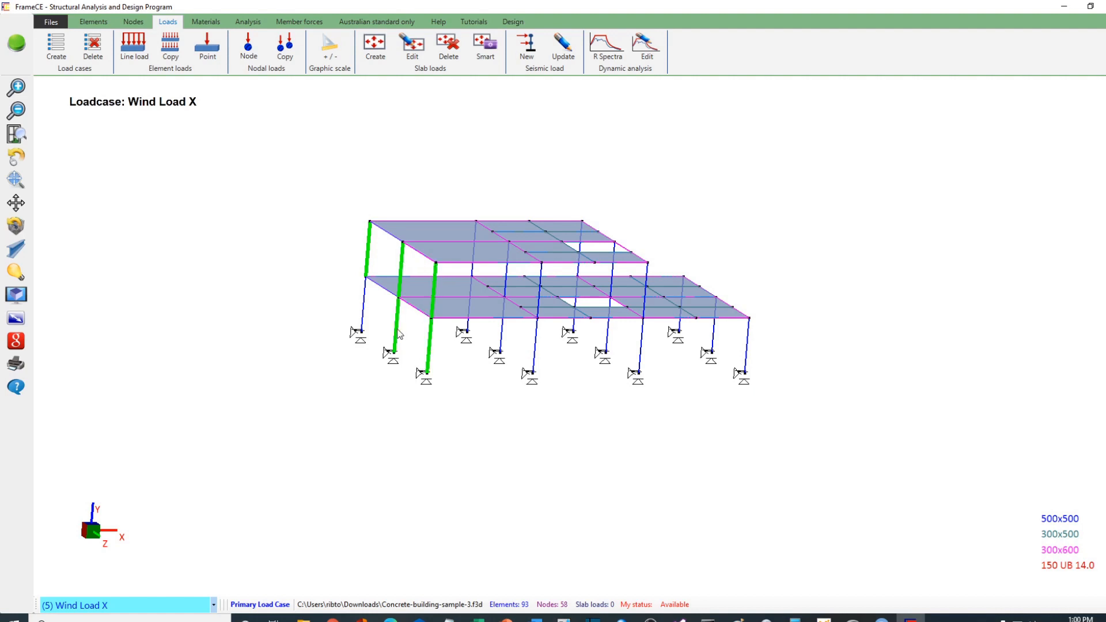
click(363, 308)
click(16, 156)
mouse_move(228, 372)
mouse_down()
mouse_move(244, 384)
mouse_move(230, 353)
mouse_up()
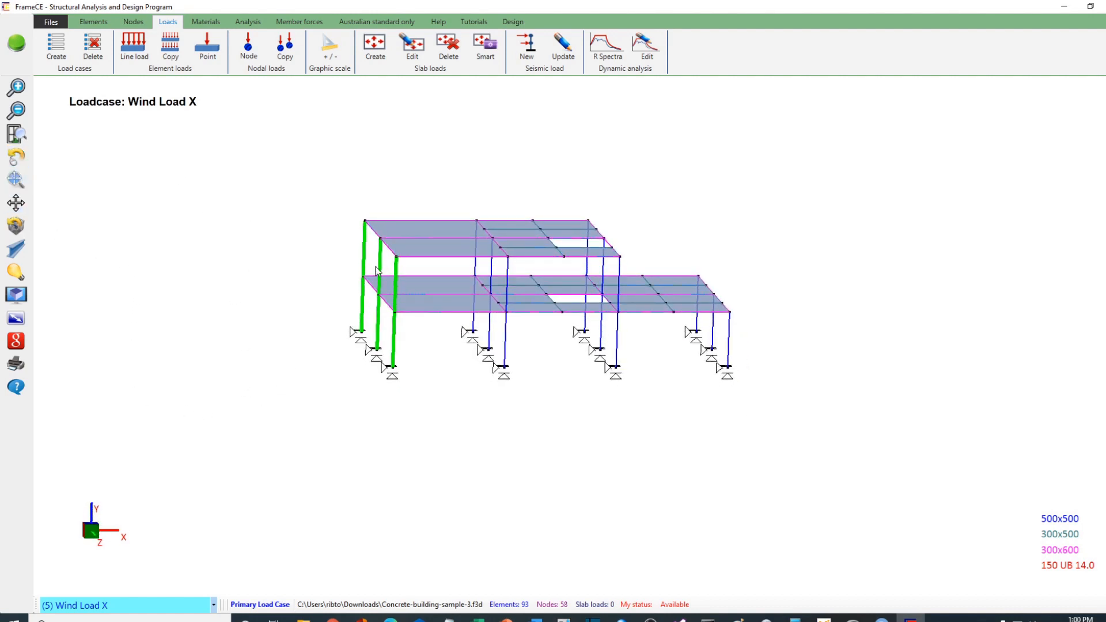
right_click(191, 194)
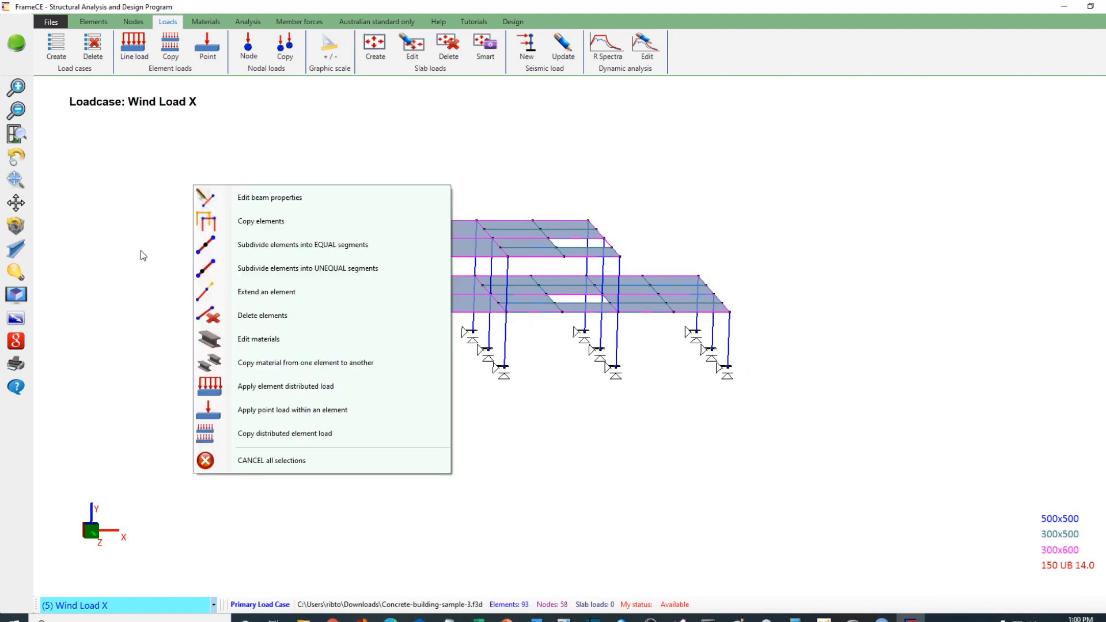
click(311, 393)
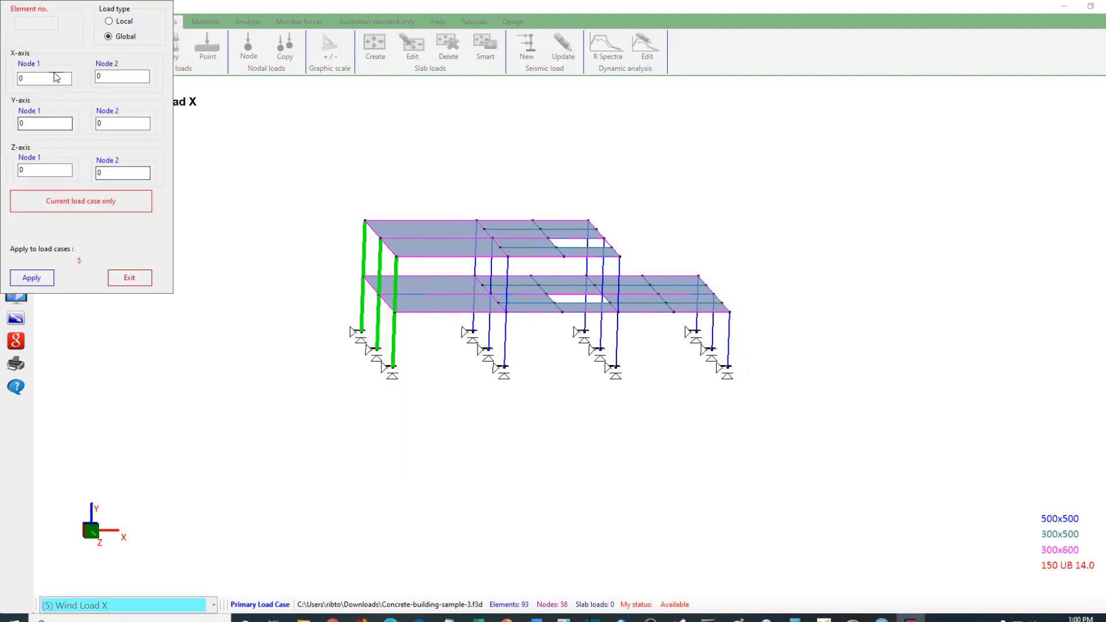
click(37, 81)
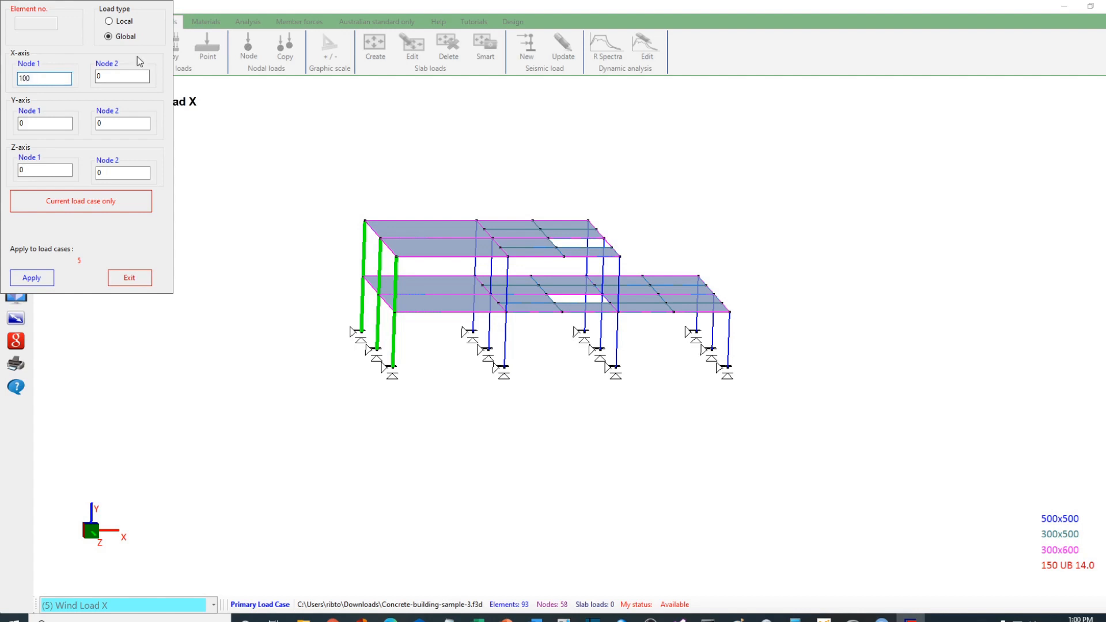
key(Tab)
click(34, 279)
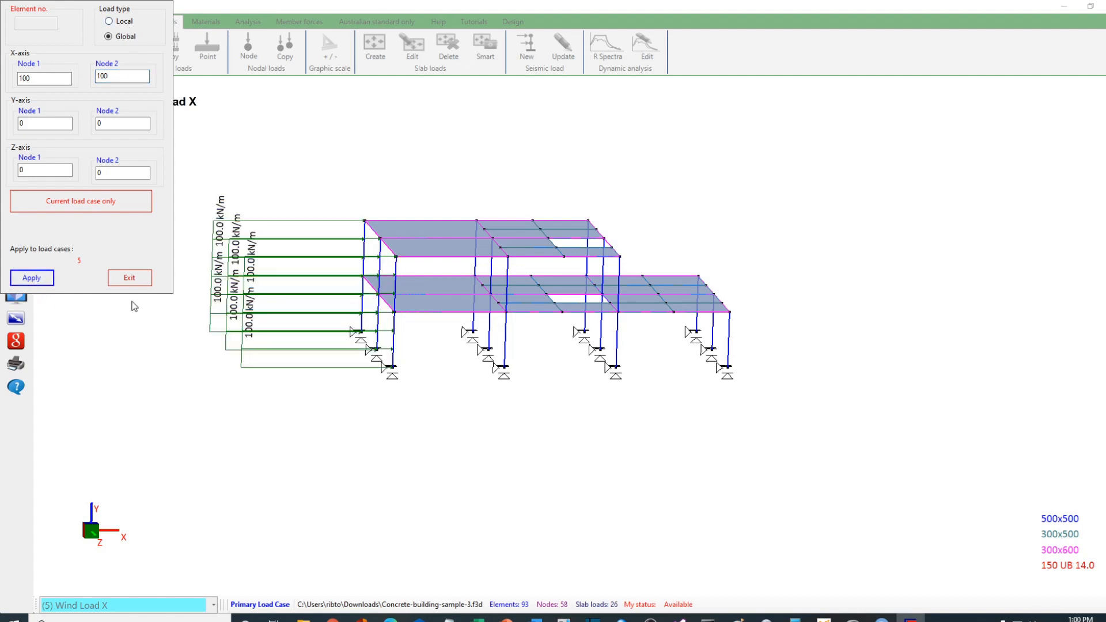
click(125, 281)
Reduce the graphic scale of the element loads so the wind load diagrams are drawn smaller
click(17, 157)
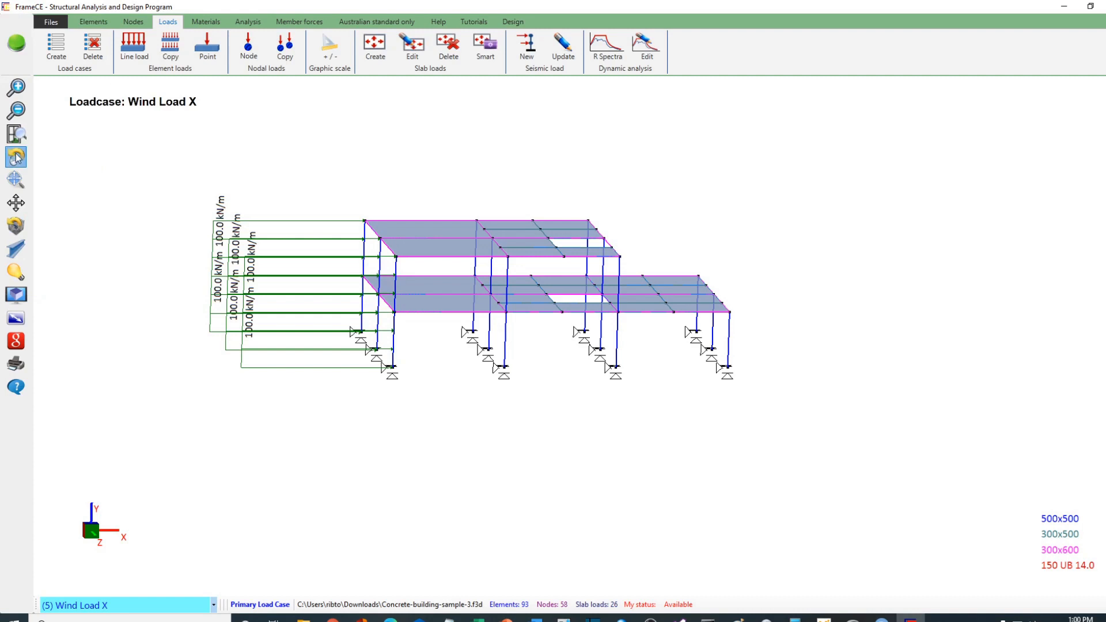
drag(102, 167, 77, 185)
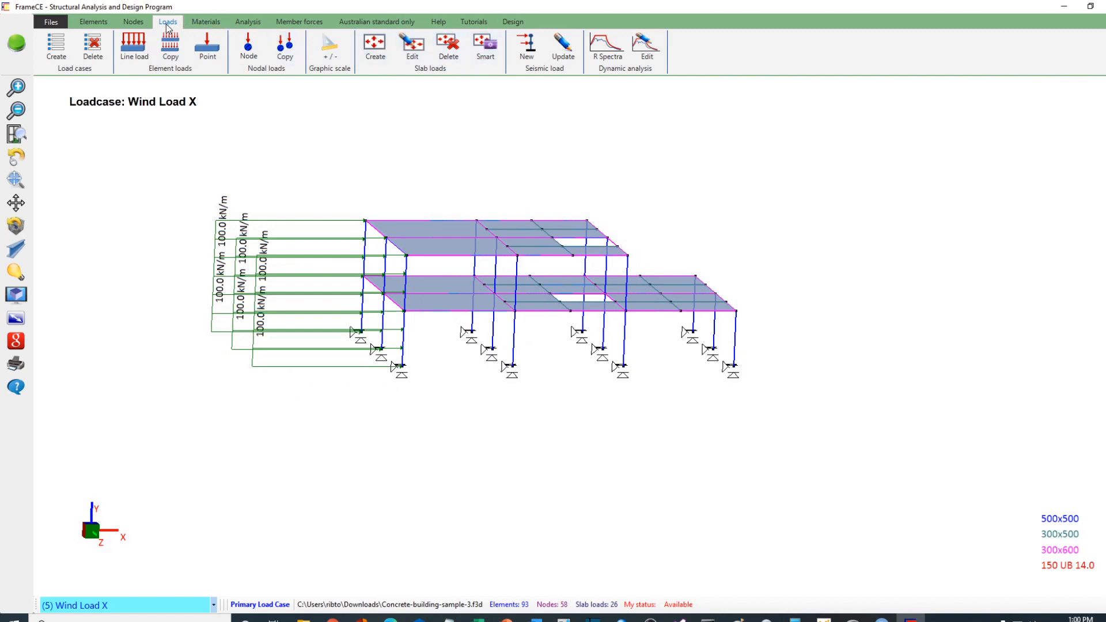
click(329, 46)
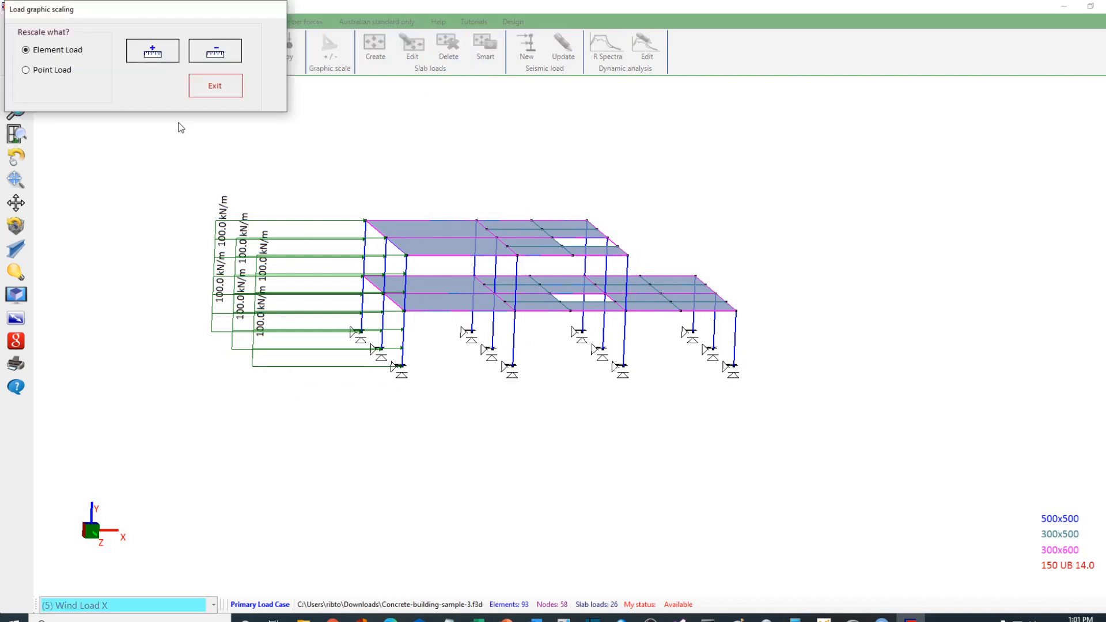
click(215, 51)
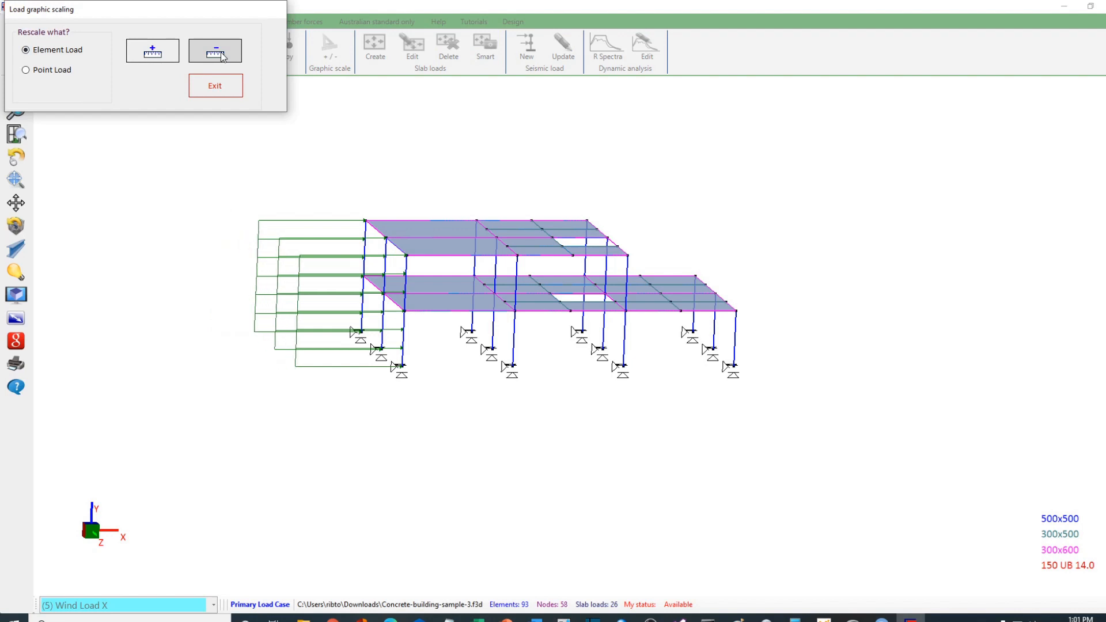
click(215, 92)
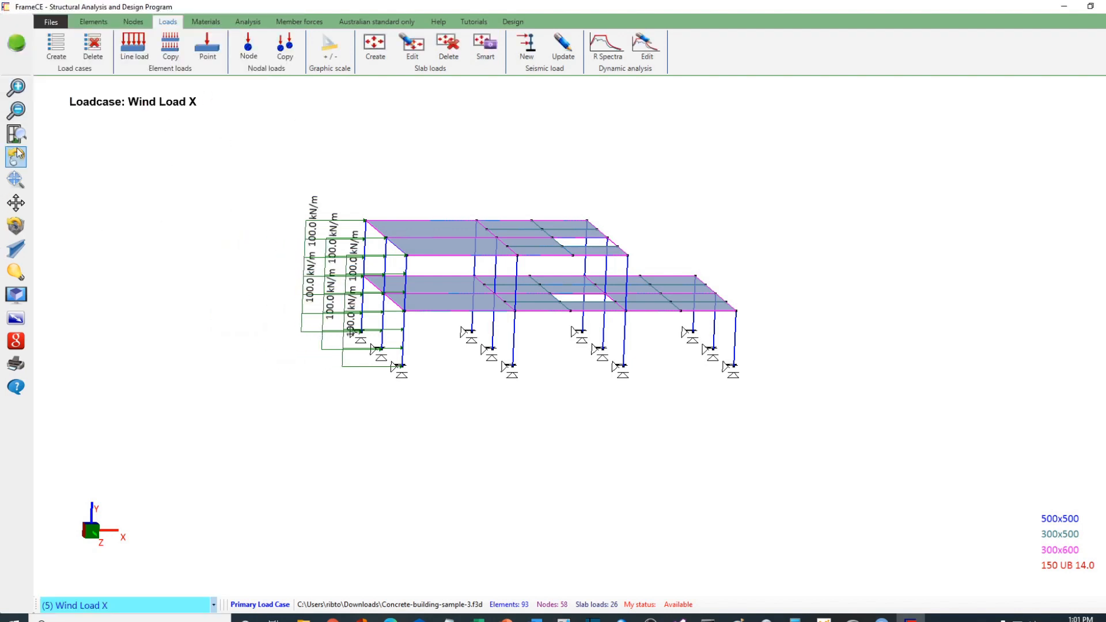
Apply a uniform 50 kN/m global X load to the three upper and three lower end columns on the frame's opposite, stepped side
click(16, 166)
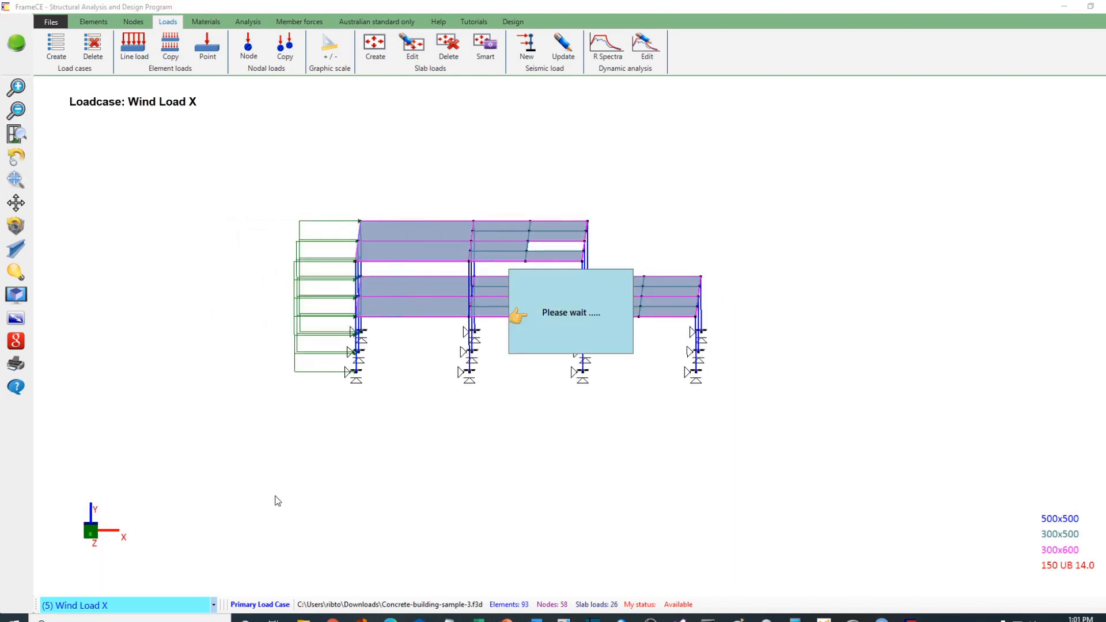
click(16, 156)
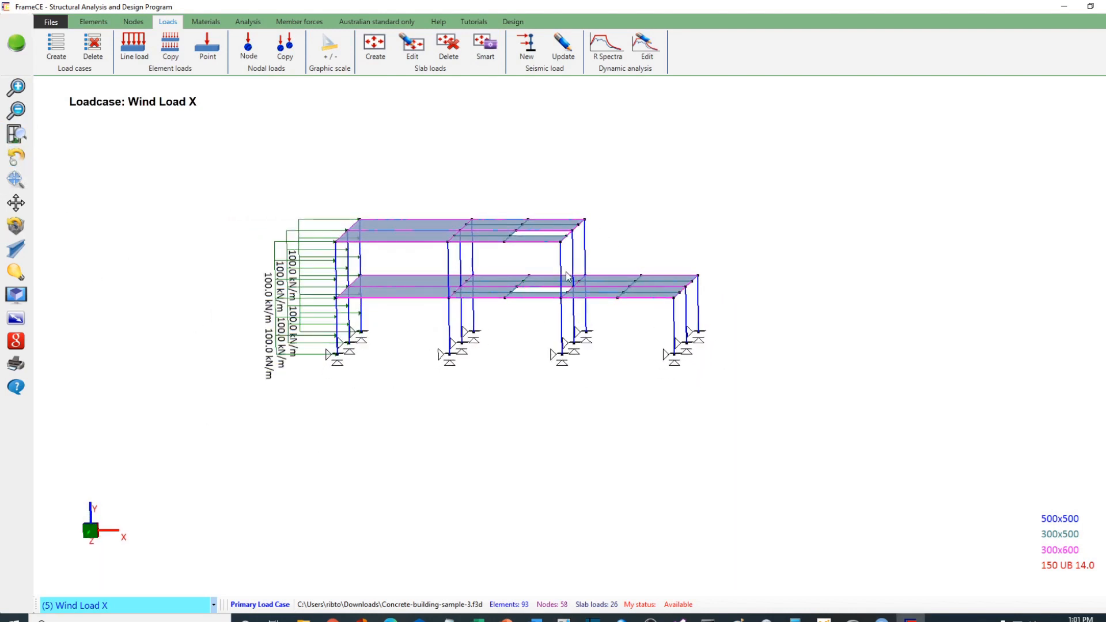
click(561, 266)
click(573, 262)
click(586, 249)
click(698, 300)
click(688, 307)
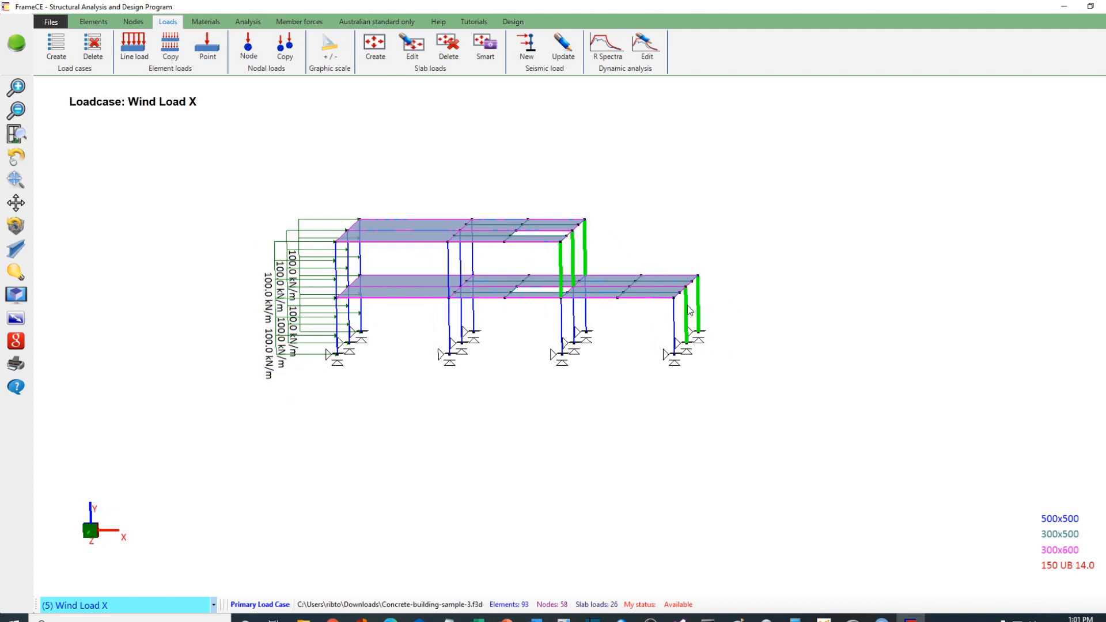
click(674, 327)
right_click(532, 121)
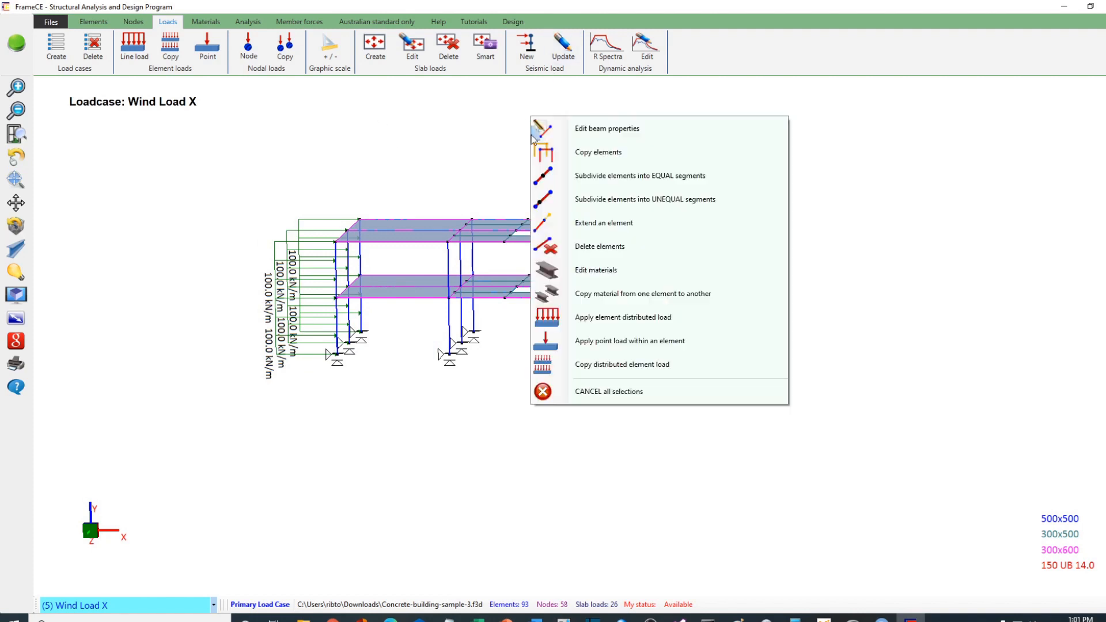
click(582, 317)
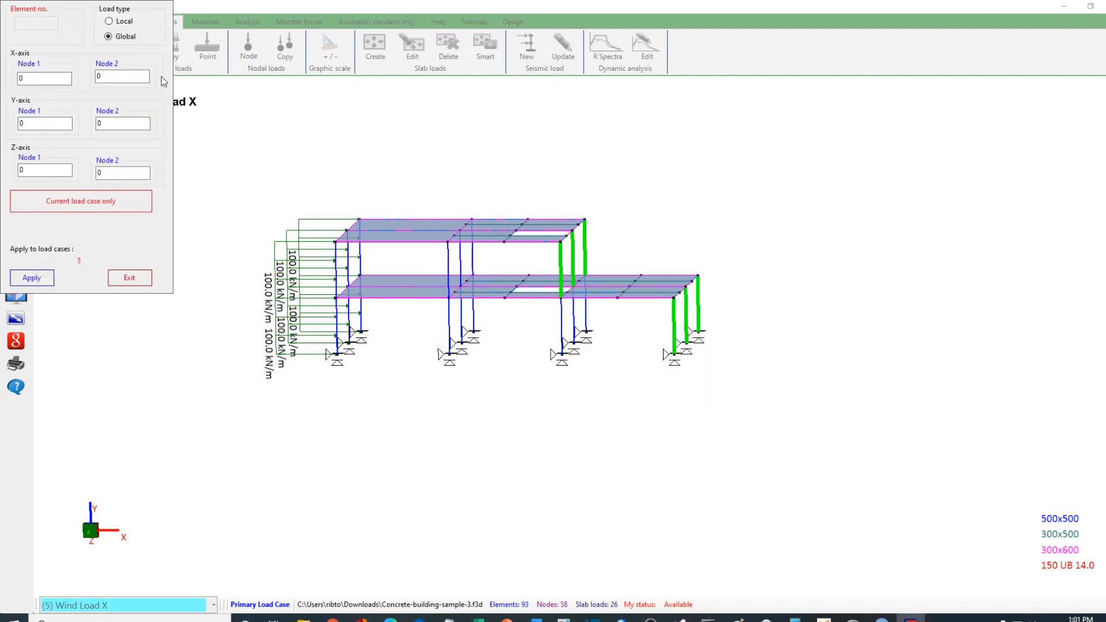
click(40, 78)
key(Tab)
text(50)
key(shift+Tab)
text(50)
click(31, 278)
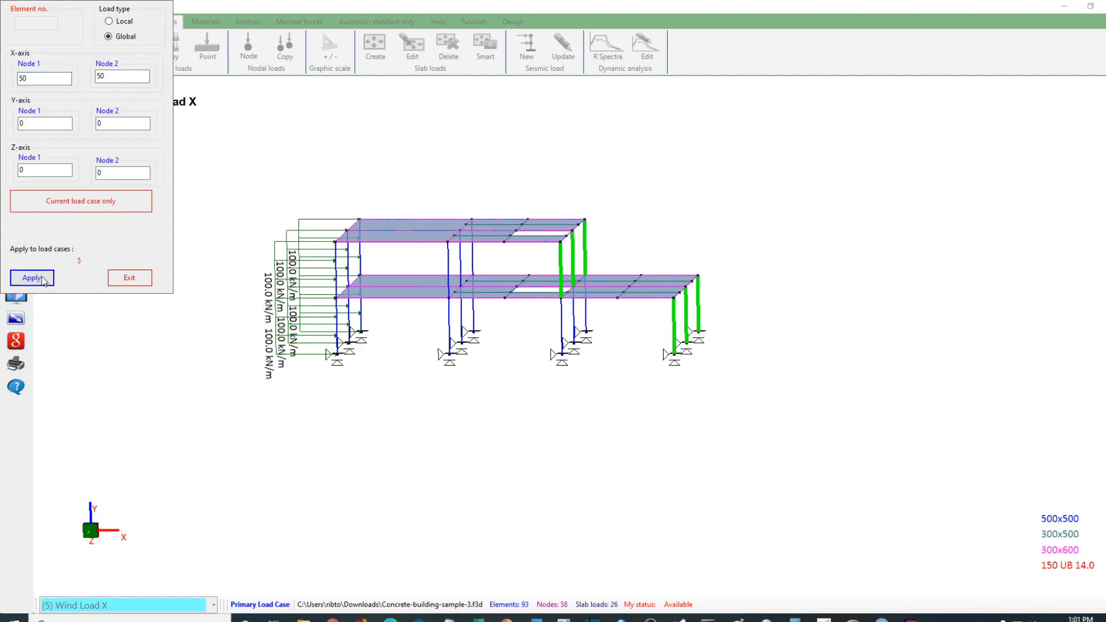
Finish the line load entry for Wind Load X and make Wind load Z the current load case
click(123, 277)
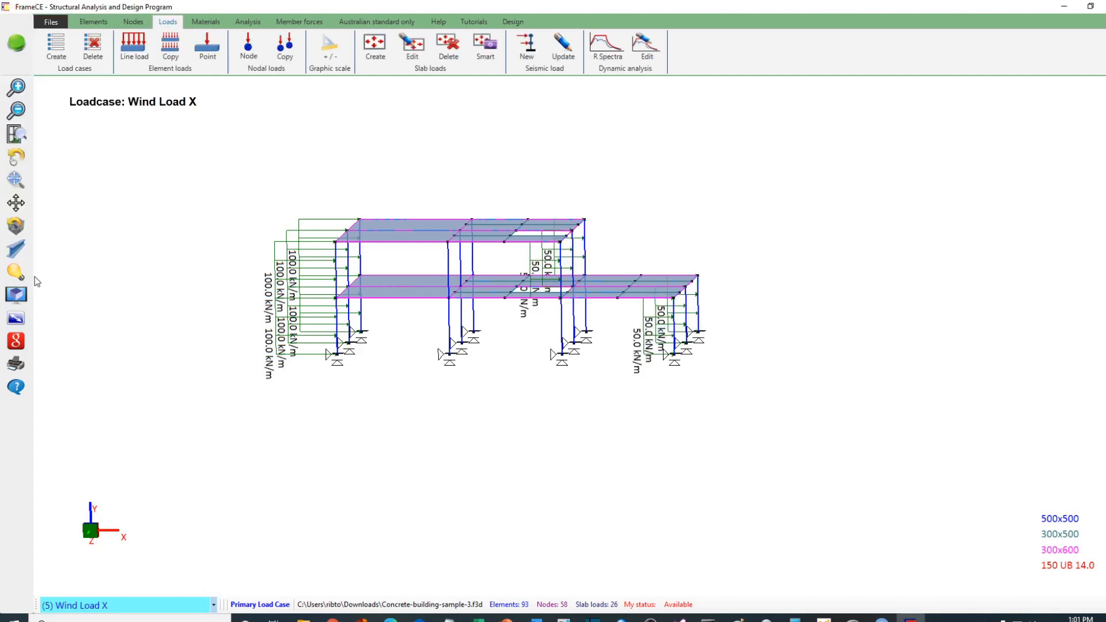
drag(88, 249, 193, 288)
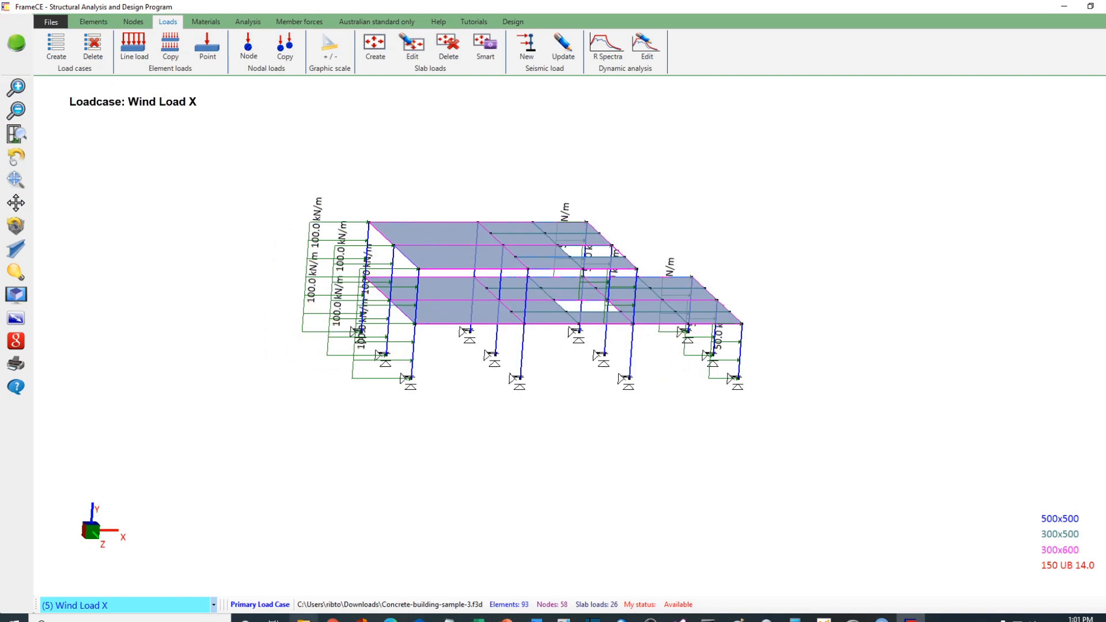
click(140, 602)
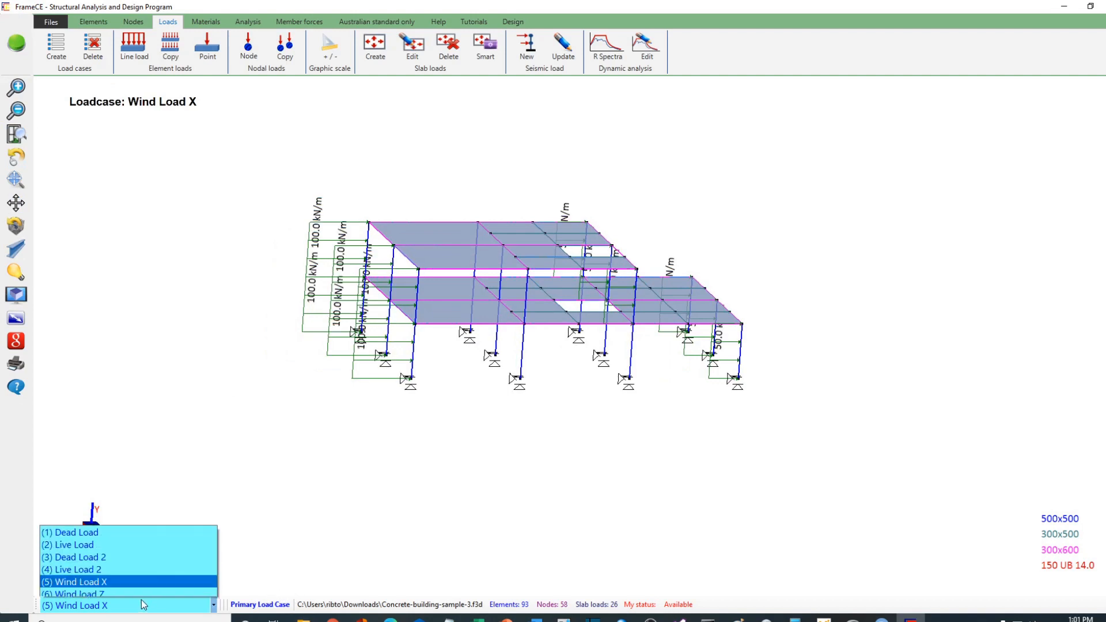
click(96, 590)
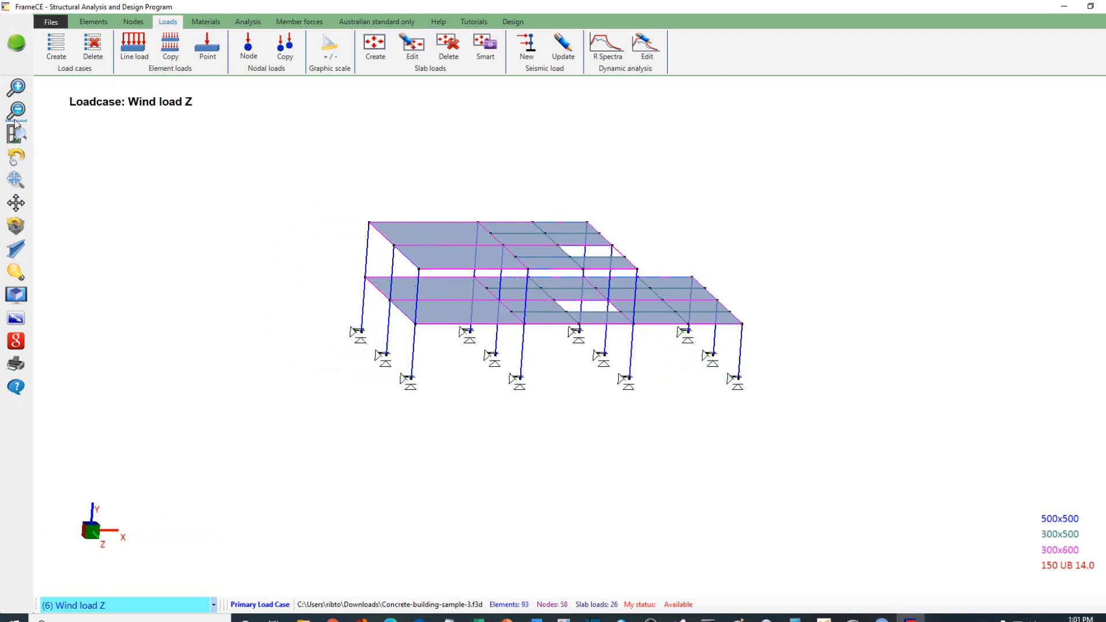
Apply a global Z-axis distributed load of -50 kN/m at both nodes to all columns of the front row for Wind load Z
click(415, 352)
click(418, 291)
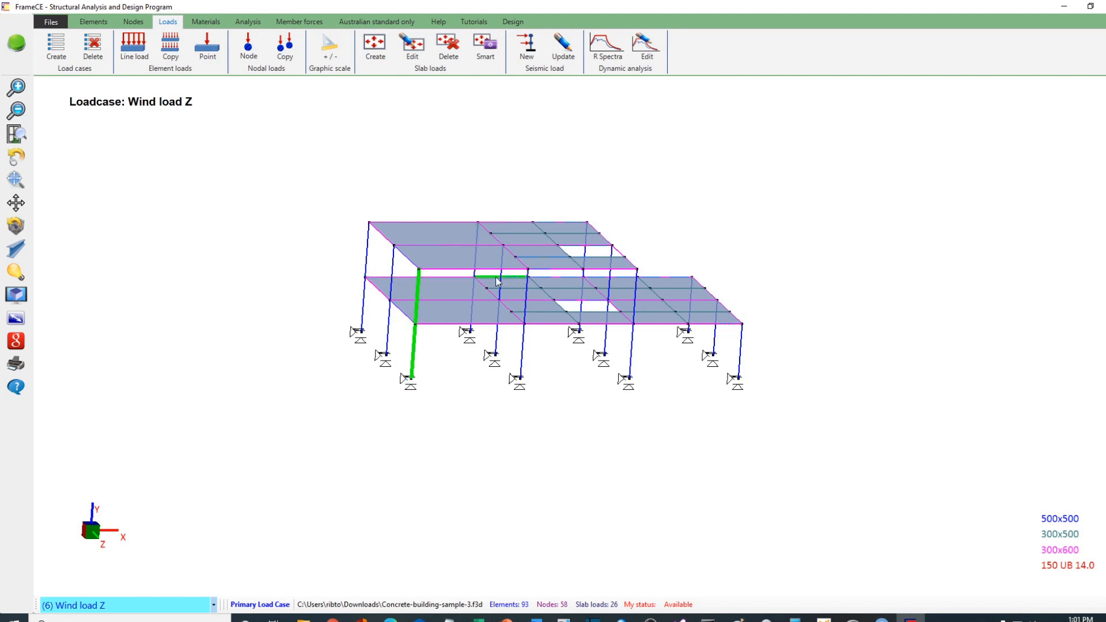
click(526, 290)
click(519, 359)
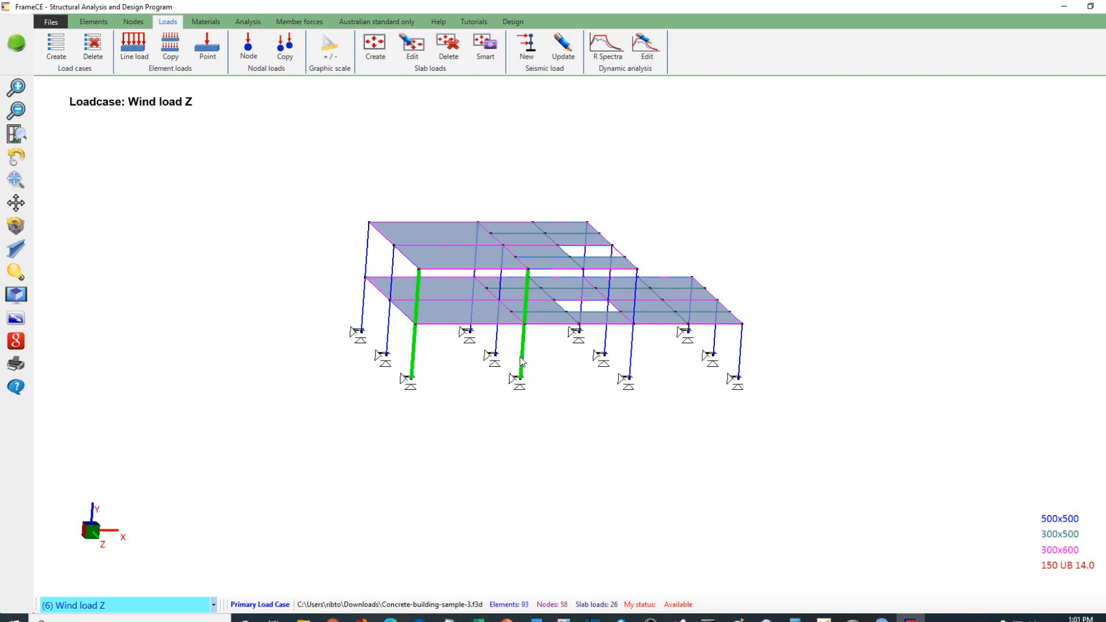
click(636, 279)
click(741, 346)
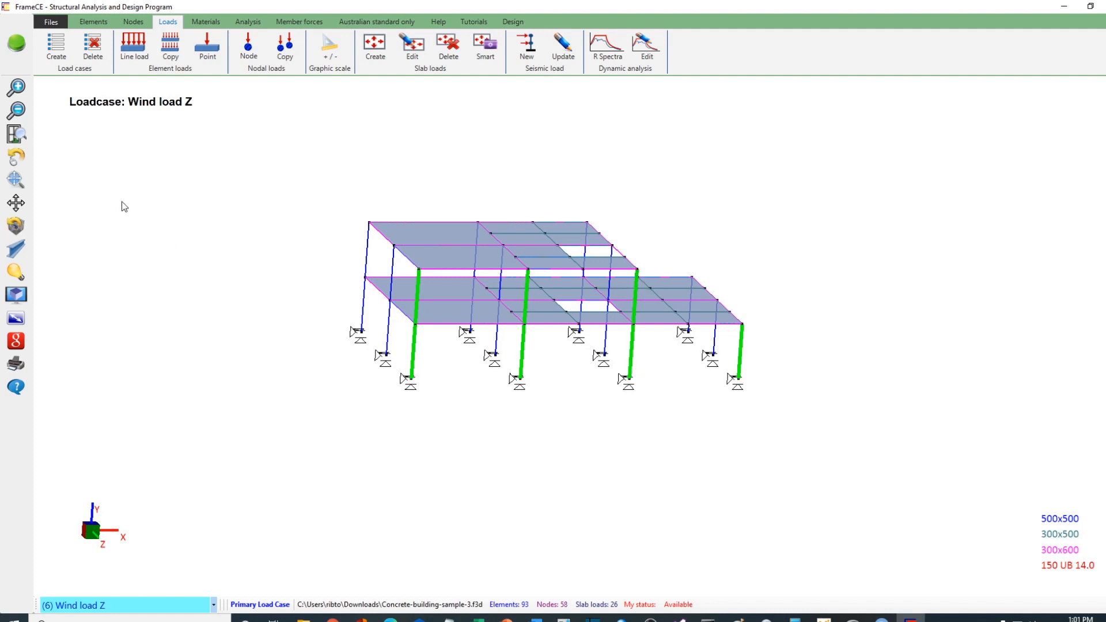
right_click(142, 171)
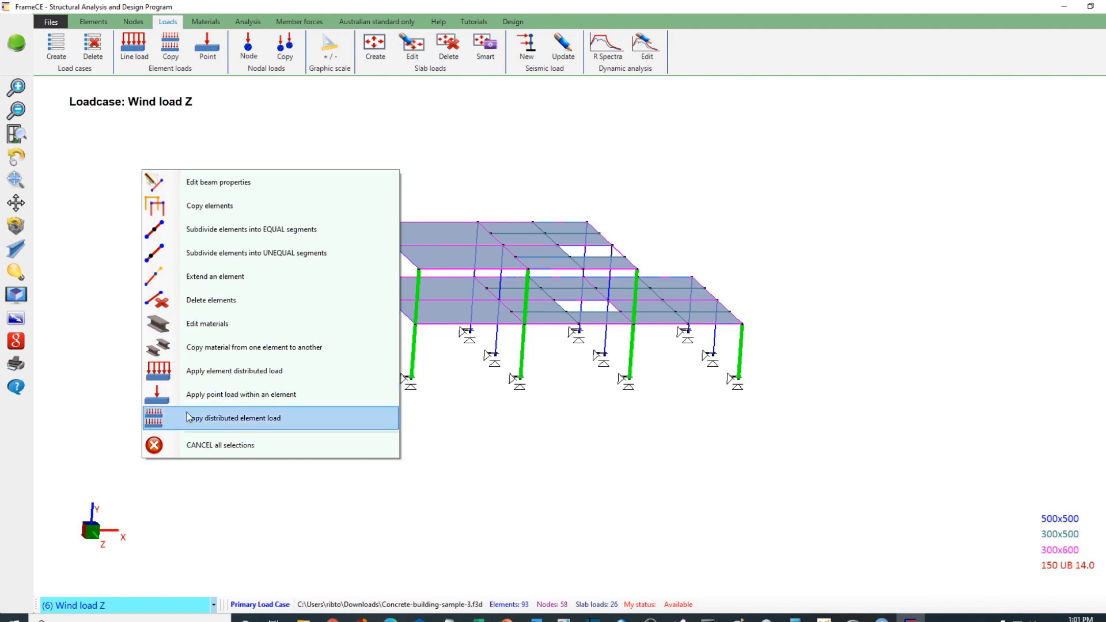
click(190, 371)
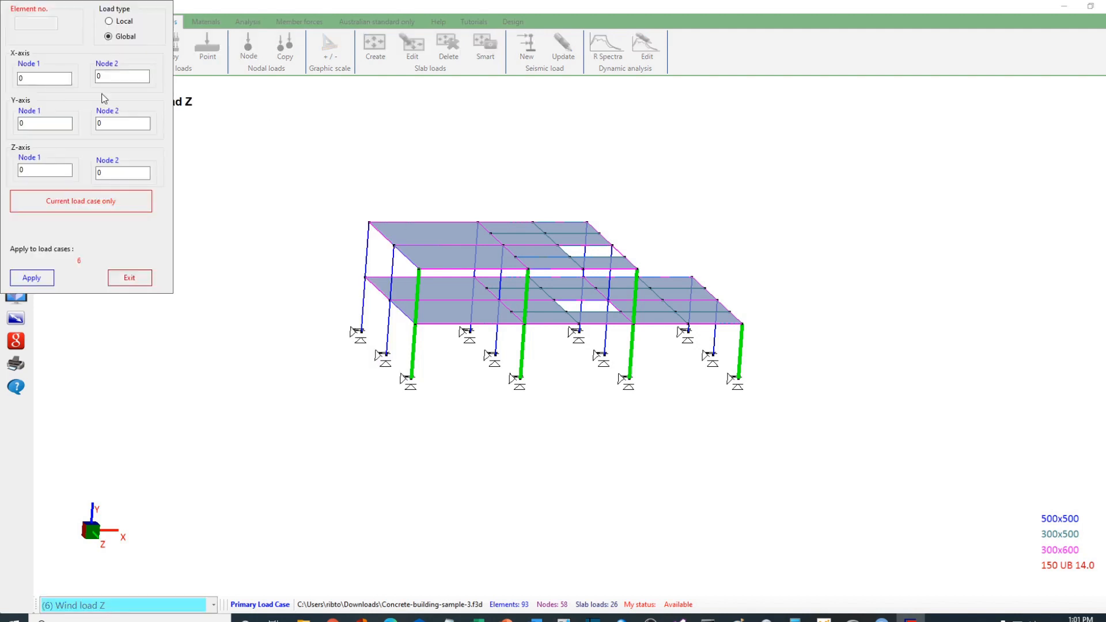
click(49, 128)
key(Tab)
click(20, 170)
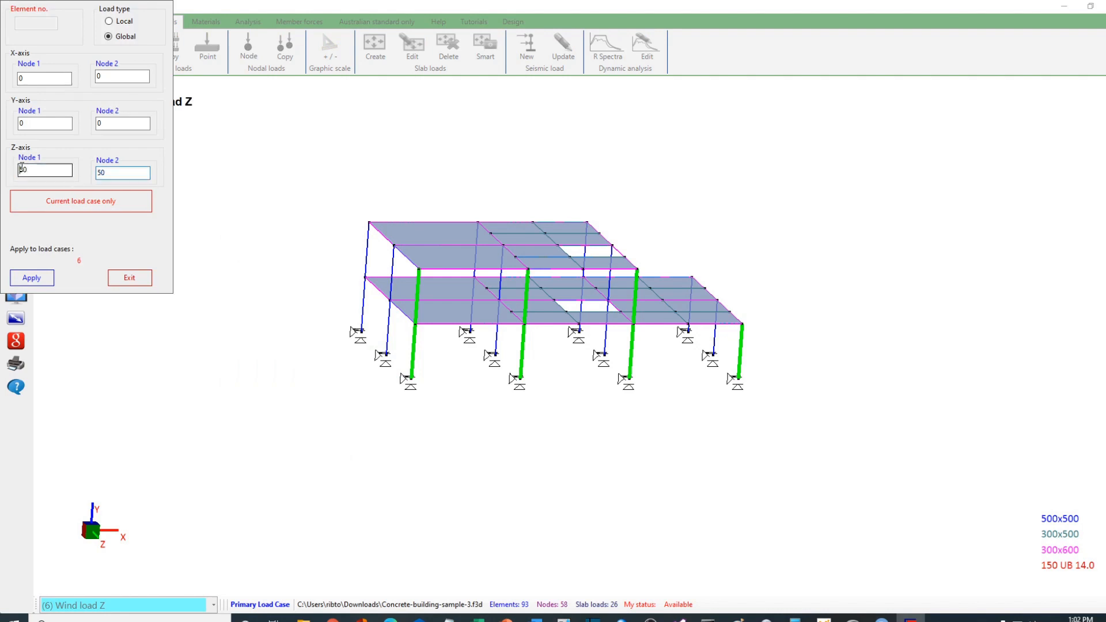
text(-)
click(41, 280)
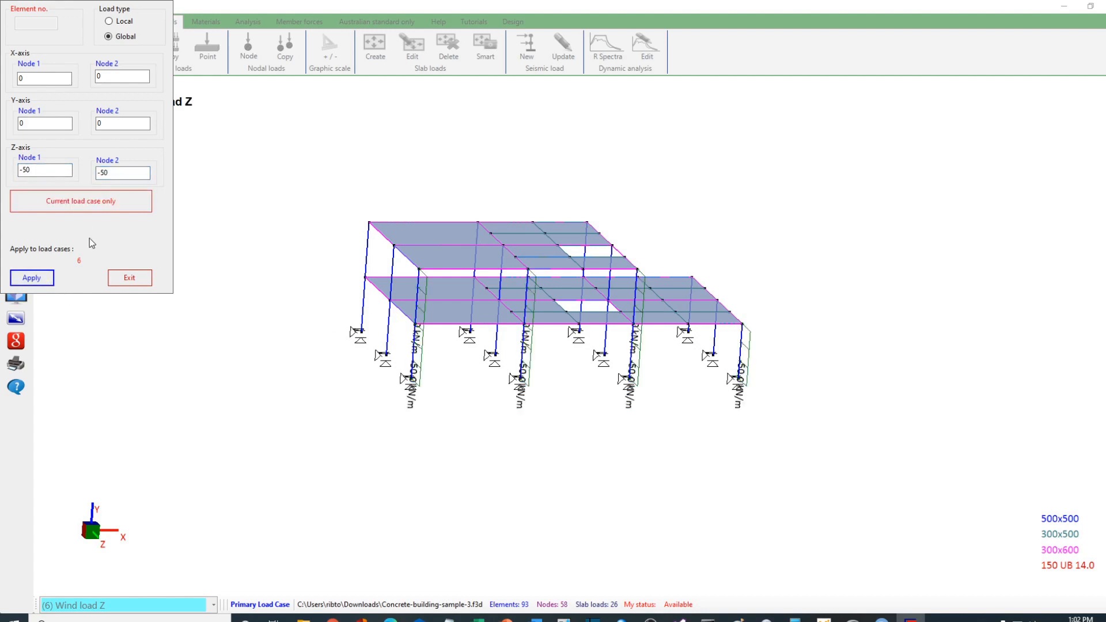
click(129, 278)
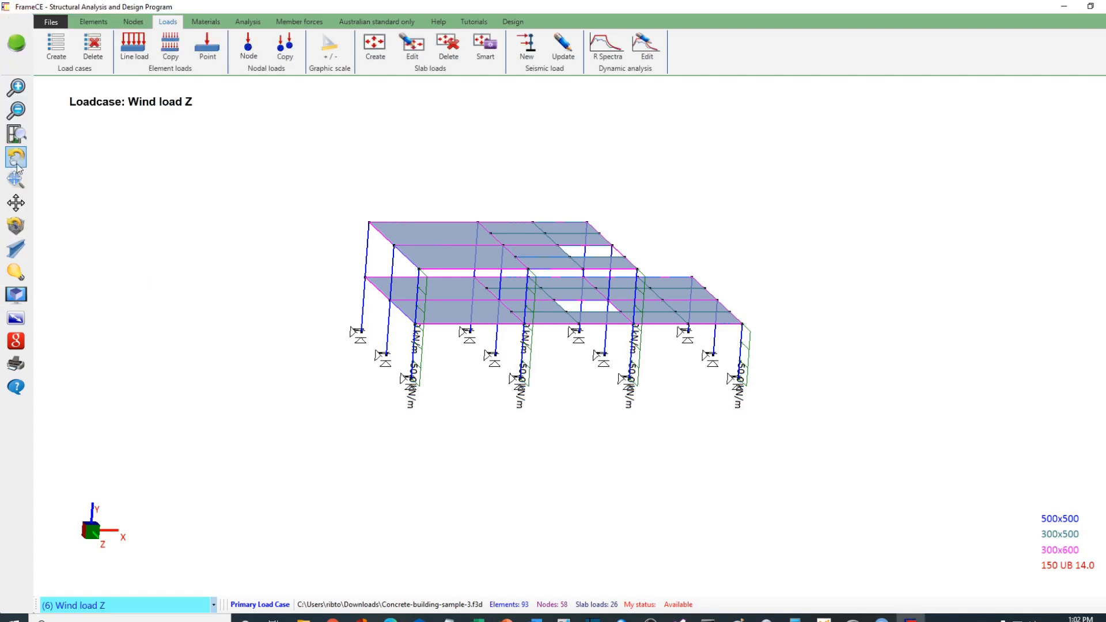
Apply a global Z-axis distributed load of -50 kN/m at both nodes to the three two-storey columns of the rear row
drag(121, 339, 254, 328)
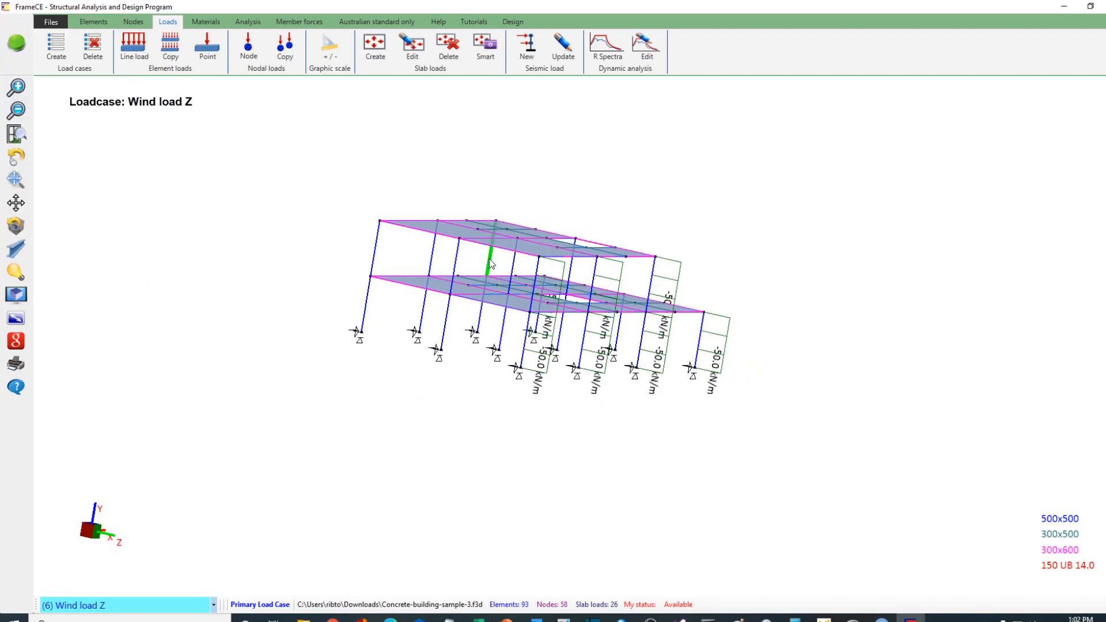
click(478, 319)
click(424, 315)
click(434, 260)
click(379, 242)
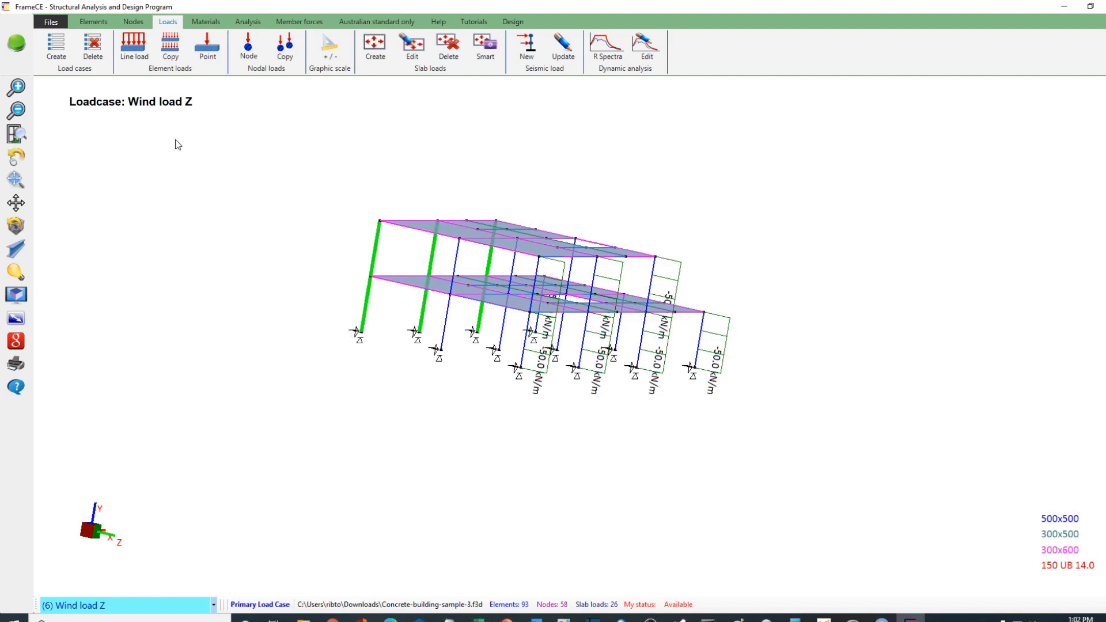
right_click(164, 192)
click(213, 396)
click(45, 170)
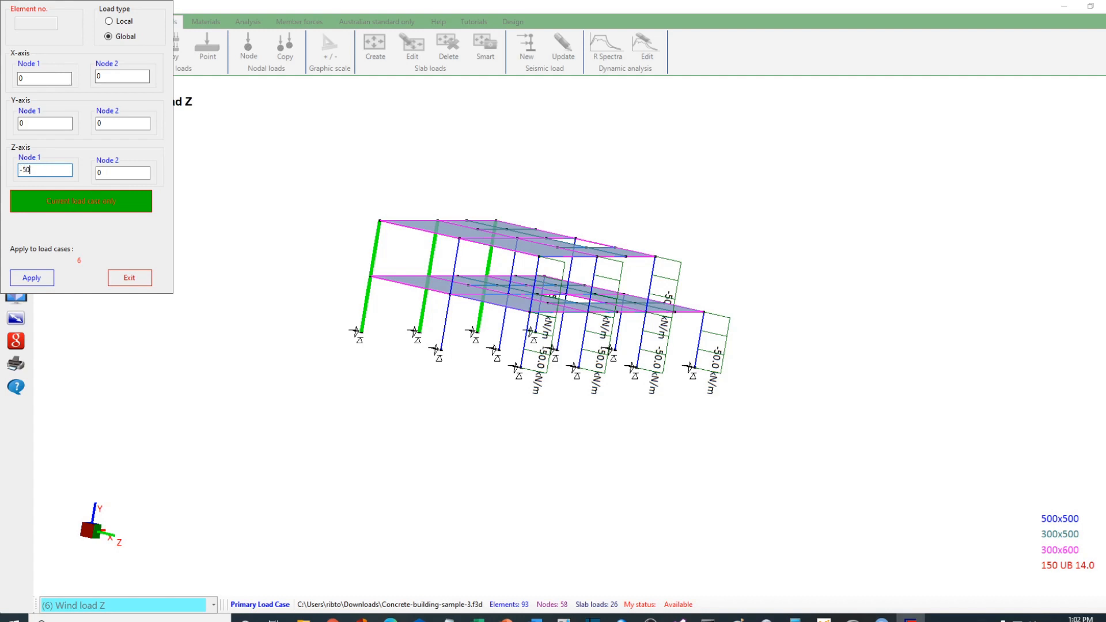
click(32, 278)
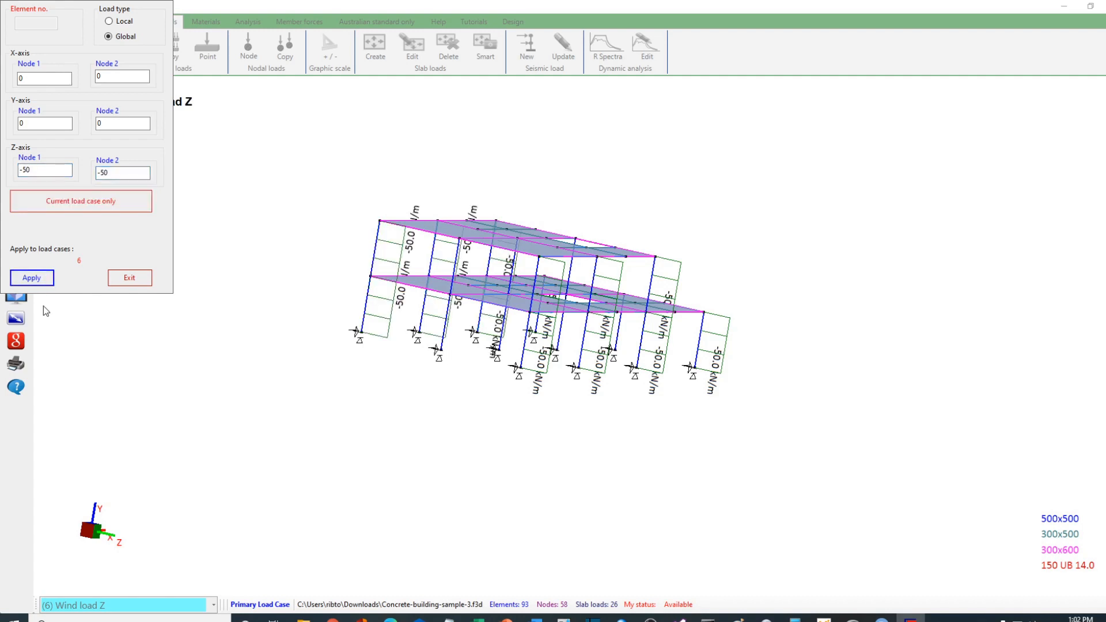
click(129, 278)
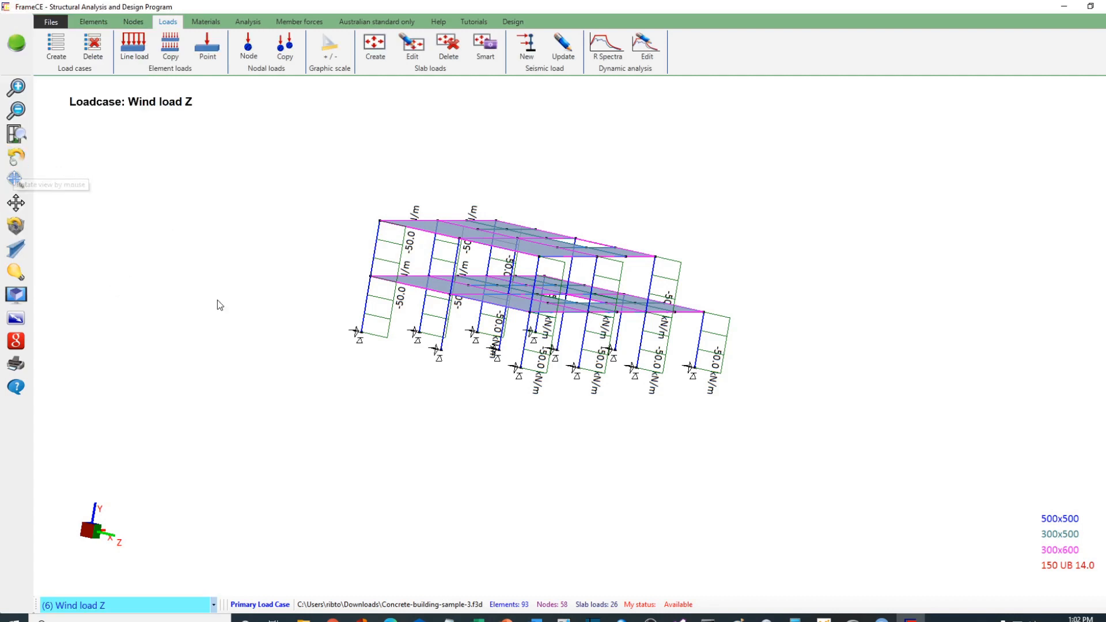
Review the applied loads of each load case in order, from Dead Load through Live Load 2 to Wind Load X and Wind load Z
drag(216, 300, 151, 319)
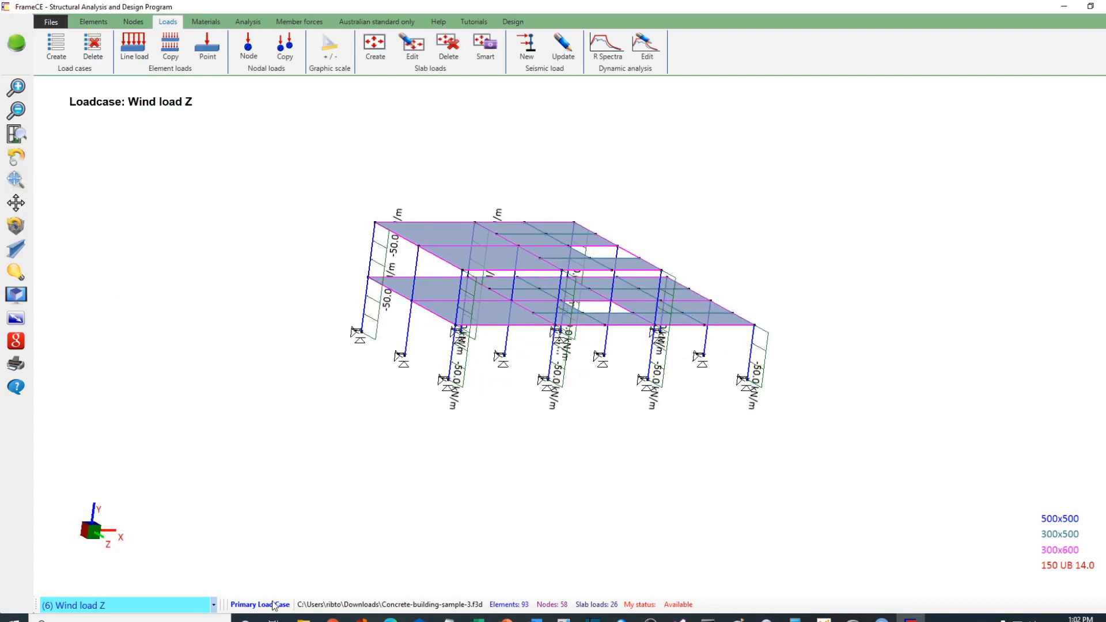
click(191, 603)
click(135, 526)
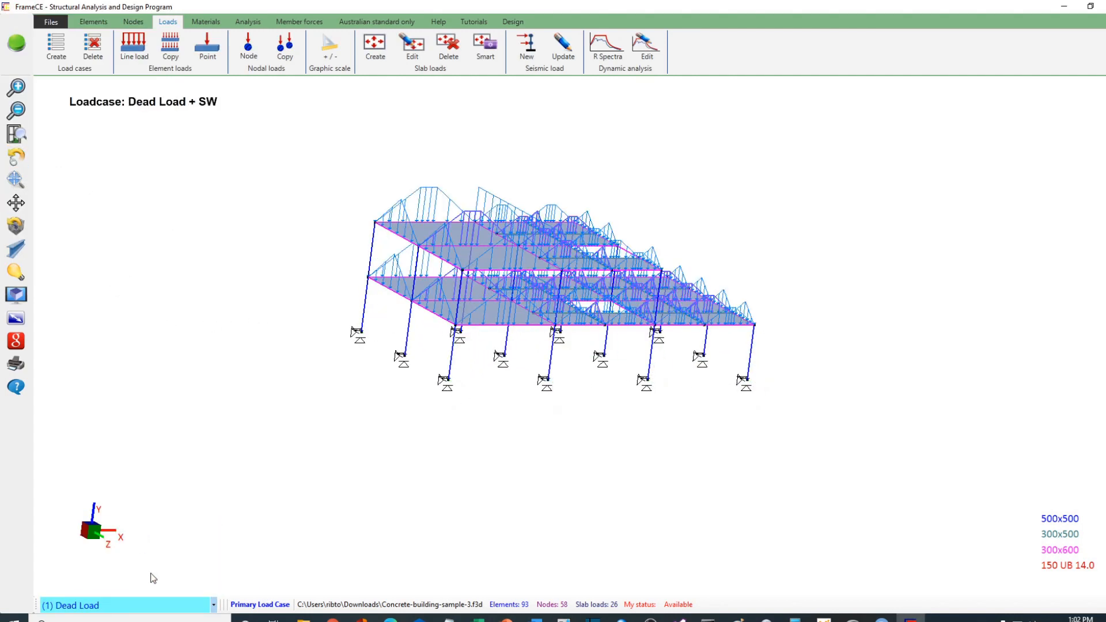
click(147, 604)
click(131, 539)
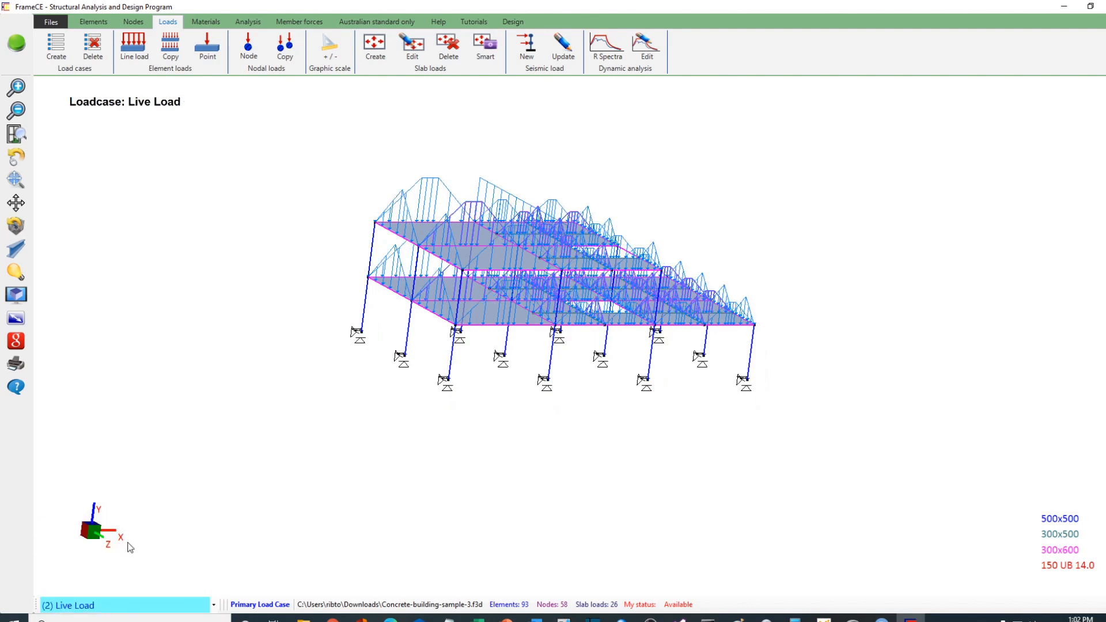
click(143, 606)
click(121, 552)
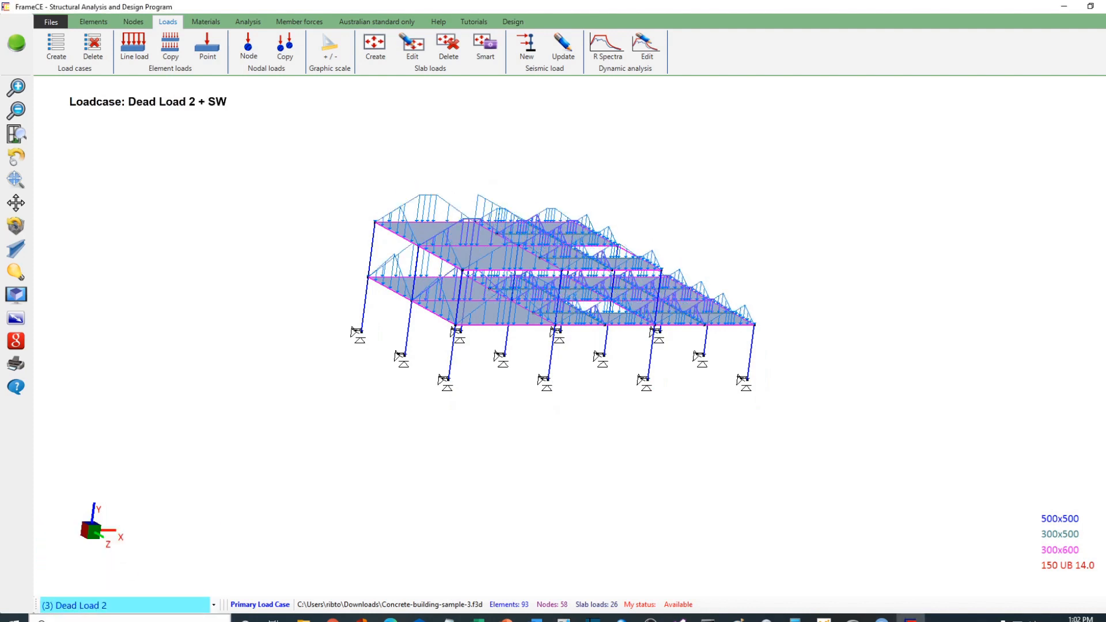
click(147, 605)
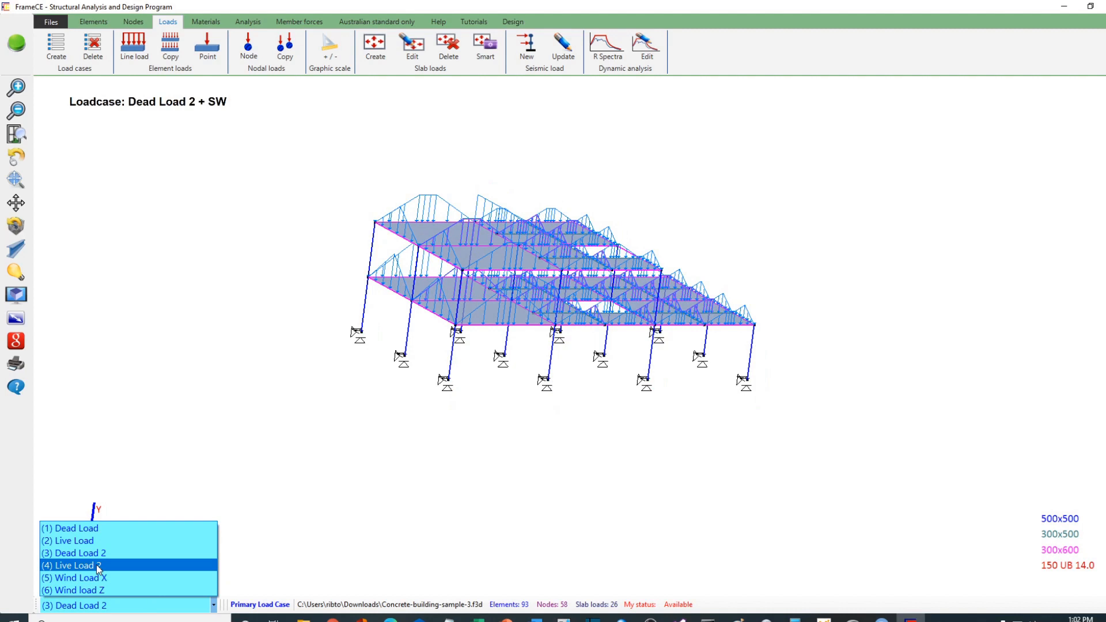
click(115, 566)
click(112, 606)
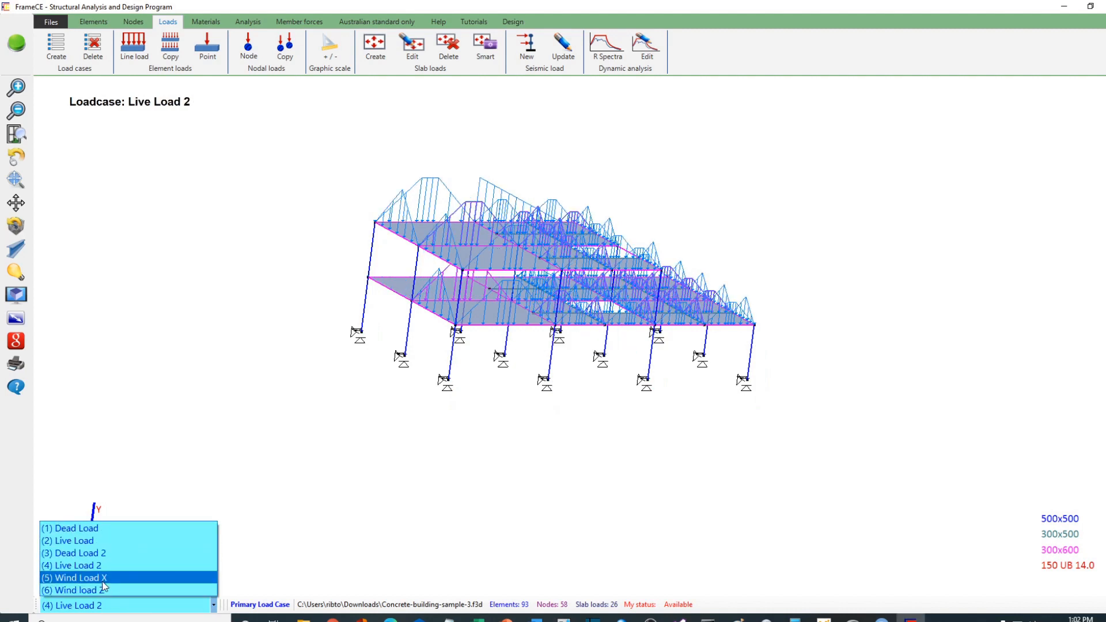
click(104, 578)
click(134, 606)
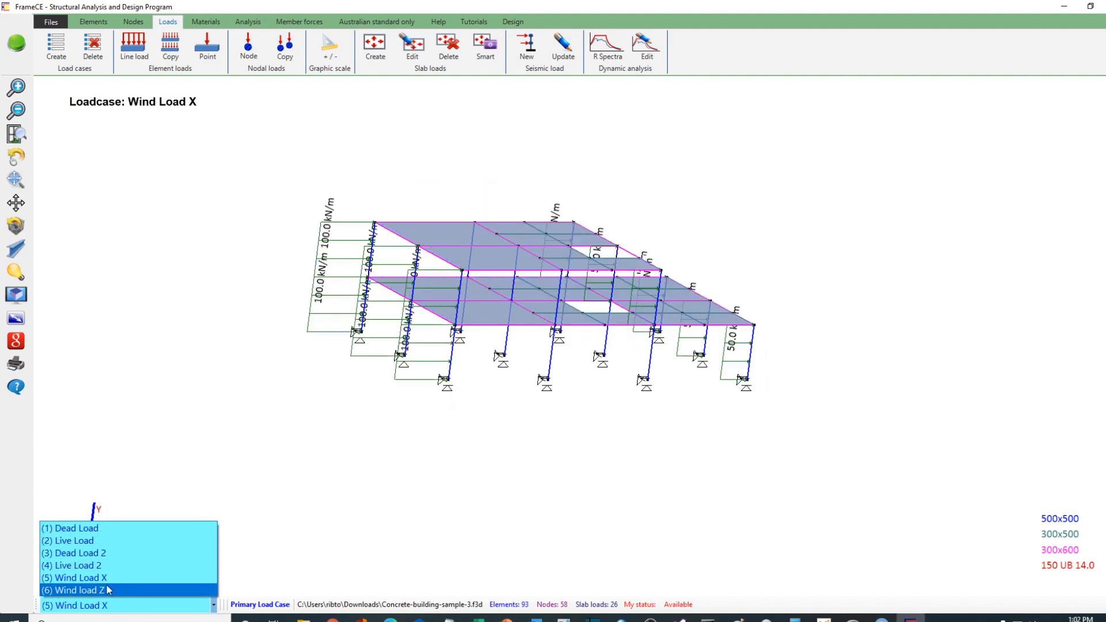
click(109, 589)
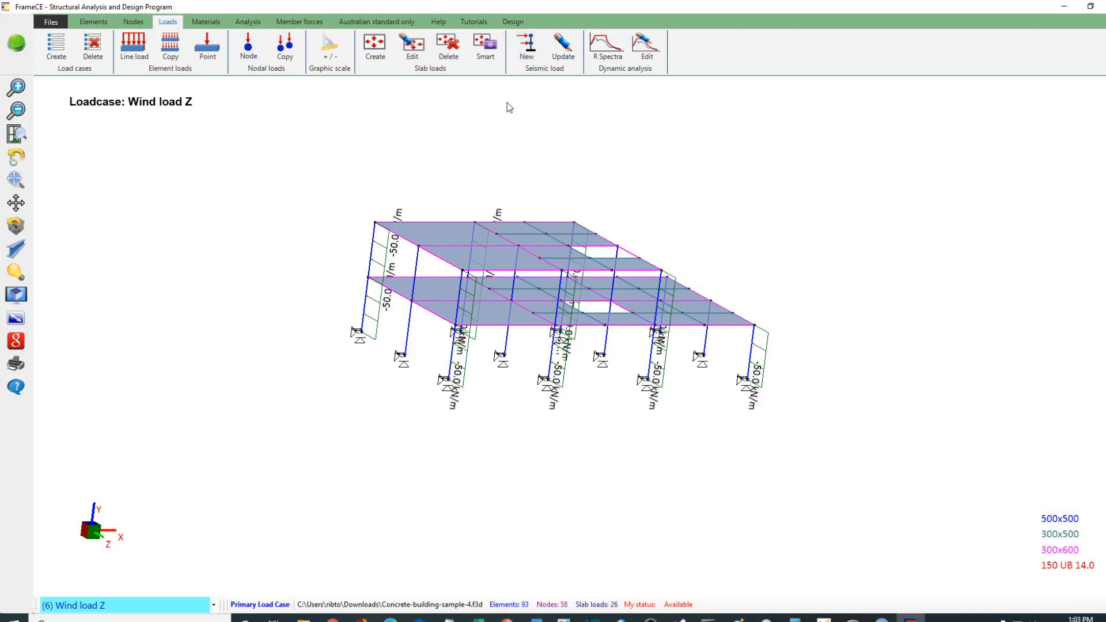
Start a new seismic load case named Seismic X with a Dead Load factor of 1.0 and a Live Load factor of 0.25
click(528, 46)
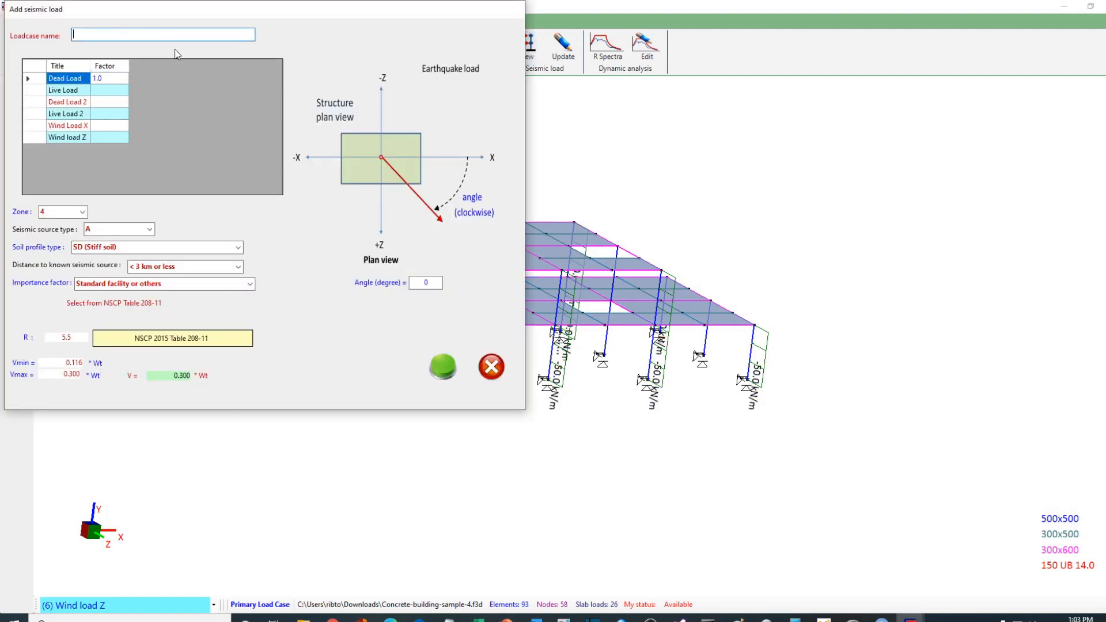
text(T)
text(eis)
text(mic X)
click(118, 82)
click(116, 78)
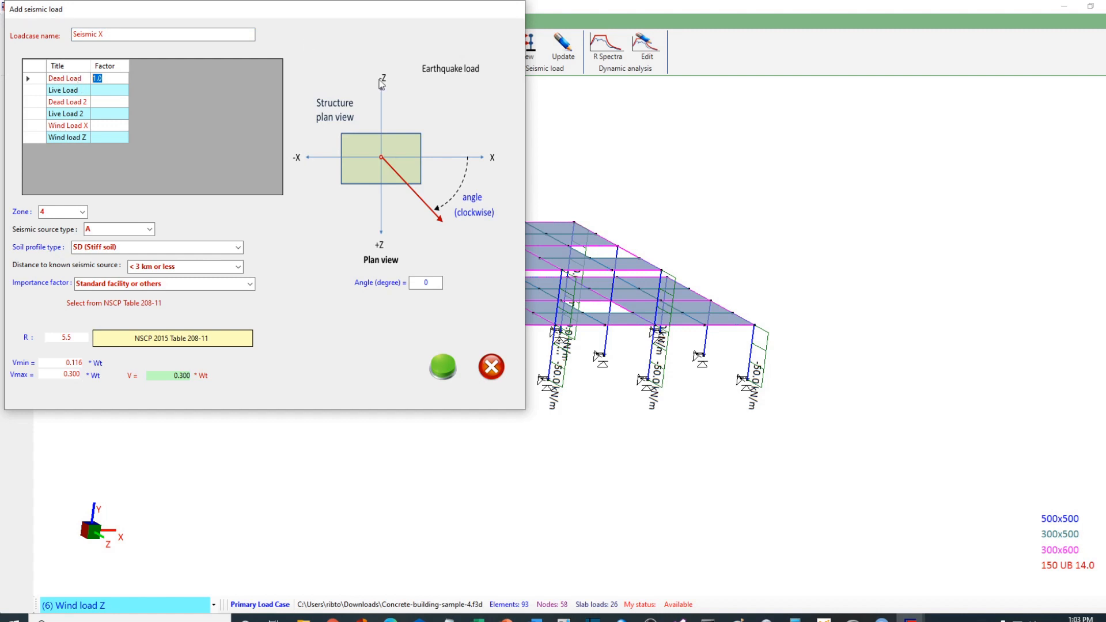
click(100, 88)
text(0.25)
Set seismic zone 4, a distance to the known seismic source of 10 km, and the importance factor to Standard facility or others
click(74, 212)
click(64, 233)
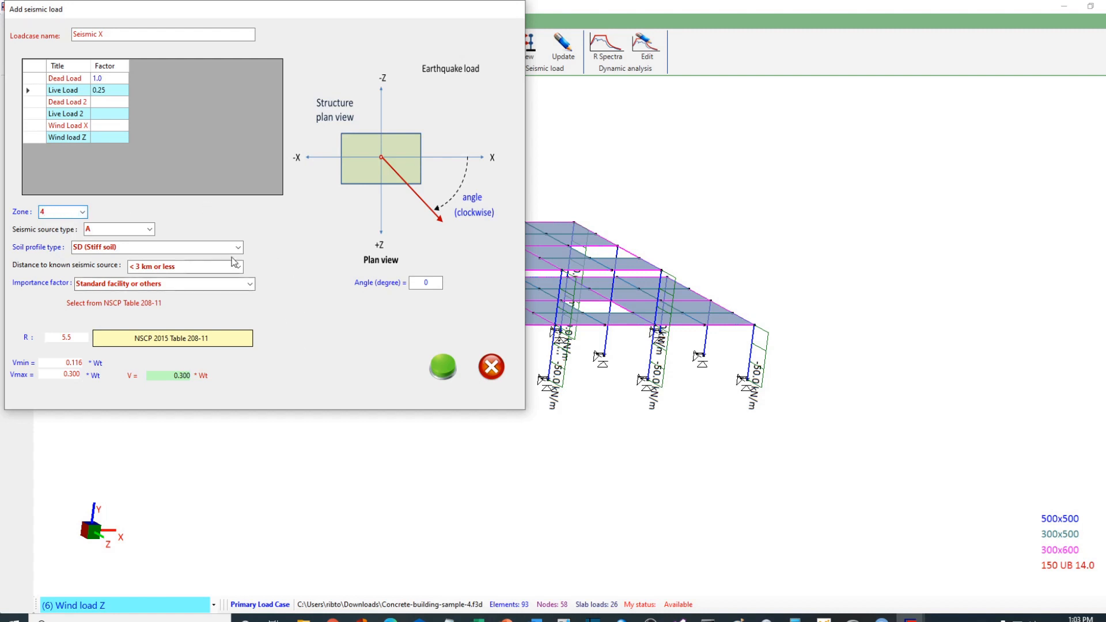
click(164, 267)
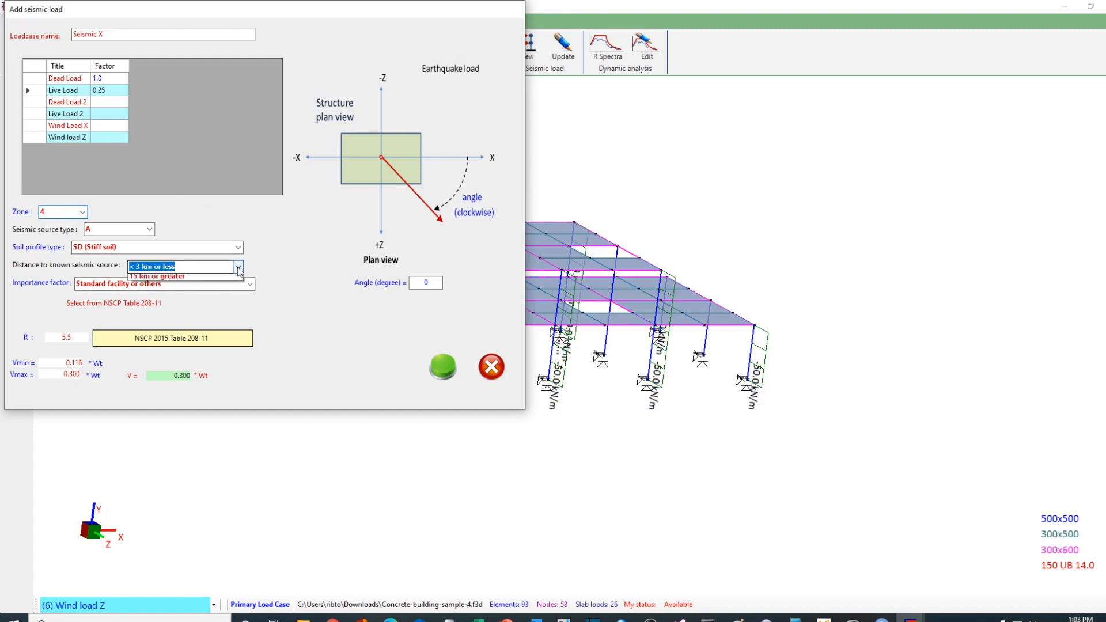
click(161, 297)
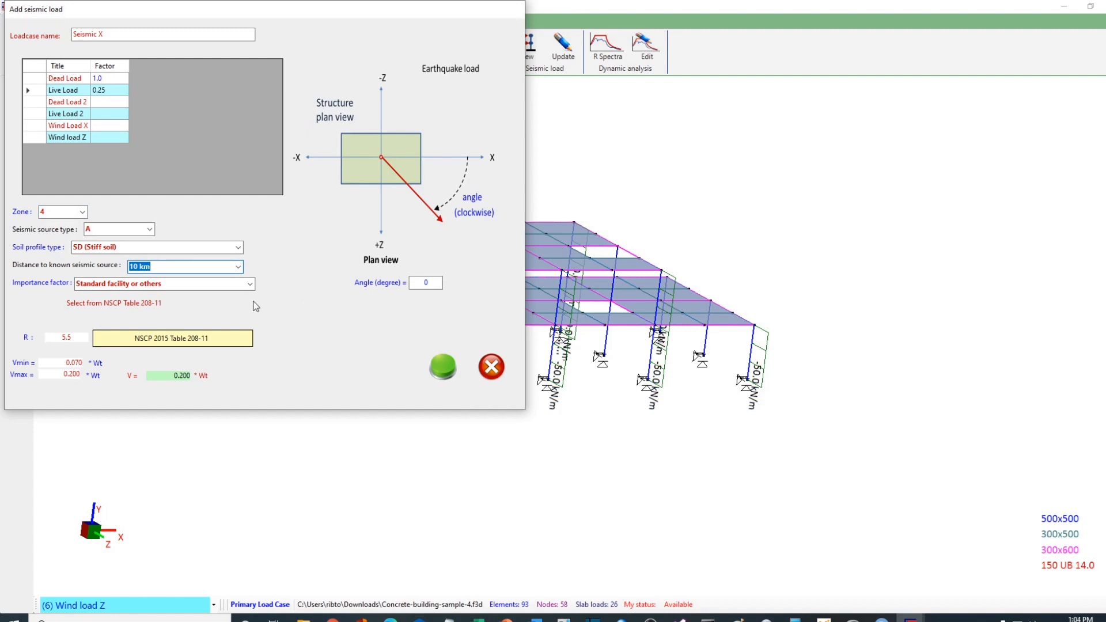
click(250, 284)
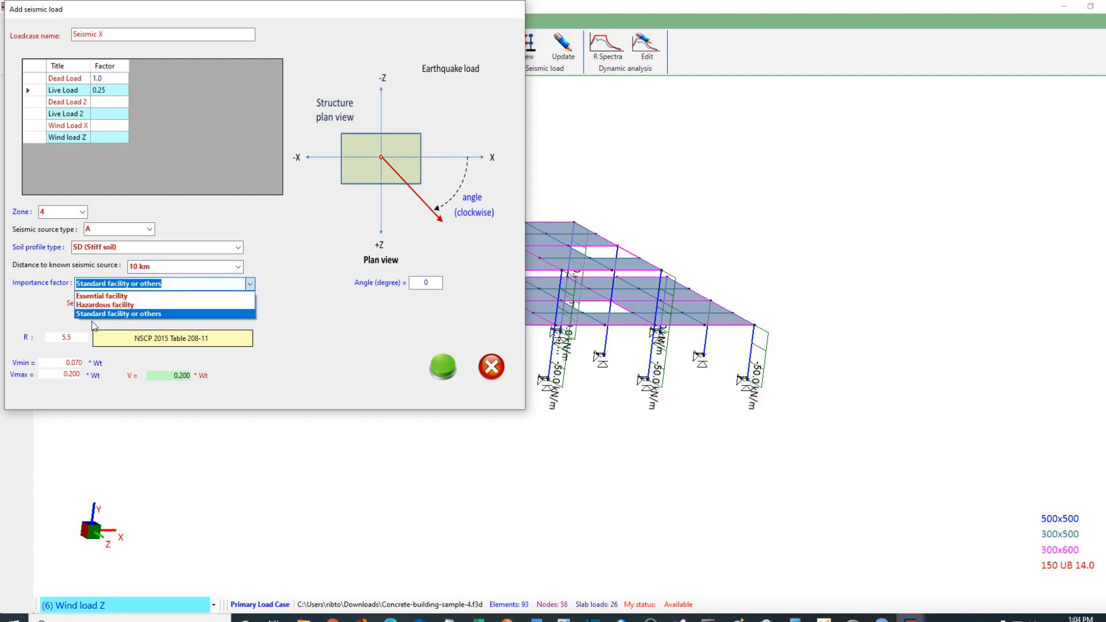
click(95, 314)
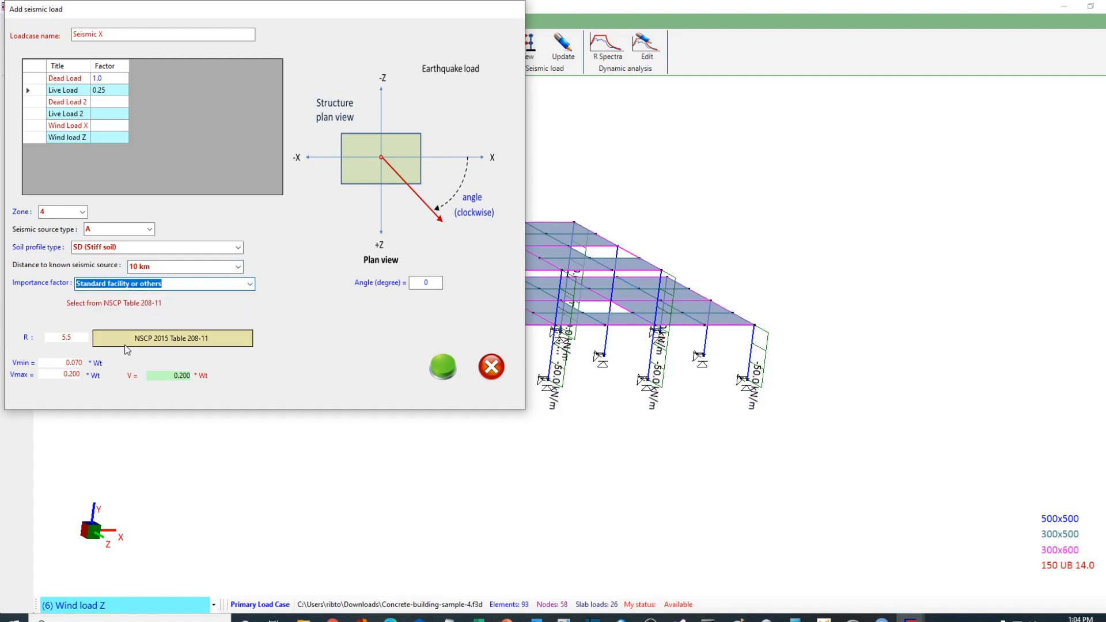
Choose a concrete moment-resisting frame with intermediate reinforced concrete moment frames as the resisting system from NSCP 2015 Table 208-11
click(174, 341)
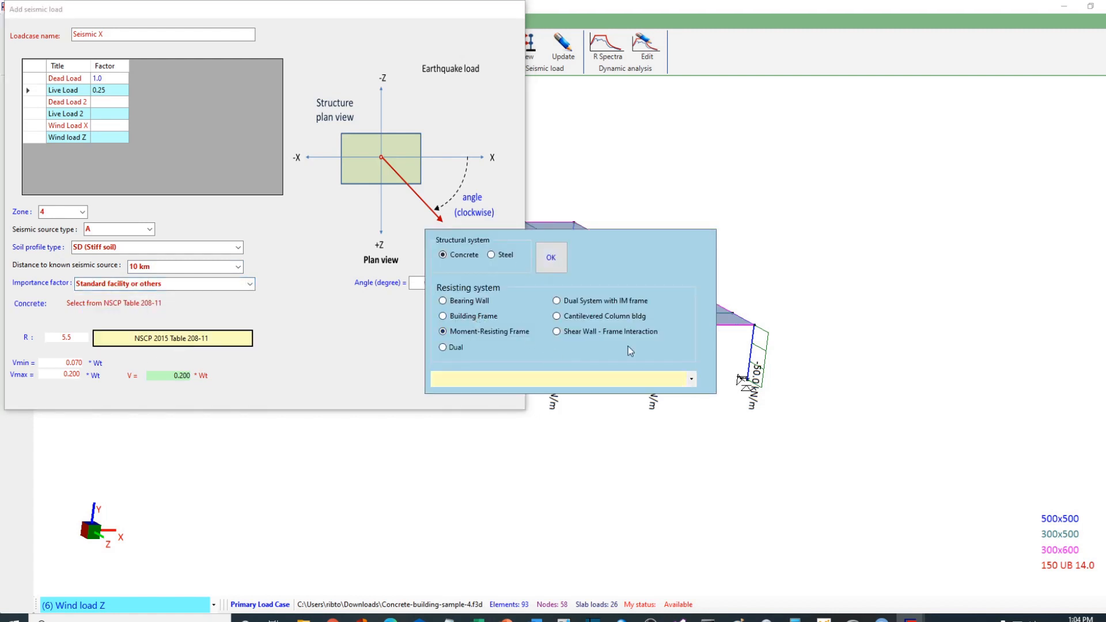
click(691, 379)
click(458, 401)
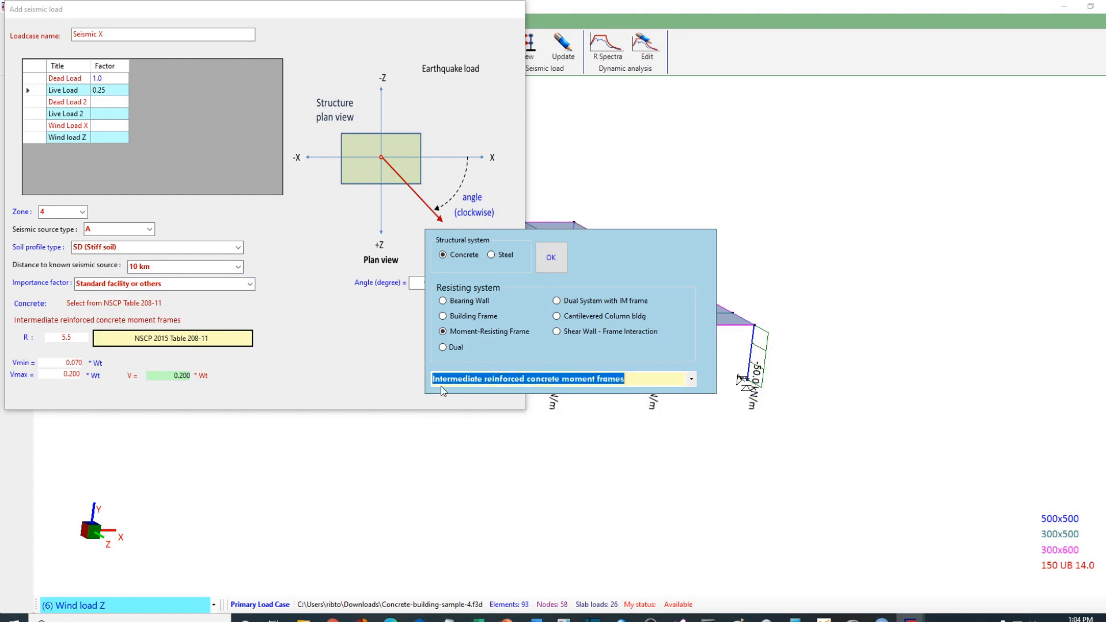
click(552, 262)
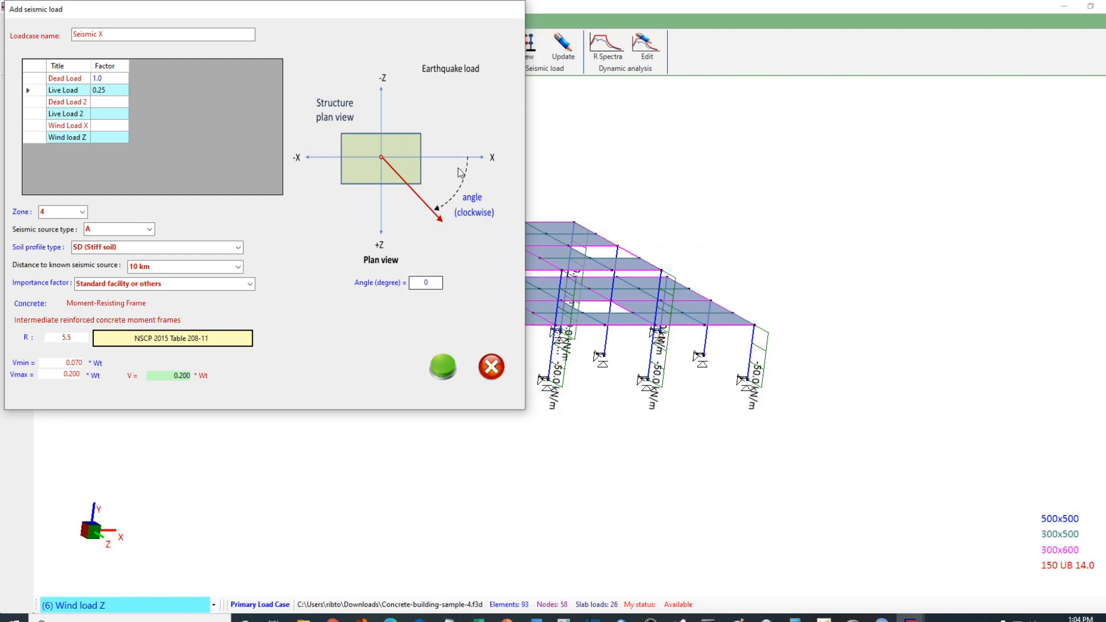
Set the earthquake angle to 0 degrees, create the Seismic X load case, and display it on the model
double_click(427, 282)
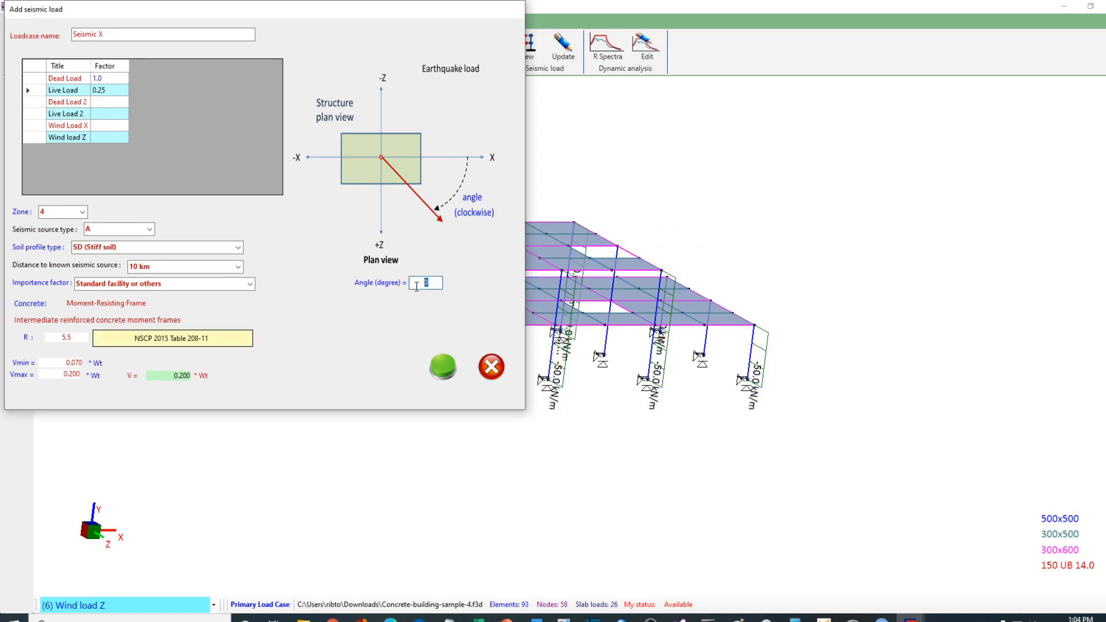
text(0)
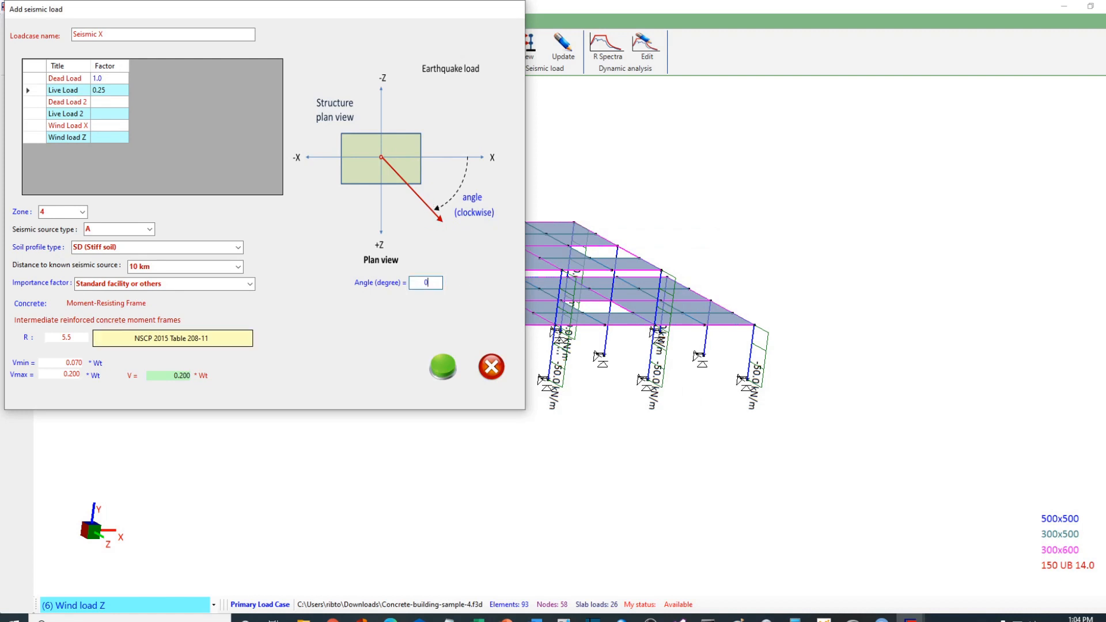
click(443, 371)
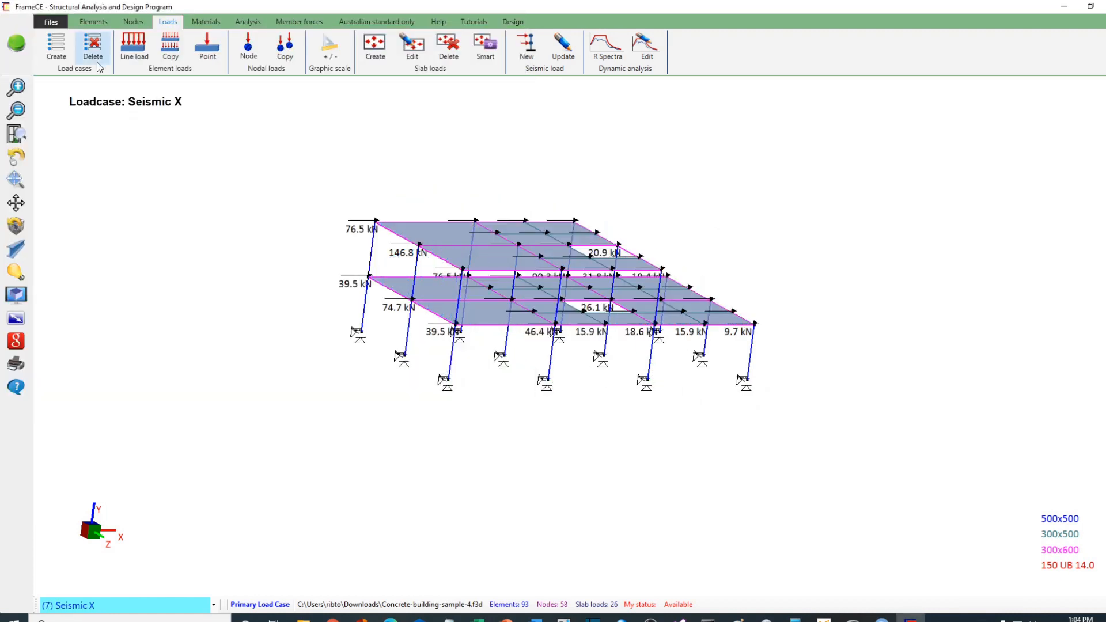
click(121, 606)
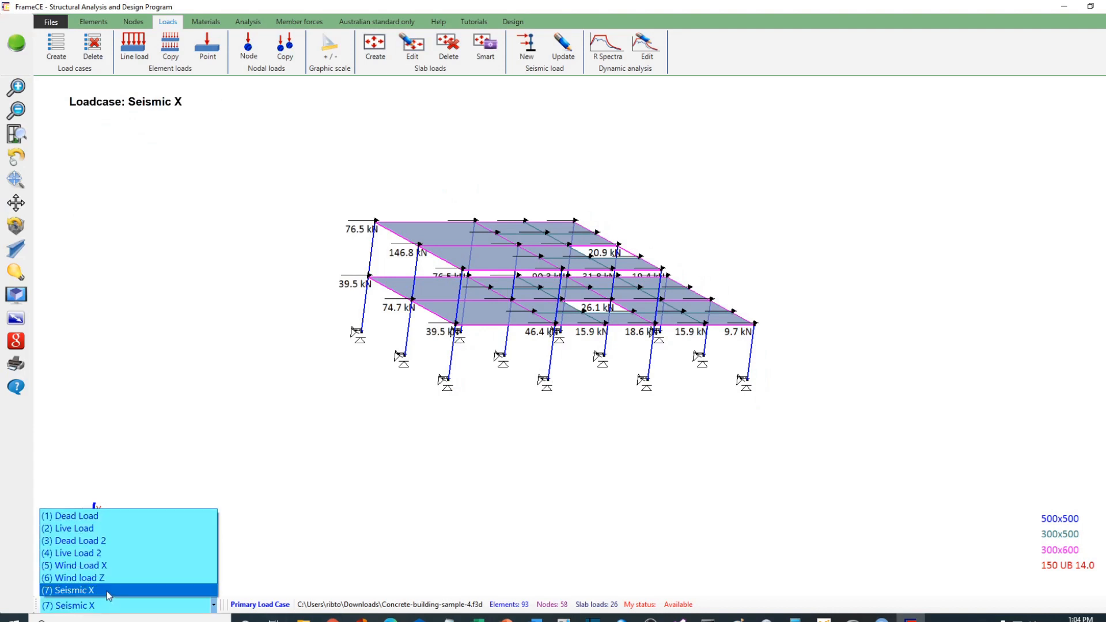
click(108, 593)
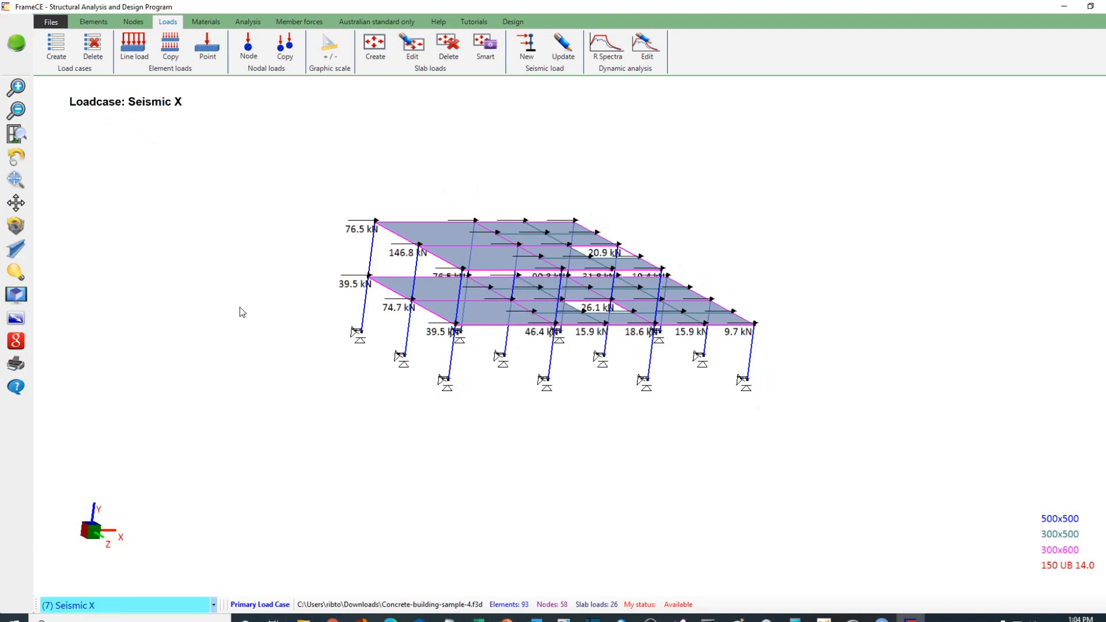
Start a new seismic load case named Seismic Z with a Live Load factor of 0.25
click(526, 46)
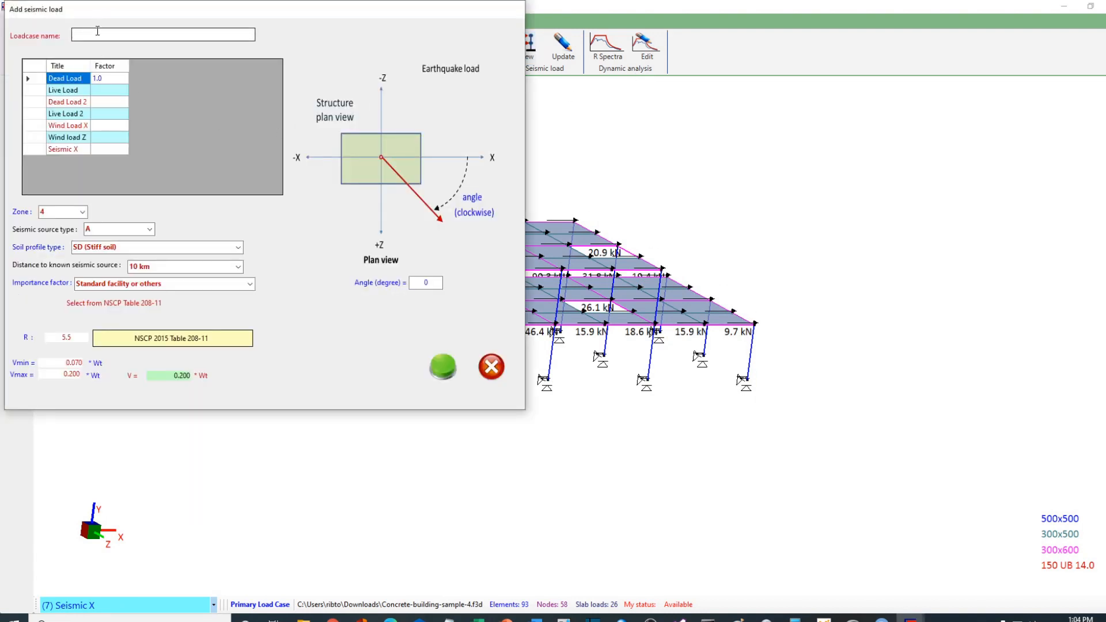
click(178, 31)
text(Sei)
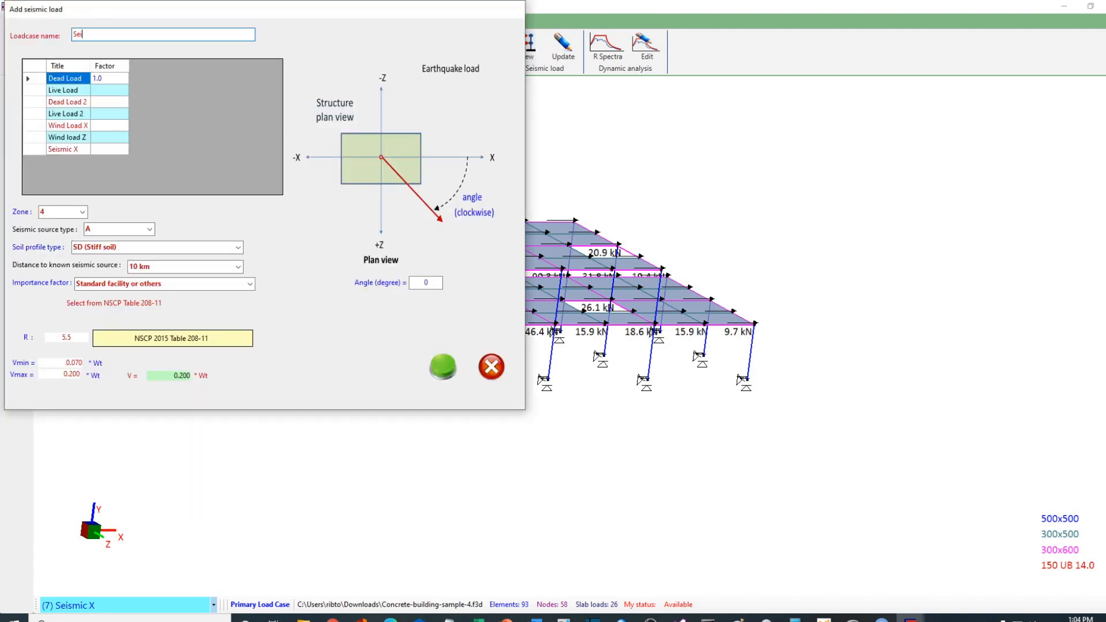
text(smic Z)
click(109, 90)
text(0.25)
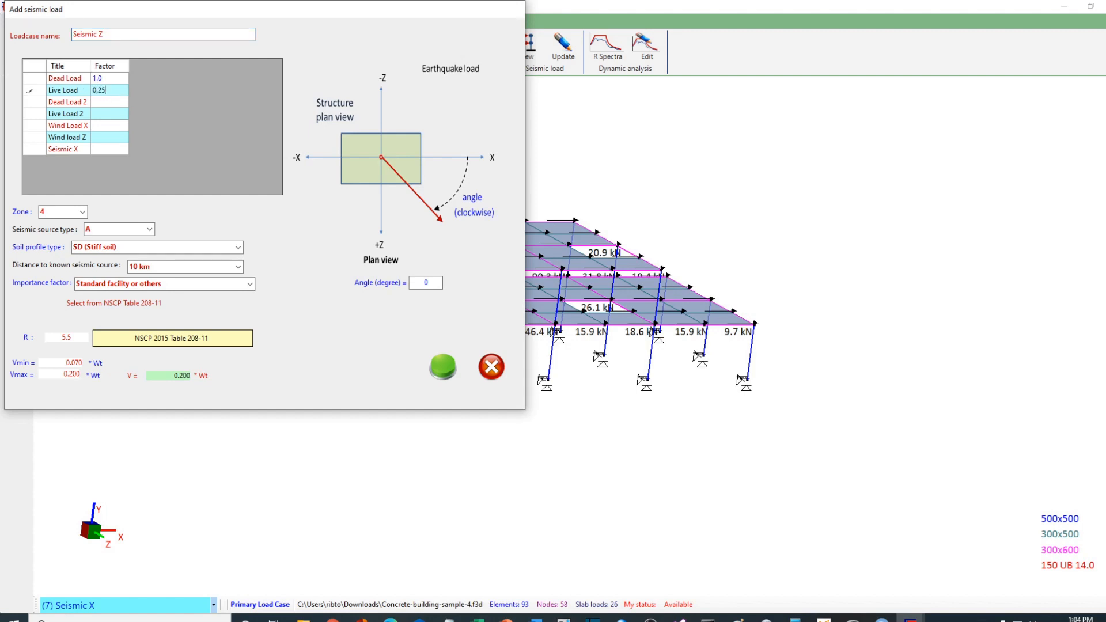
Choose 10 km as Seismic Z's distance to the known seismic source, with Standard facility or others as the importance factor
click(173, 267)
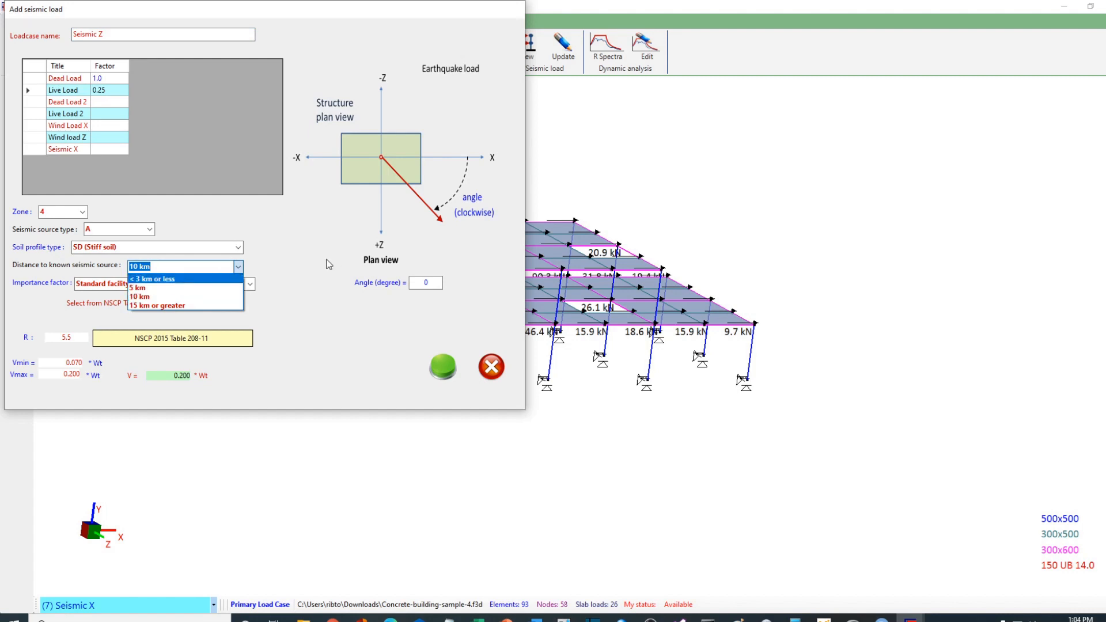
click(170, 297)
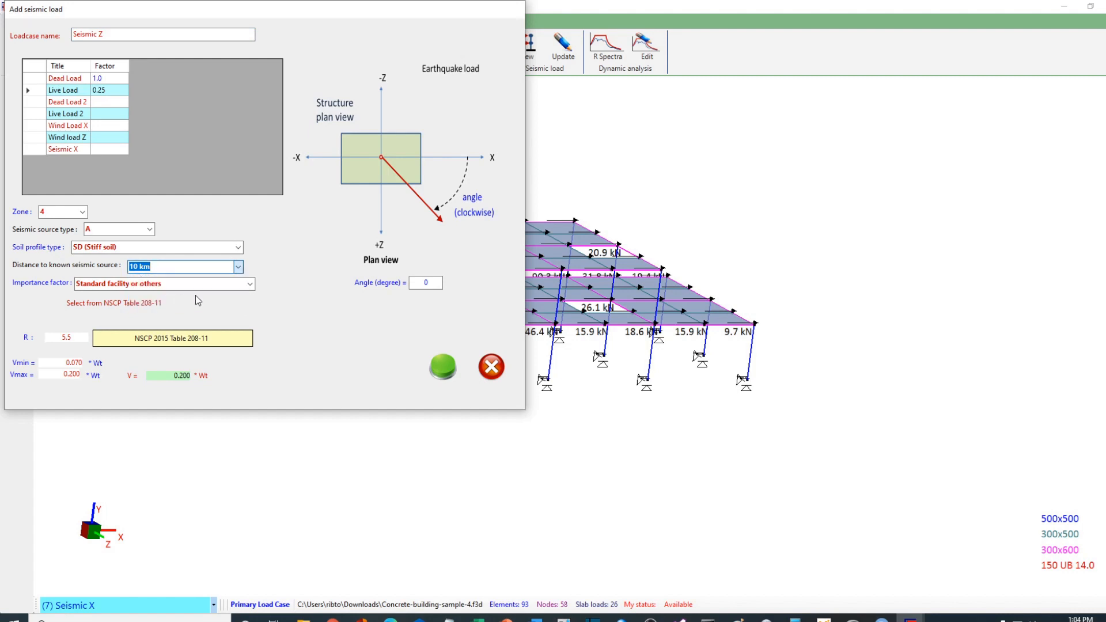
click(251, 284)
click(251, 285)
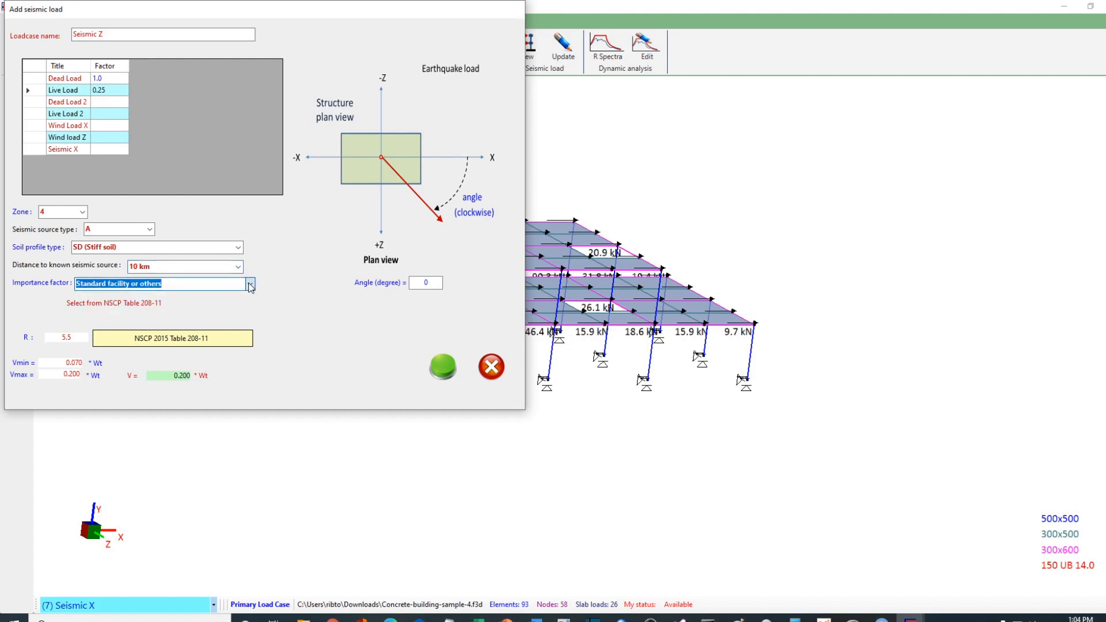
Choose a concrete moment-resisting frame with intermediate reinforced concrete moment frames from NSCP 2015 Table 208-11 for Seismic Z
click(190, 340)
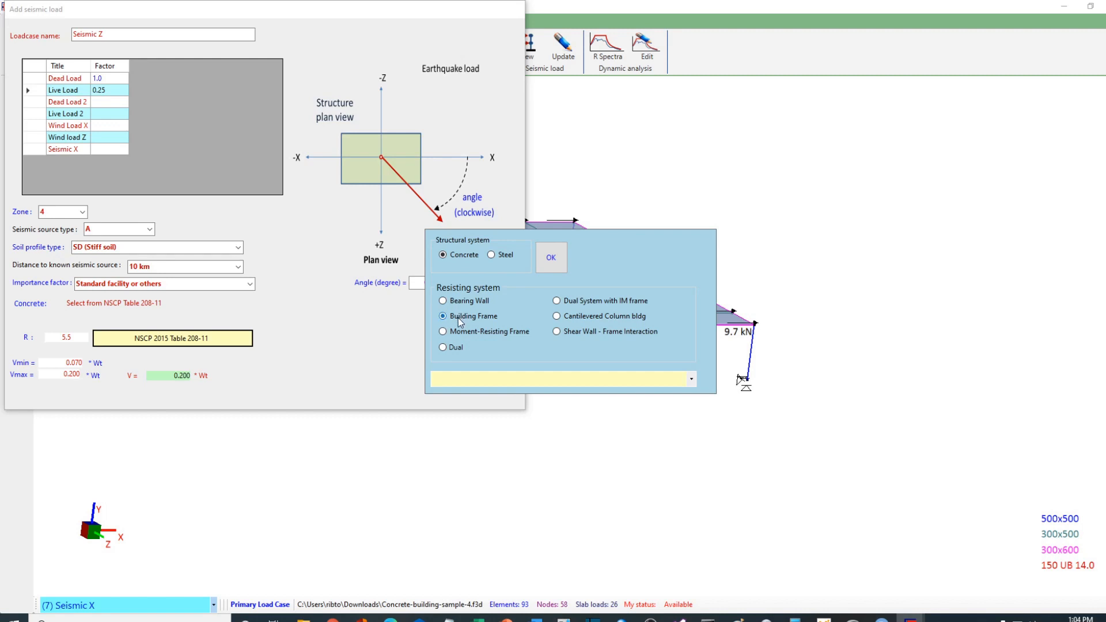
click(687, 379)
click(548, 406)
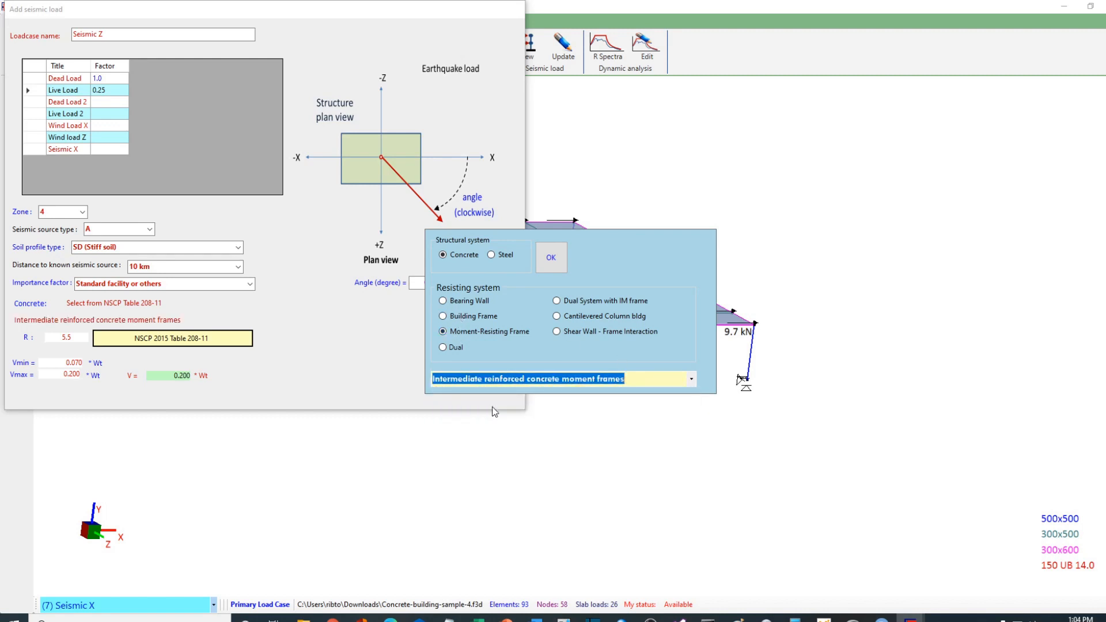
click(551, 259)
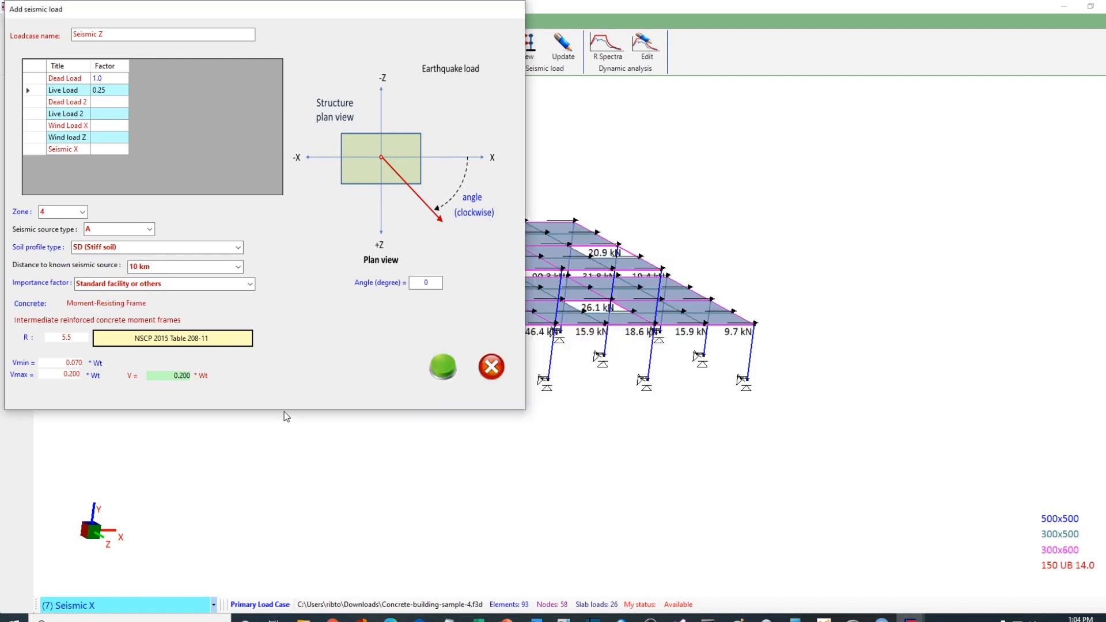
Set the earthquake angle to 270 degrees and create the Seismic Z load case
click(444, 369)
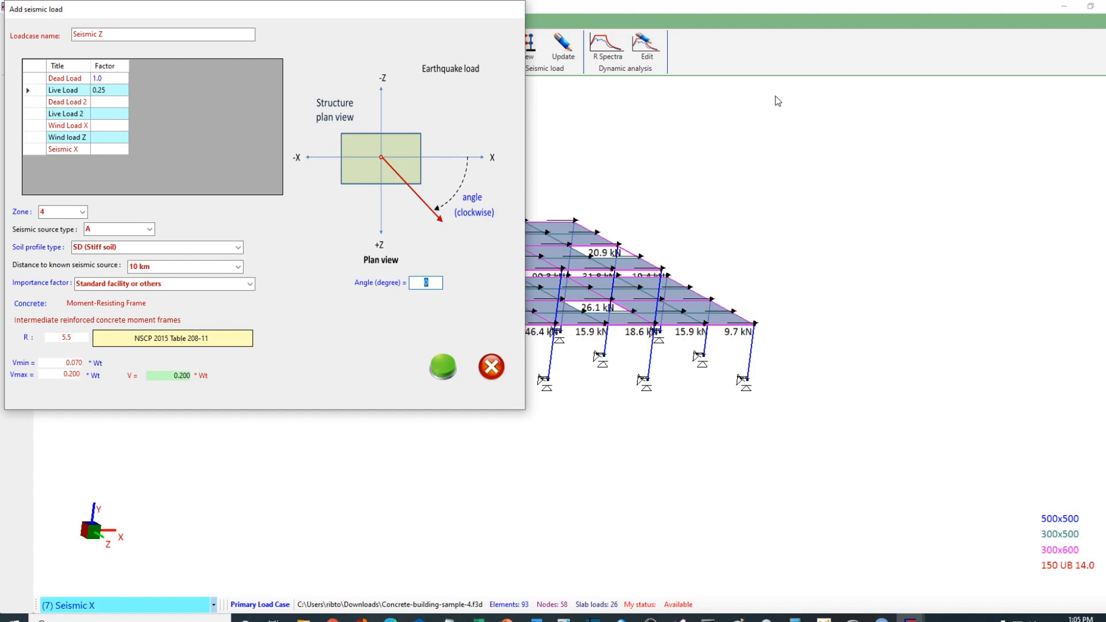
text(270)
click(439, 374)
Hide the slabs in the model display so the Seismic Z nodal load values can be read
click(14, 160)
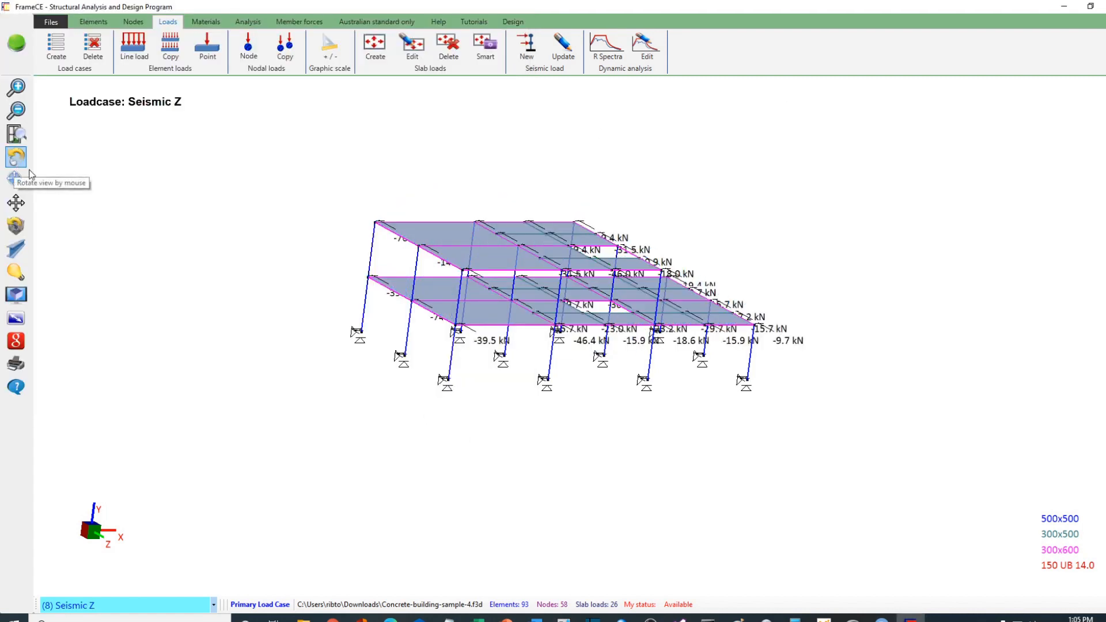
drag(118, 234, 133, 253)
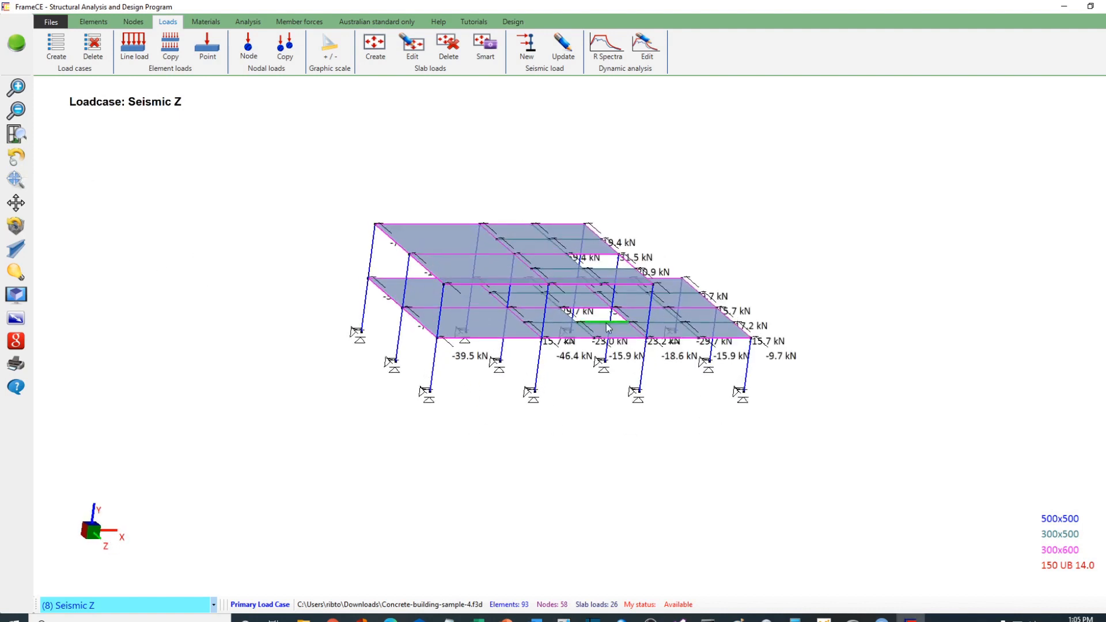
scroll(104, 220, up, 2)
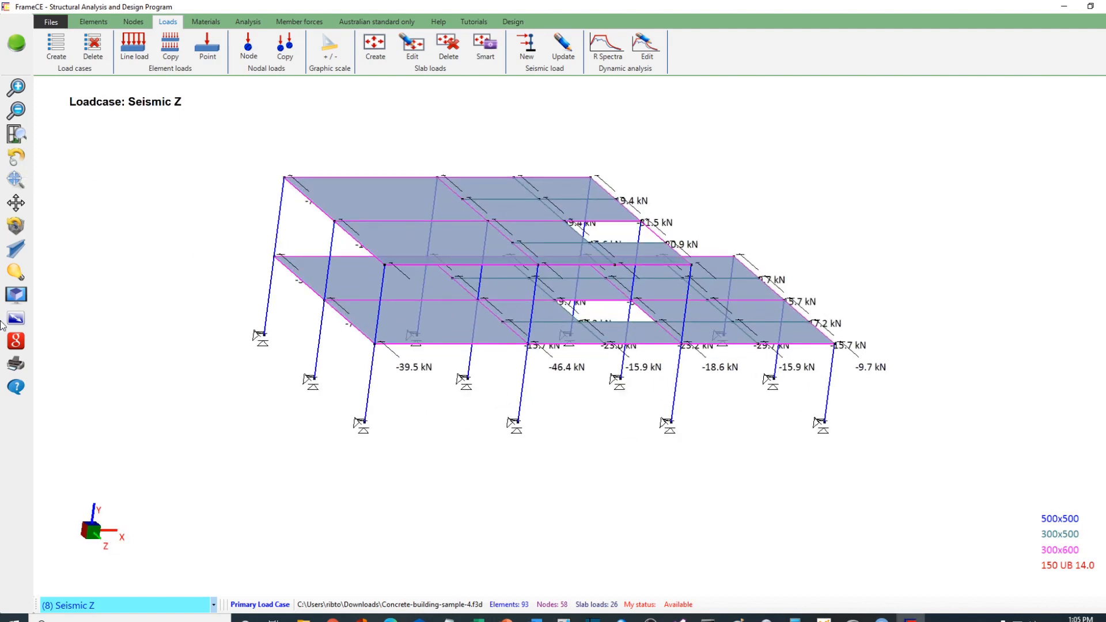
click(17, 161)
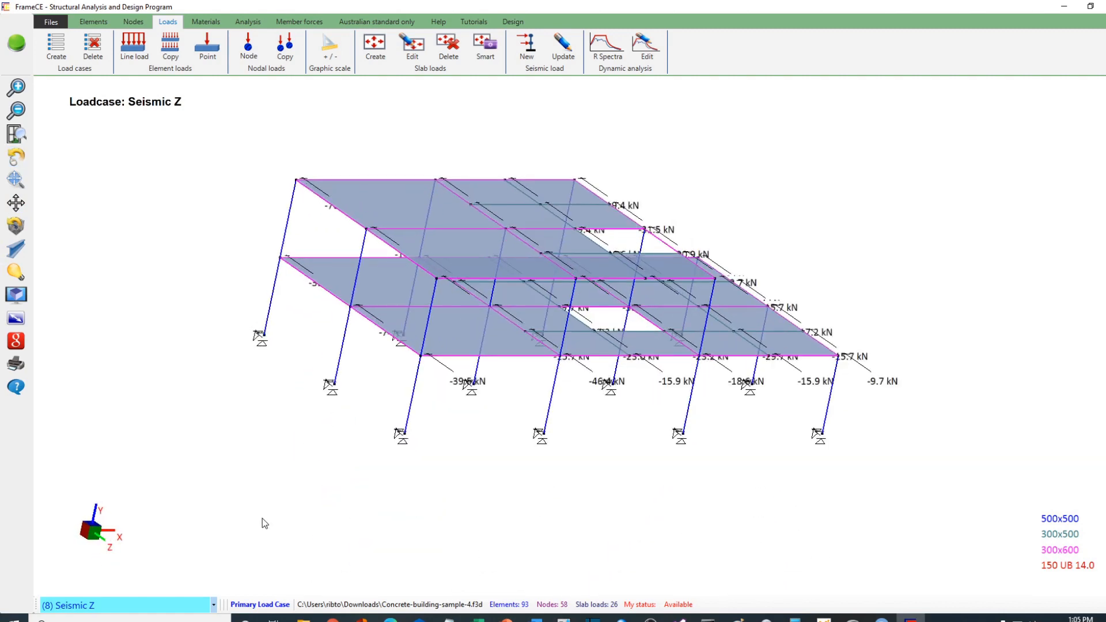
click(17, 318)
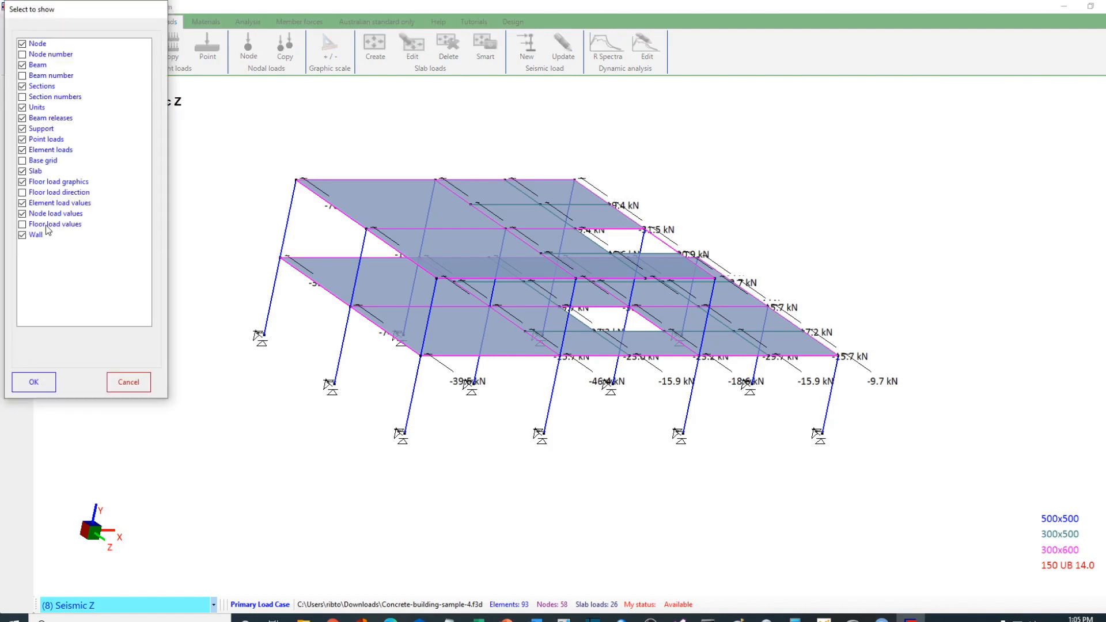
click(32, 172)
click(31, 172)
click(34, 382)
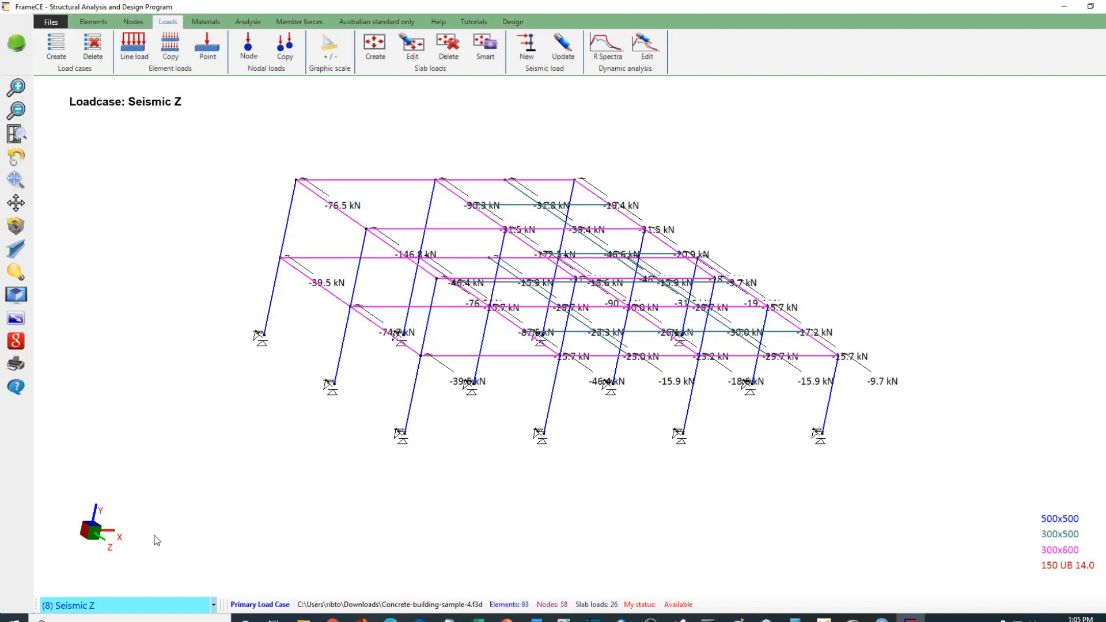
Review the applied loads of the Dead Load, Live Load, Wind Load X, Seismic X and Seismic Z load cases in order
click(125, 605)
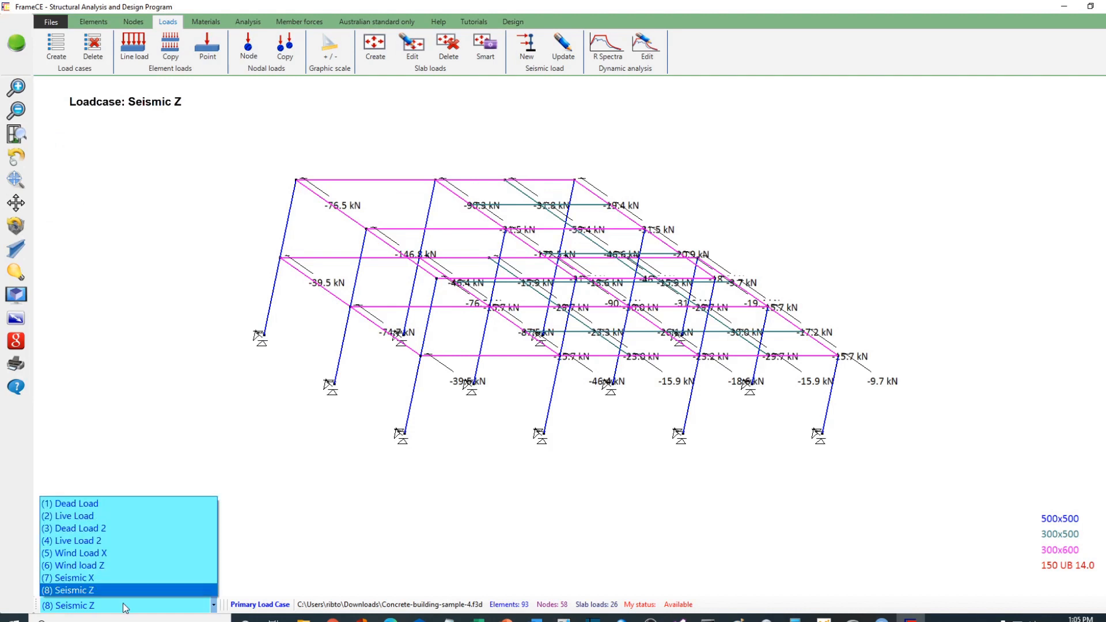
click(105, 503)
click(134, 605)
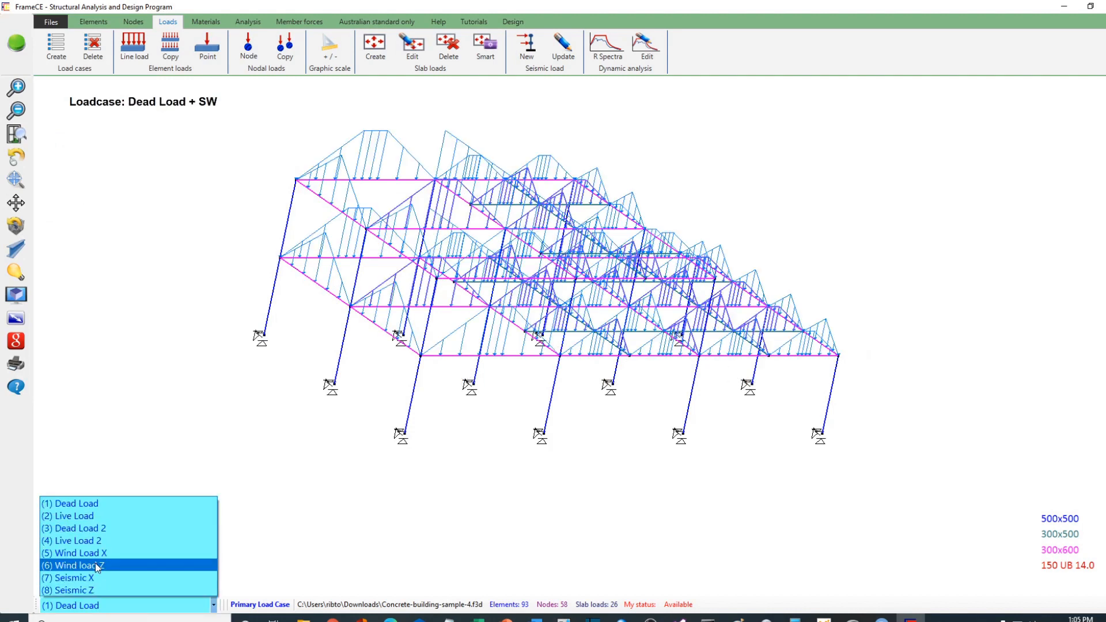
click(87, 516)
click(89, 606)
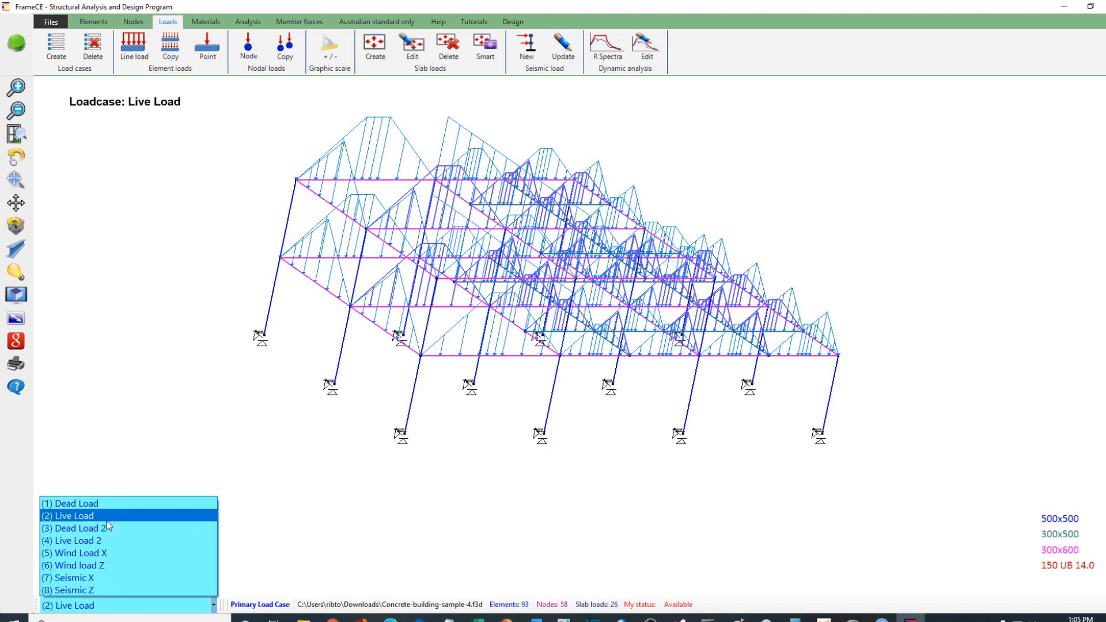
click(106, 553)
click(106, 602)
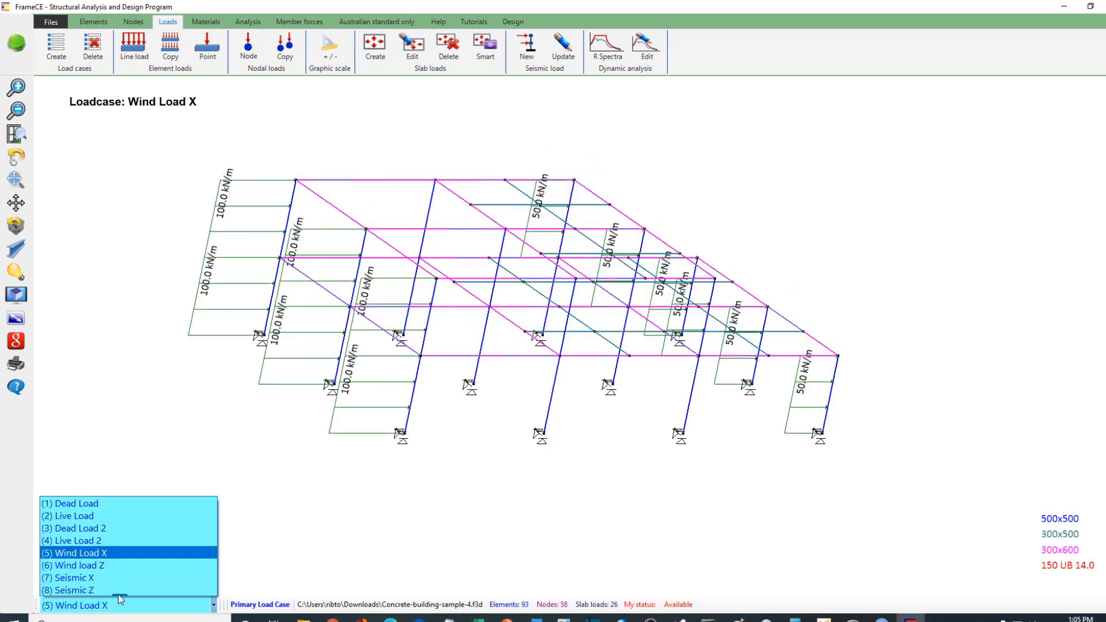
click(101, 578)
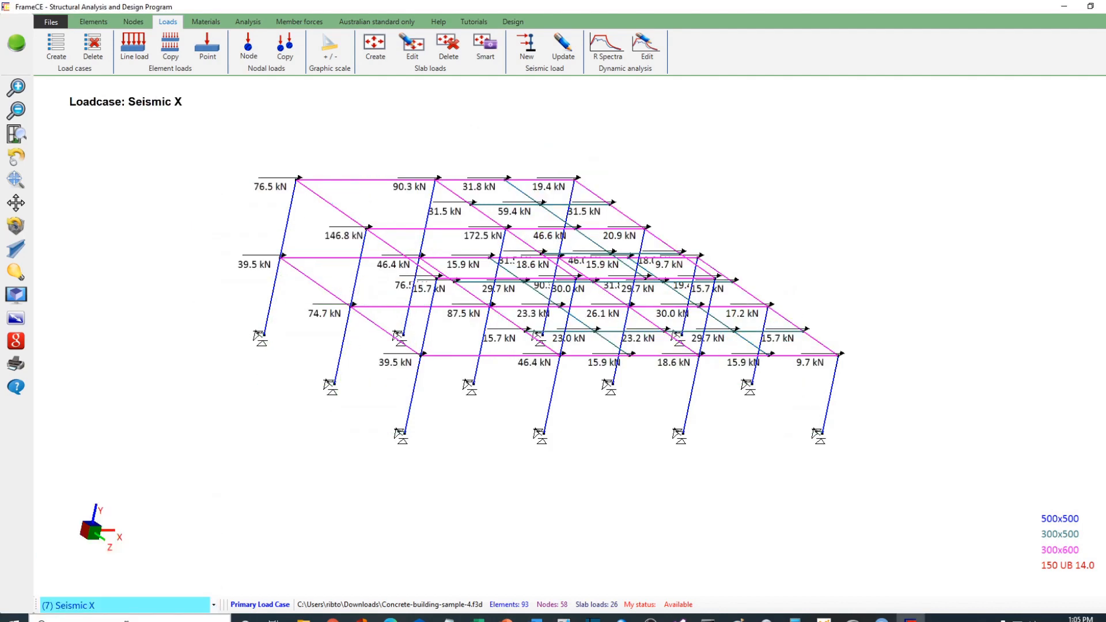
click(112, 605)
click(93, 591)
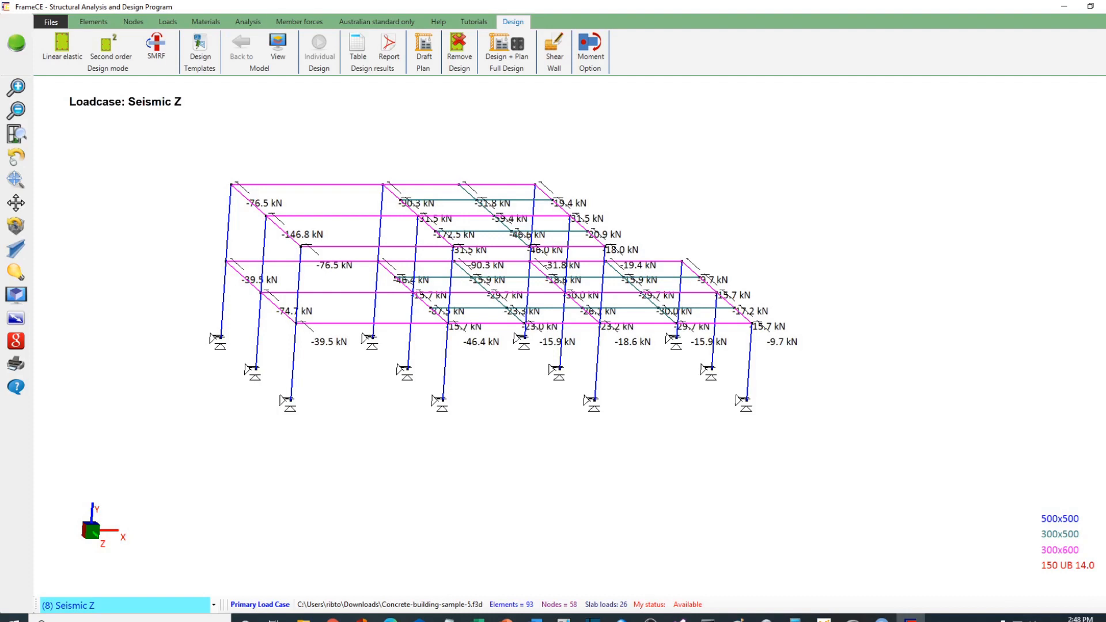
Start a new combination load case titled 1.2DL + 1.5LL
click(167, 22)
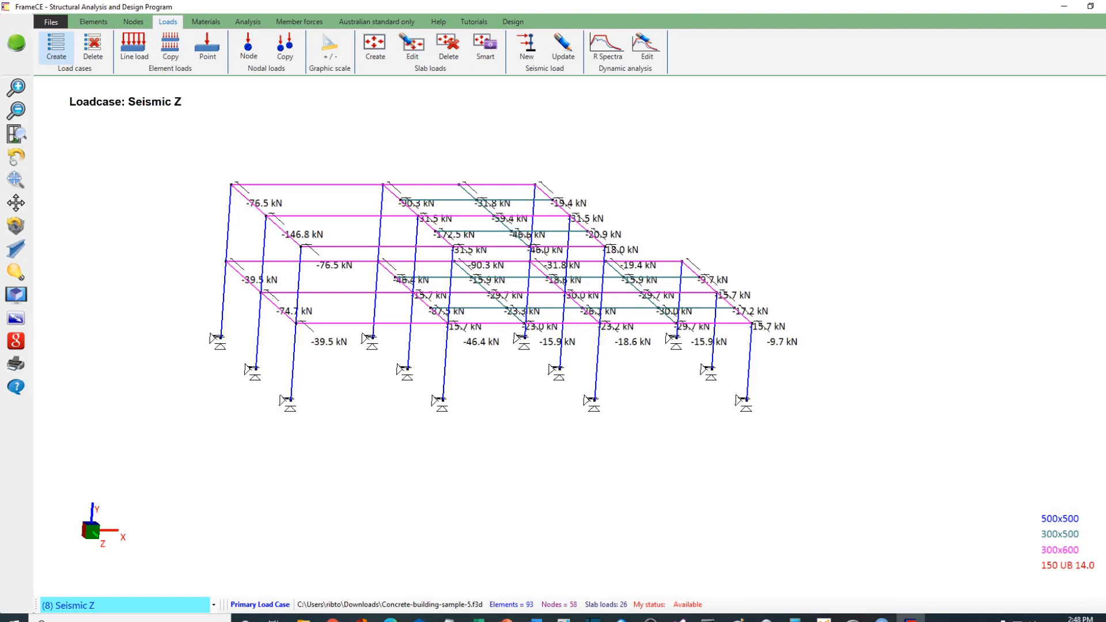
click(56, 46)
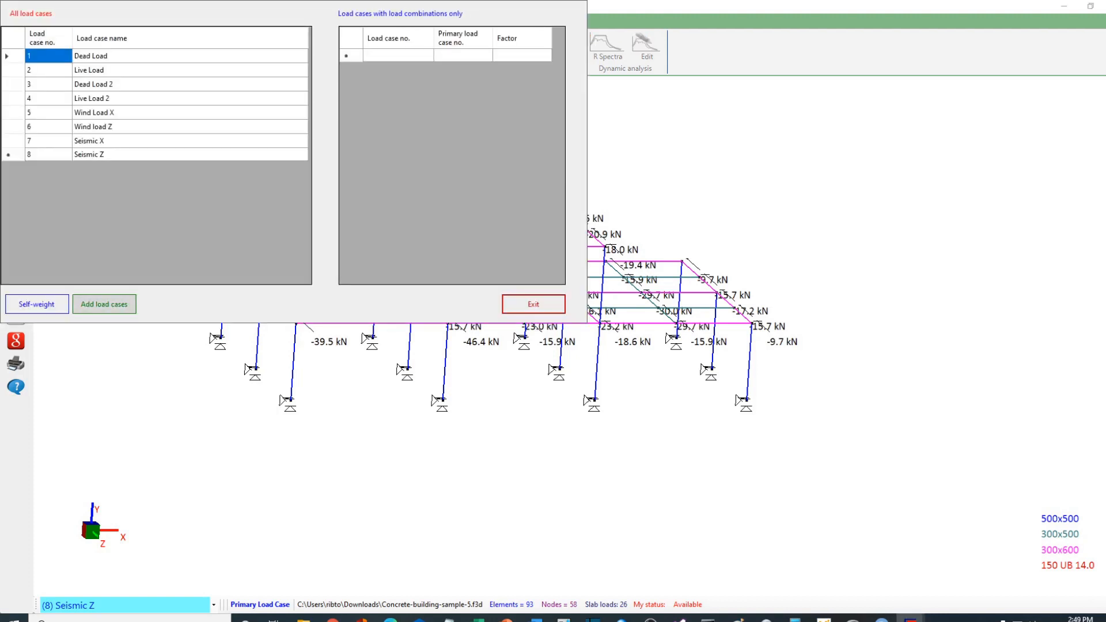
click(104, 304)
click(47, 33)
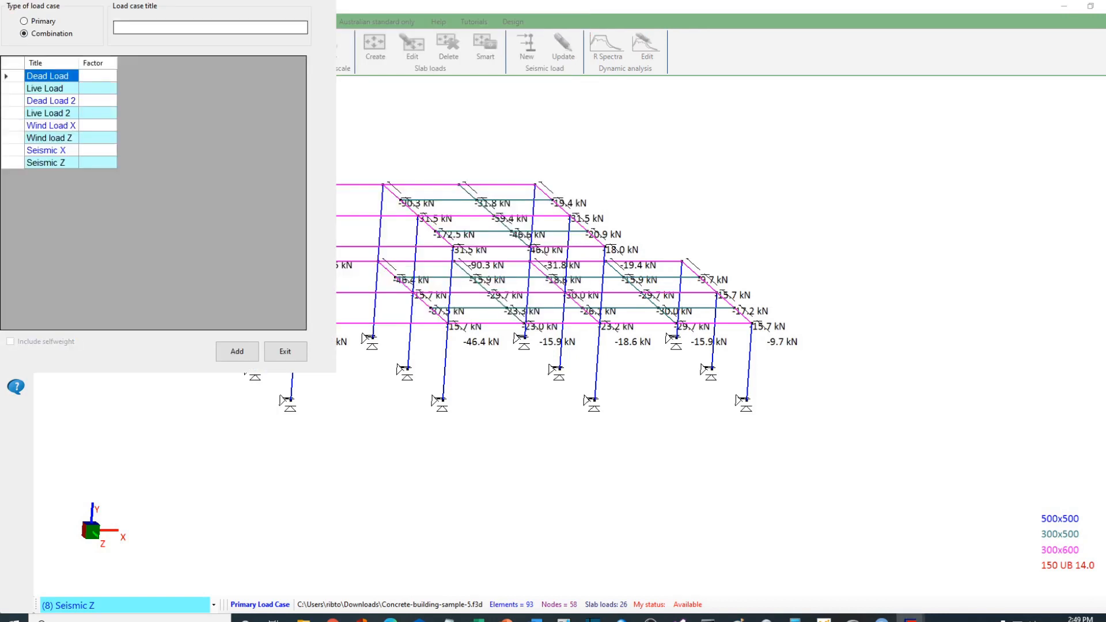
click(190, 28)
text(1)
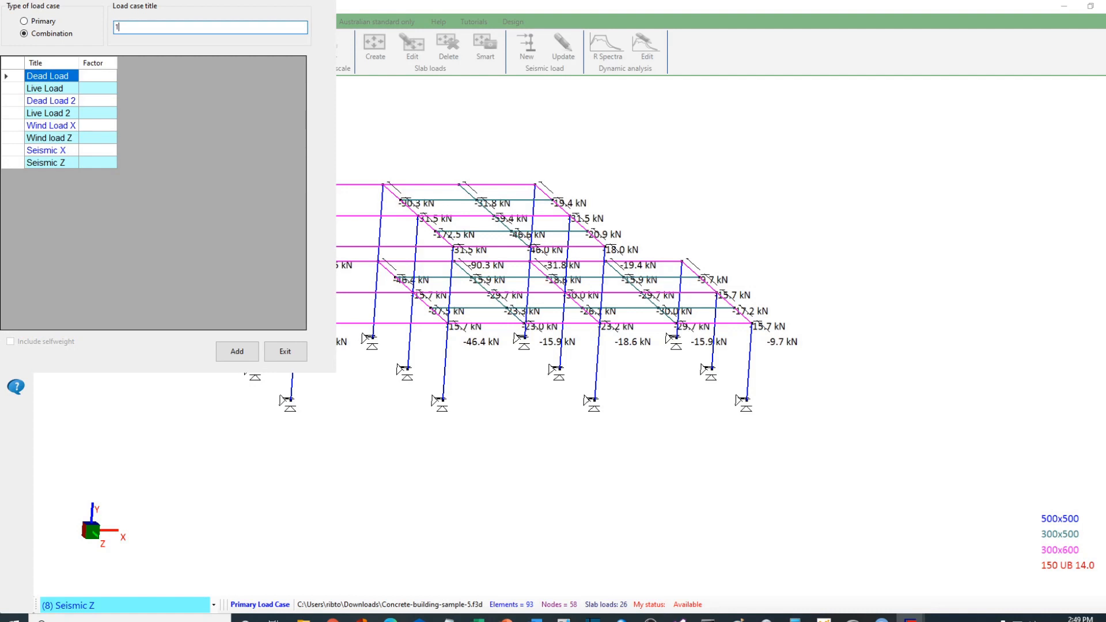
text(.2D)
text(L + 1.5LL)
Assign factors of 1.2 to Dead Load and 1.5 to Live Load, and add the combination to the load cases
click(98, 76)
text(1.2)
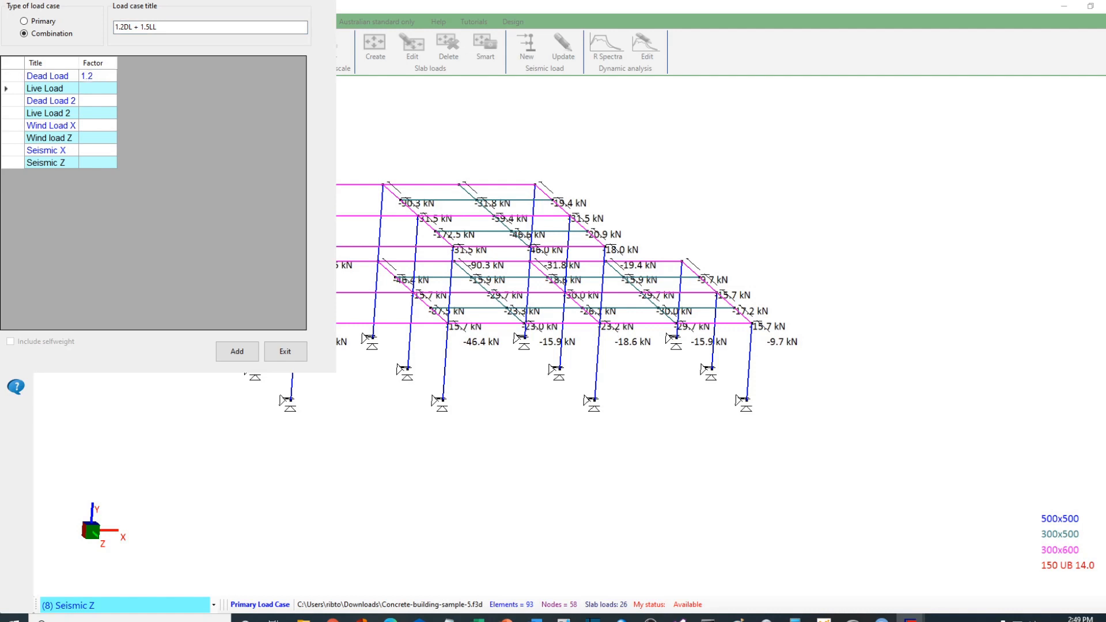
text(1.5)
click(98, 76)
click(97, 89)
click(97, 76)
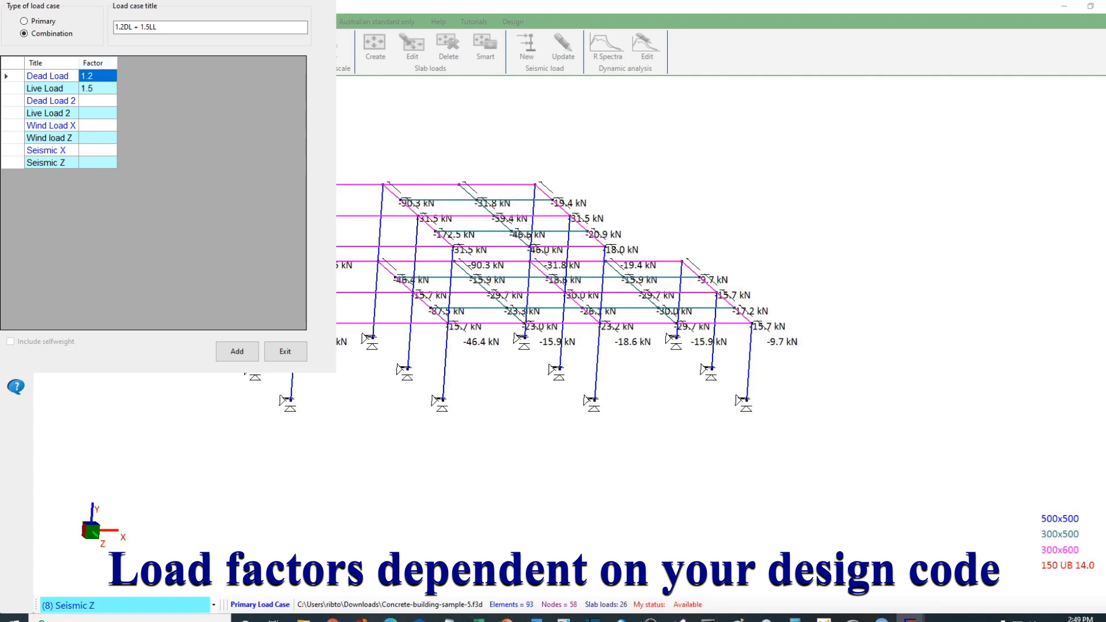
click(236, 350)
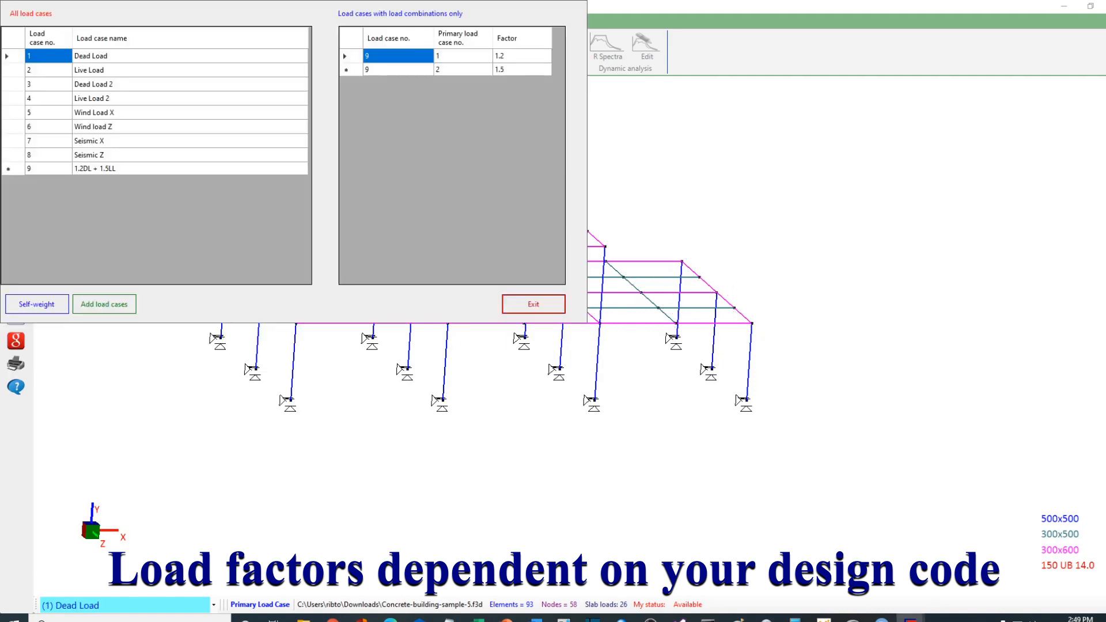
Start a new combination load case titled 1.2DL 2 + 1.5LL 2
click(106, 305)
click(46, 33)
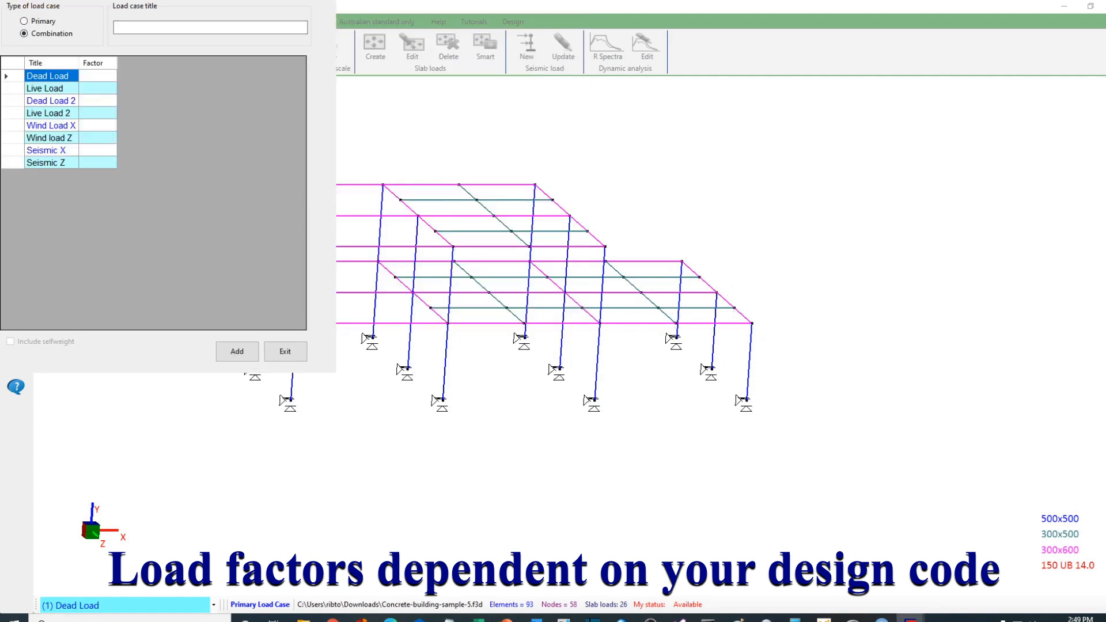
click(173, 28)
text(1.2DL)
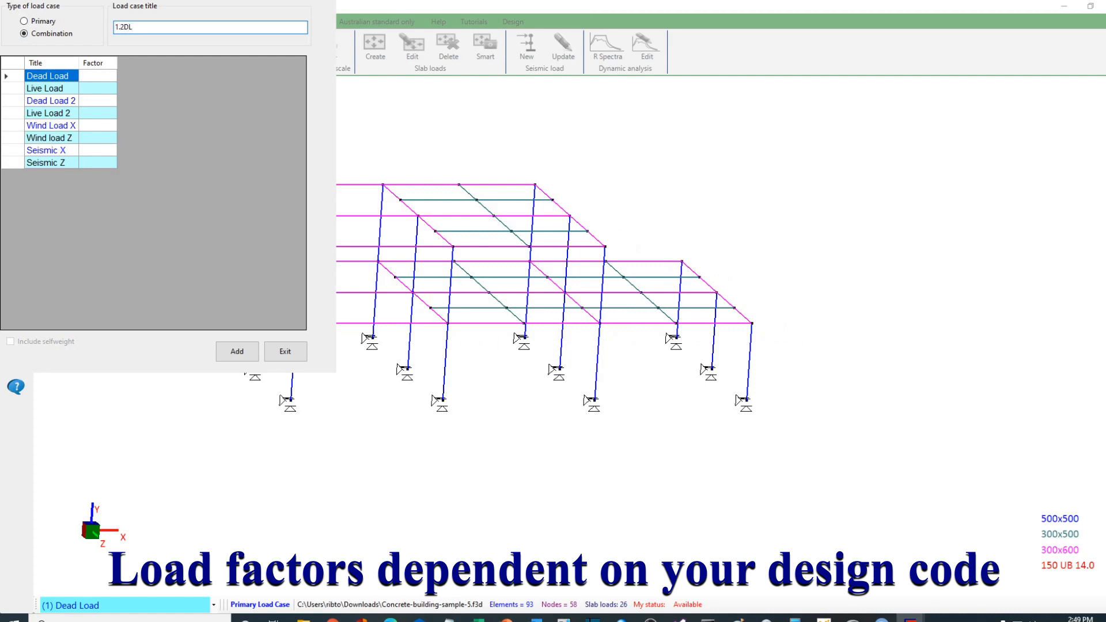
text( 2 + 1.5LL 2)
Assign factors of 1.2 to Dead Load 2 and 1.5 to Live Load 2, and add the combination to the load cases
click(97, 101)
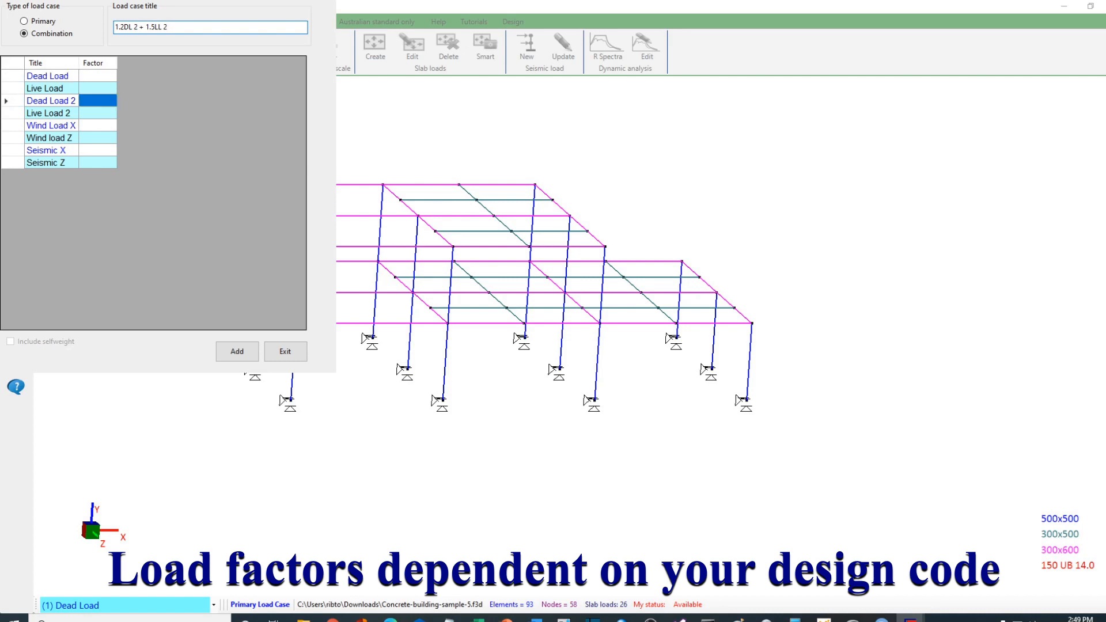
text(1.2)
click(97, 113)
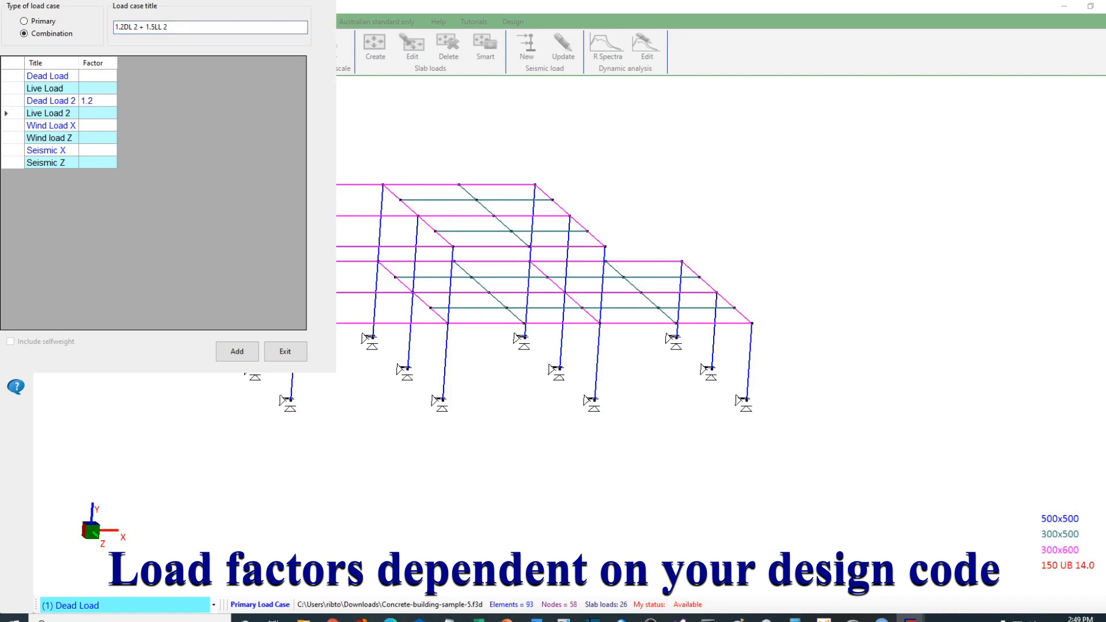
text(1.5)
click(236, 351)
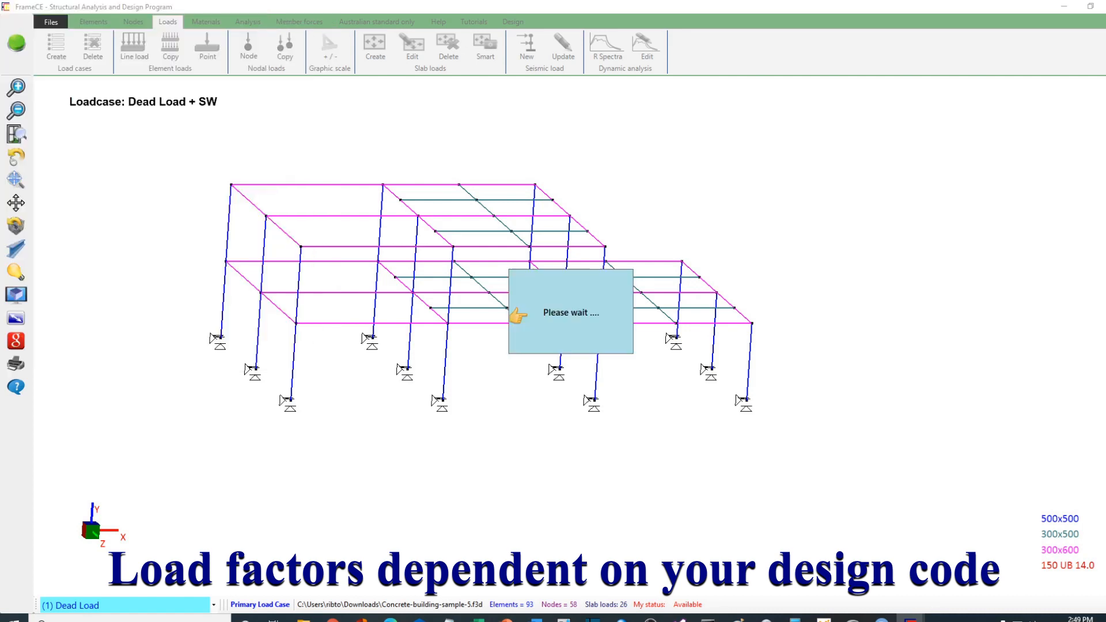
Start a new combination load case titled DL + 0.5L + WLx
click(533, 304)
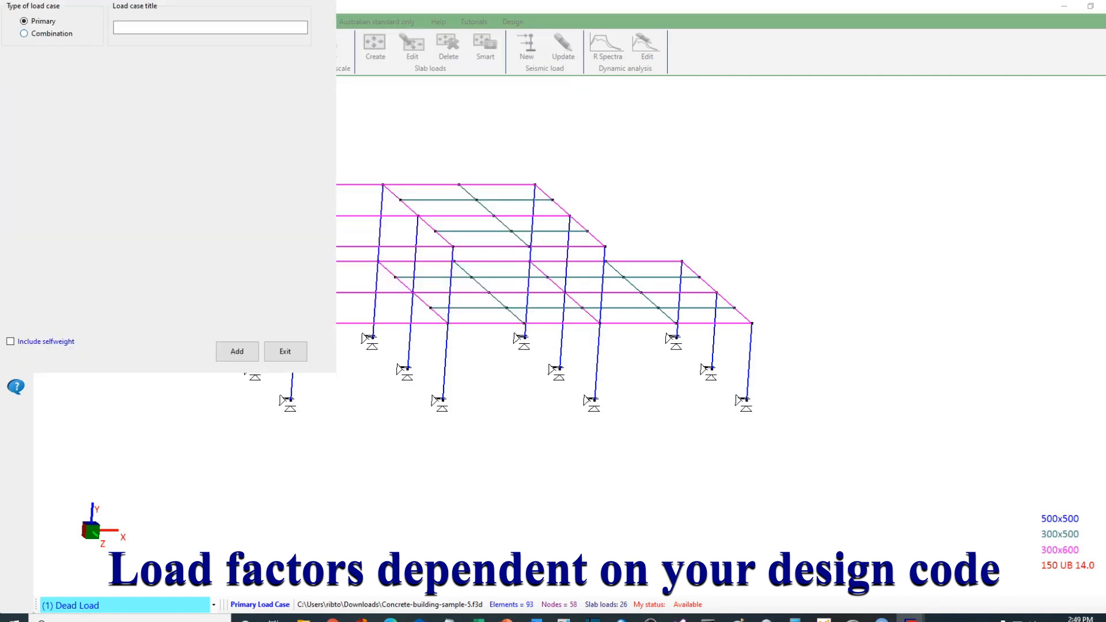
click(24, 34)
click(210, 27)
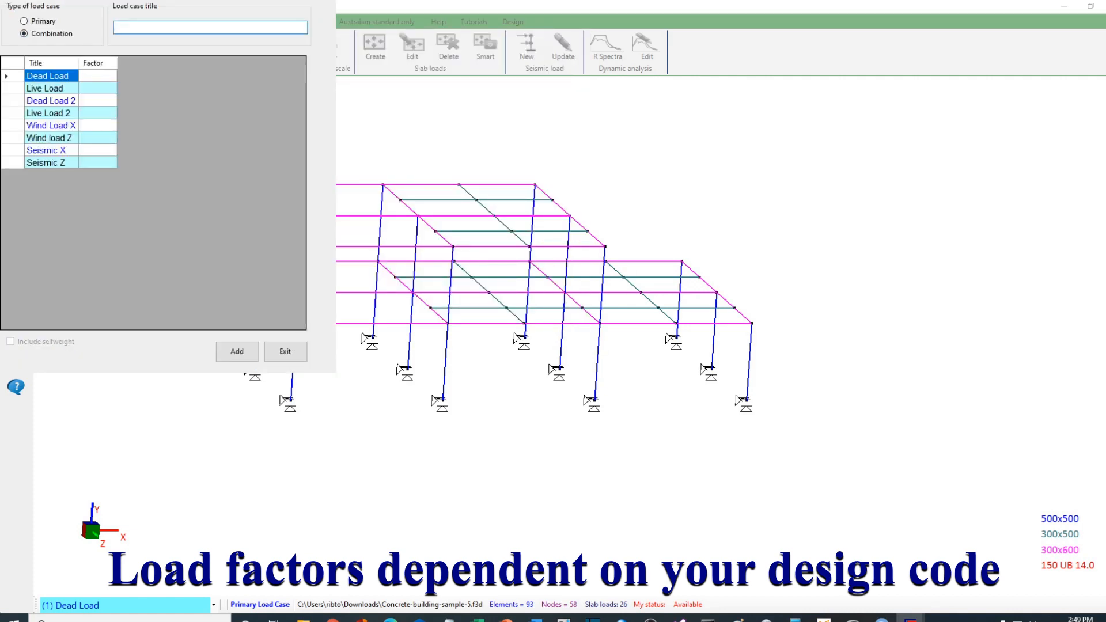
text(DL + 0.5L + WLx)
Assign factors of 1.0 to Dead Load, 0.5 to Live Load and 1.0 to Wind Load X, and add the combination
click(98, 76)
text(1.0)
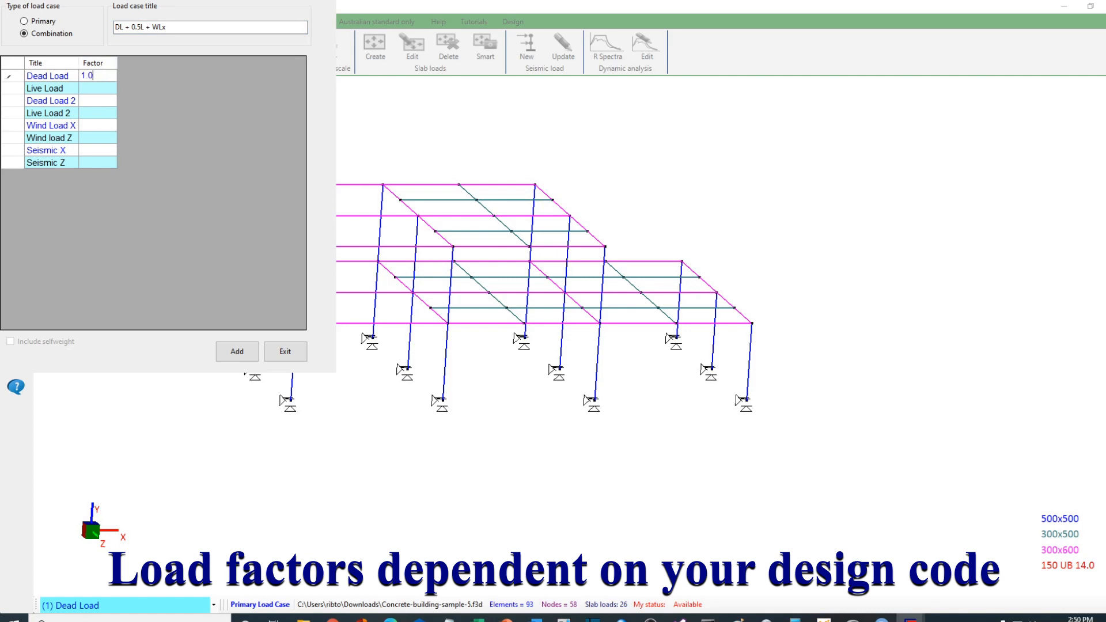
text(0.5)
click(97, 126)
text(1.0)
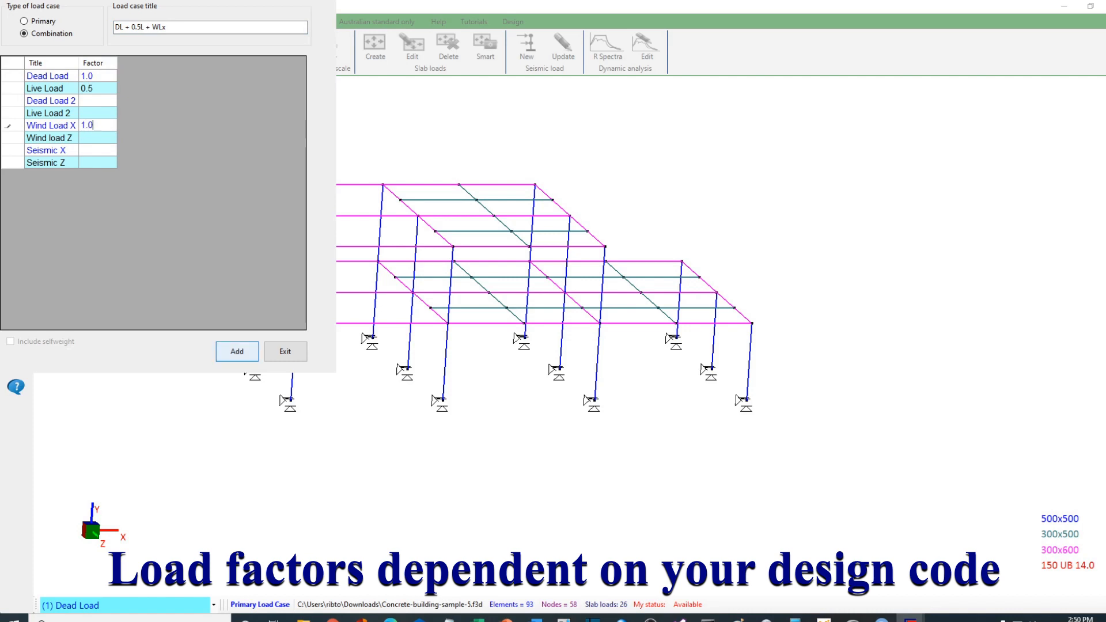
click(237, 351)
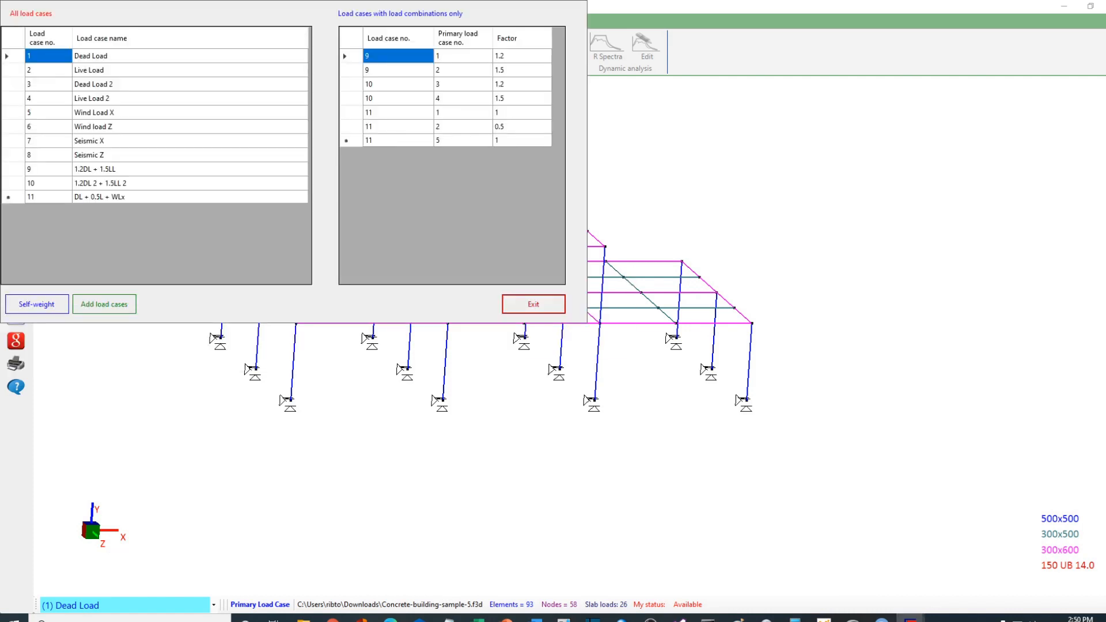
Start a new combination load case titled 1.2DL + 0.5LL + WLz
click(104, 304)
click(23, 33)
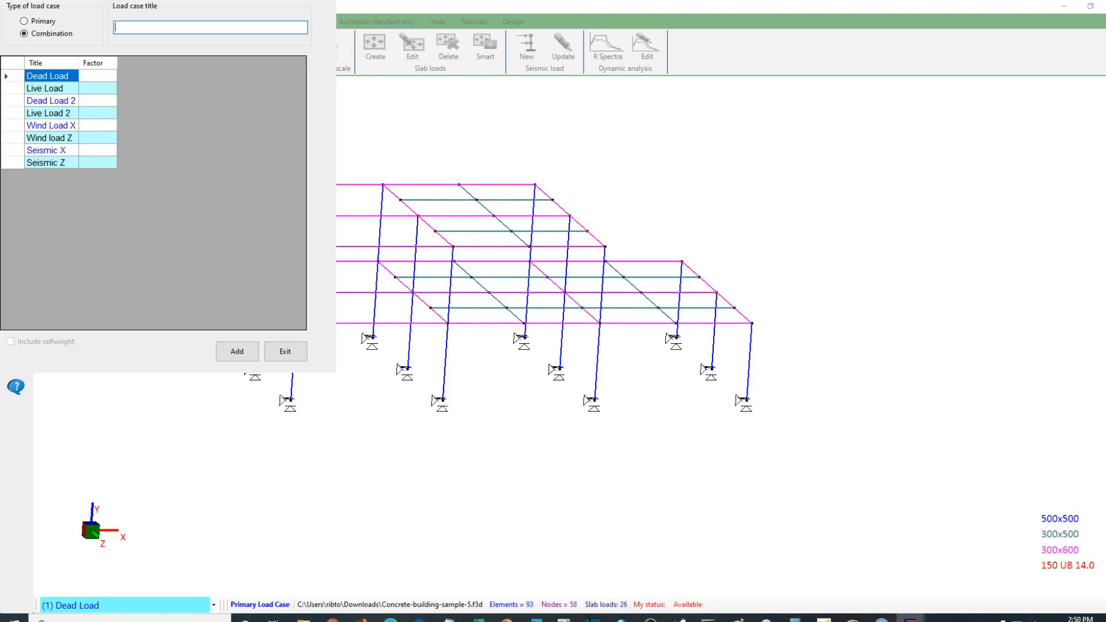
text(1.2DL + 0.5LL + WLz)
Assign factors of 1.2 to Dead Load, 0.5 to Live Load and 1.0 to Wind load Z, and add the combination
click(97, 76)
text(1.2)
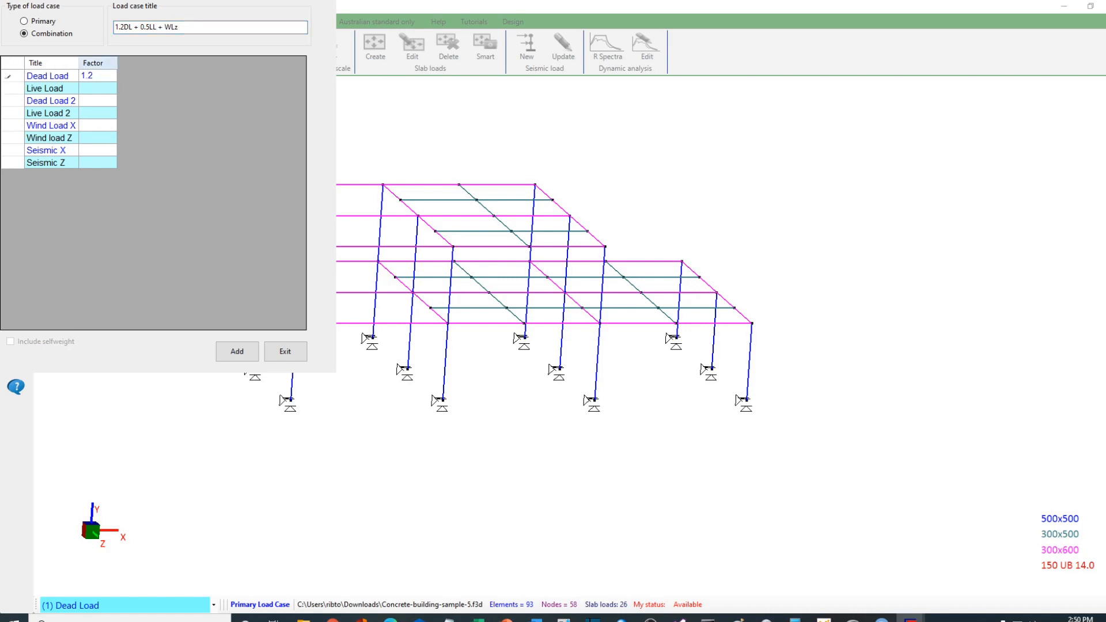
text(0.5)
text(1.0)
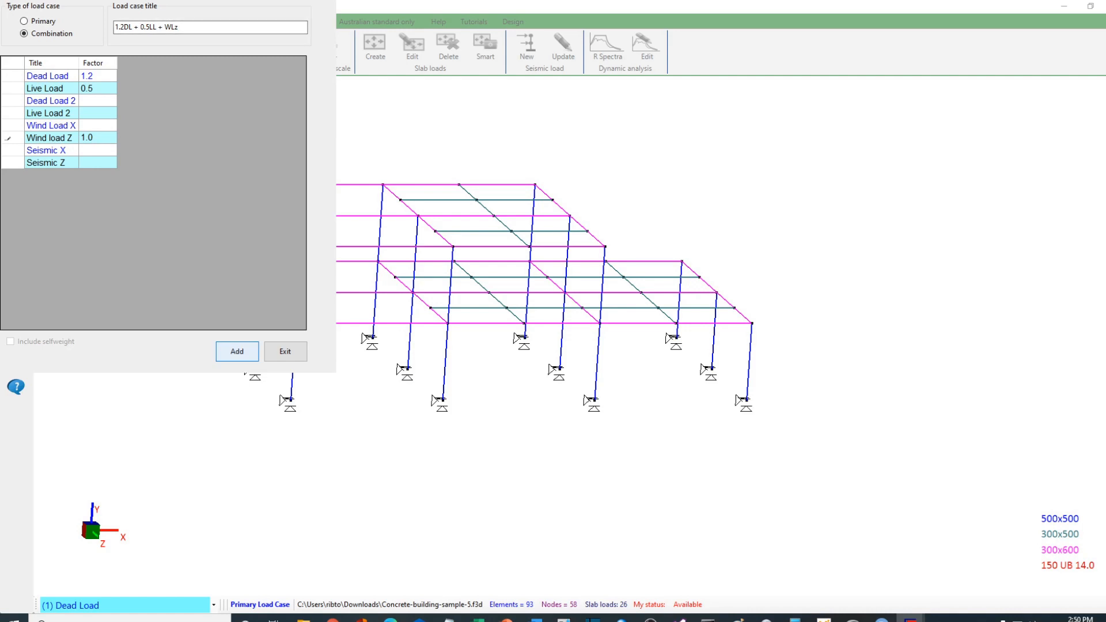
click(237, 351)
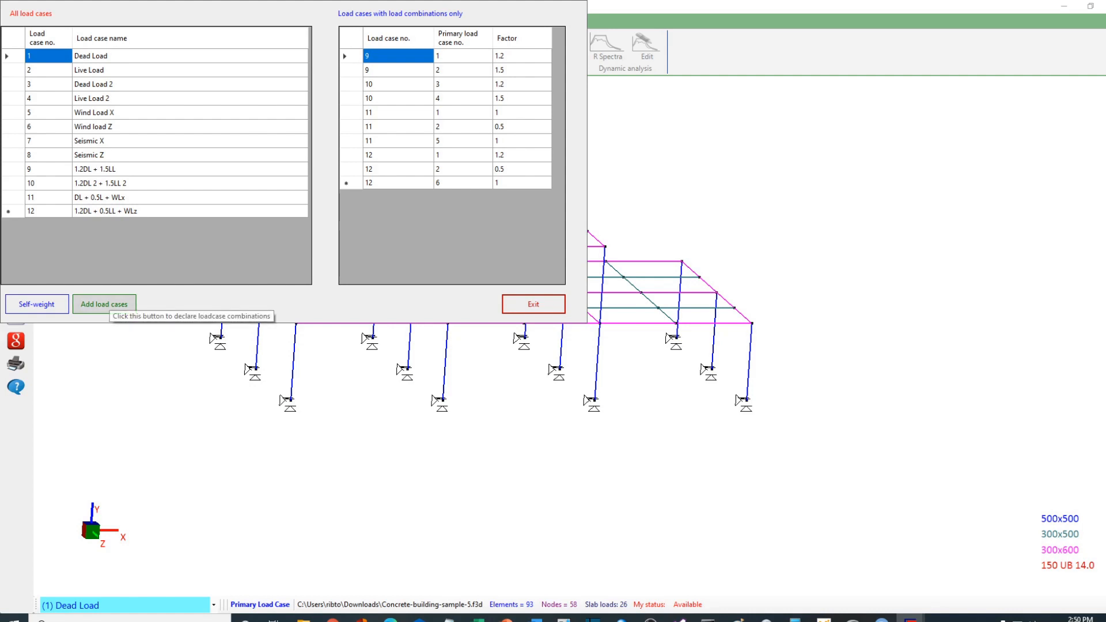
Start a new combination load case titled DL + 0.3LL + Seismic X
click(104, 304)
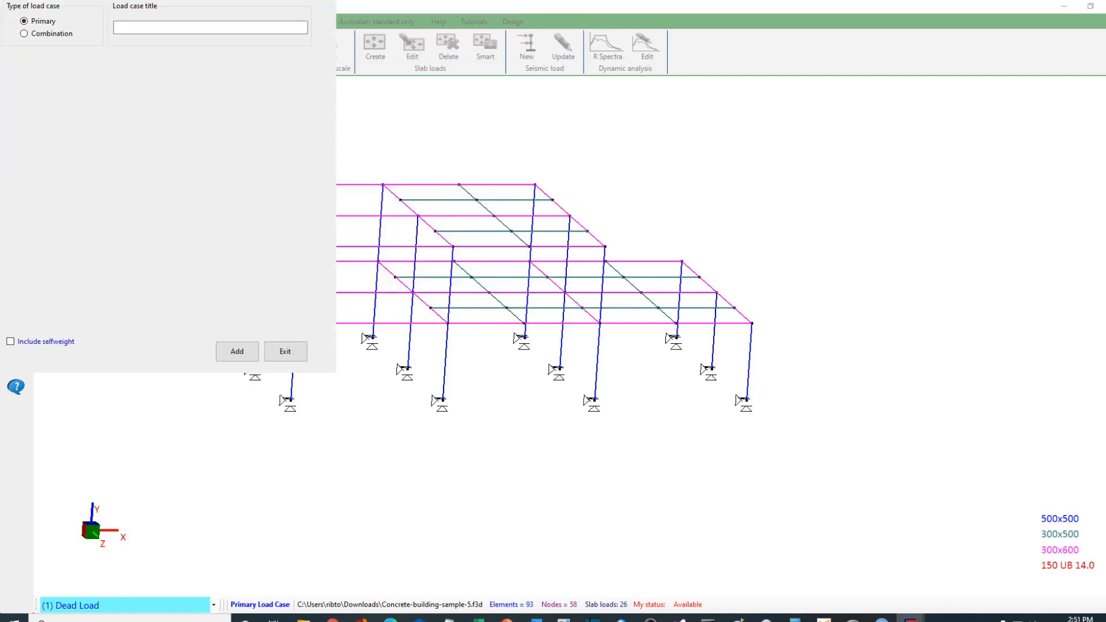
click(24, 33)
click(190, 28)
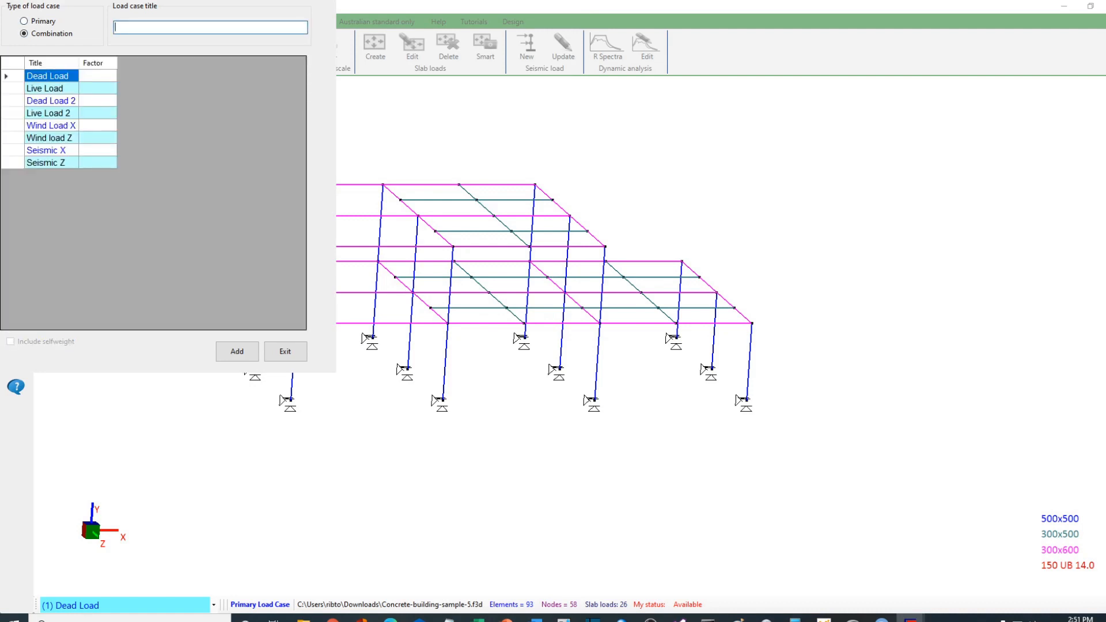
text(DL)
text(+ 0.3)
text(LL)
text(+ Seis)
text(miv)
text(x)
key(BackSpace)
key(BackSpace)
text(c)
text(1)
key(BackSpace)
text(X)
Assign factors of 1.0 to Dead Load, 0.3 to Live Load and 1.0 to Seismic X, and add the combination
click(98, 76)
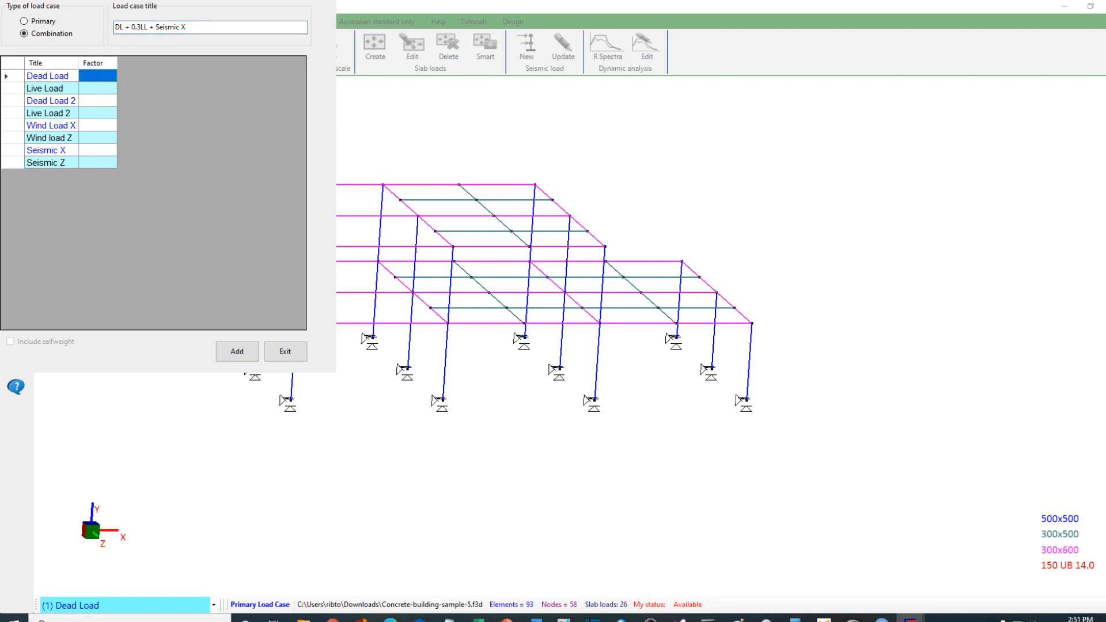
text(1.0)
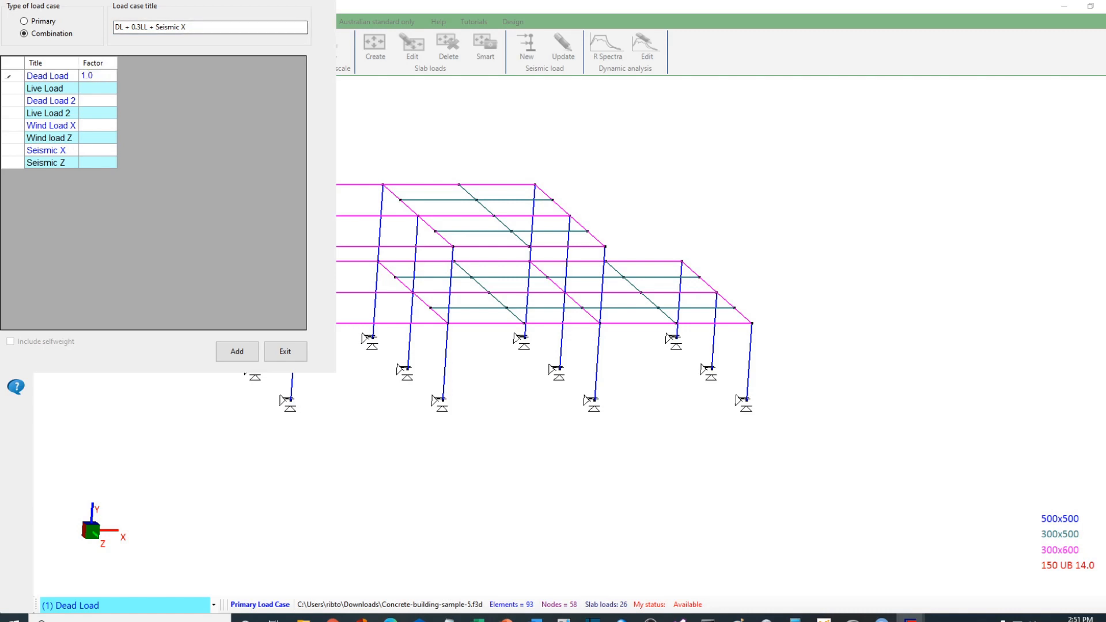
click(98, 88)
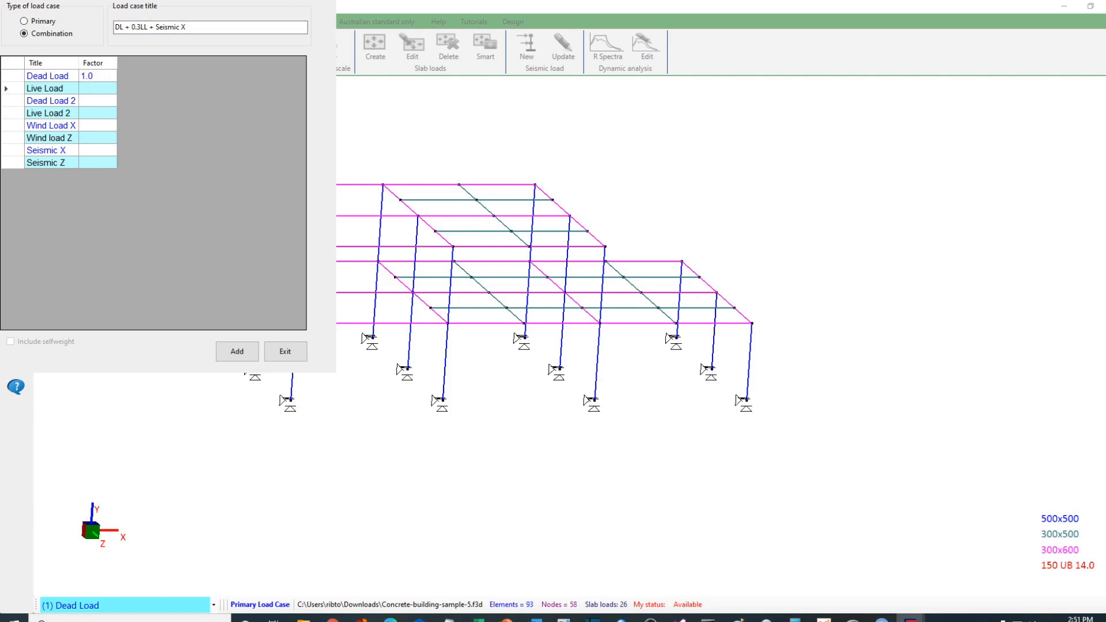
text(0.3)
click(97, 150)
text(1.0)
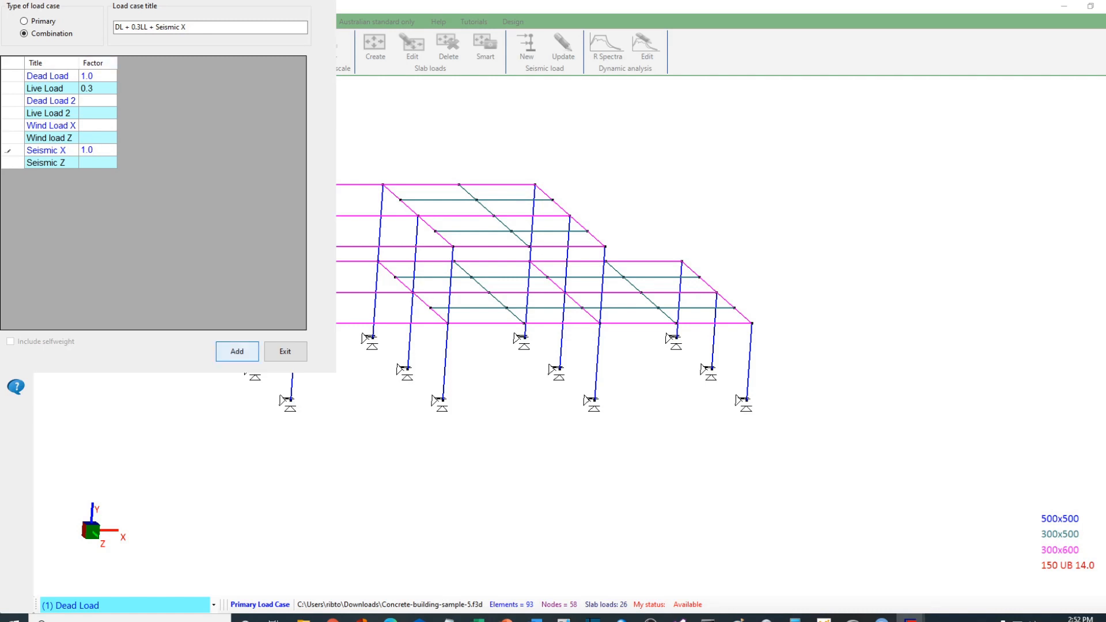
click(237, 352)
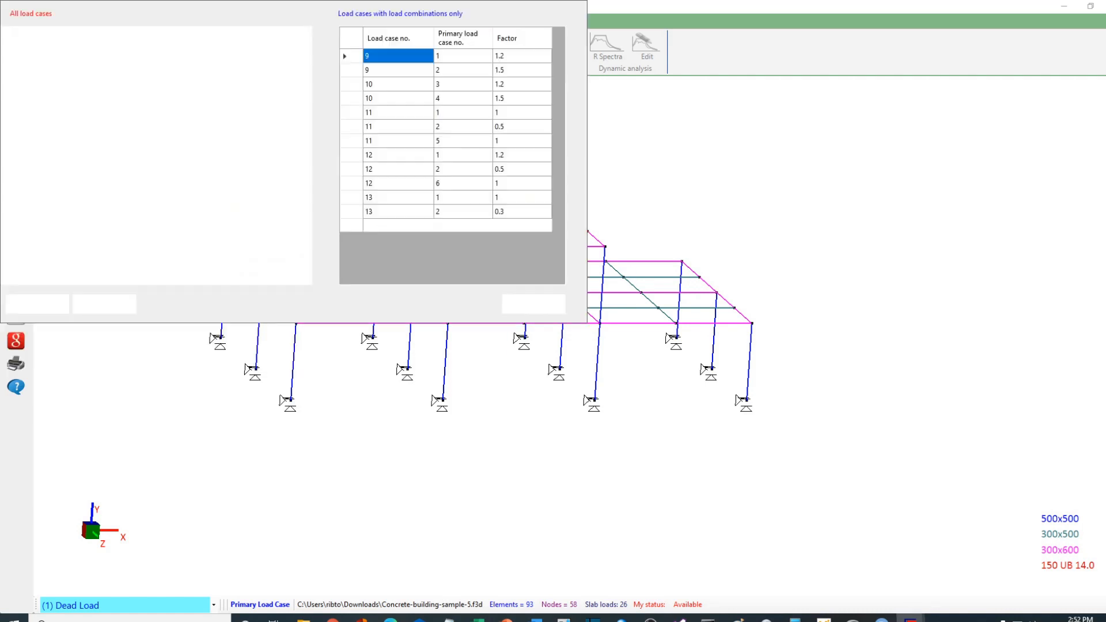
Start a new combination load case titled DL + 0.7LL + Seismic Z
click(104, 304)
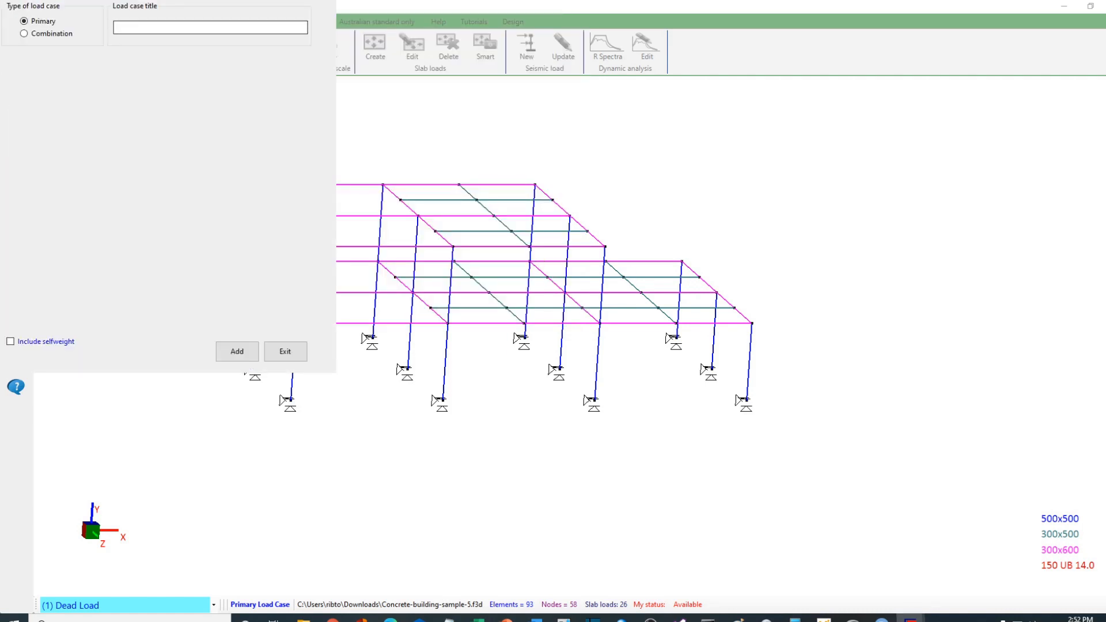
click(24, 33)
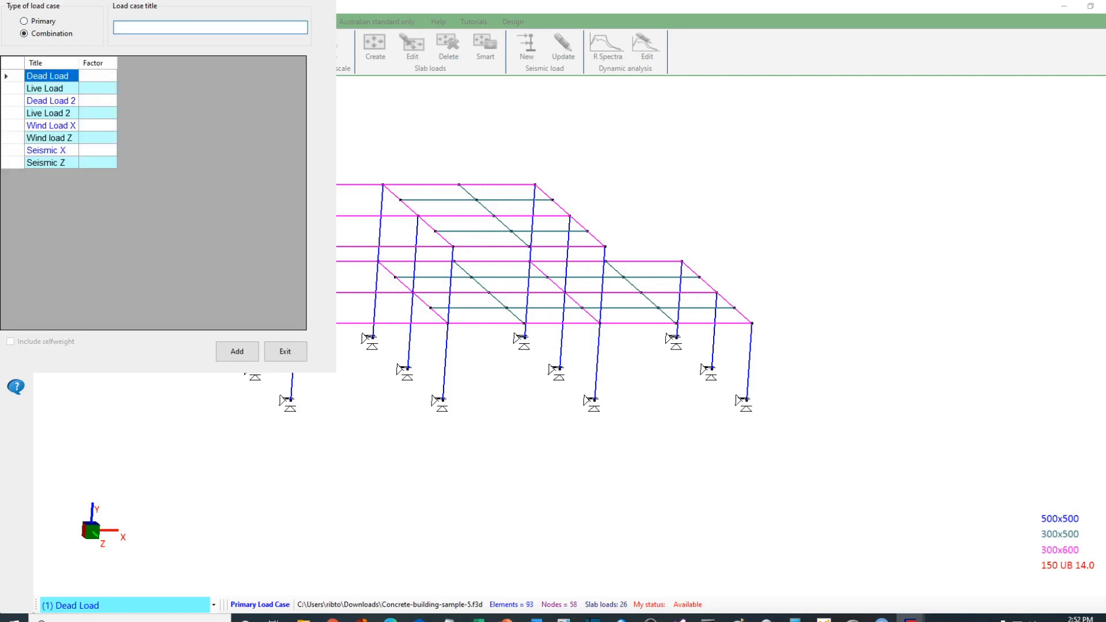
text(DL + 0)
text(.7LL + Seismoi)
key(BackSpace)
text(ic Z)
Assign factors of 1.0 to Dead Load, 0.7 to Live Load and 1.0 to Seismic Z, and add the combination
click(98, 76)
text(1.0)
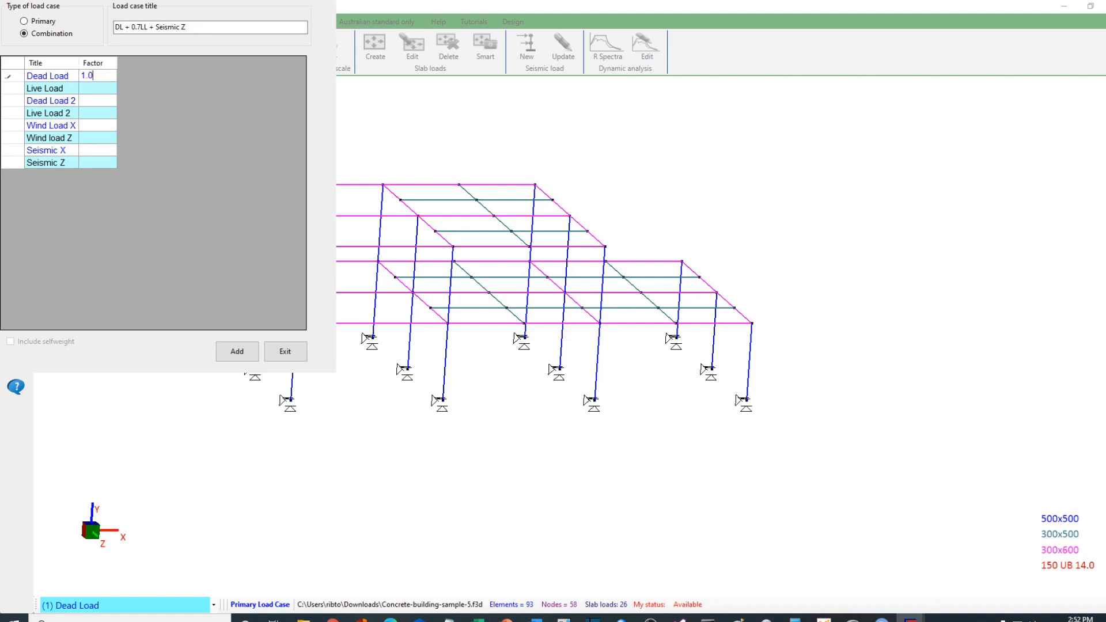
key(Return)
text(0.7)
click(98, 163)
text(1.0)
click(236, 351)
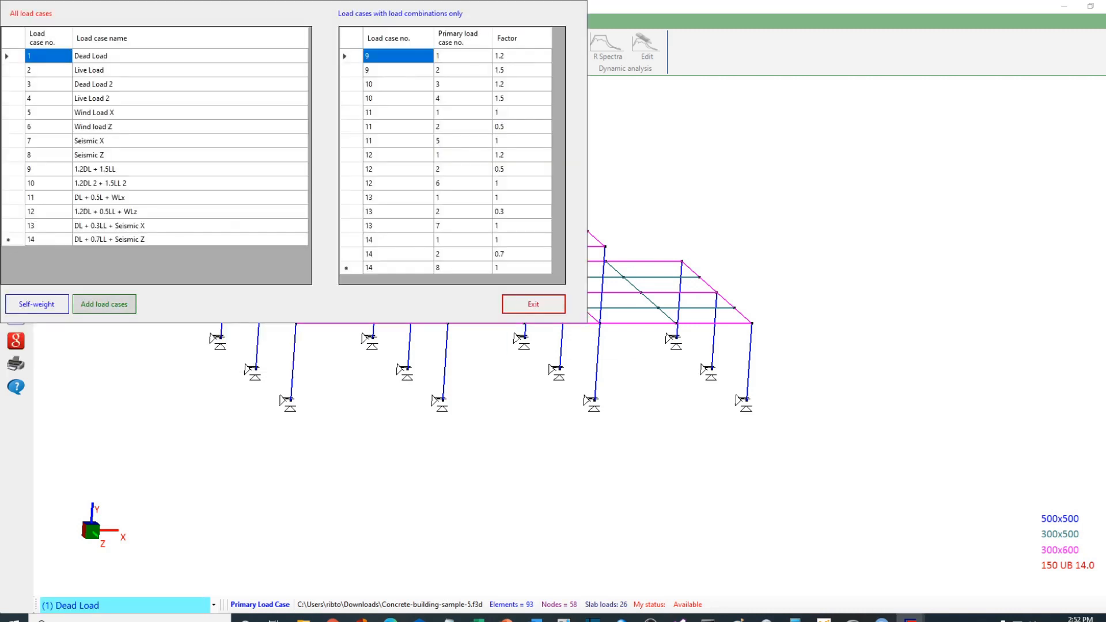
Start a new combination load case titled DL + LL
click(105, 305)
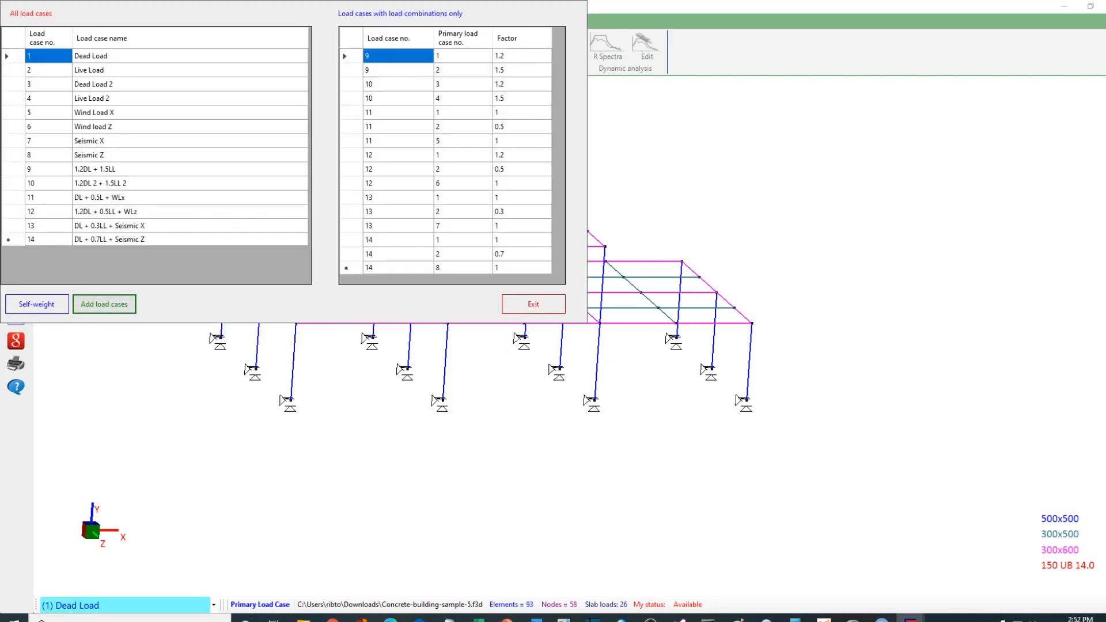
click(25, 33)
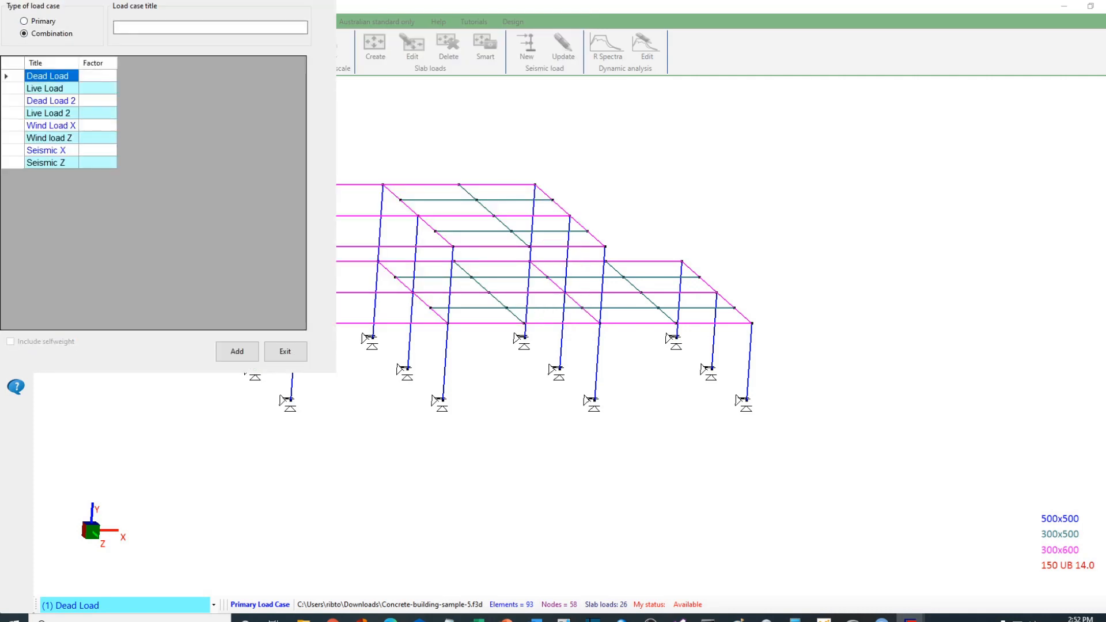
click(210, 28)
text(S)
key(BackSpace)
text(DL )
text(+ 1.5L)
key(BackSpace)
key(BackSpace)
key(BackSpace)
key(BackSpace)
text(LL)
Assign factors of 1.0 to Dead Load and Live Load, extend the title to DL + LL (Serviceability), and add the combination
click(97, 76)
text(1.0)
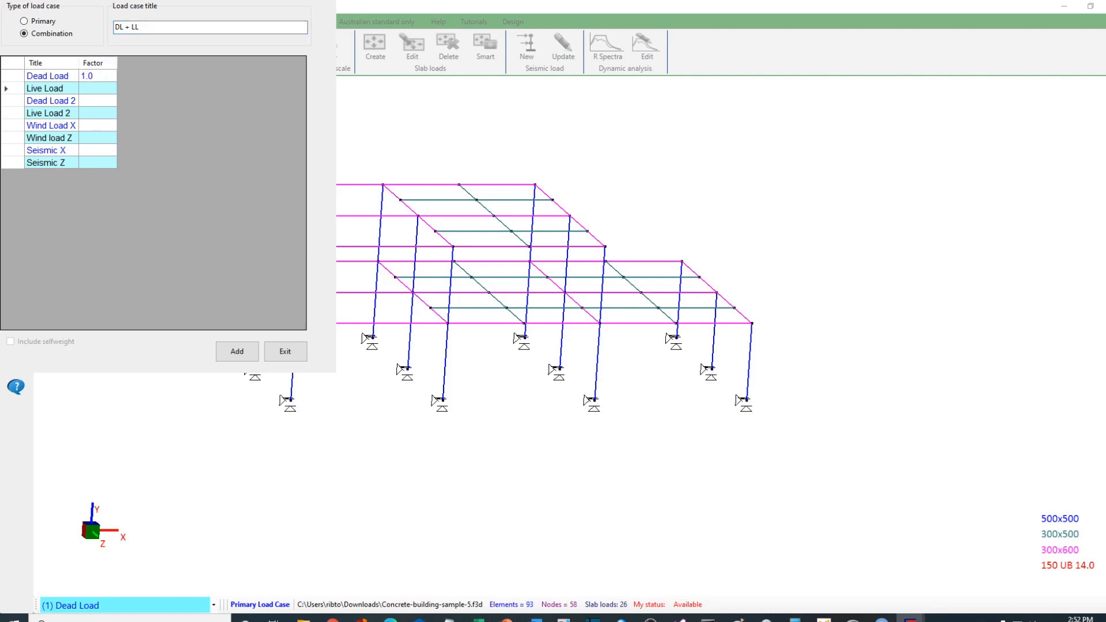
text(1.0)
click(140, 27)
text((Serviceability)
click(237, 350)
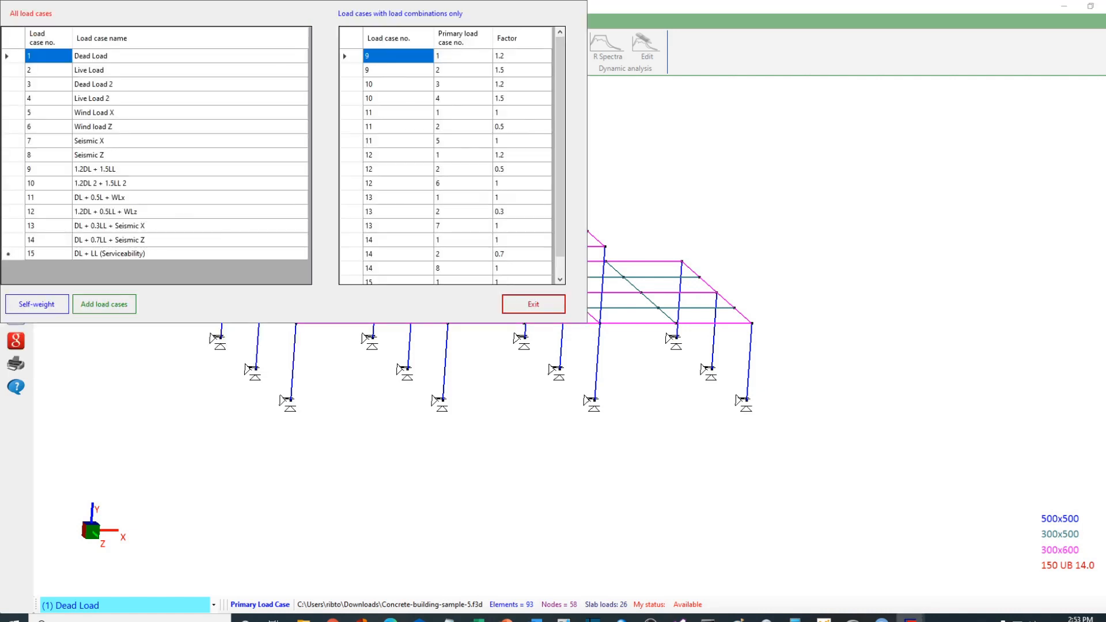
Render the frame members as solids with Dead Load as the displayed load case, and run the linear analysis
click(16, 249)
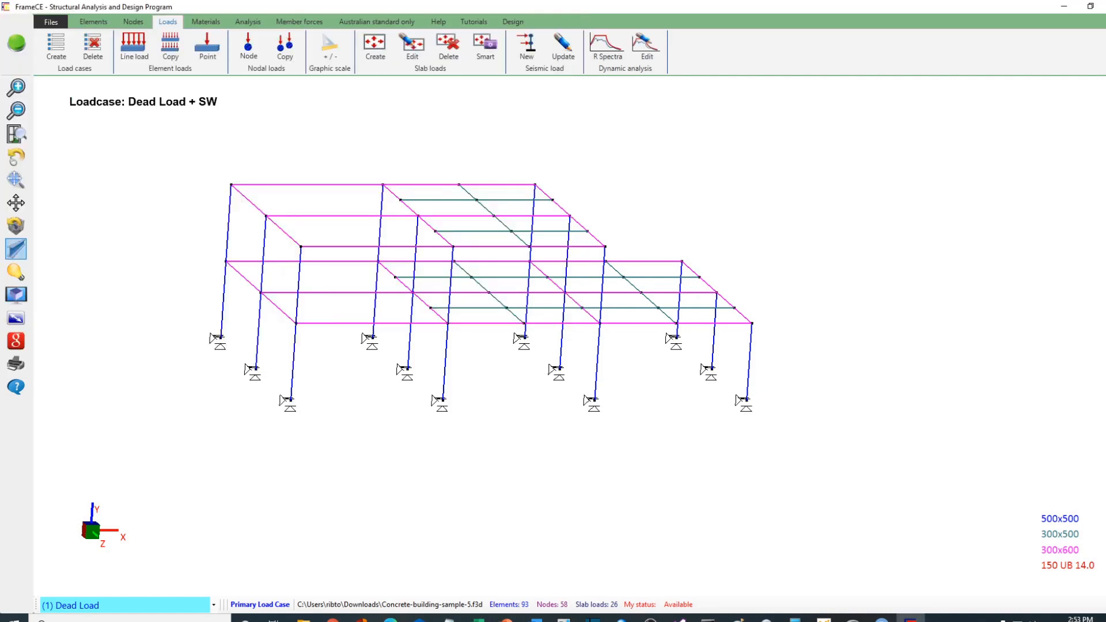
click(213, 605)
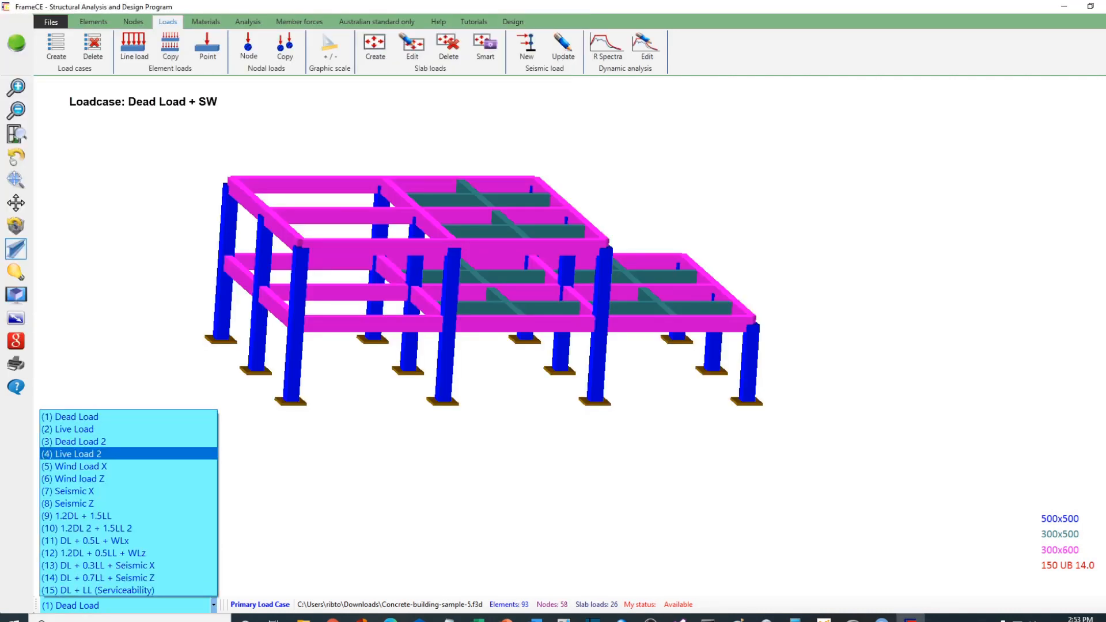
click(115, 417)
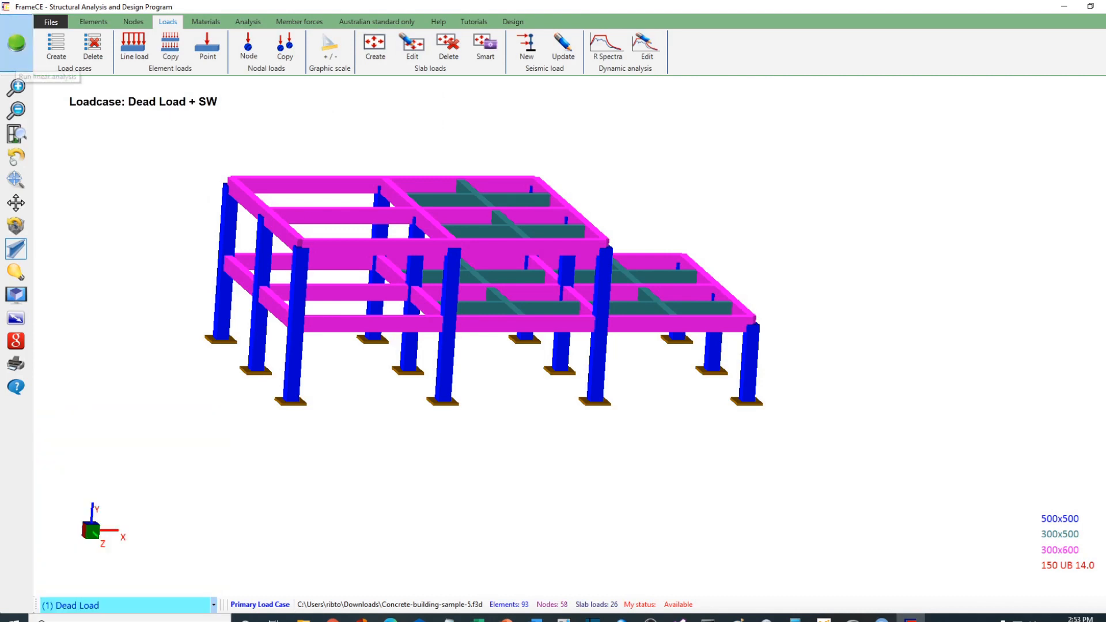
click(16, 43)
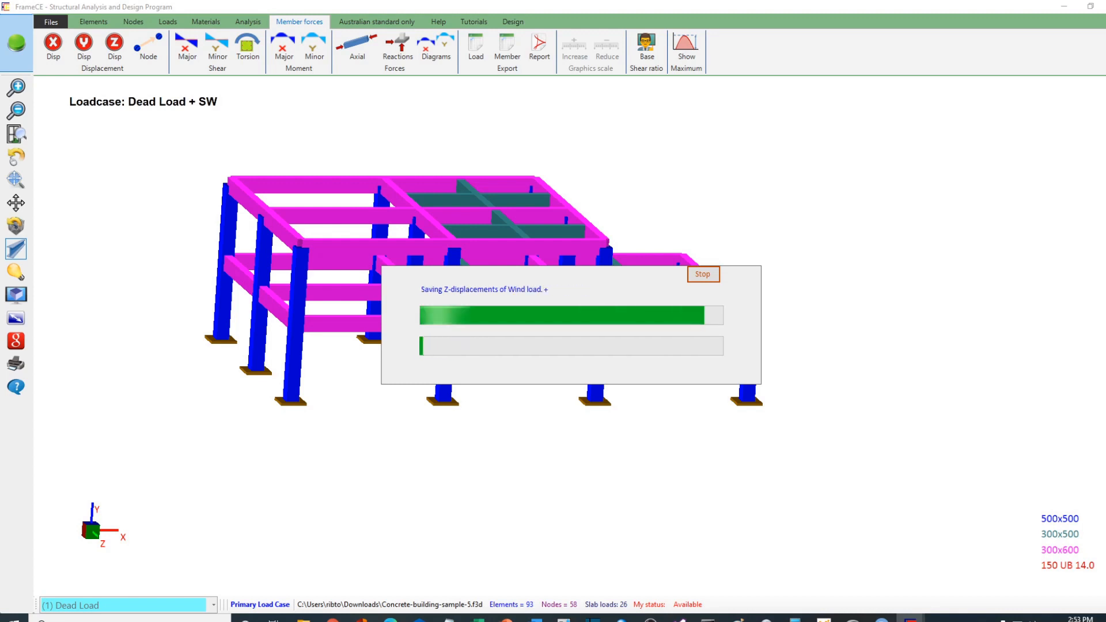
key(Return)
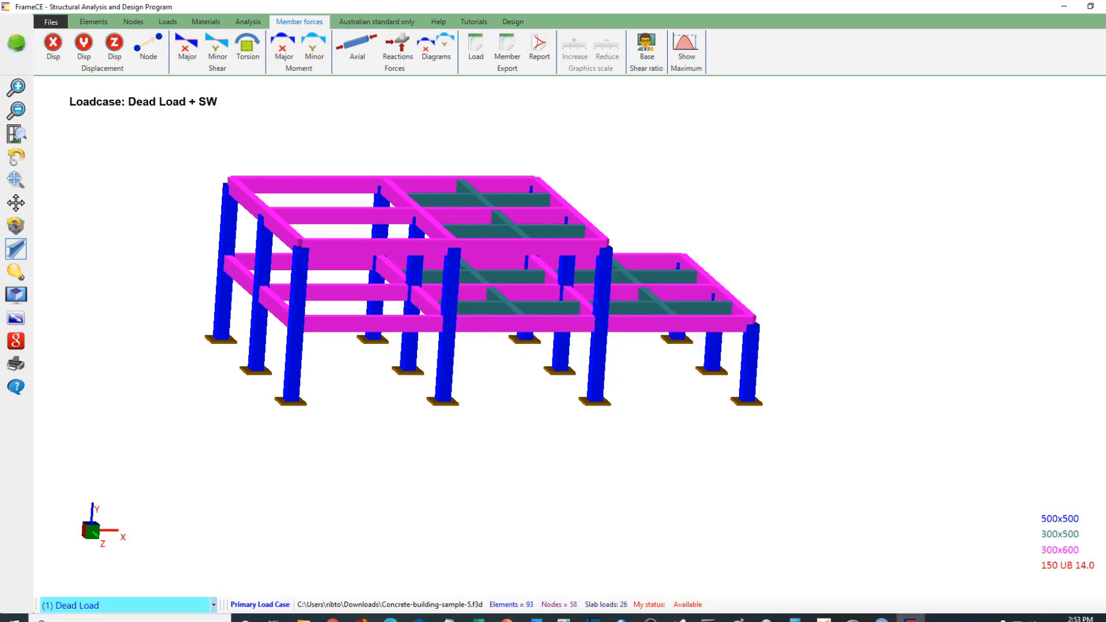
Display the vertical (Y) displacement contours of the whole frame under Dead Load
click(16, 157)
drag(426, 288, 423, 323)
scroll(570, 327, up, 3)
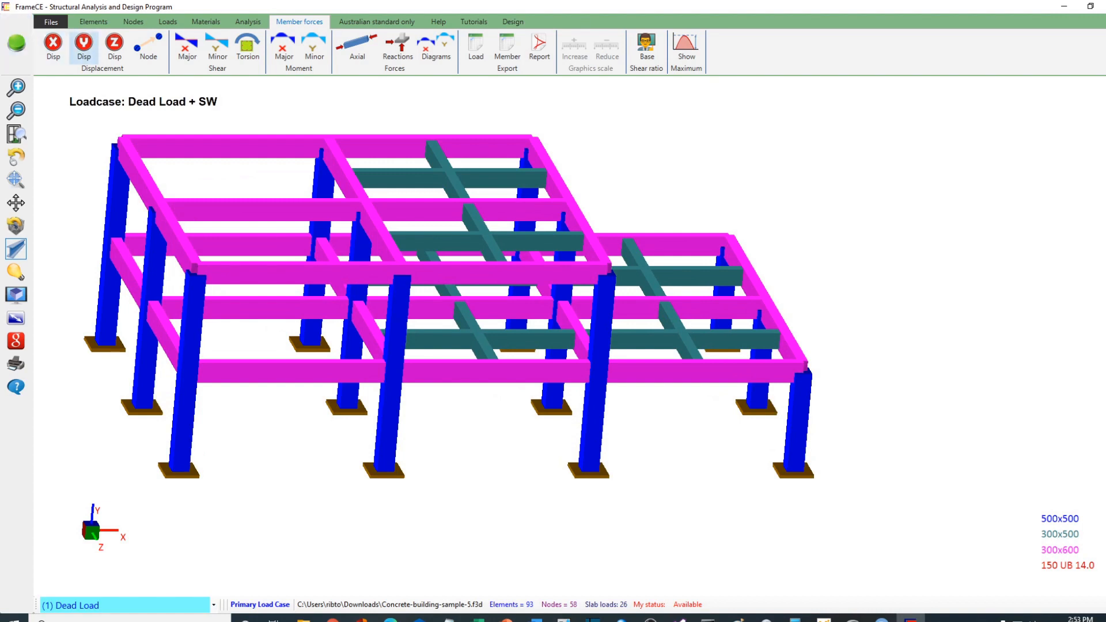
click(83, 49)
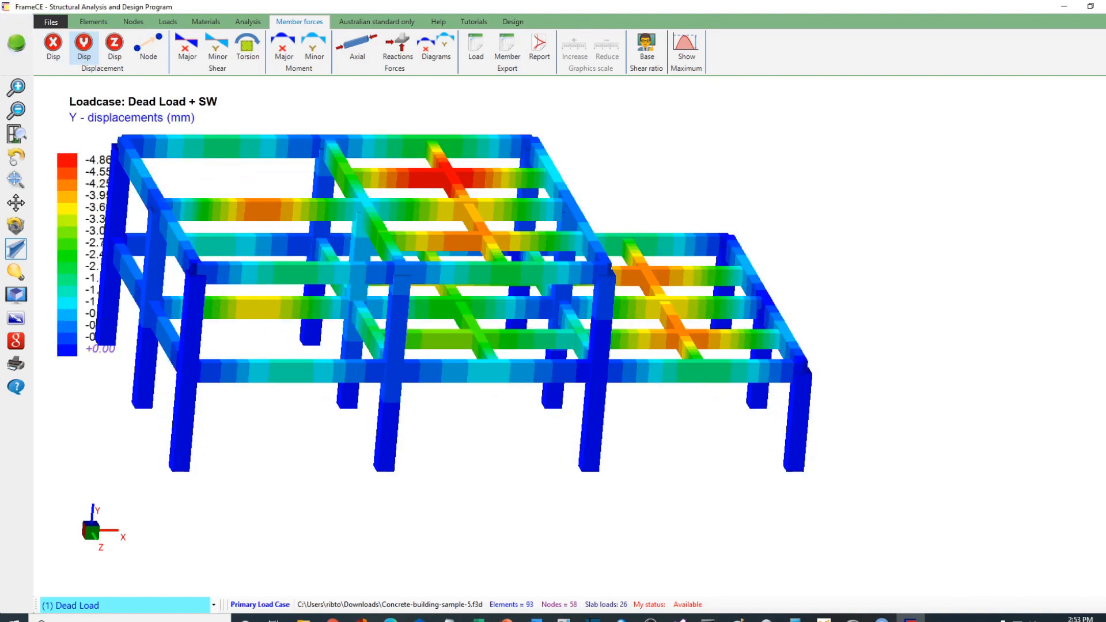
click(16, 202)
drag(276, 230, 425, 262)
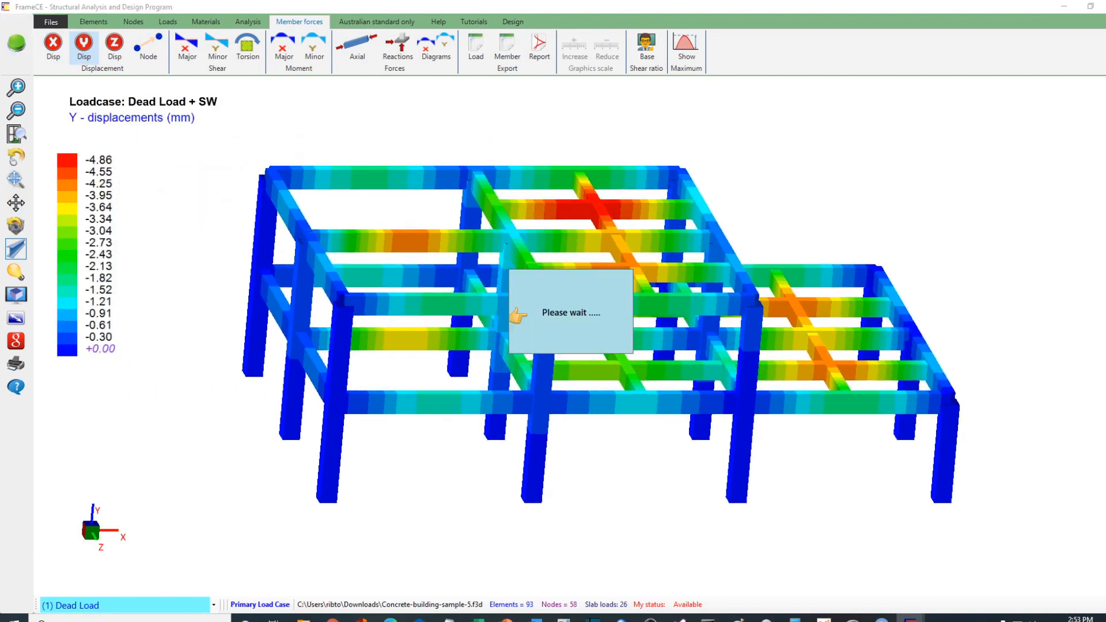
Review the Y displacements for Live Load, DL + 0.5L + WLx and DL + 0.7LL + Seismic Z, return to Dead Load and hide the contours
click(214, 606)
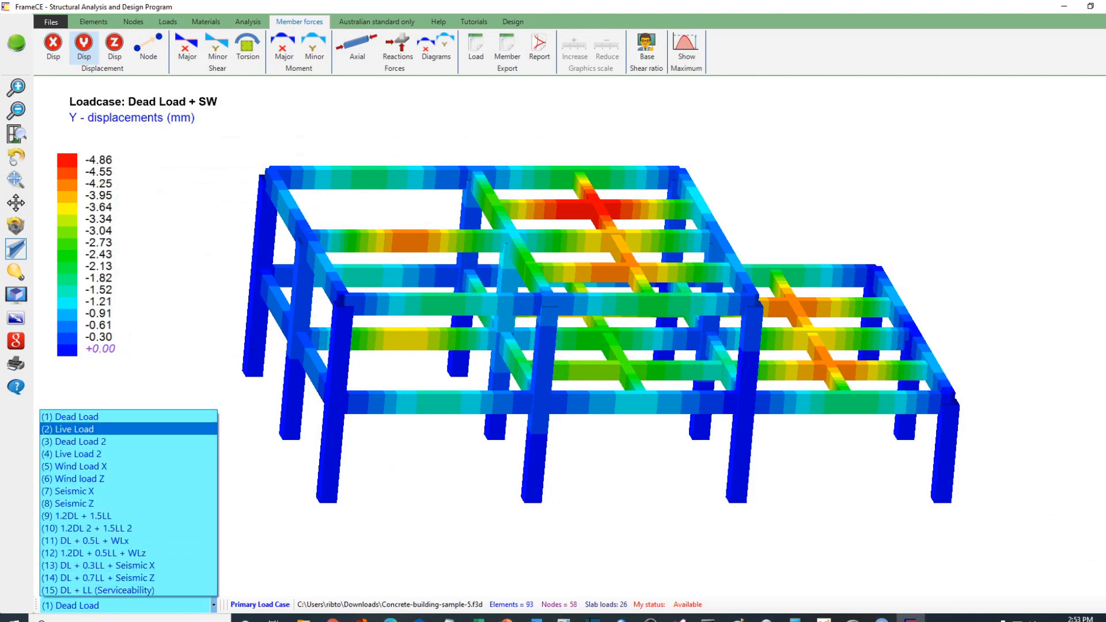
click(92, 429)
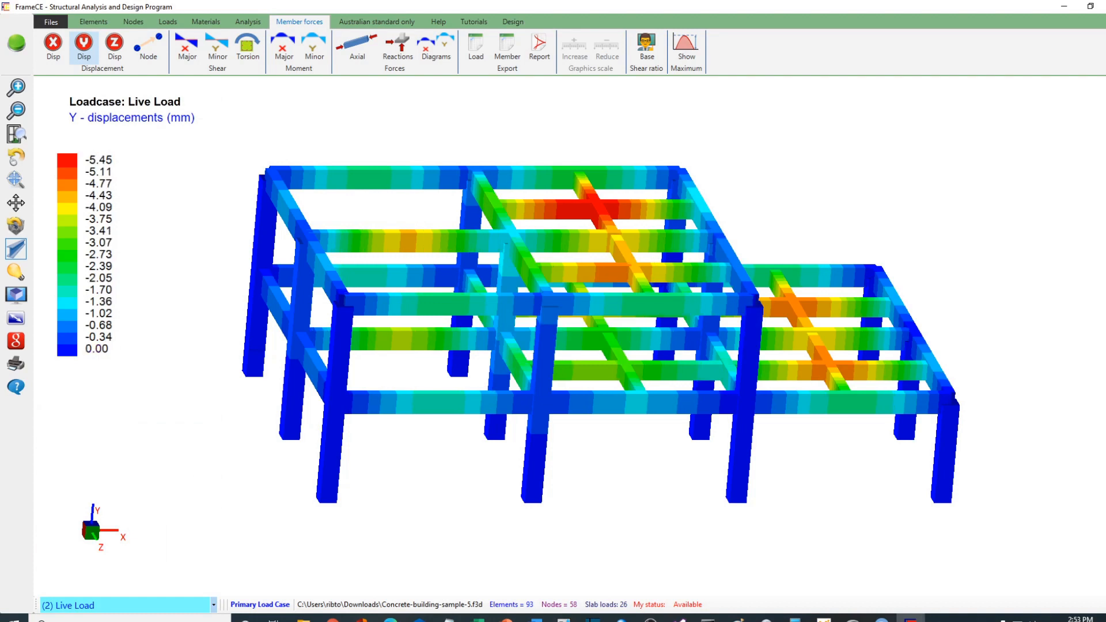
click(214, 605)
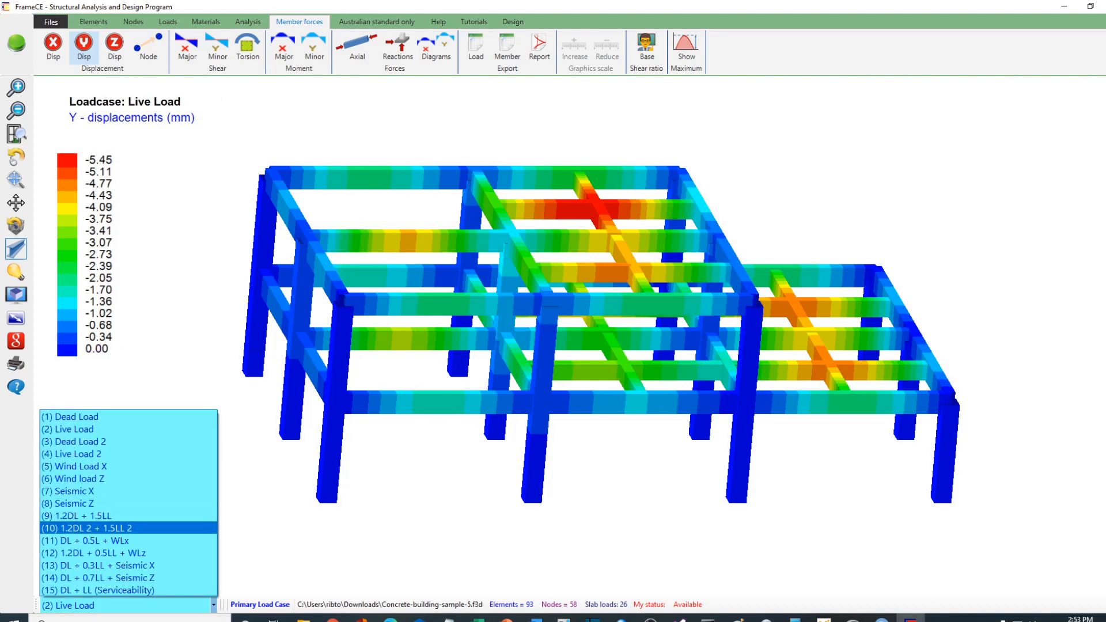
click(86, 541)
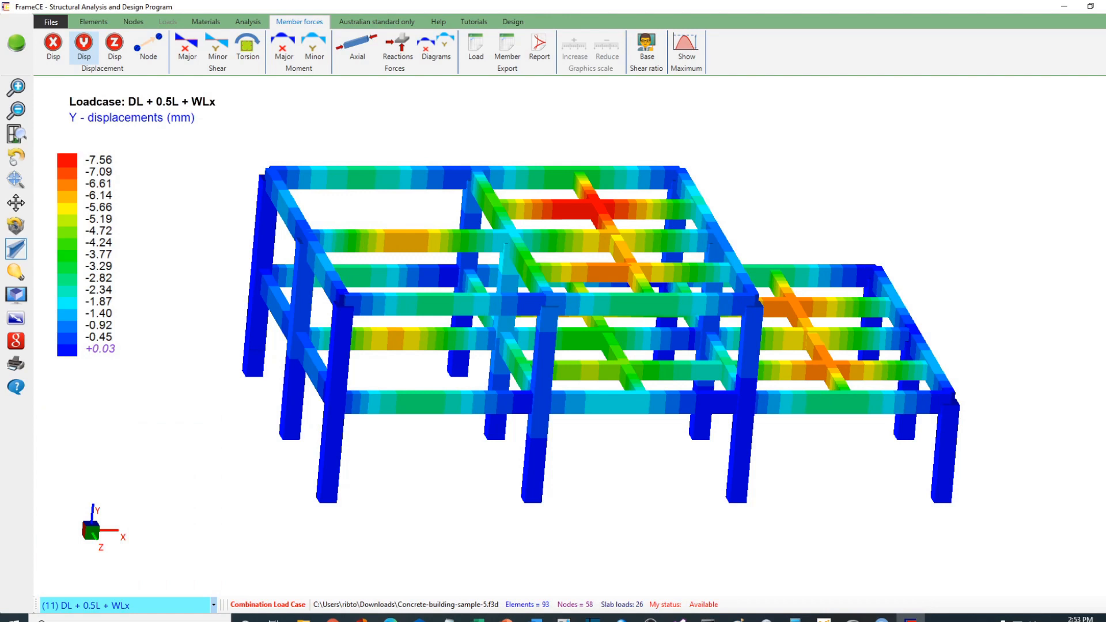
click(214, 605)
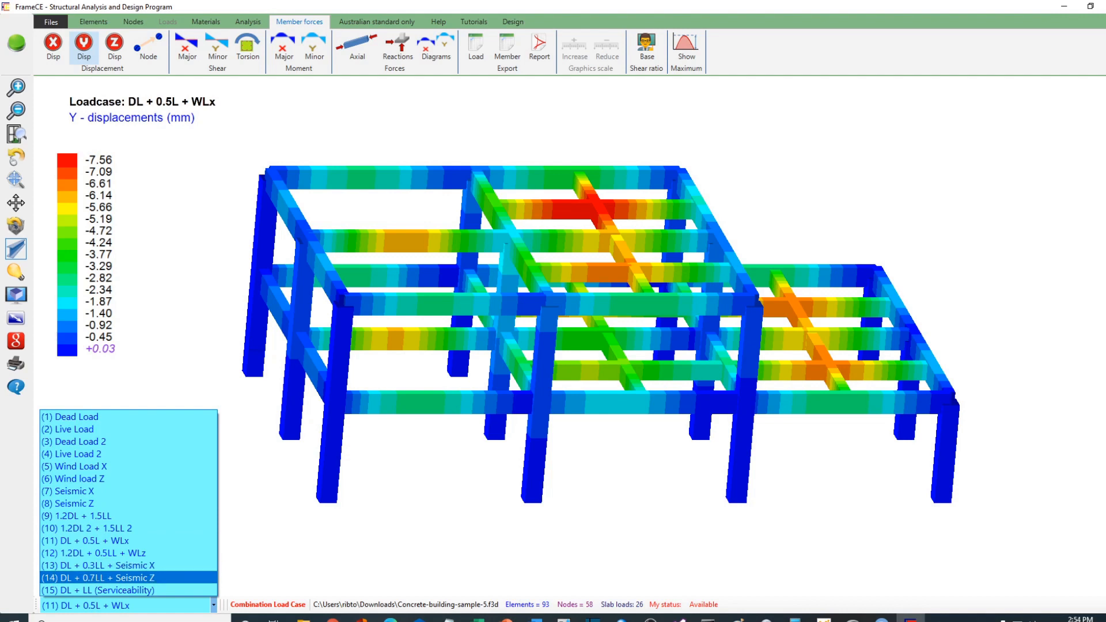
click(115, 578)
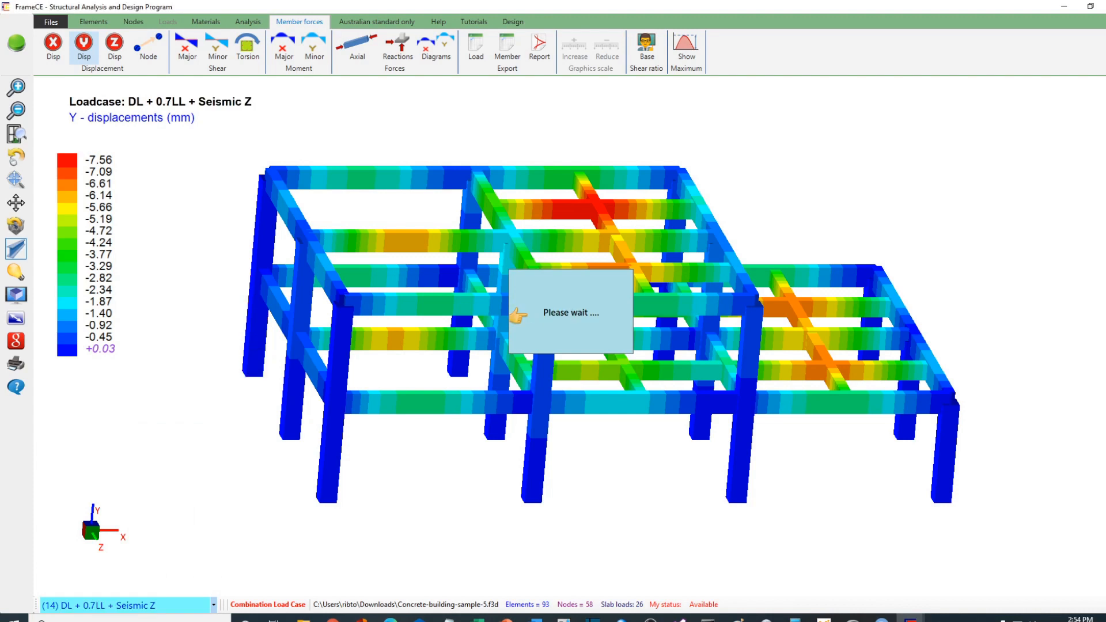
click(214, 606)
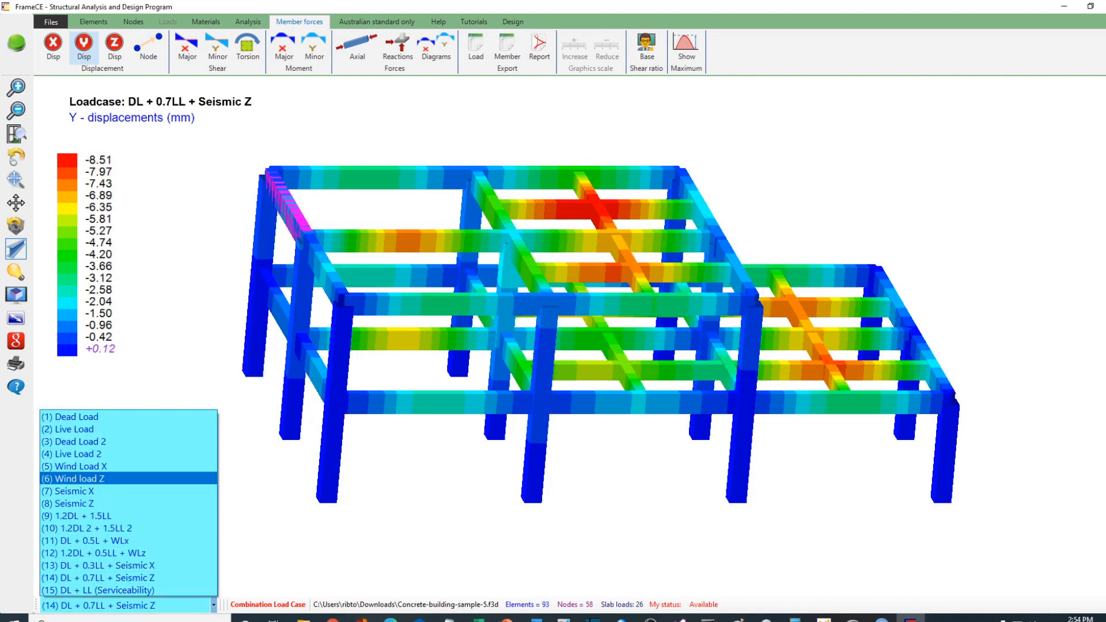
click(103, 415)
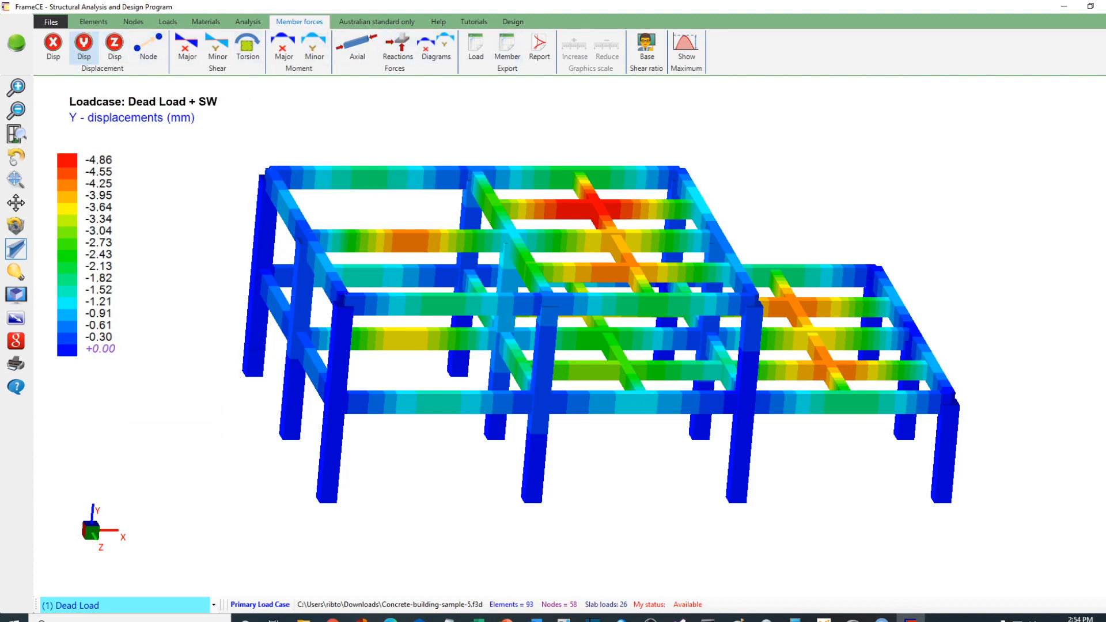
click(84, 47)
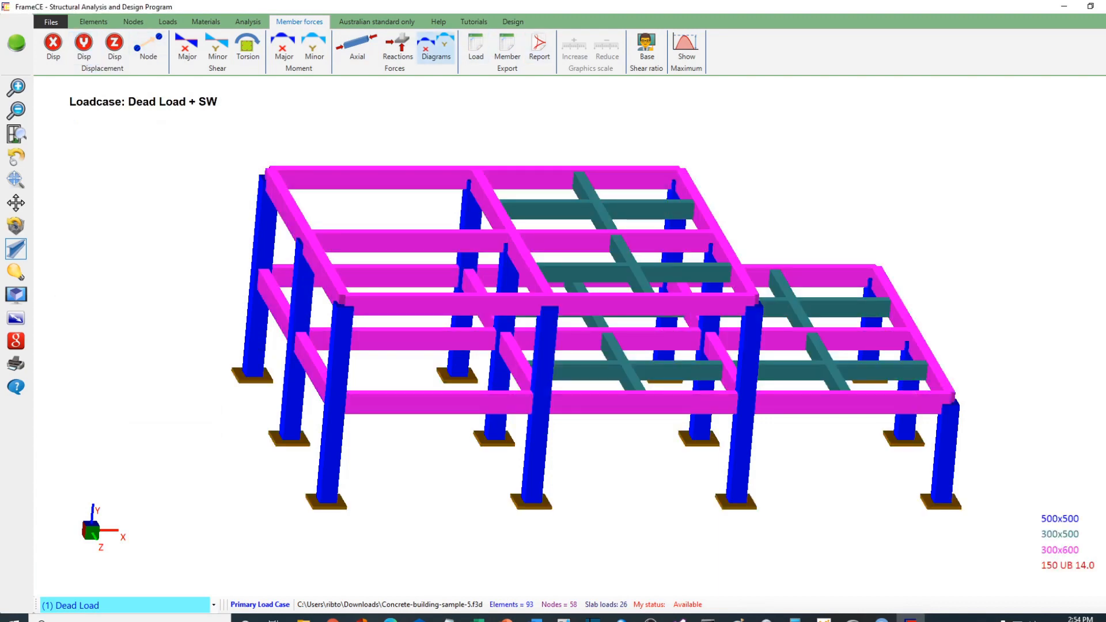
Examine the shear, moment and displacement diagrams of several individual beams on both levels under Dead Load
click(436, 47)
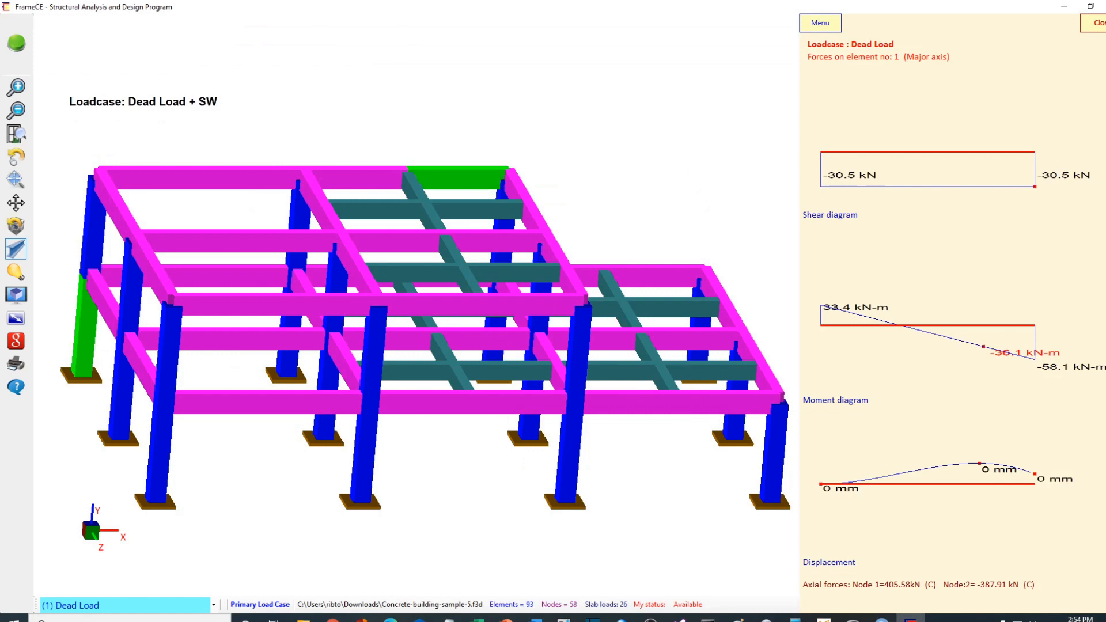
click(458, 179)
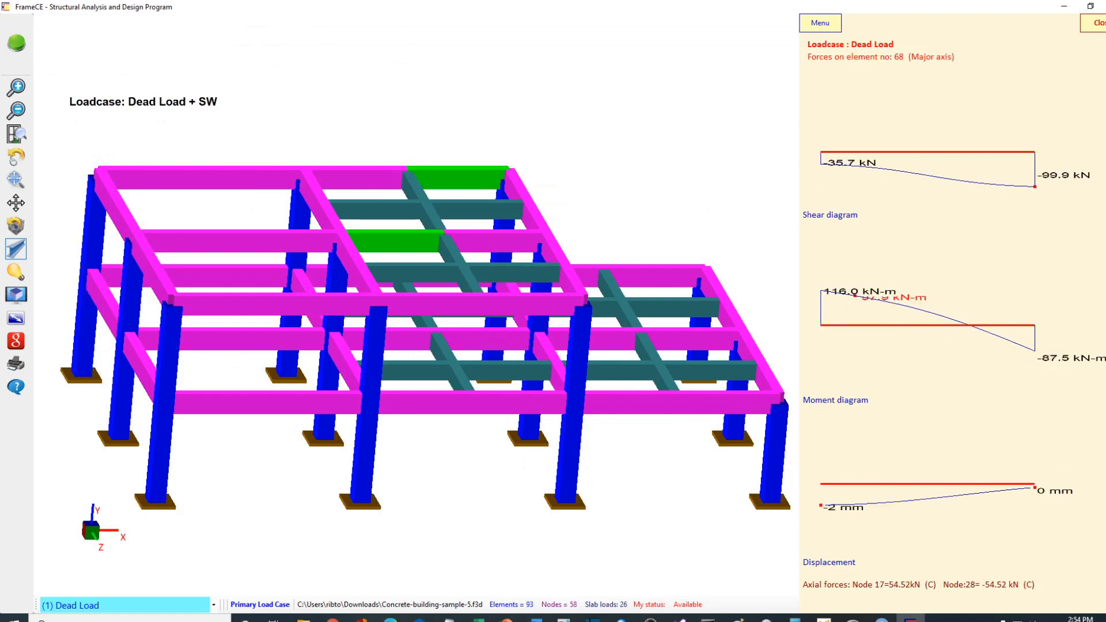
click(398, 242)
click(213, 178)
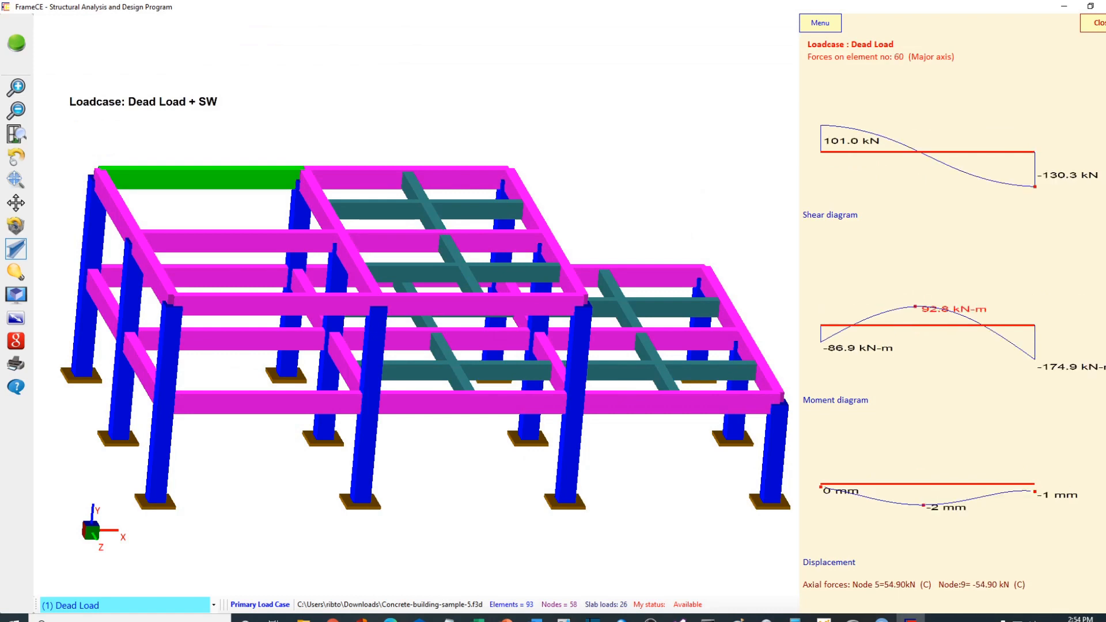
click(630, 404)
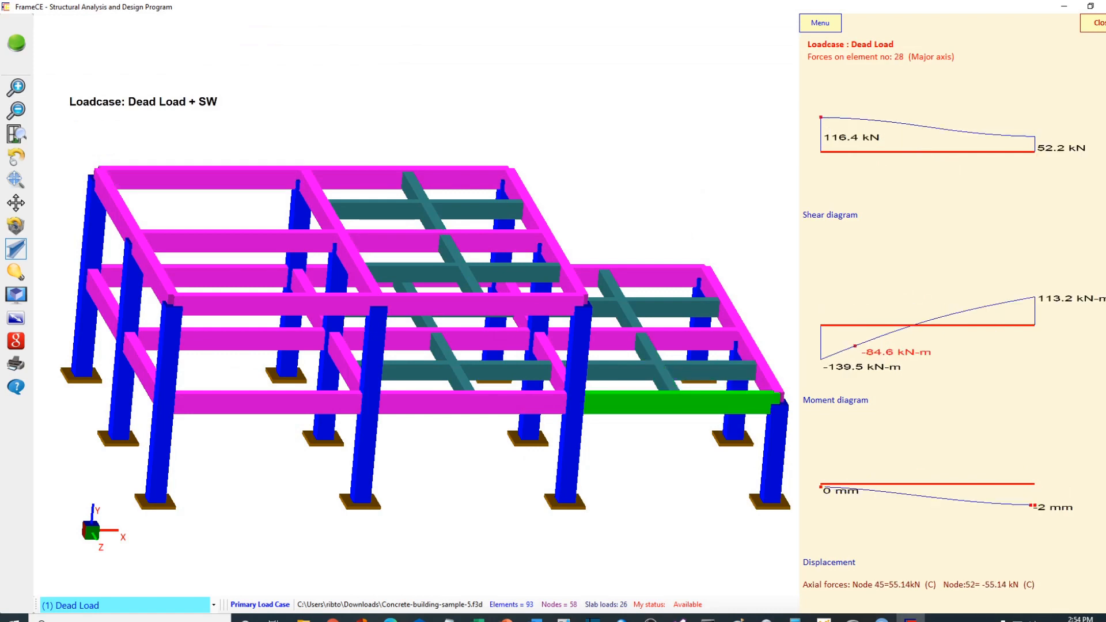
click(729, 402)
click(770, 379)
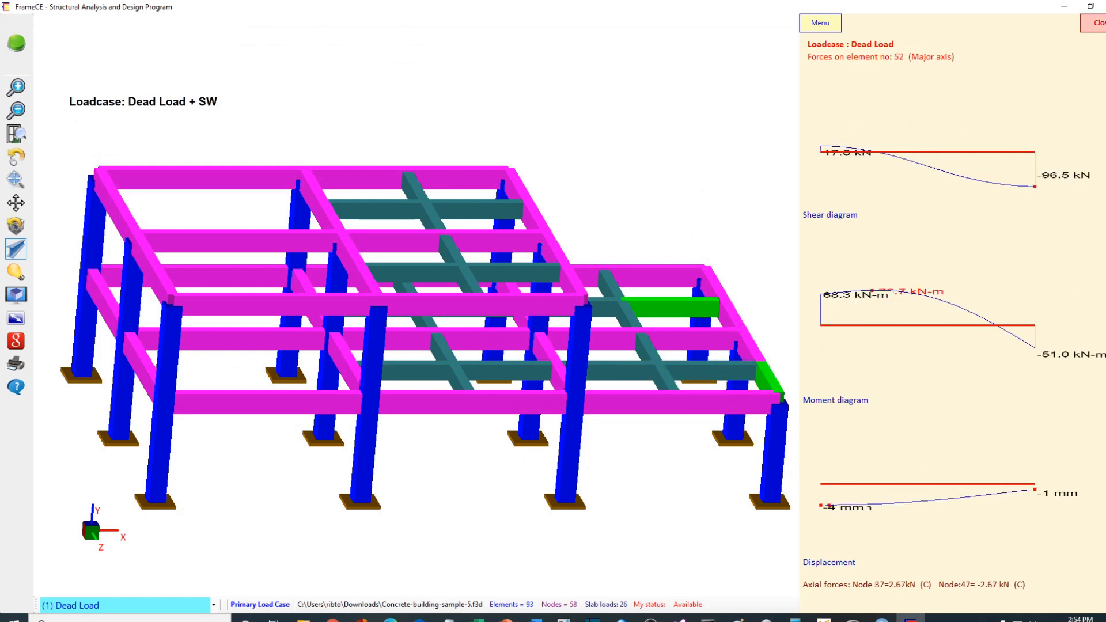
click(1097, 23)
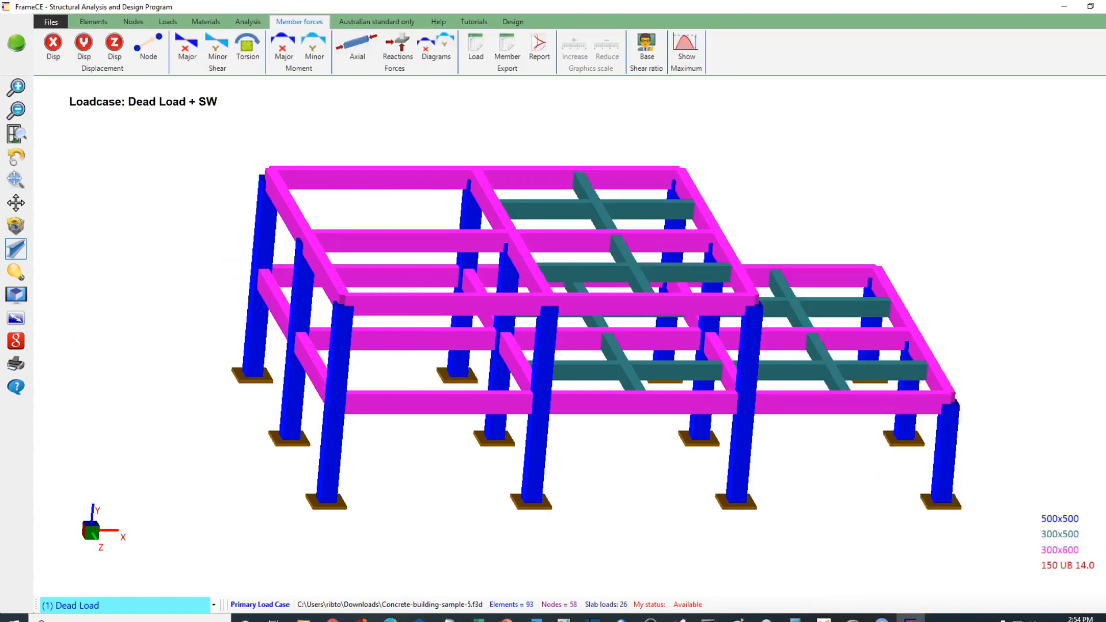
click(436, 47)
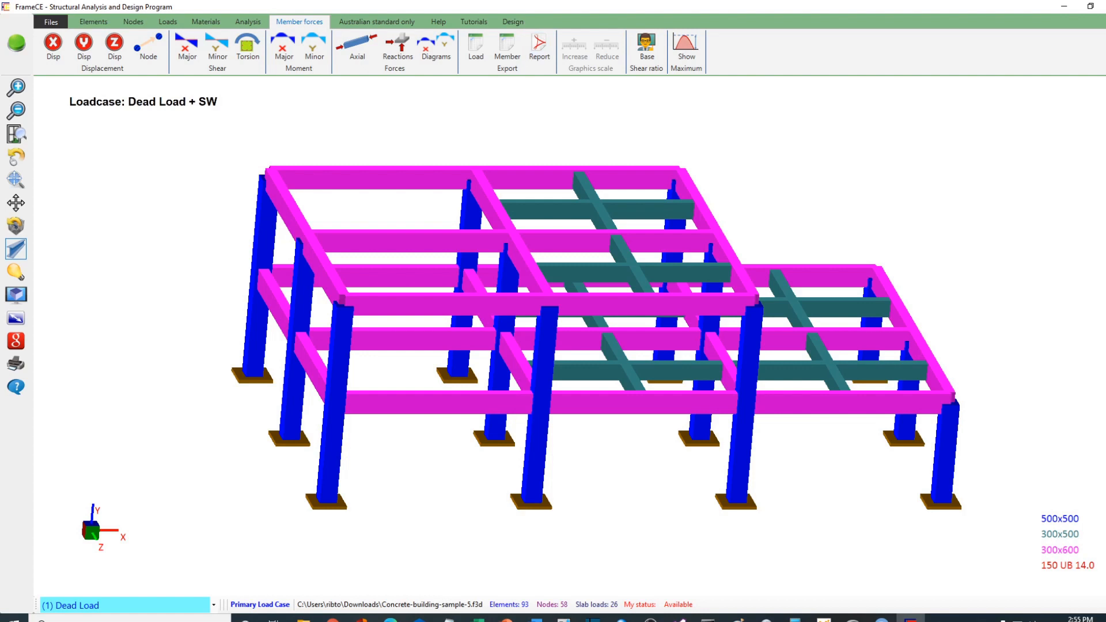
Start an analysis report and include DL + LL (Serviceability) along with the preselected load combinations
click(539, 46)
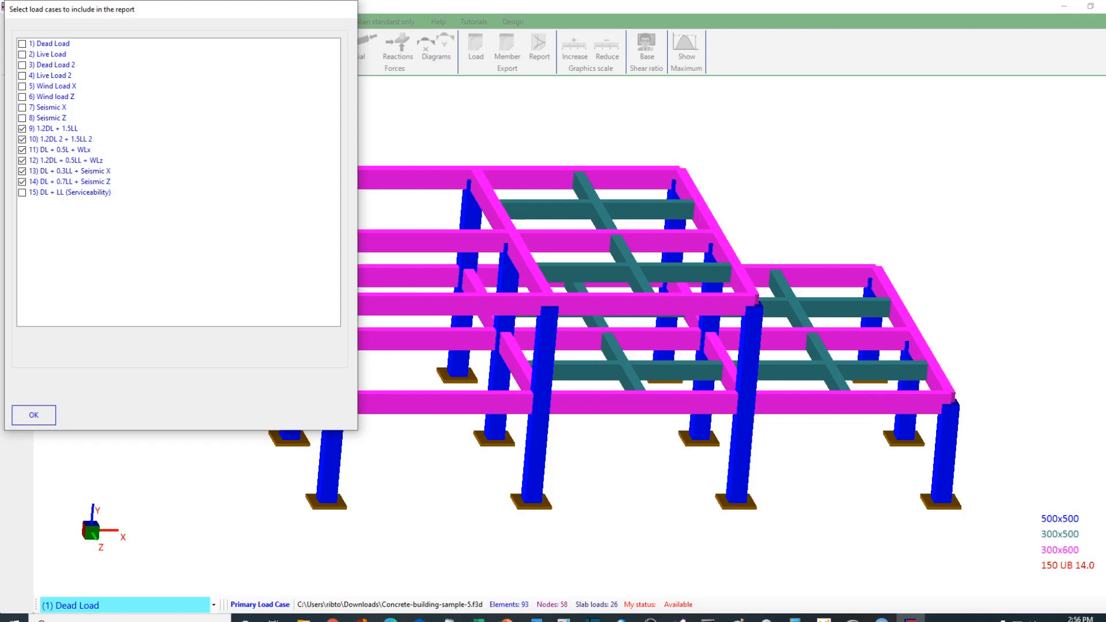
click(22, 193)
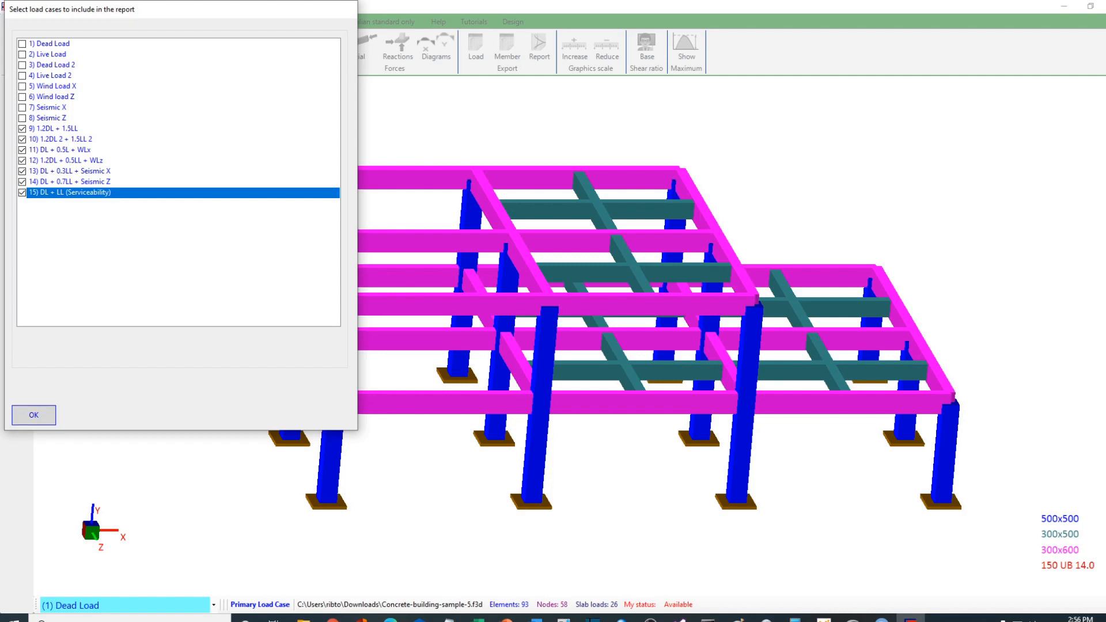
click(33, 414)
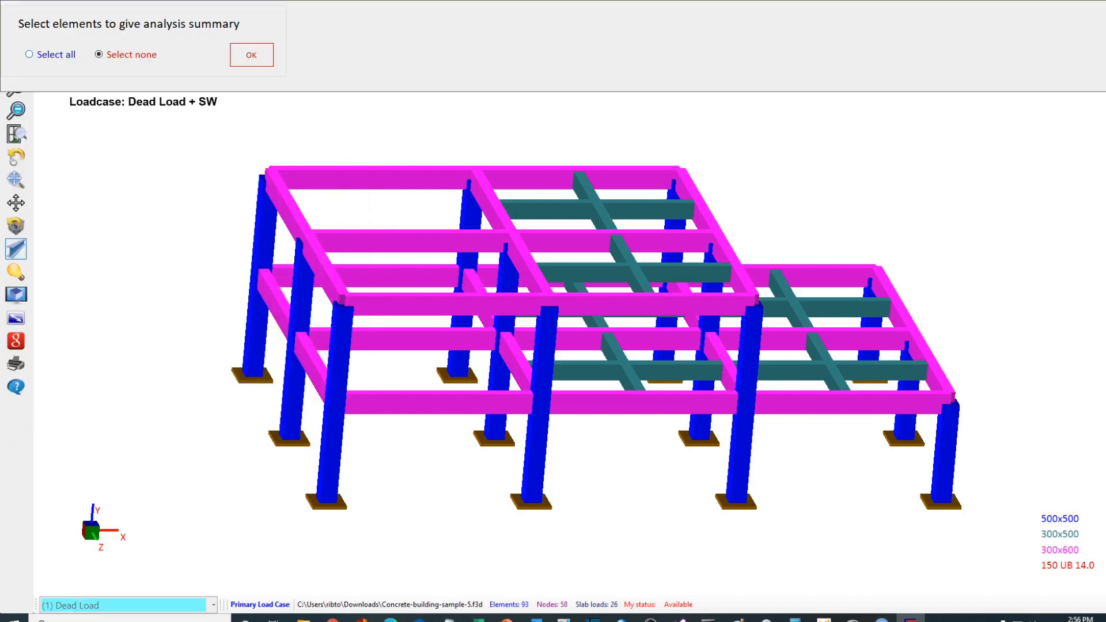
Select all elements for the analysis summary, then exclude 300x500 secondary beams in the rear bays of both levels
click(30, 54)
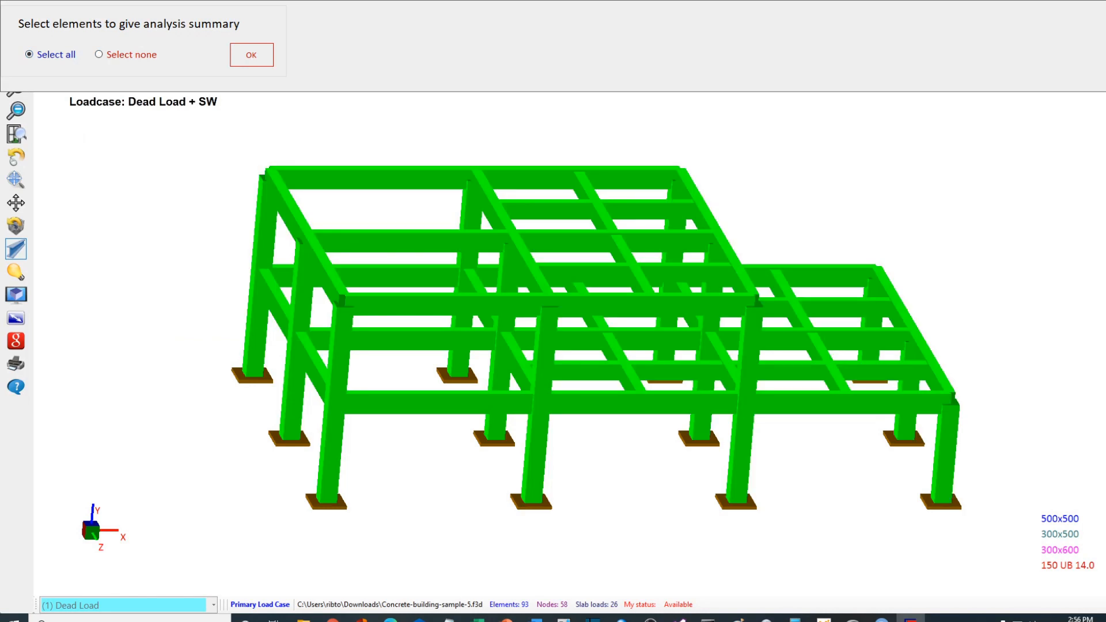
drag(812, 292, 785, 322)
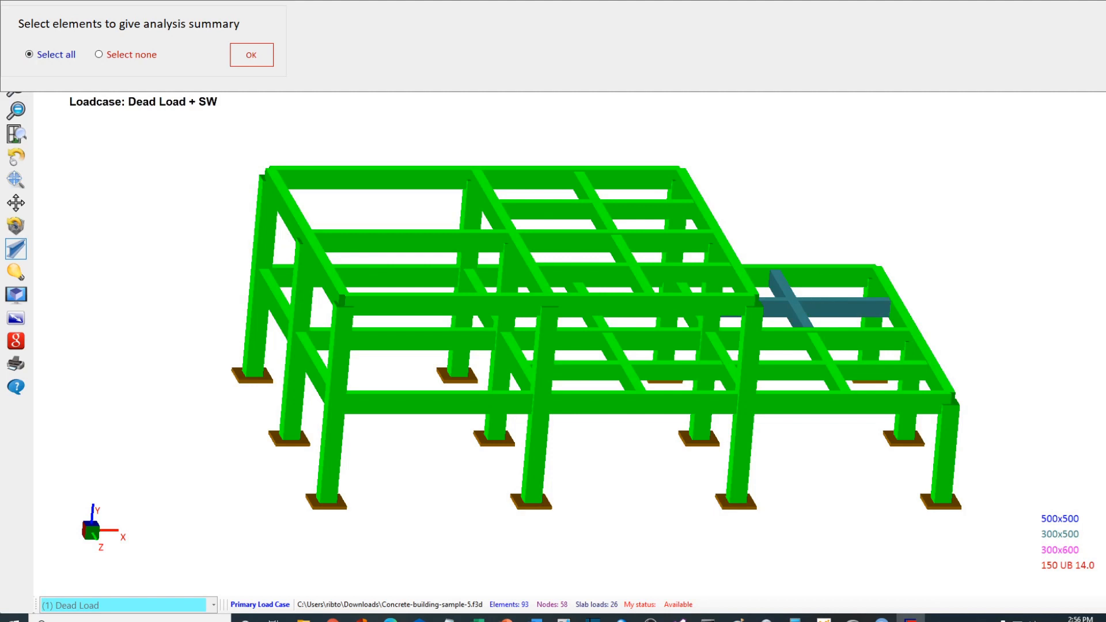
click(16, 157)
drag(230, 196, 230, 329)
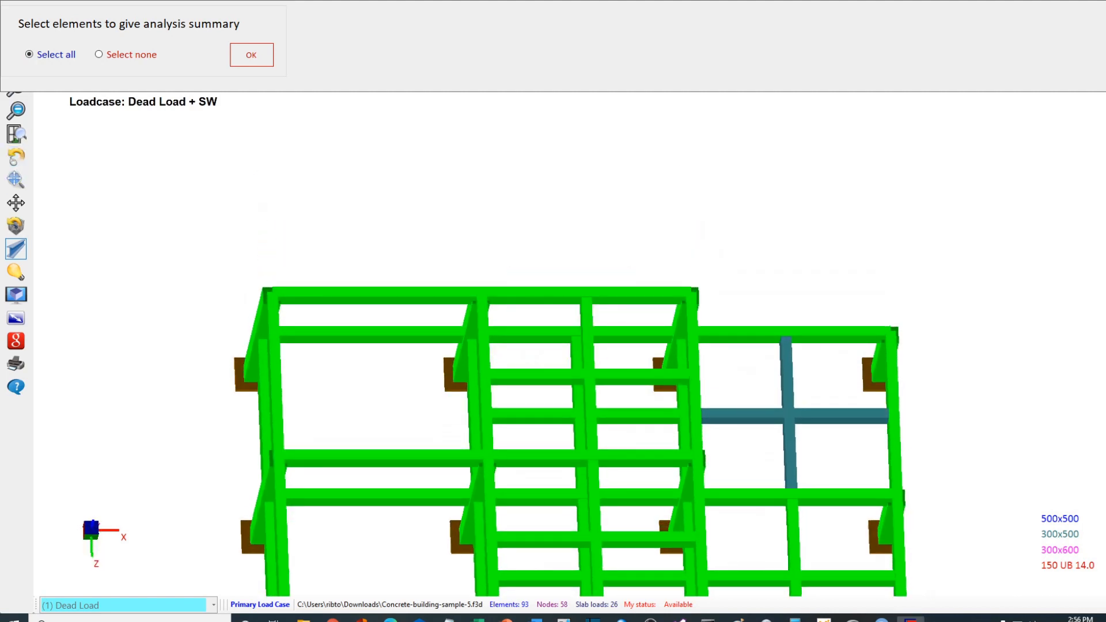
drag(616, 354, 561, 391)
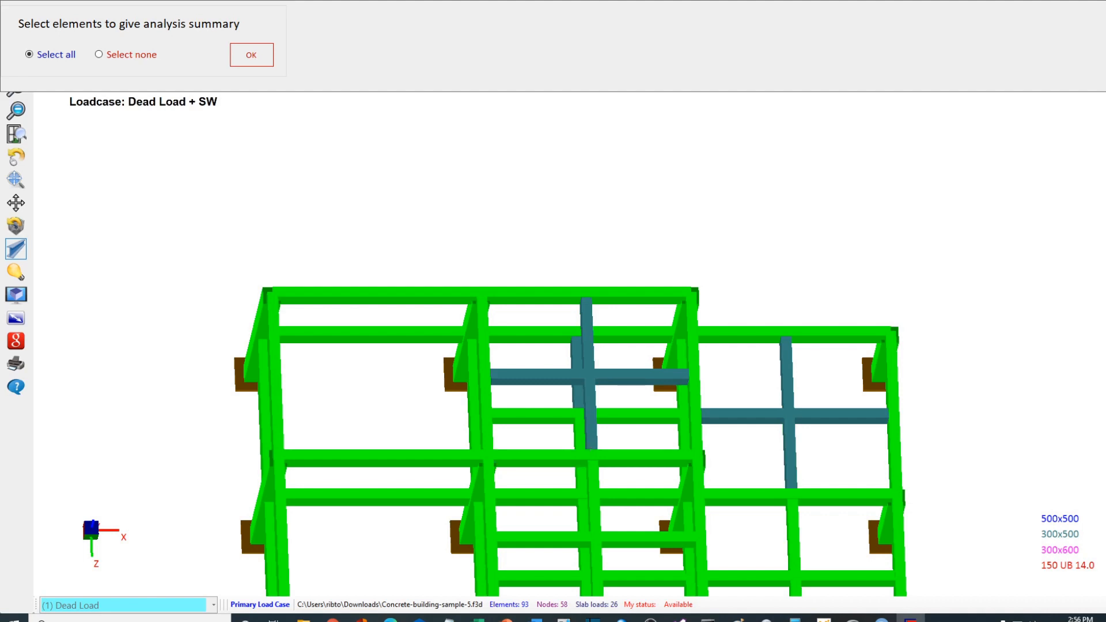
click(558, 416)
click(577, 397)
click(576, 397)
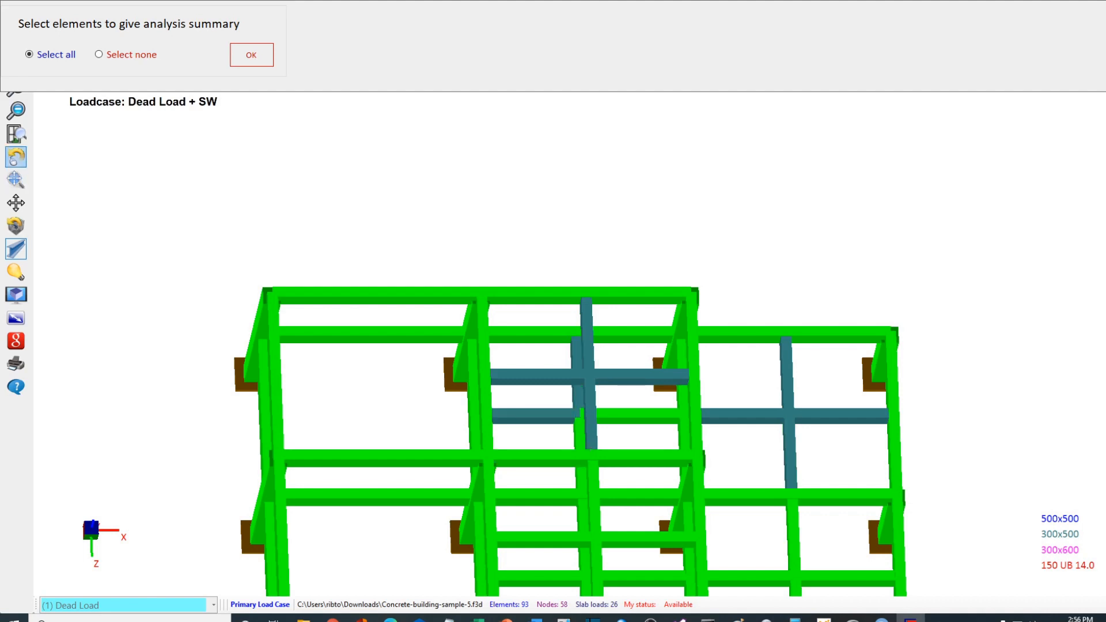
Exclude the crossing secondary beams in the lower level's front middle bay and generate the analysis report
click(16, 156)
drag(173, 196, 193, 127)
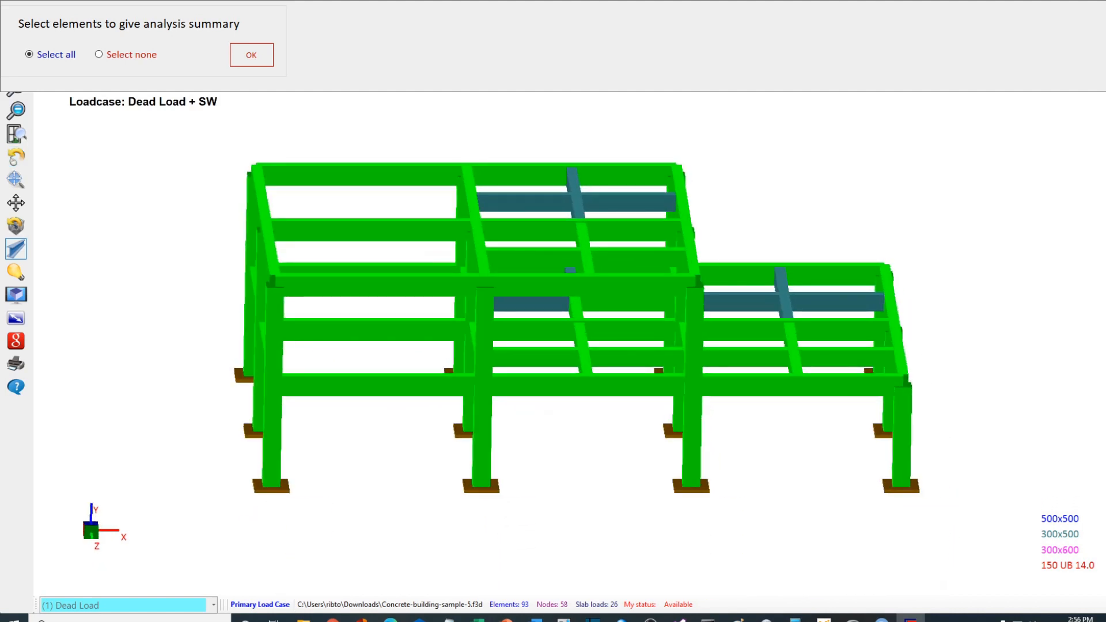
drag(614, 343, 565, 368)
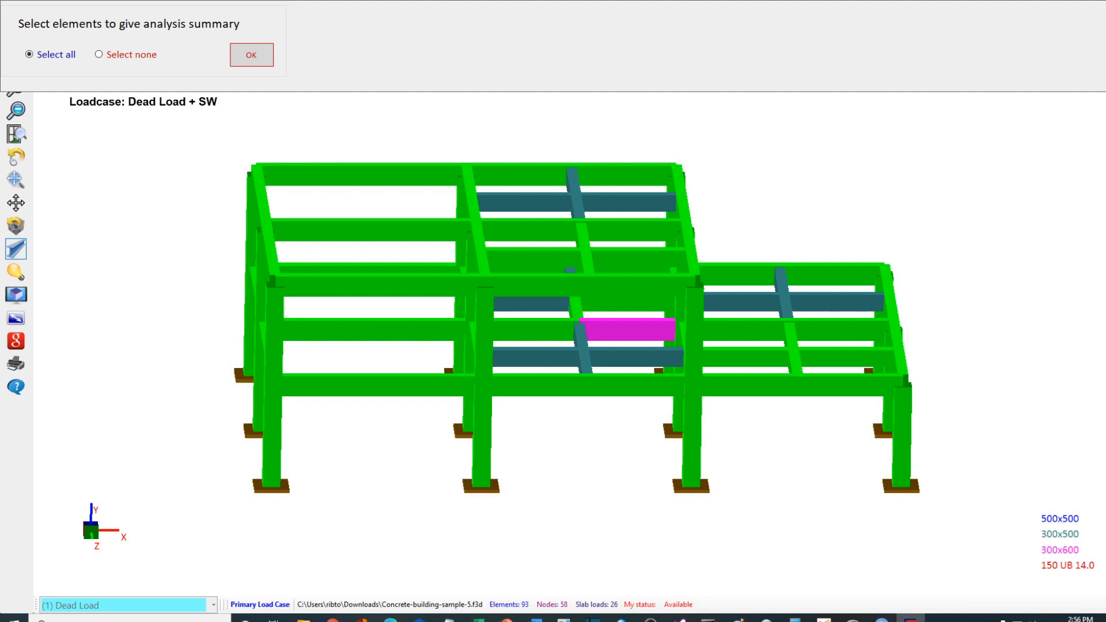
click(251, 55)
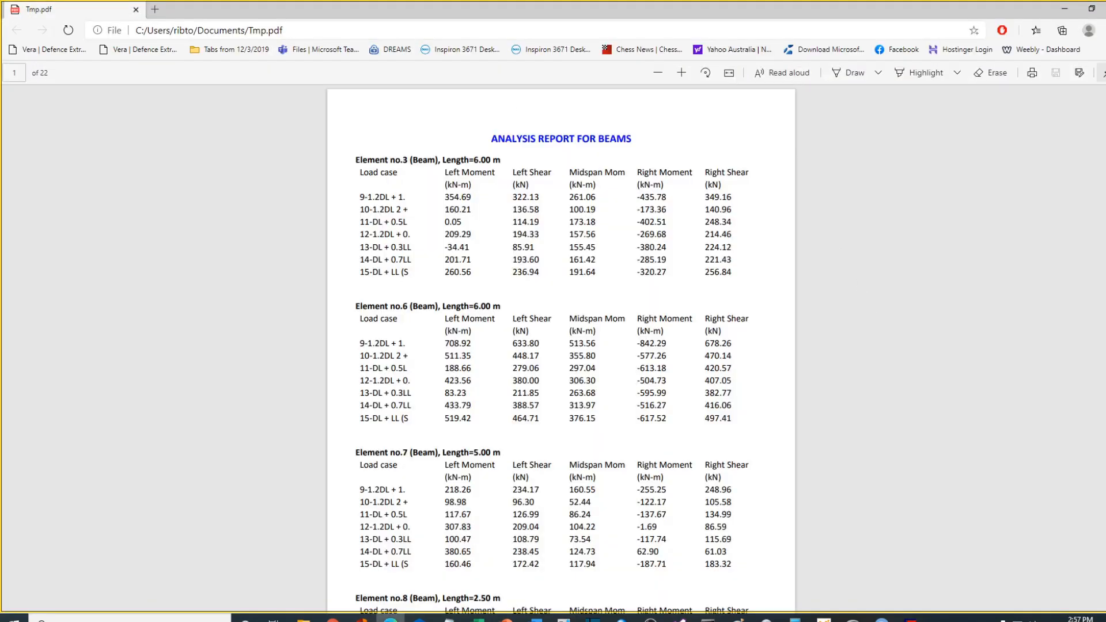
Read through the PDF report, from the beam moments and shears to the column axial forces and moments
scroll(561, 349, down, 3)
scroll(561, 349, up, 3)
scroll(561, 349, down, 20)
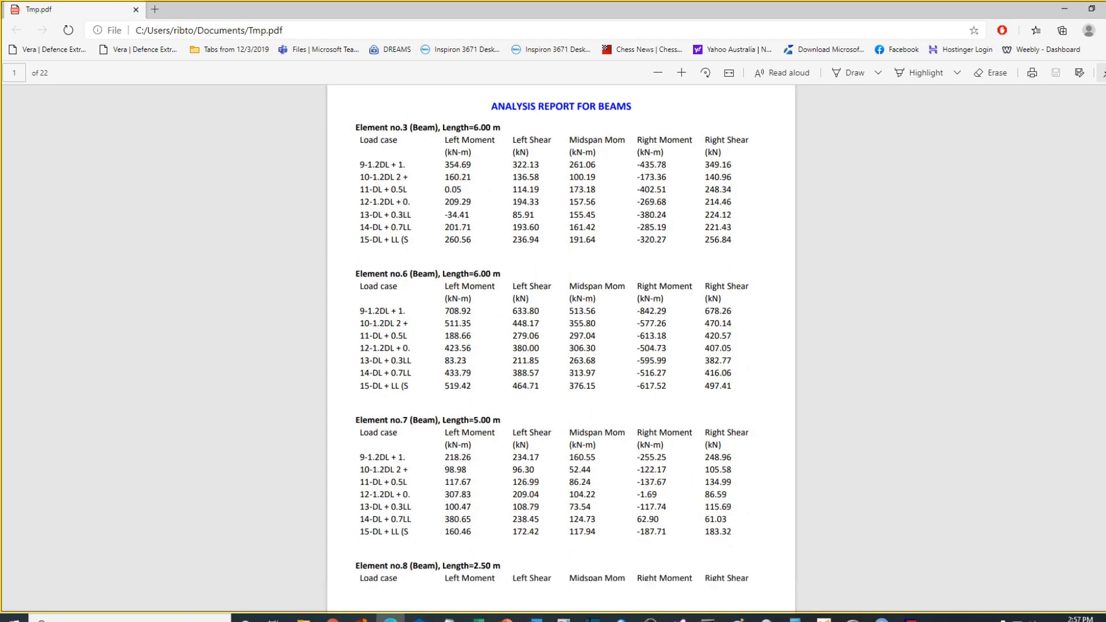
scroll(561, 349, down, 20)
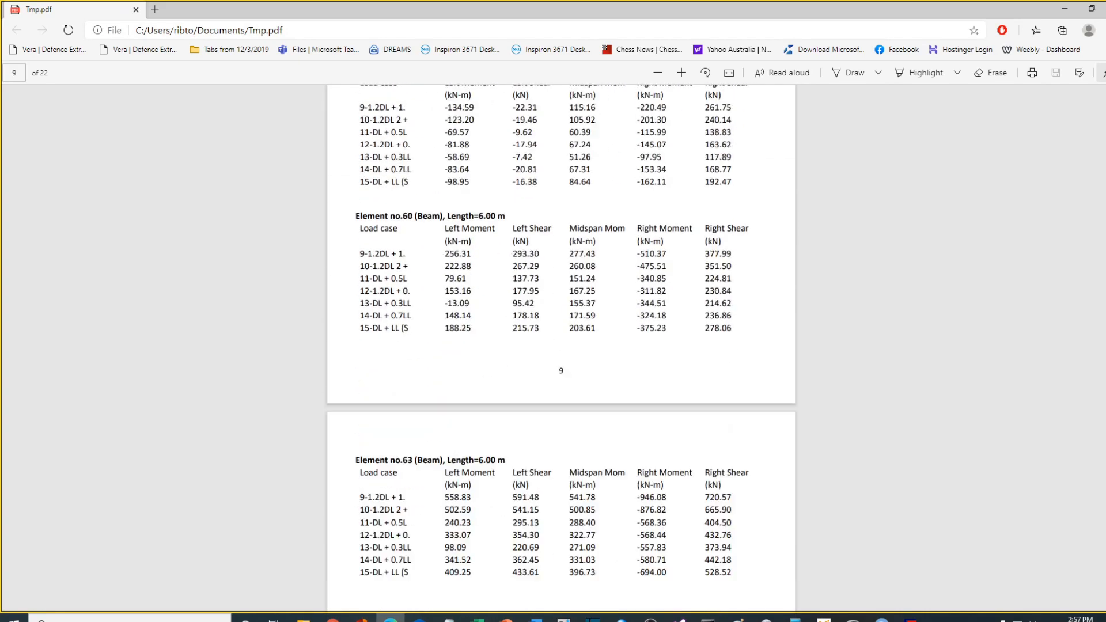
scroll(561, 315, down, 7)
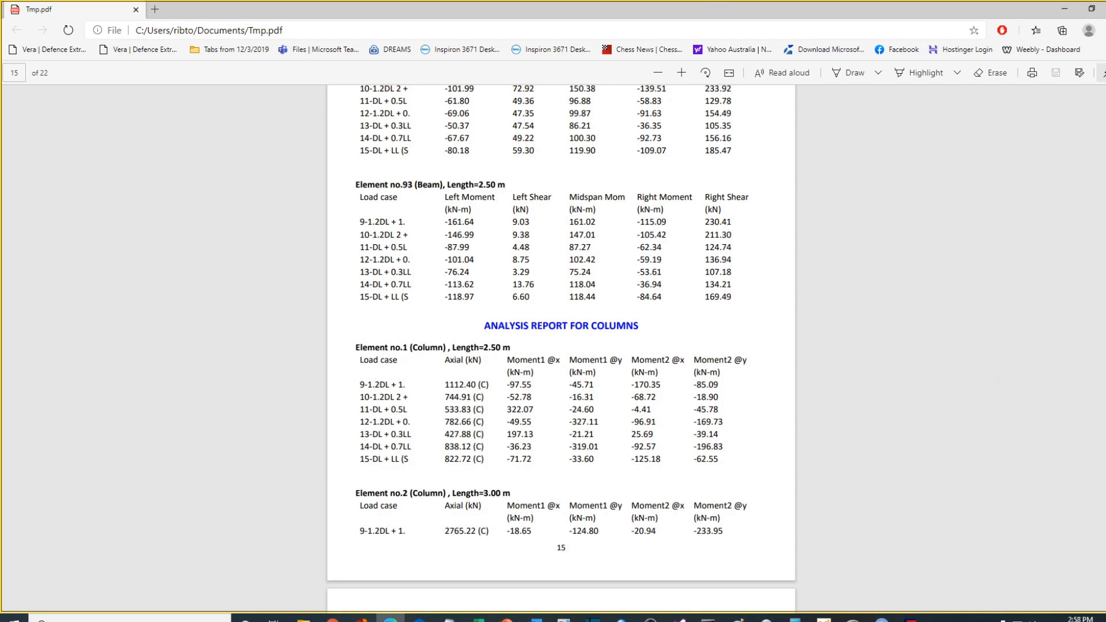
Save the PDF report in Downloads as Analysis Report.pdf, replacing the existing file
click(1079, 79)
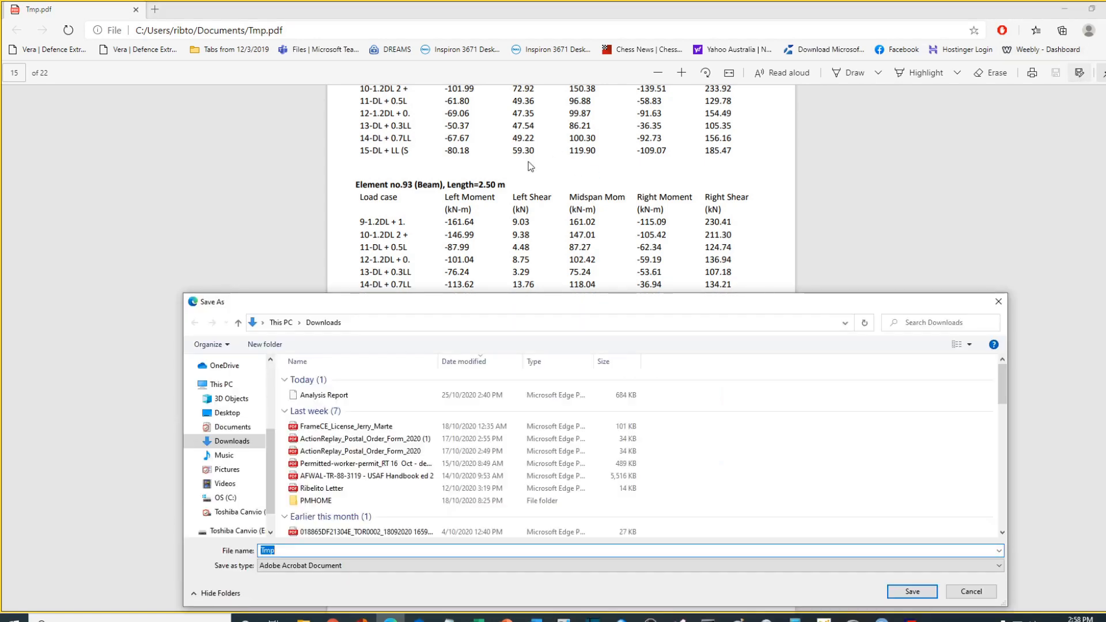
text(Ana)
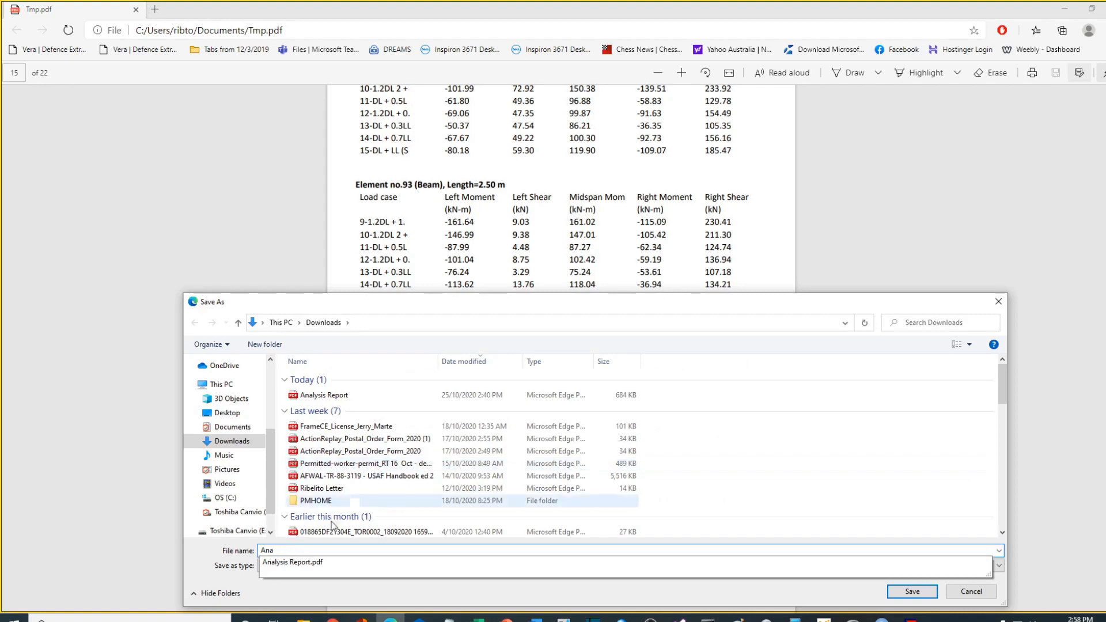
click(339, 562)
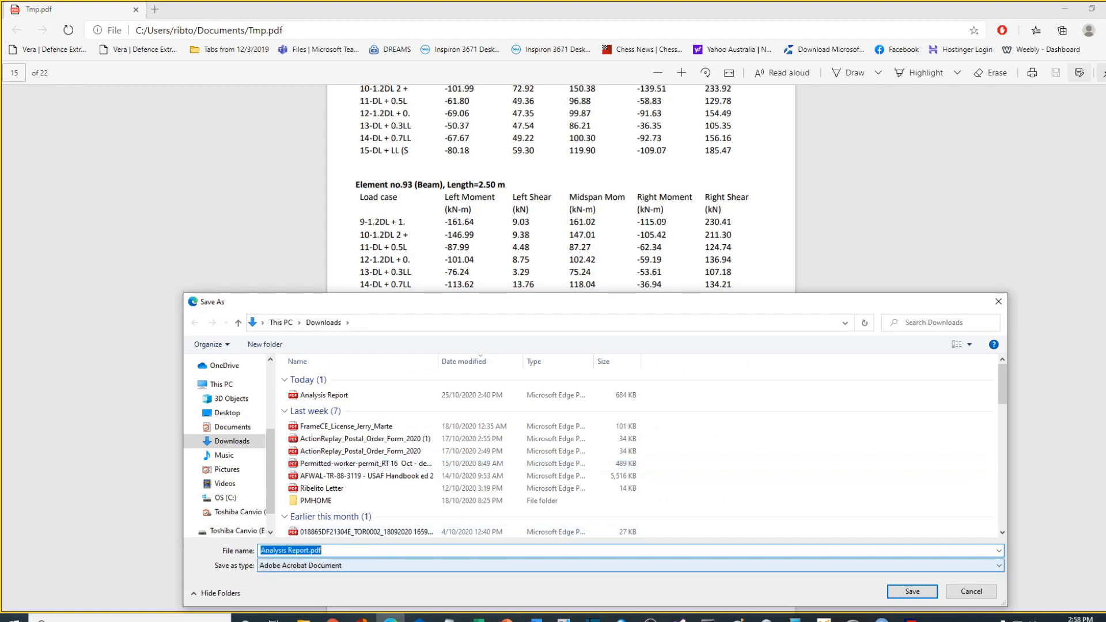
key(Return)
click(592, 315)
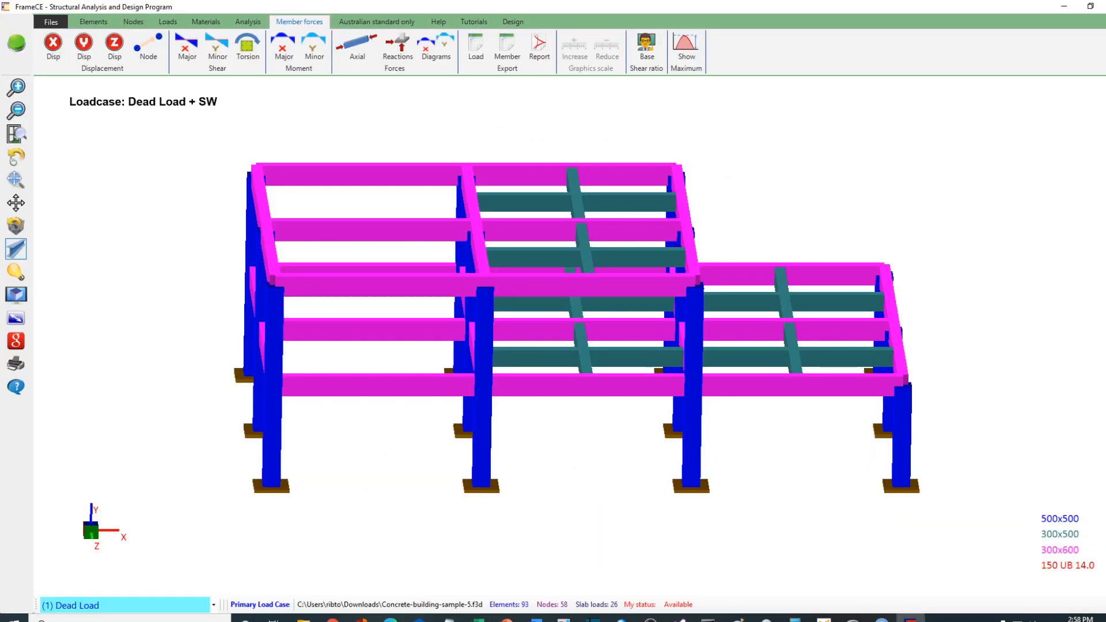
Return to FrameCE and examine the two-storey frame model from a raised, angled 3D view
click(16, 157)
drag(369, 322, 431, 320)
scroll(569, 323, up, 3)
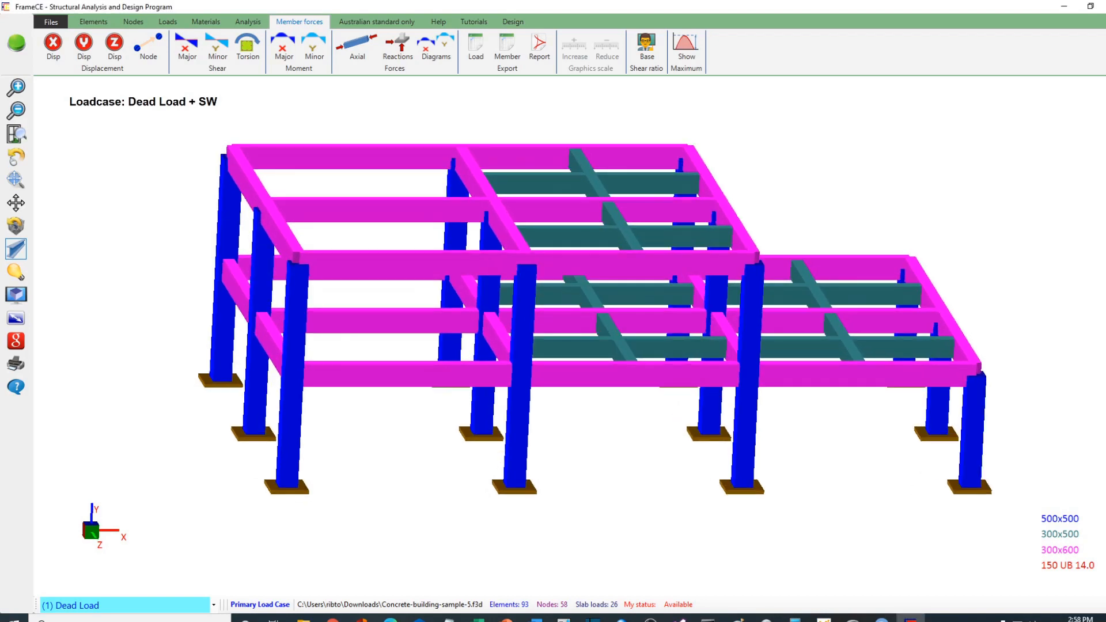
scroll(569, 323, down, 5)
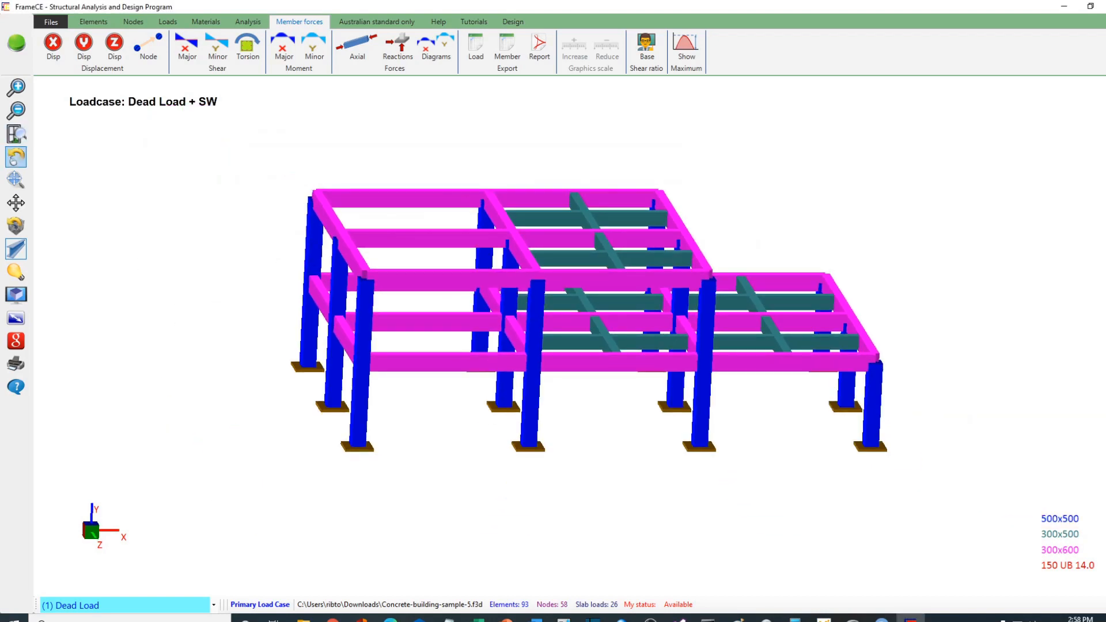
click(16, 156)
mouse_move(403, 322)
mouse_down()
mouse_move(394, 296)
mouse_move(386, 312)
mouse_up()
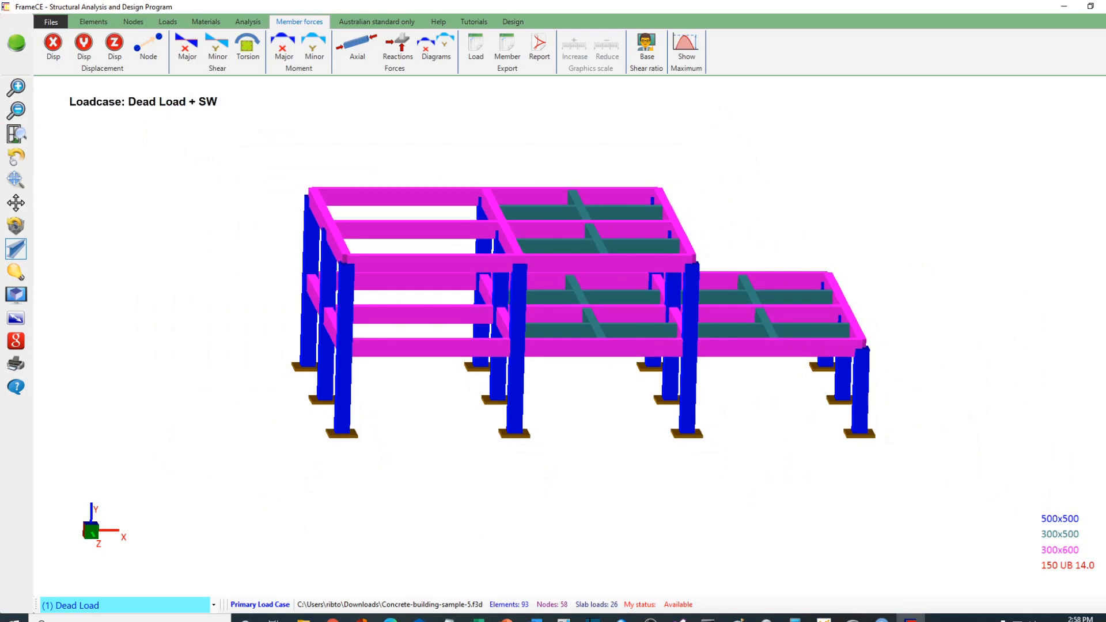
scroll(569, 328, up, 1)
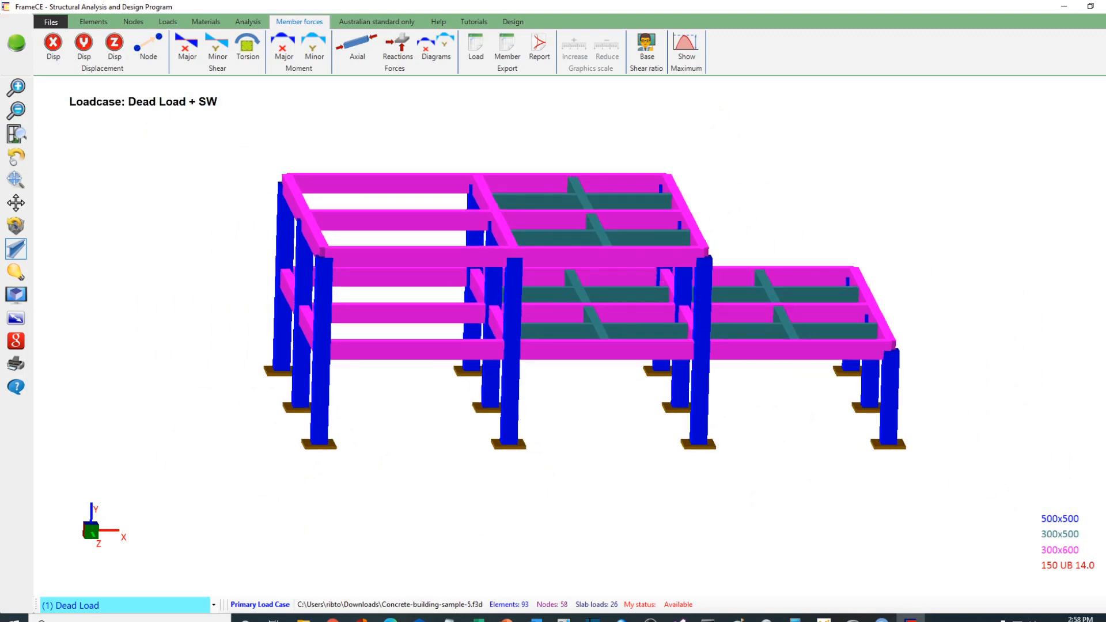
click(16, 156)
drag(403, 322, 418, 307)
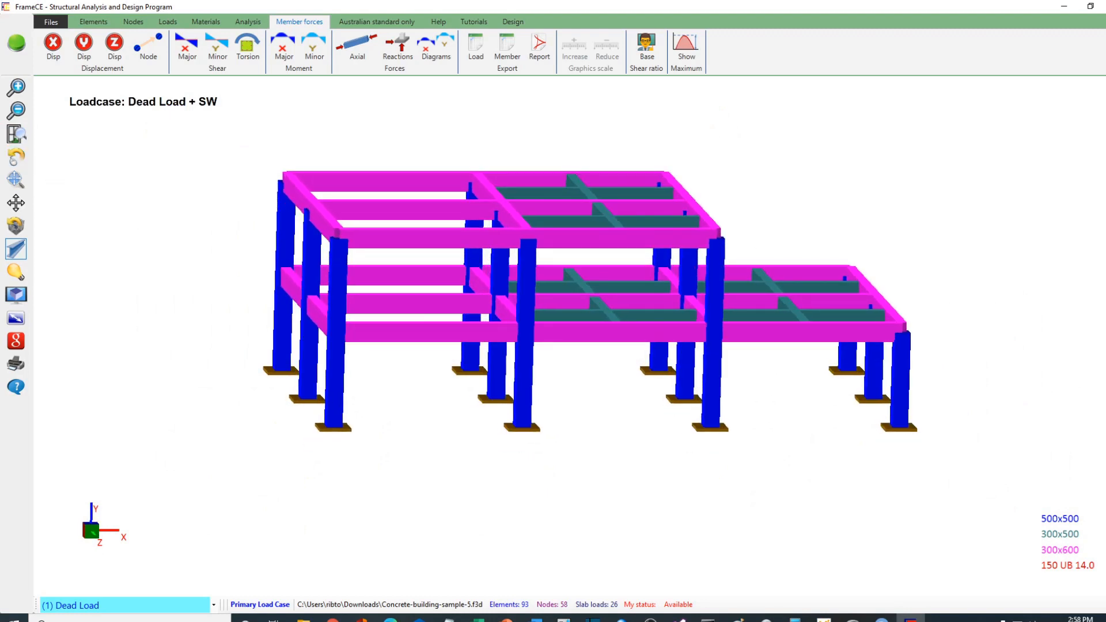
click(16, 179)
drag(519, 300, 524, 353)
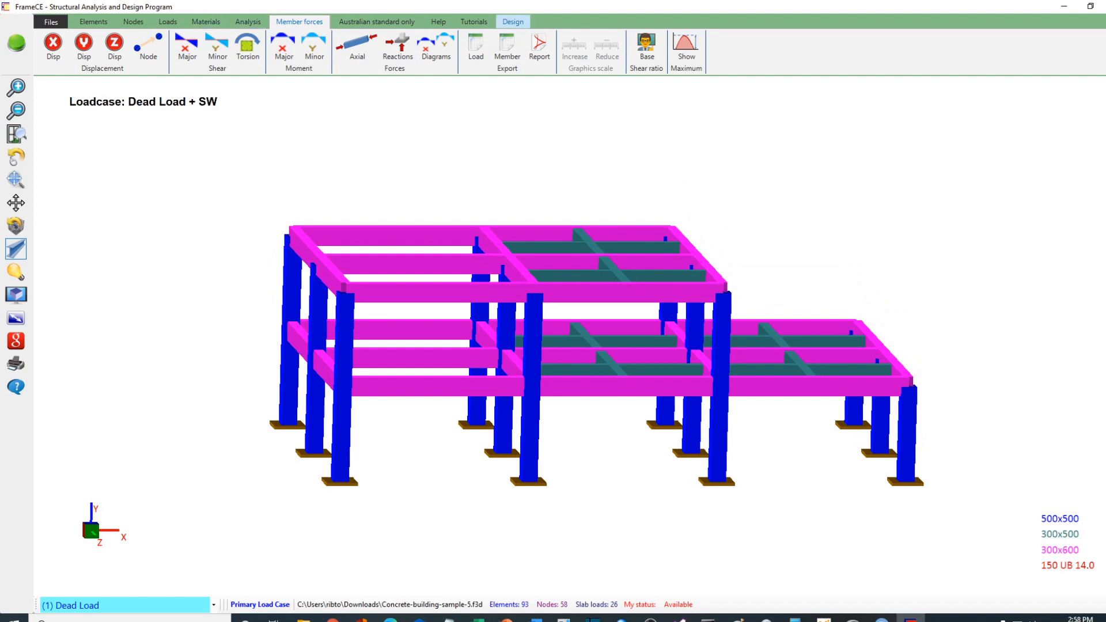
Start the full design with plans and select all elements for design calculations
click(513, 21)
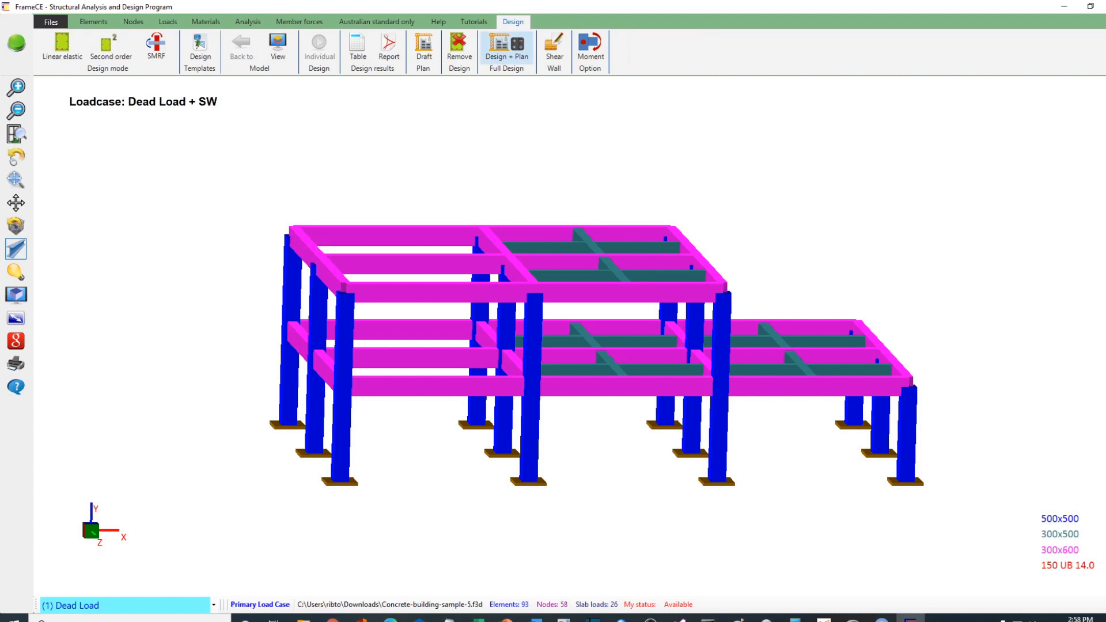
click(507, 49)
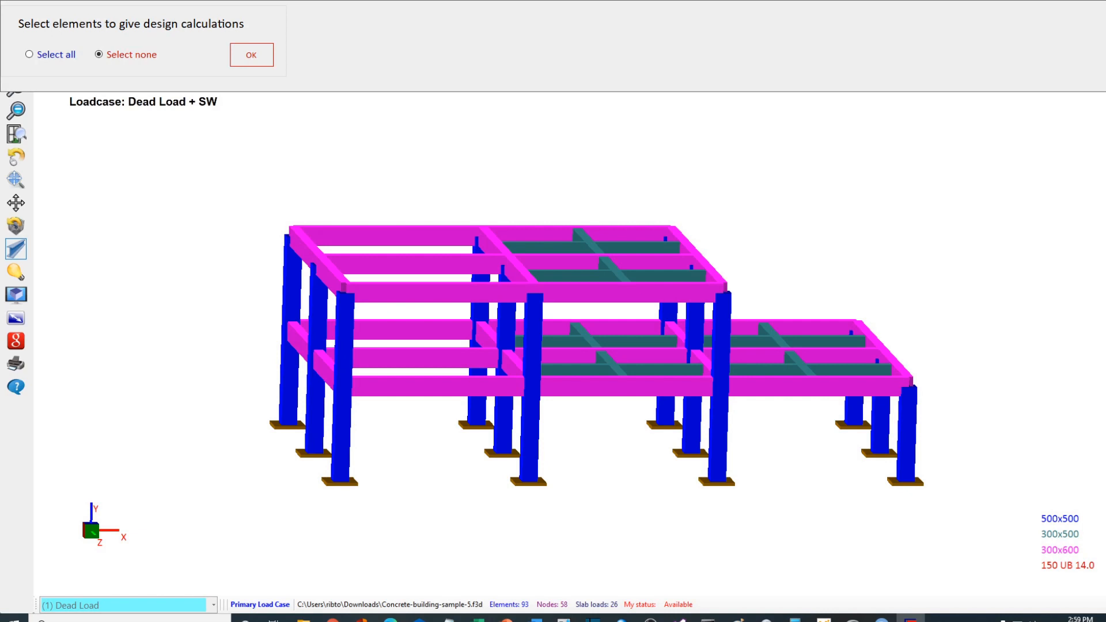
click(29, 54)
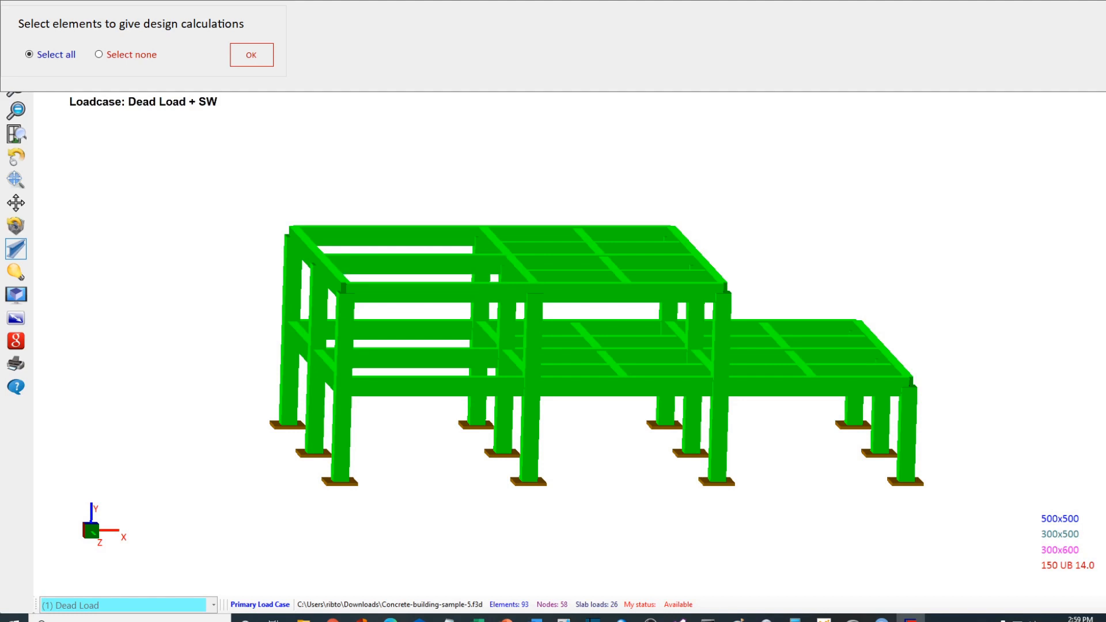
Exclude one upper-level 300x600 beam, the lower level's end-bay longitudinal and secondary beams, and a middle-bay secondary beam, and accept the selection
click(415, 264)
drag(818, 292, 793, 417)
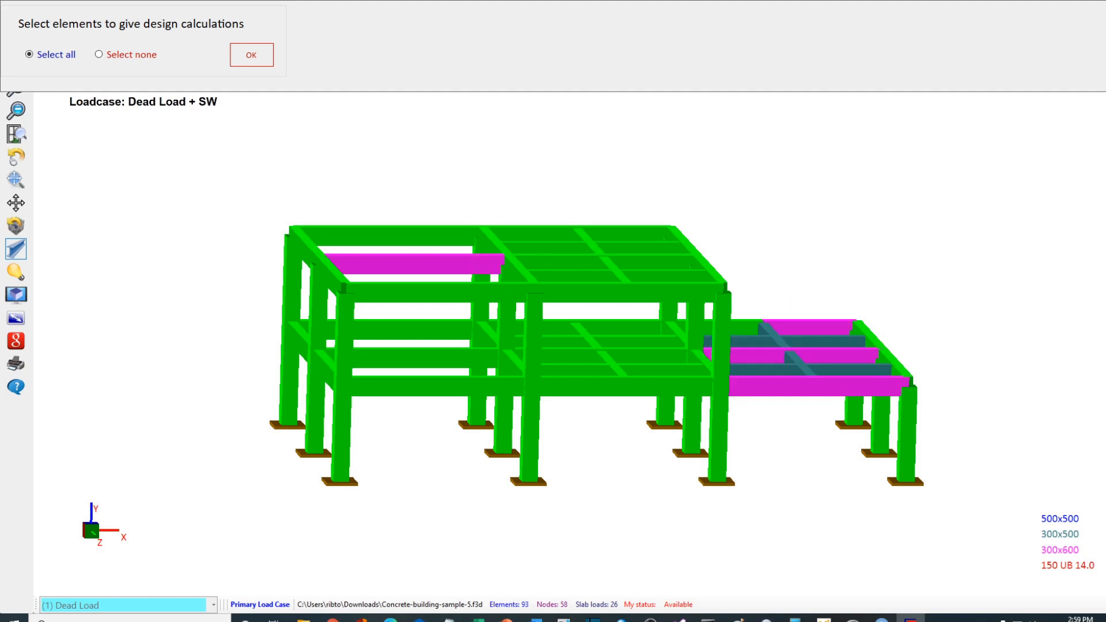
mouse_move(425, 418)
mouse_down()
mouse_move(418, 307)
mouse_move(393, 307)
mouse_up()
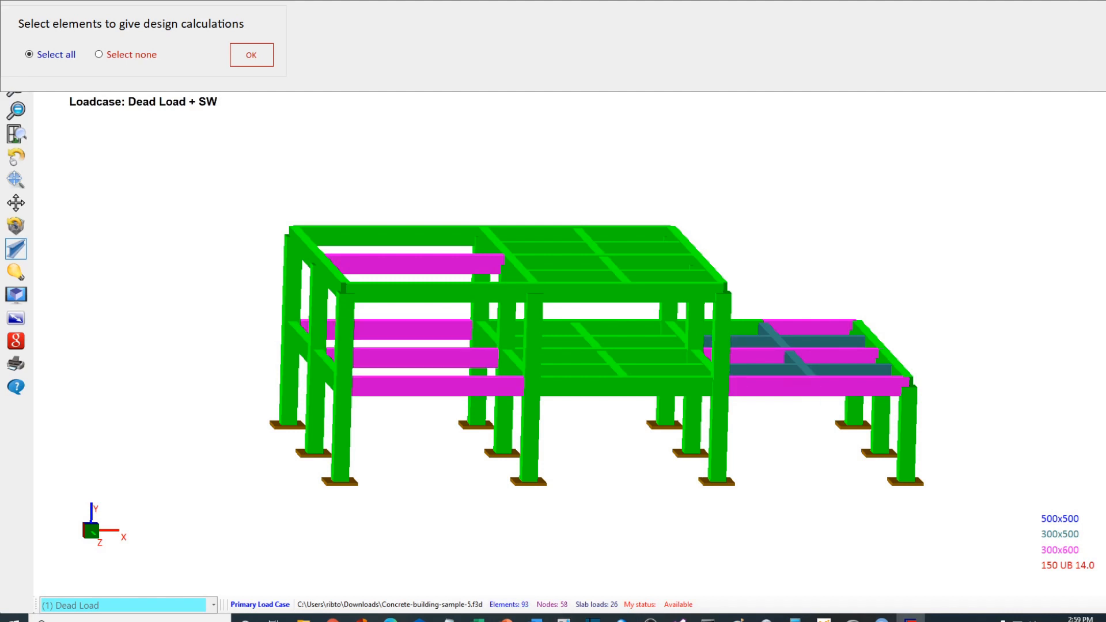
click(632, 341)
click(564, 341)
click(564, 342)
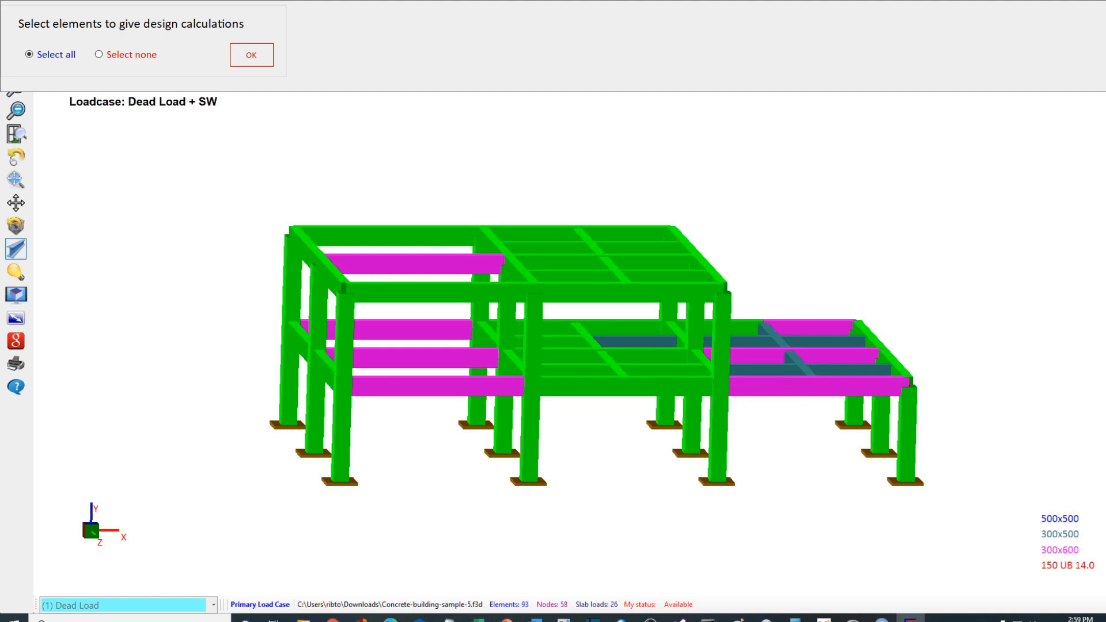
click(564, 342)
click(252, 55)
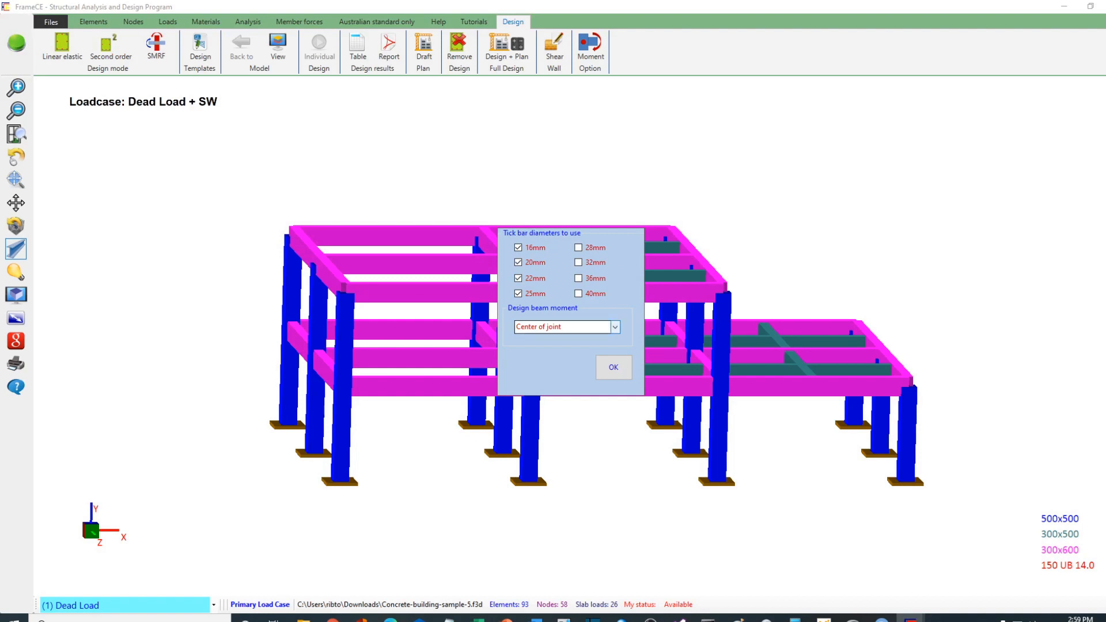
Set the design beam moment to Face of column and exclude DL + LL (Serviceability) from the strength design load cases
click(616, 327)
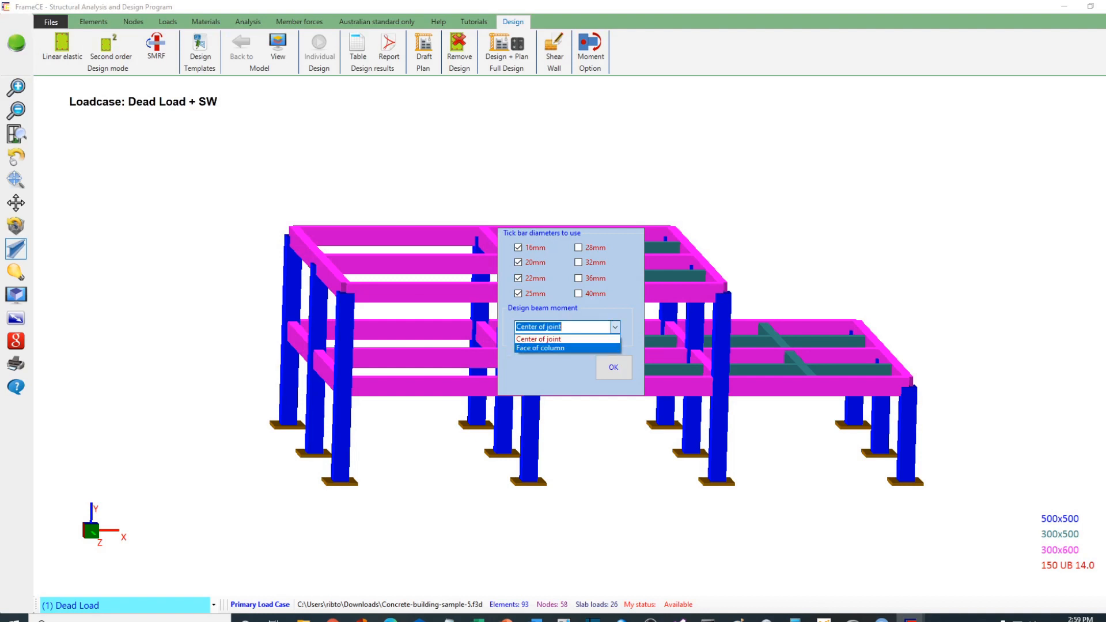
click(540, 347)
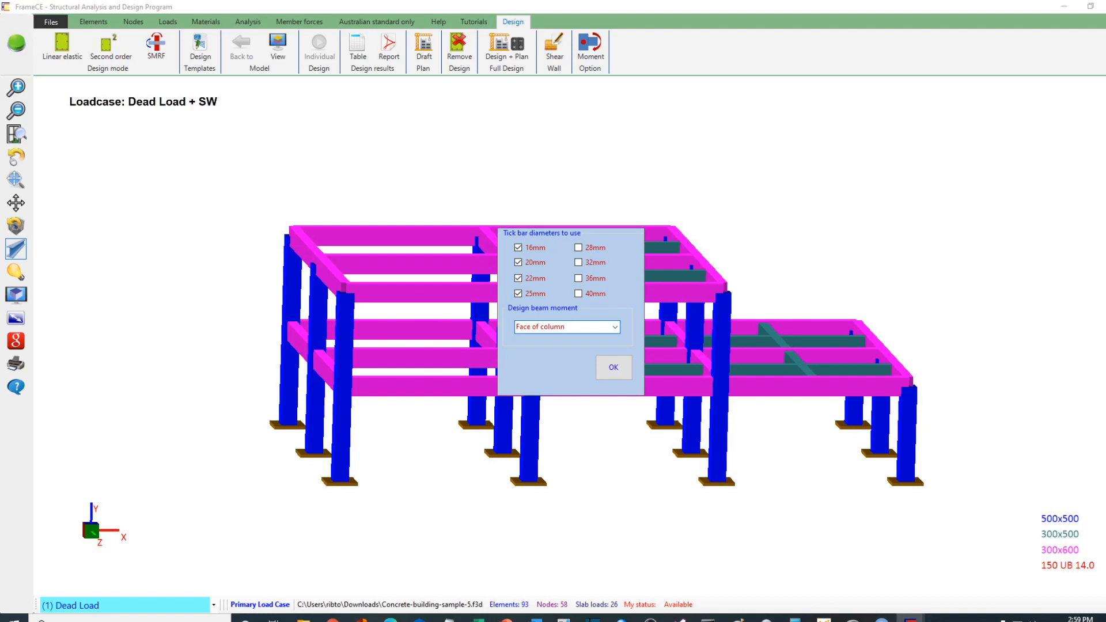
click(615, 327)
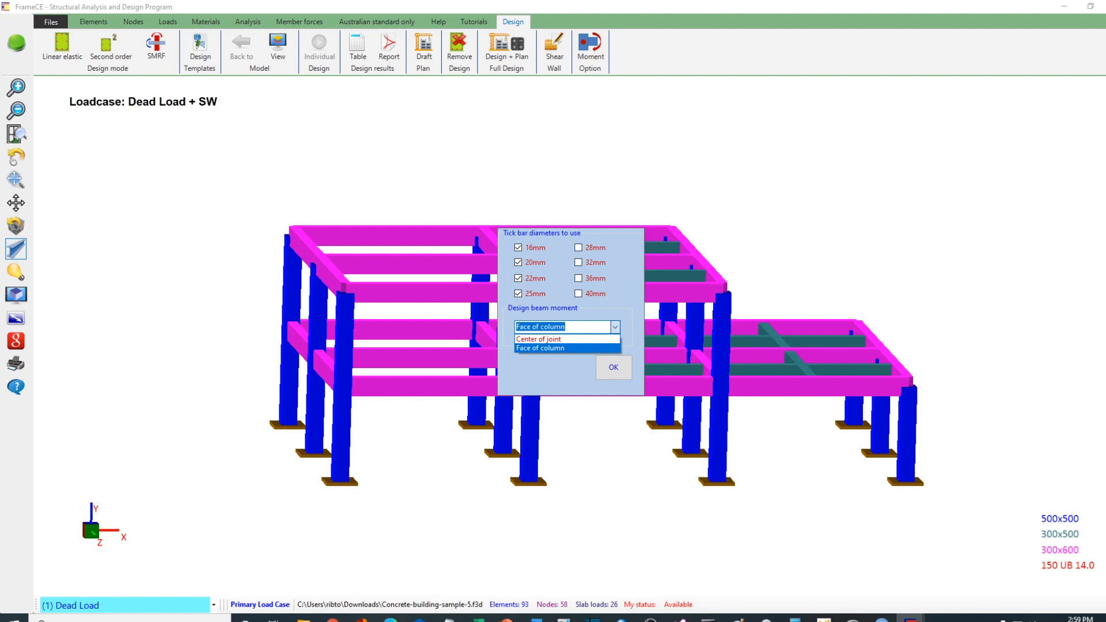
click(540, 348)
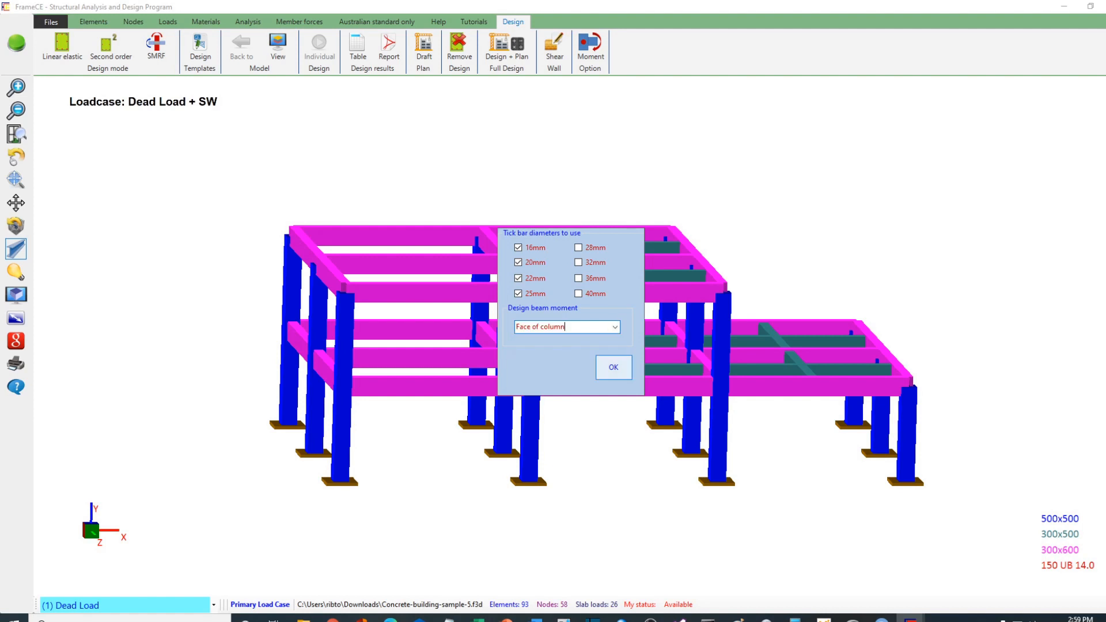
click(614, 367)
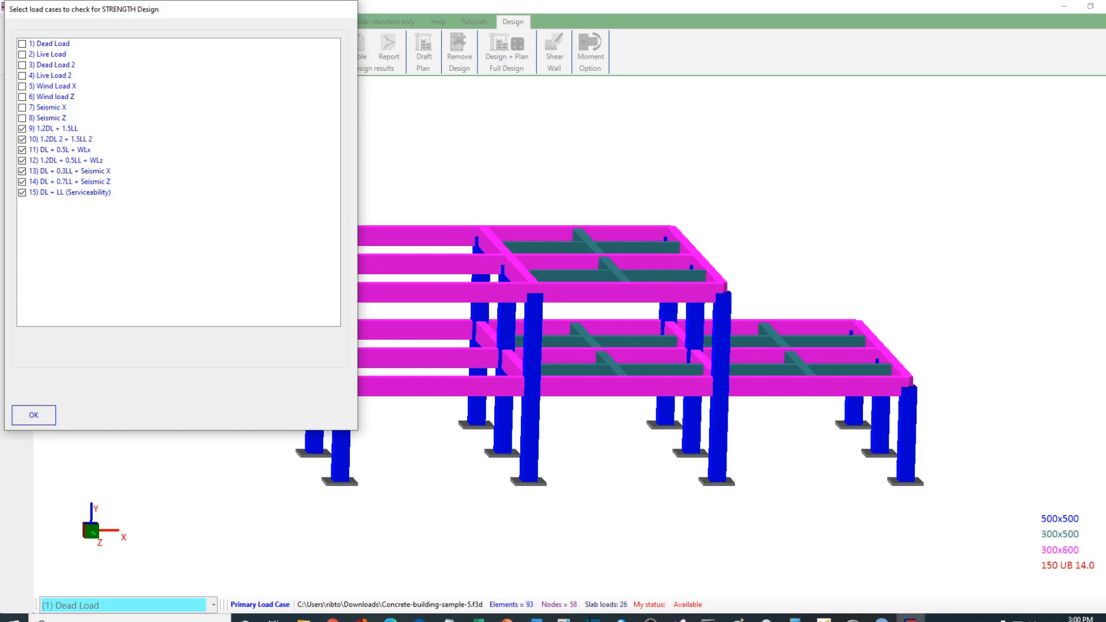
click(23, 192)
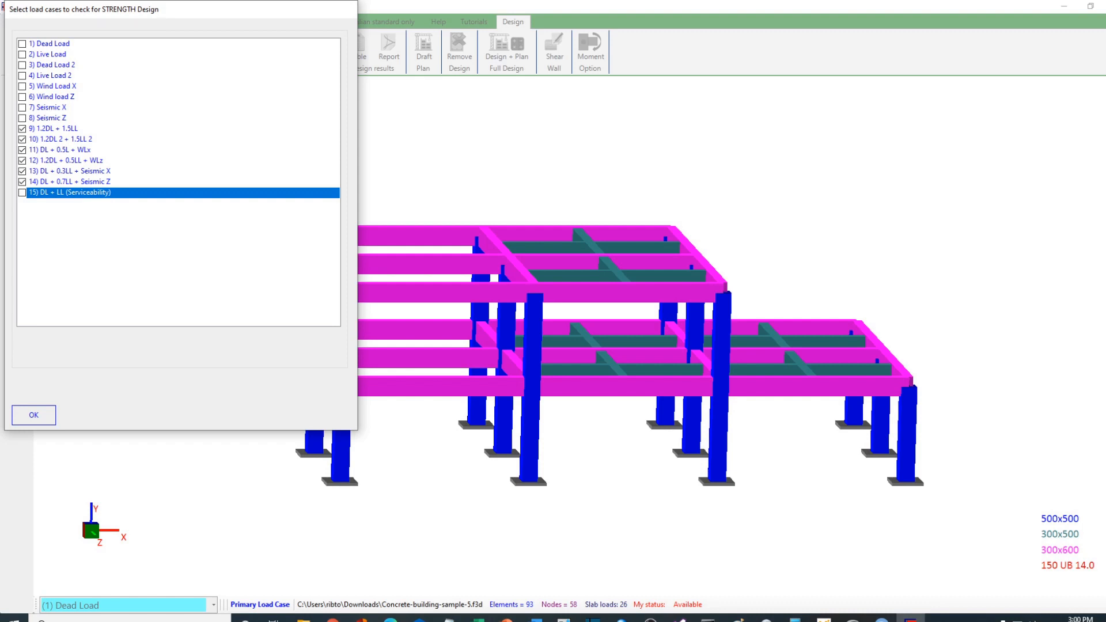
key(Return)
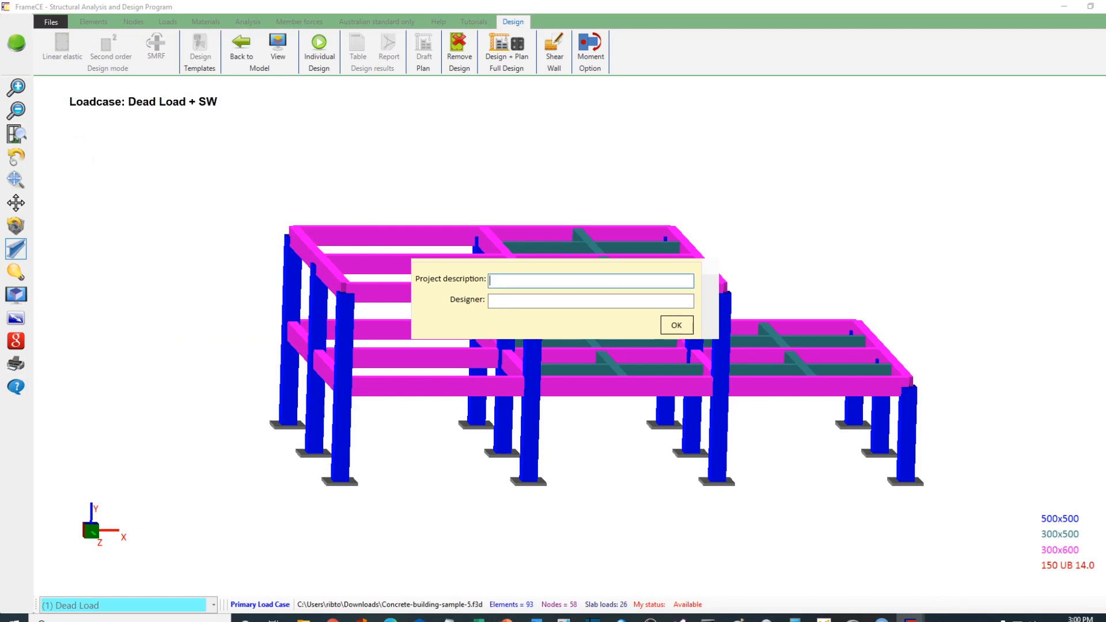
Enter Sample project as the project description and fill in the designer's initials
text(Sample project)
click(591, 301)
text(RFT)
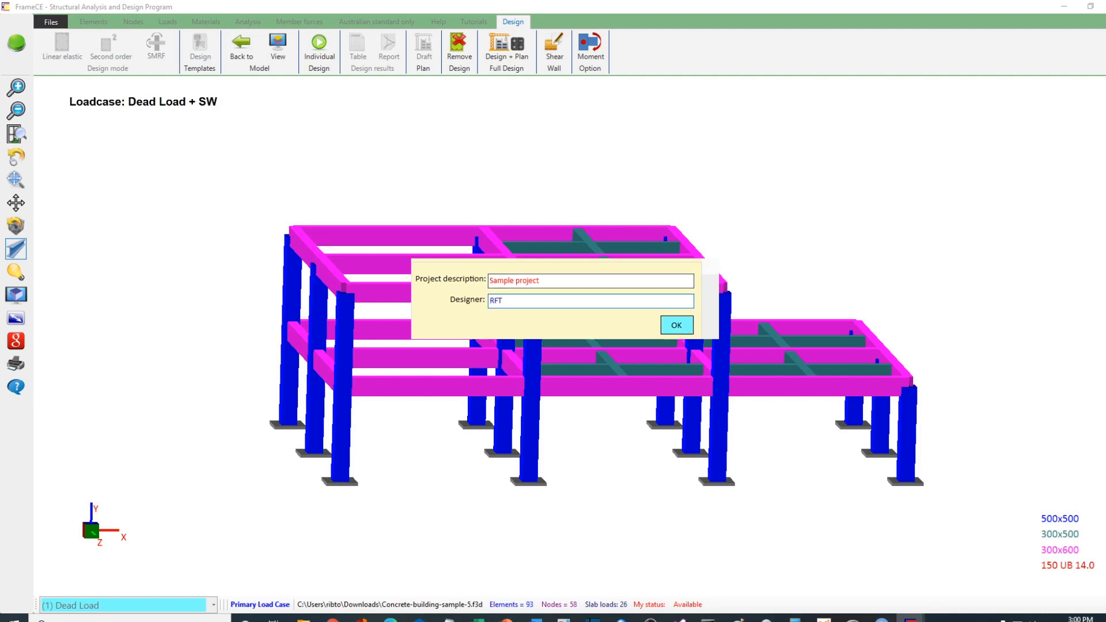
key(Return)
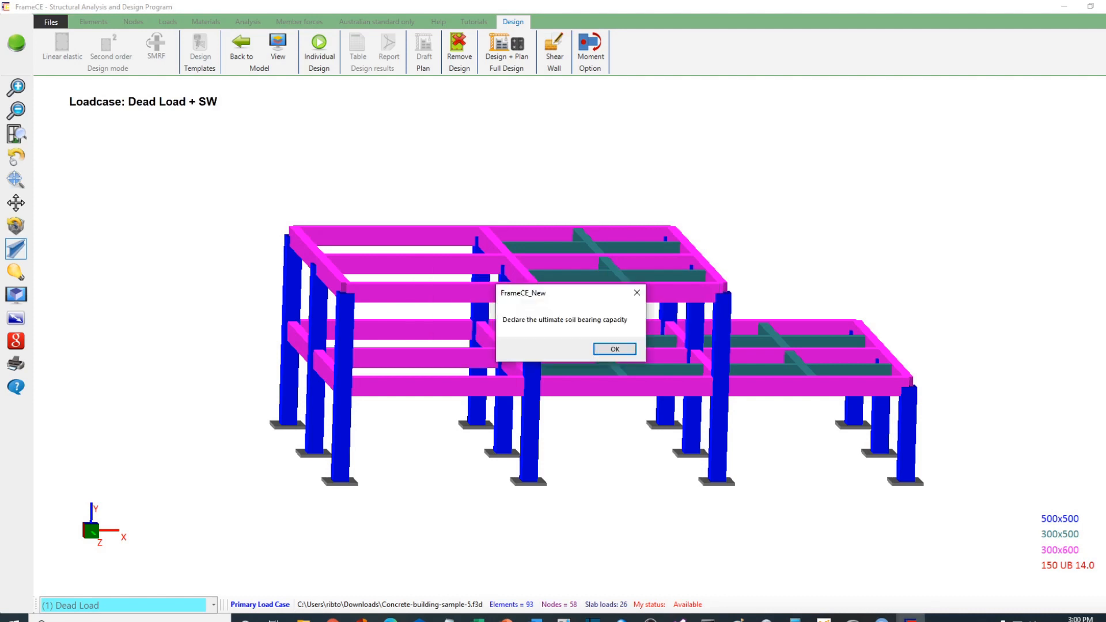
Set the soil's ultimate bearing capacity to 300 kPa and run the full design to completion
key(Return)
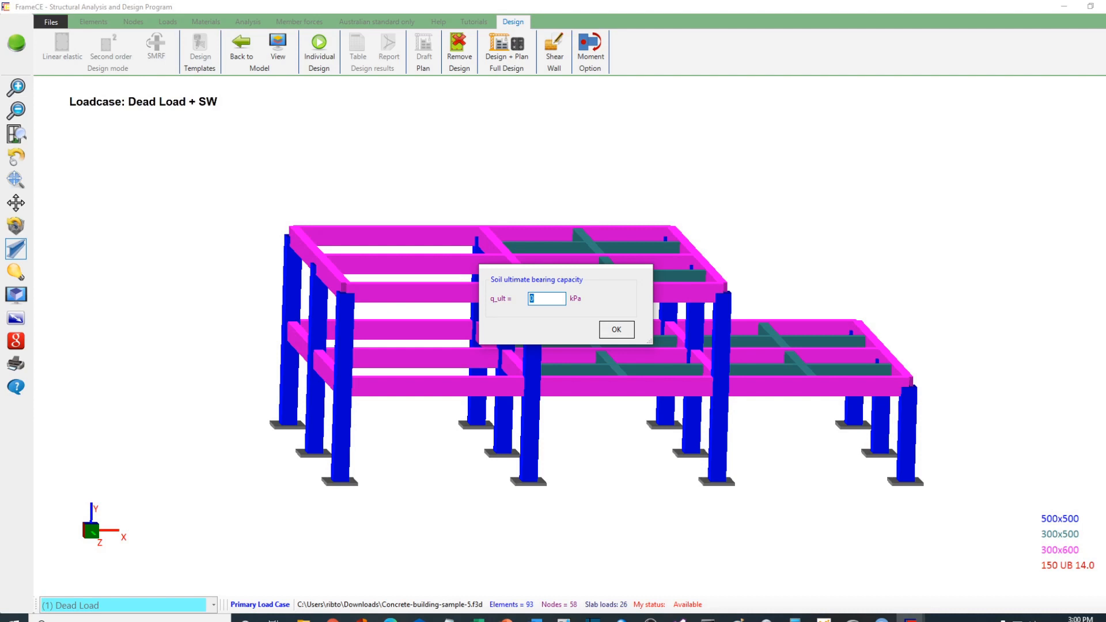
text(300)
key(Return)
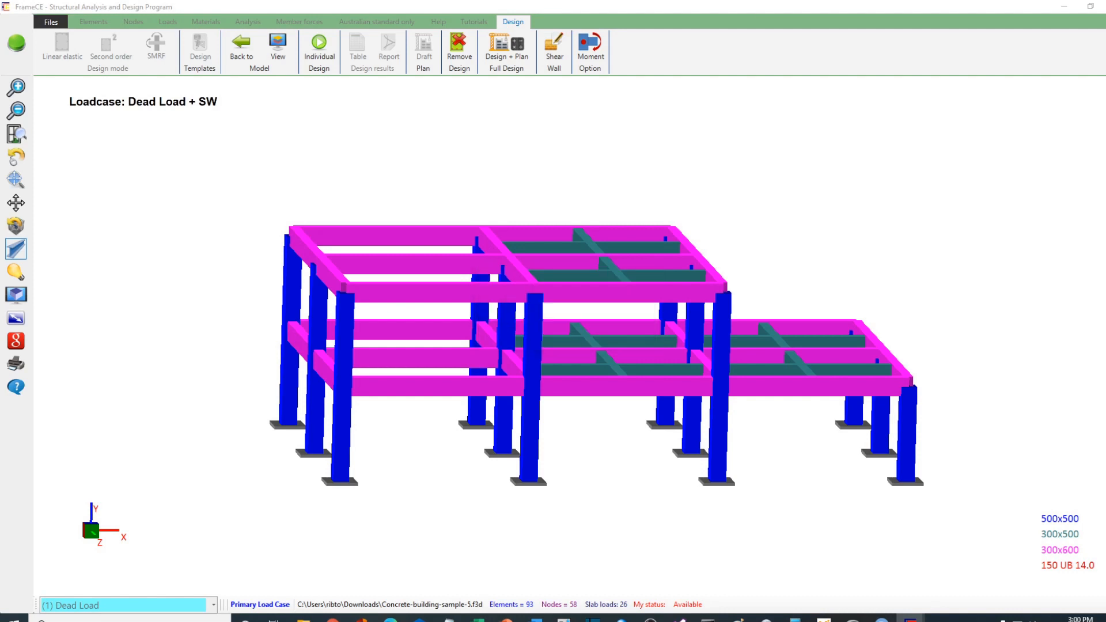
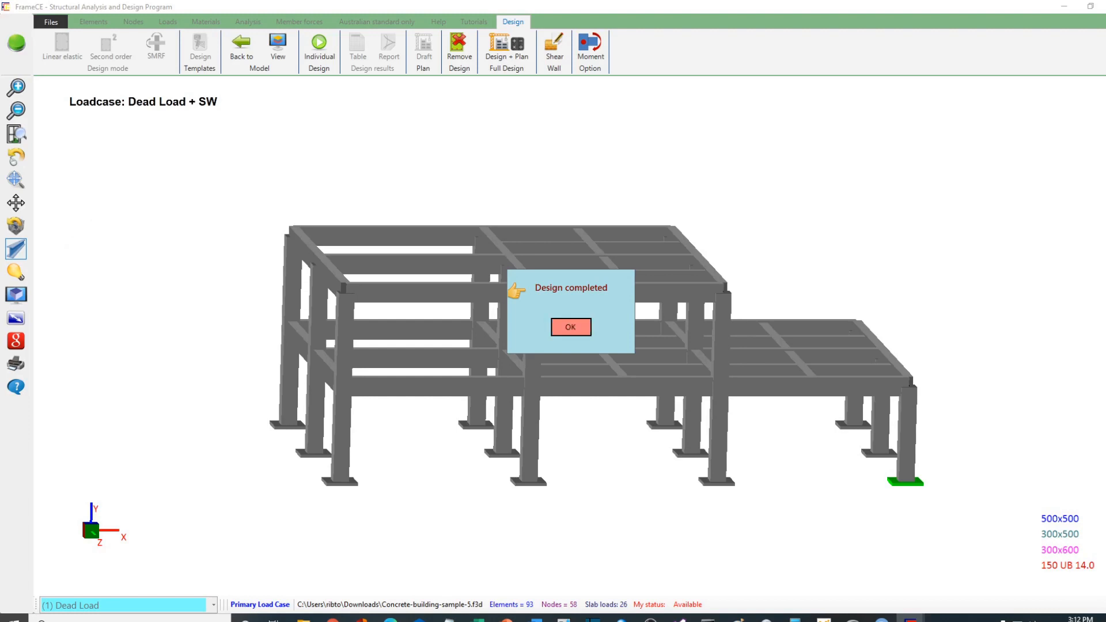
click(570, 327)
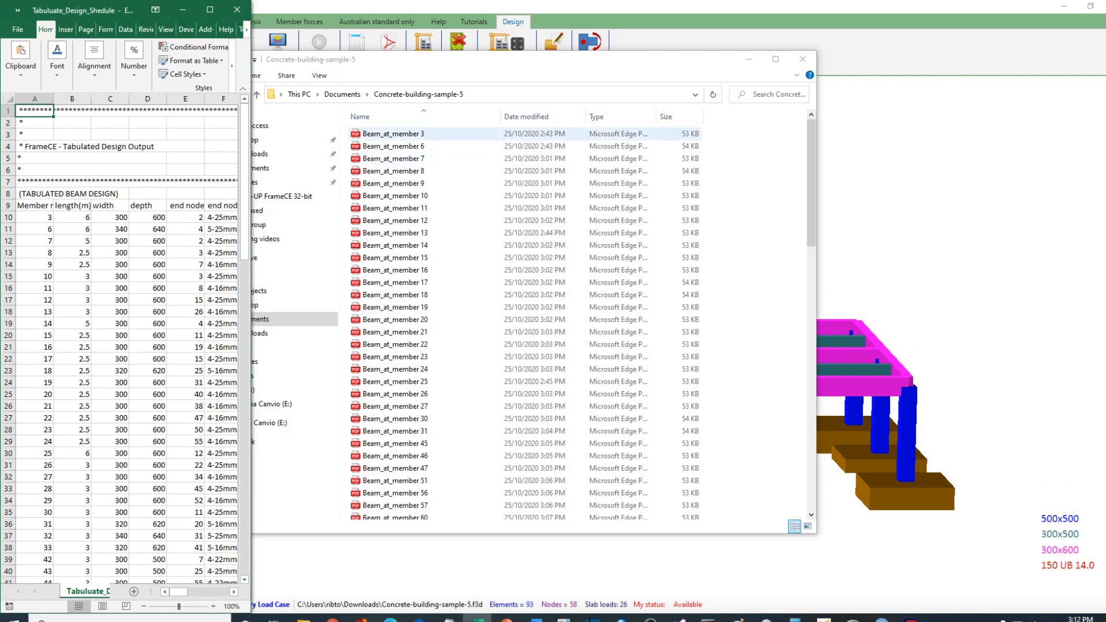
Enlarge the tabulated design schedule in Excel and review its beam, rectangular column and footing design tables
click(488, 60)
drag(489, 59, 573, 46)
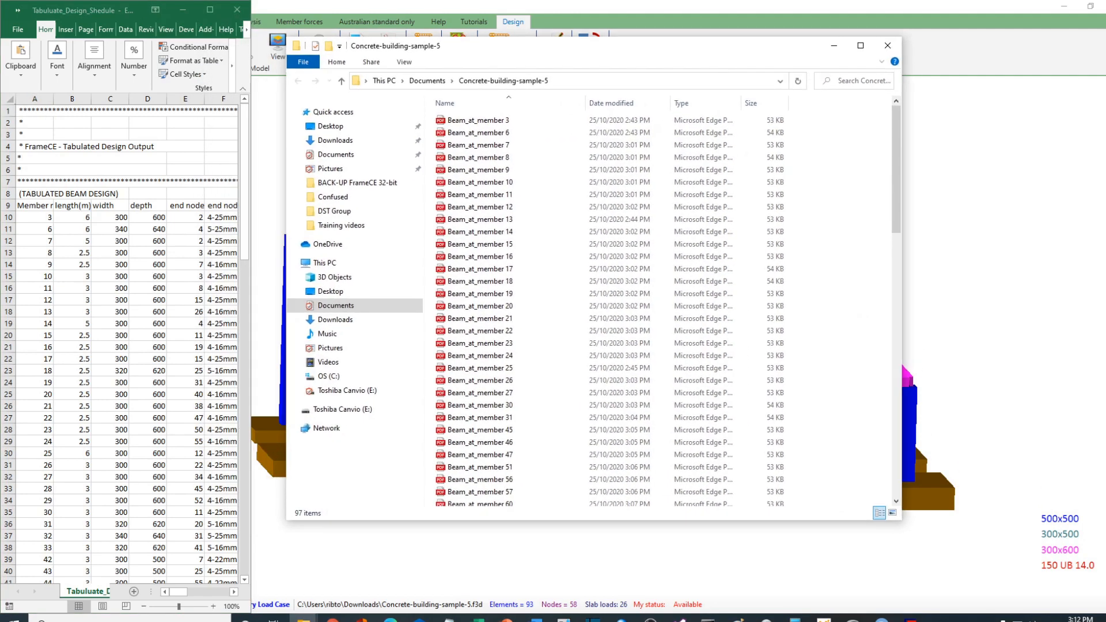
click(210, 9)
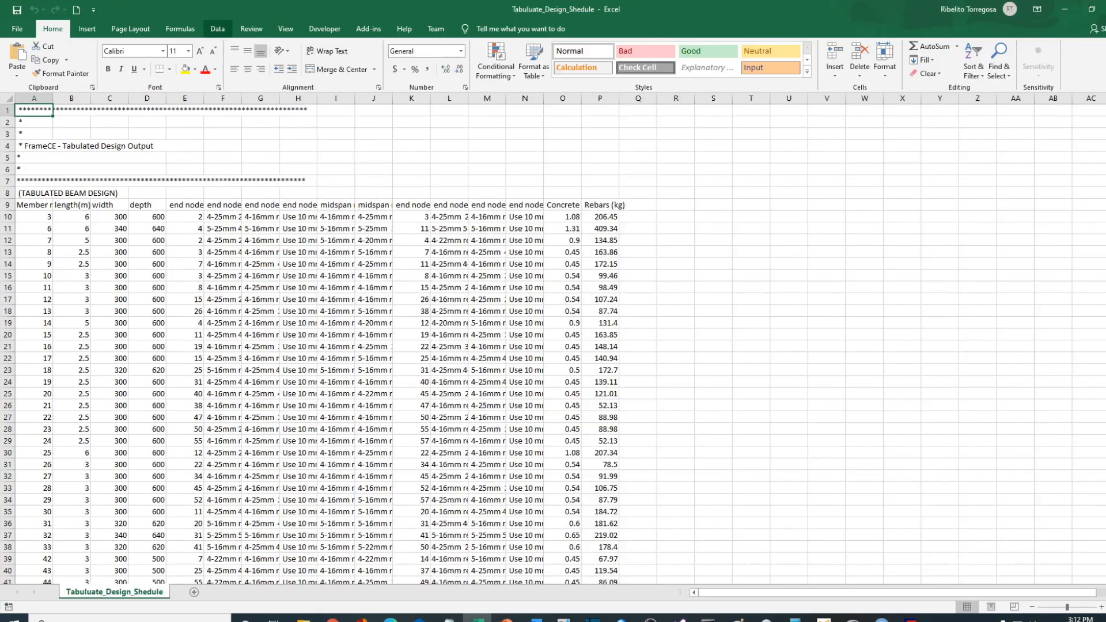
drag(1105, 157, 1105, 185)
click(53, 193)
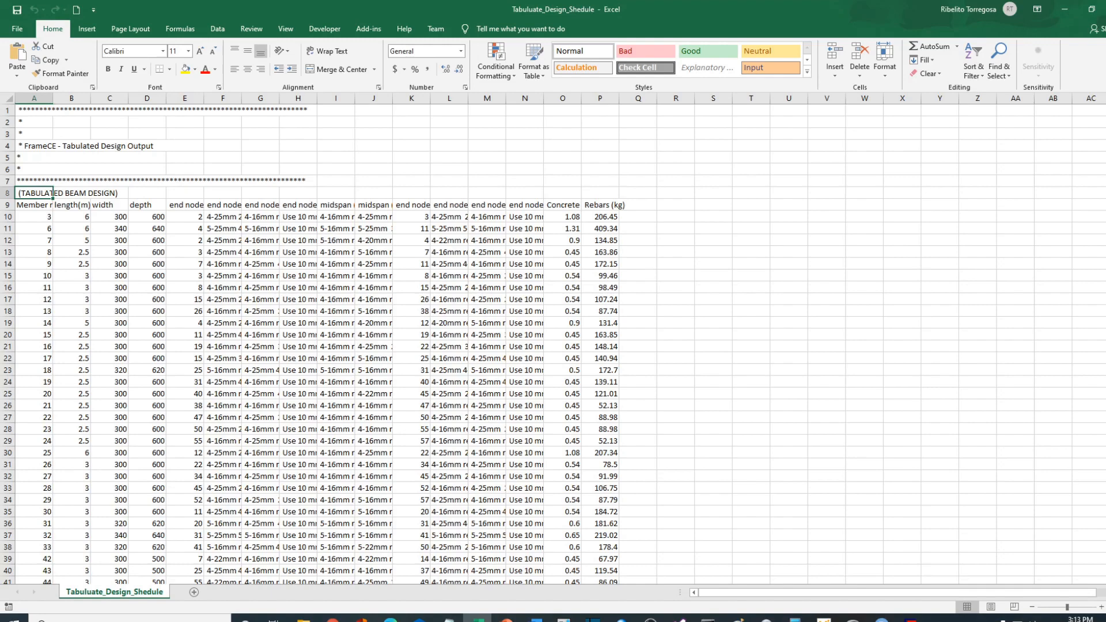
drag(1105, 158, 1105, 369)
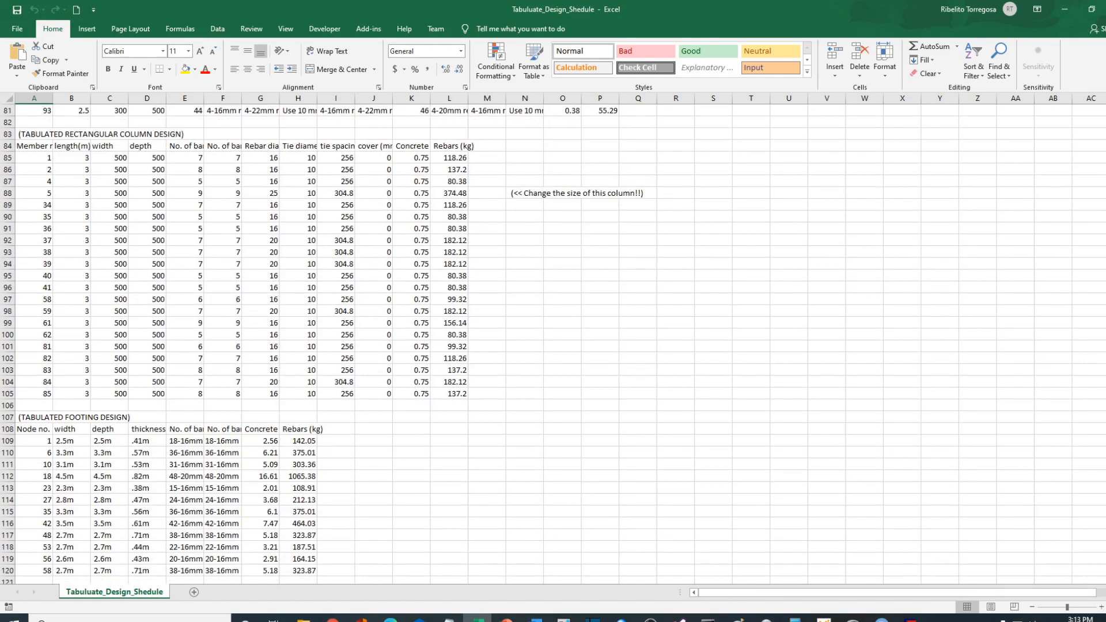
click(147, 488)
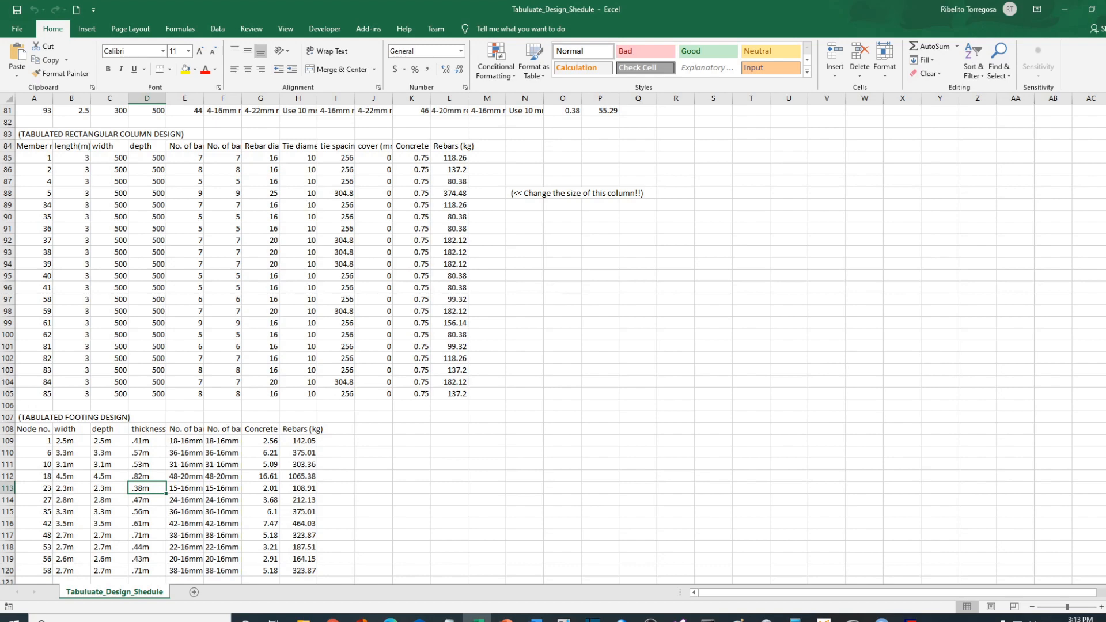
Open the Beam_at_member 8 design sheet from the Concrete-building-sample-5 folder, review its reinforcement details, and close it
drag(1105, 455, 1105, 355)
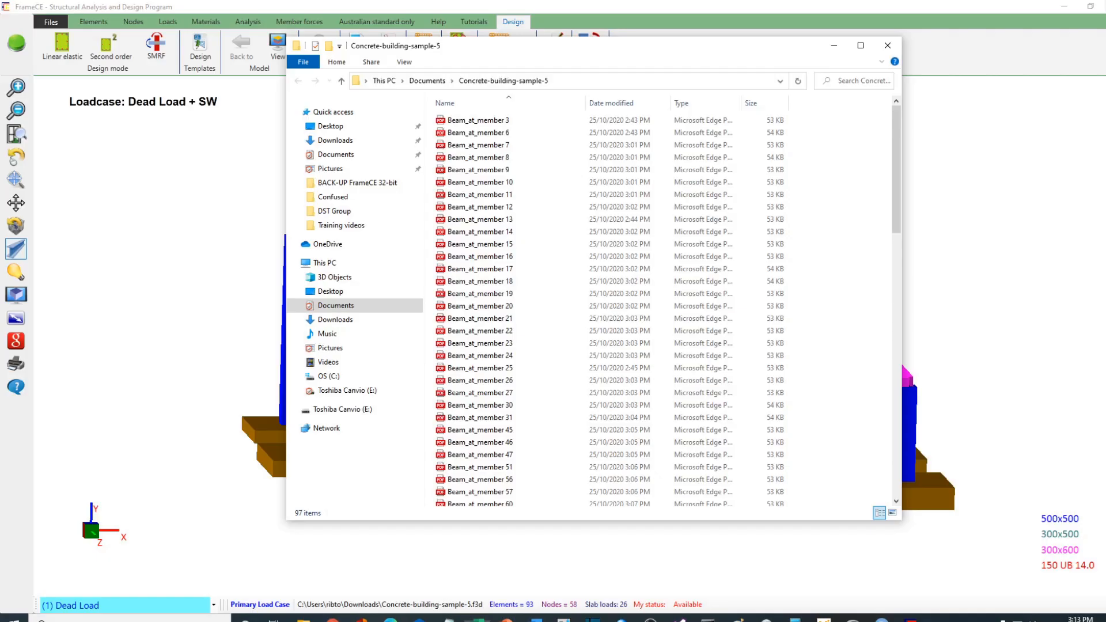
click(469, 121)
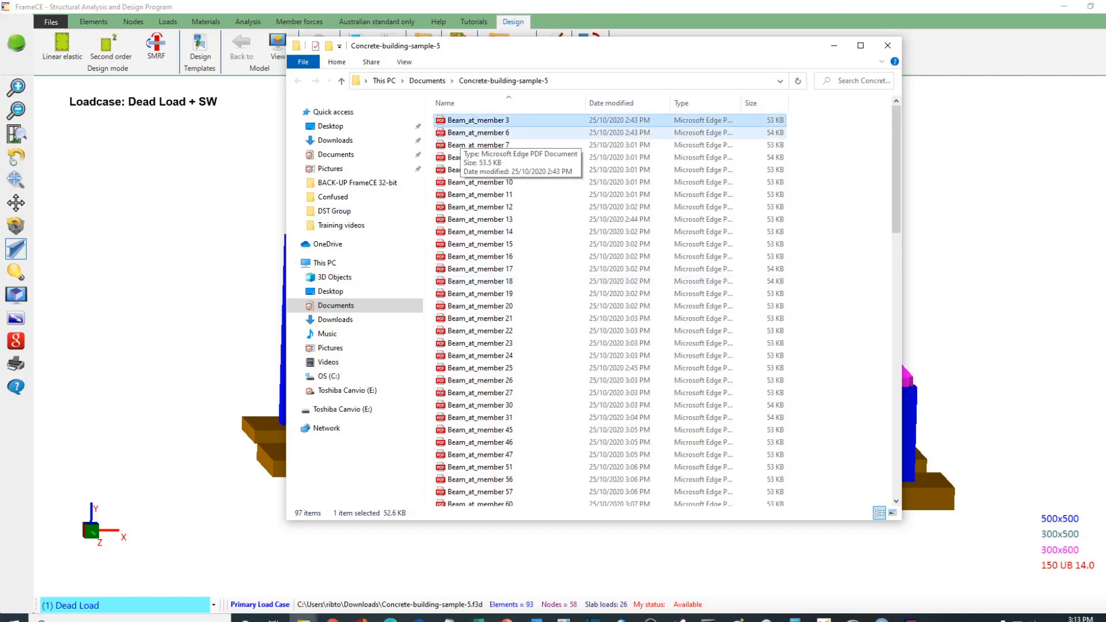
double_click(469, 157)
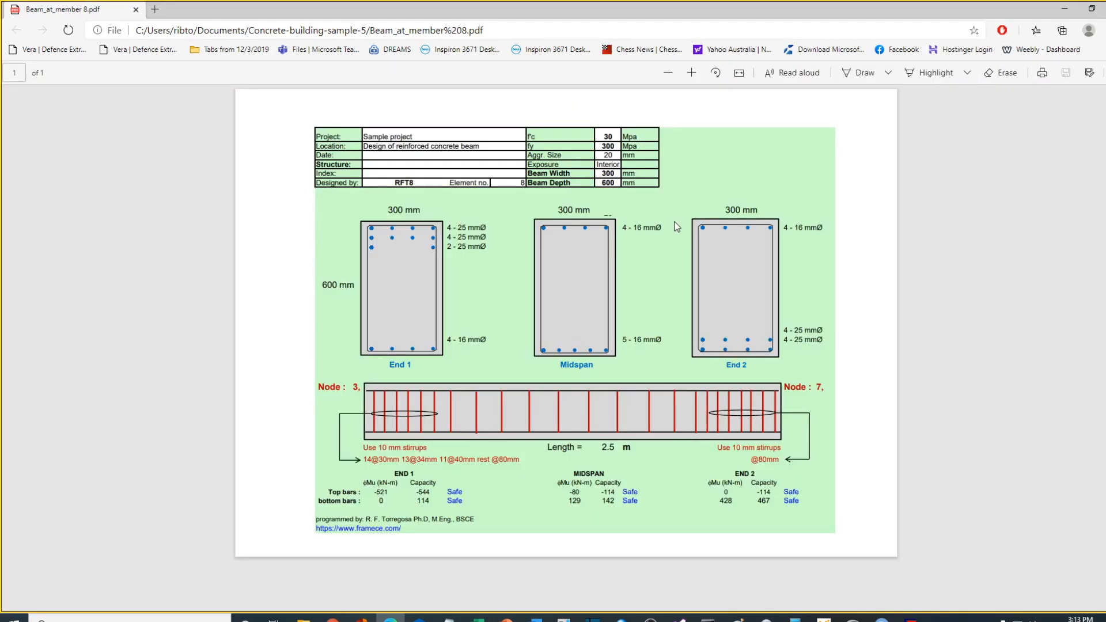
click(1104, 9)
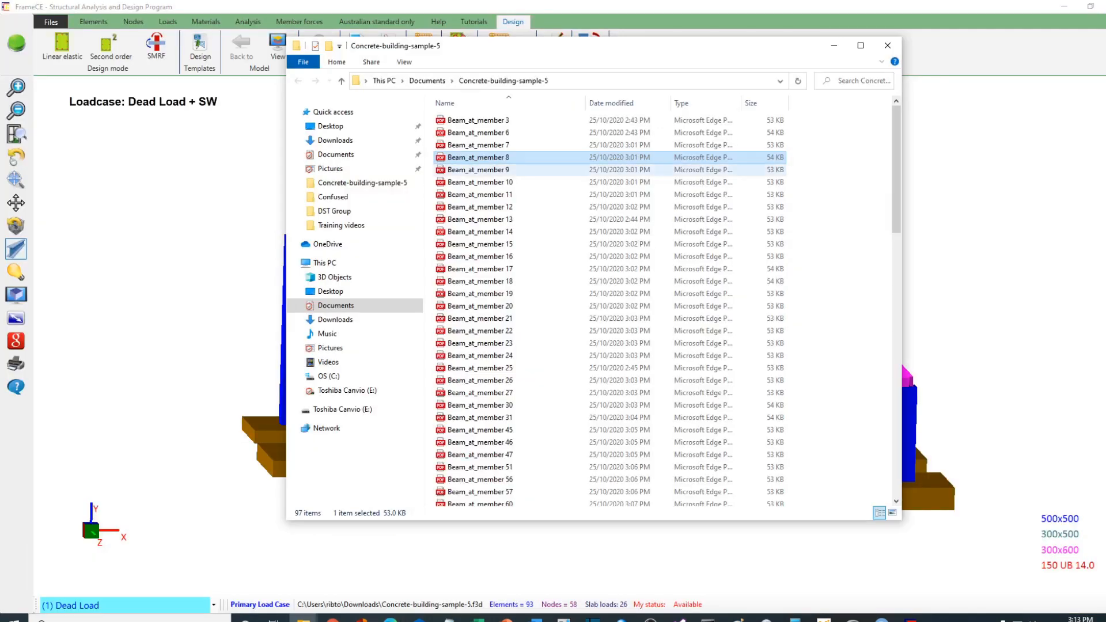
Review the Beam_at_member 87 design sheet from the same output folder, then close the sheet and the folder
mouse_move(897, 160)
mouse_down()
mouse_move(896, 266)
mouse_move(896, 159)
mouse_up()
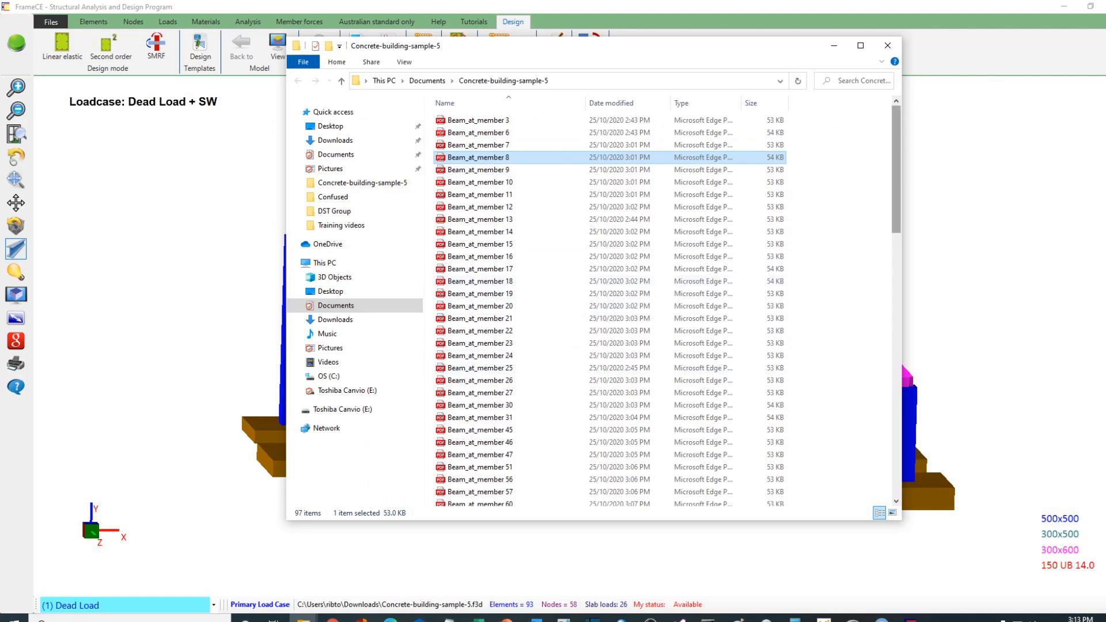
drag(896, 187, 896, 343)
double_click(692, 260)
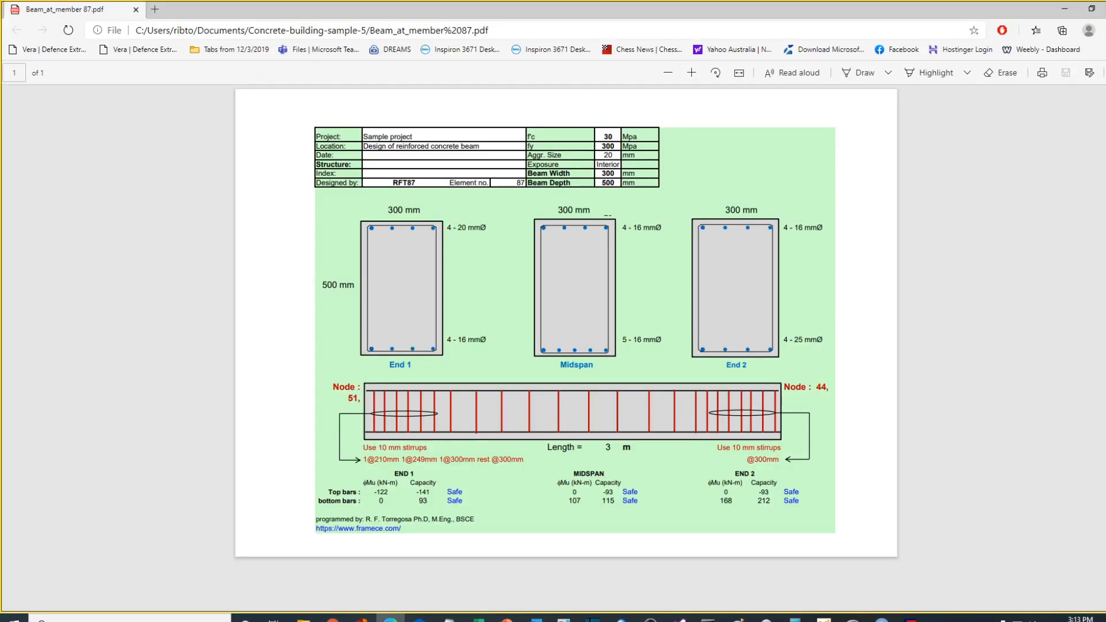
key(alt+F4)
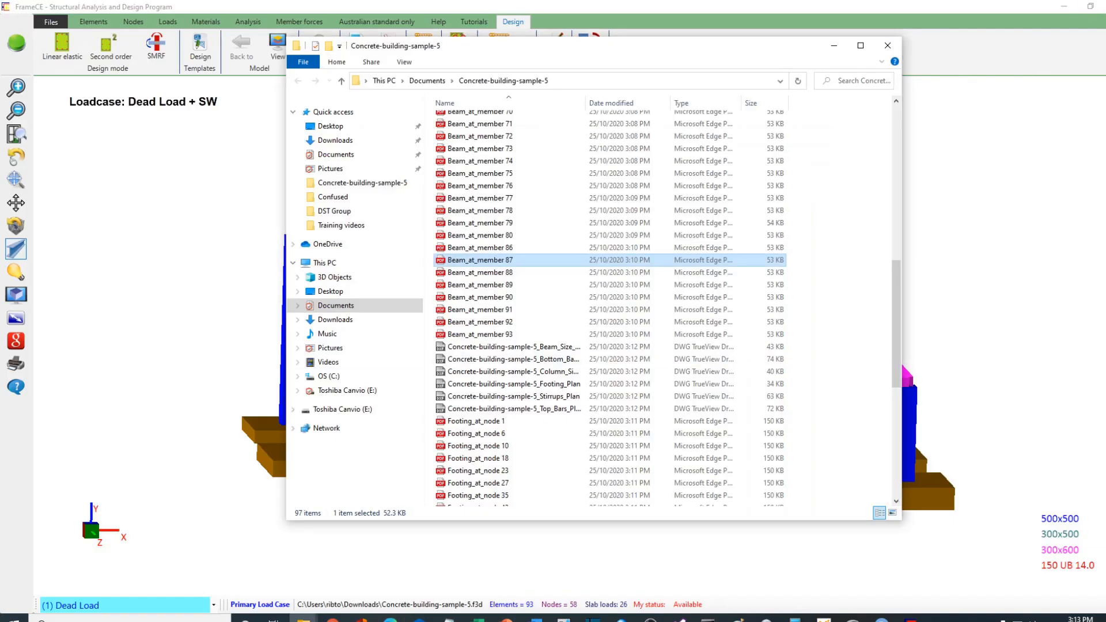
click(887, 45)
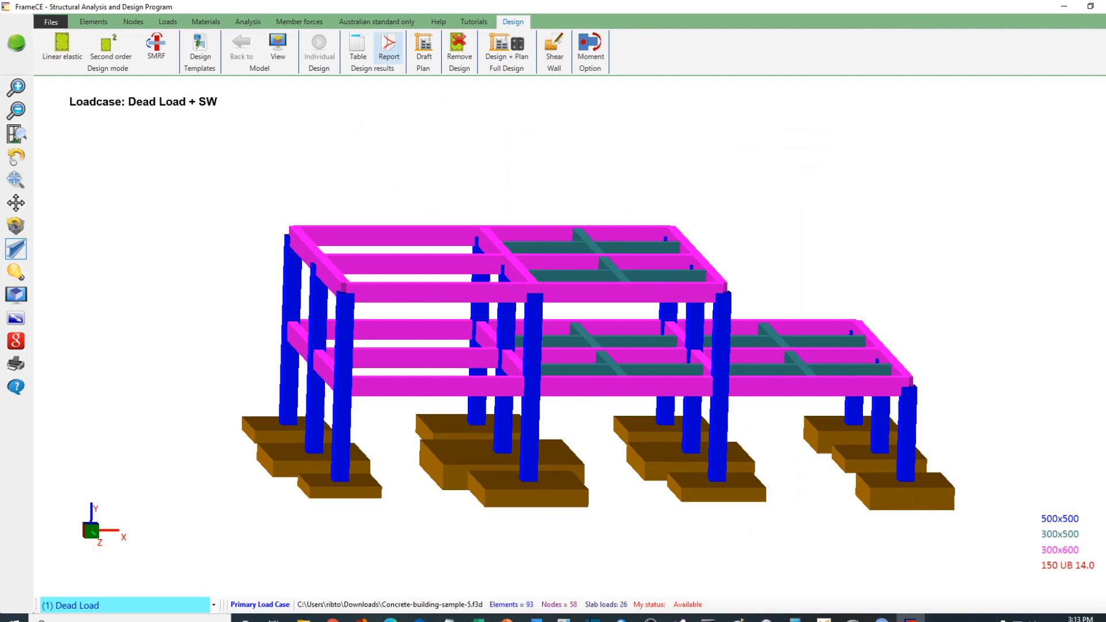
Generate the design summary report for all elements of the frame
click(389, 47)
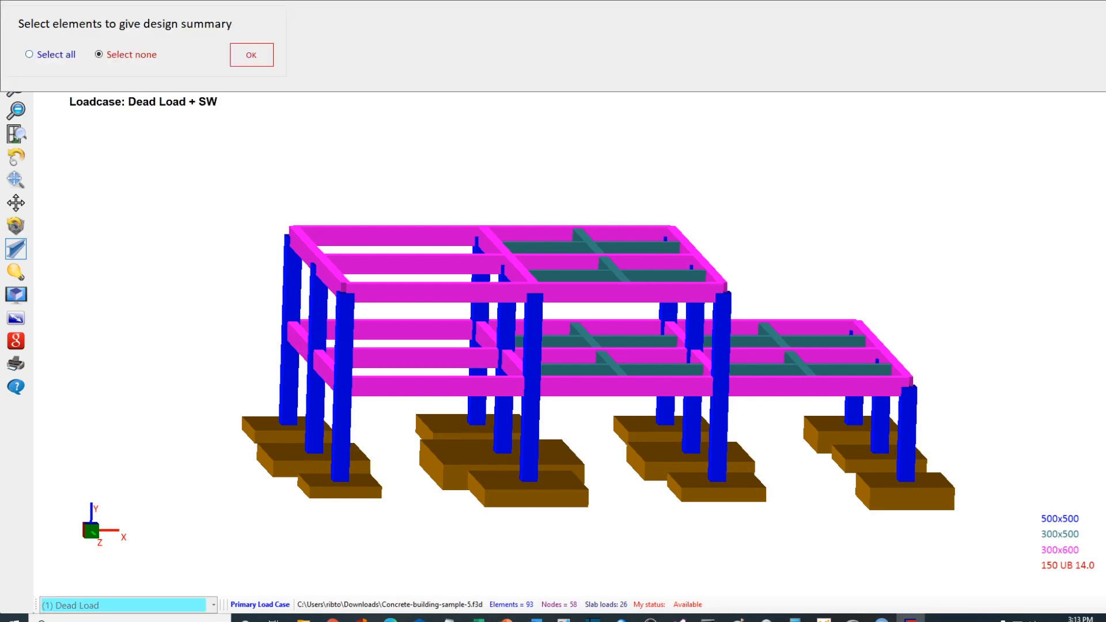
click(29, 54)
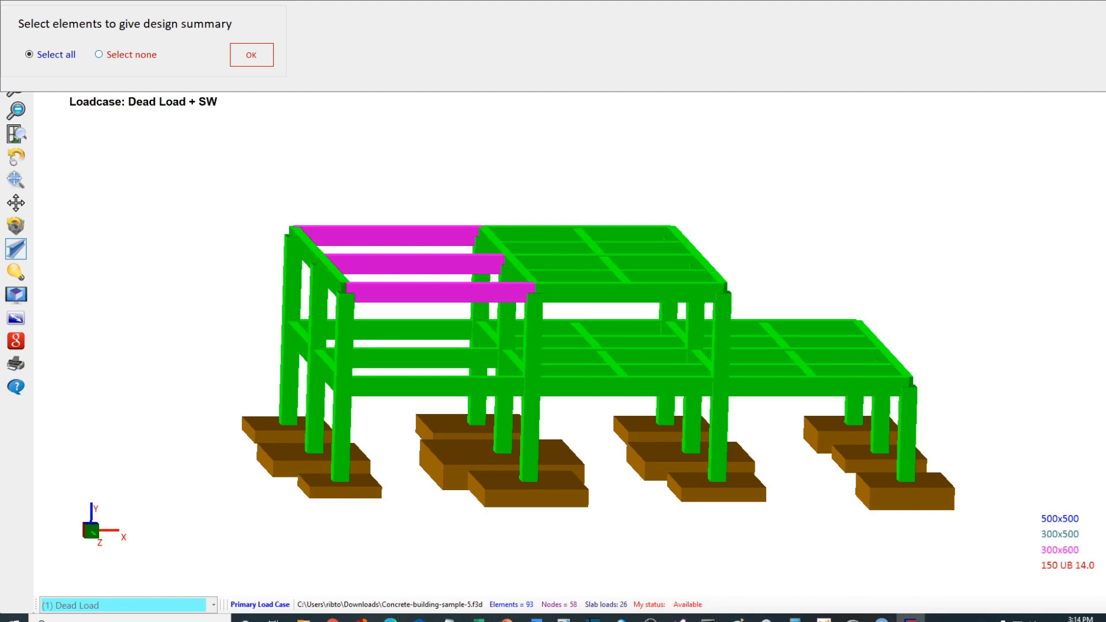
click(100, 54)
click(30, 54)
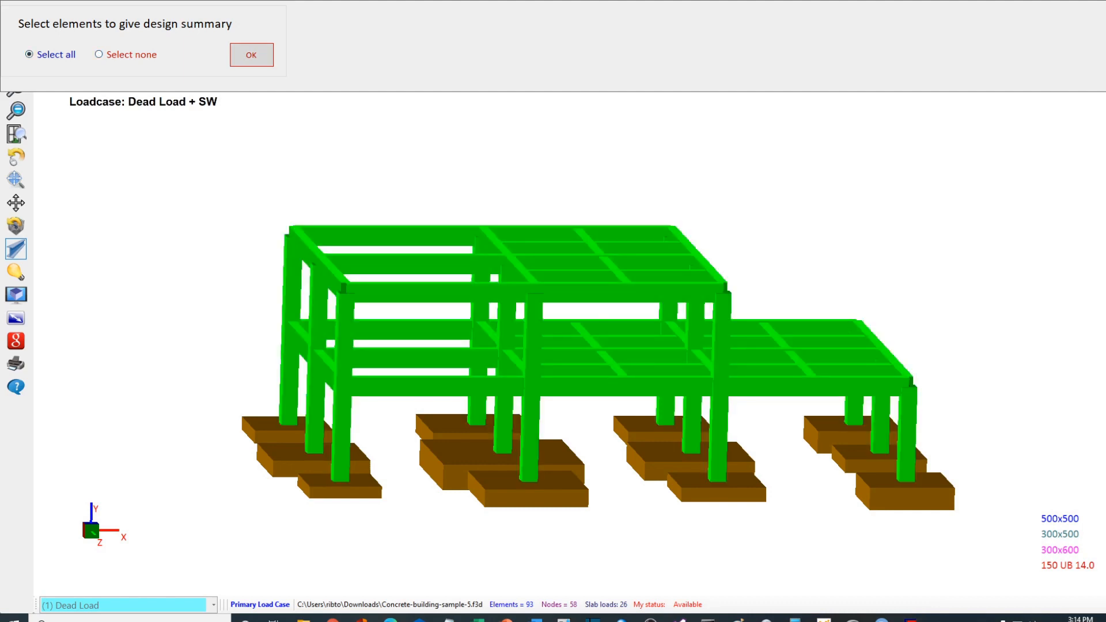
click(251, 55)
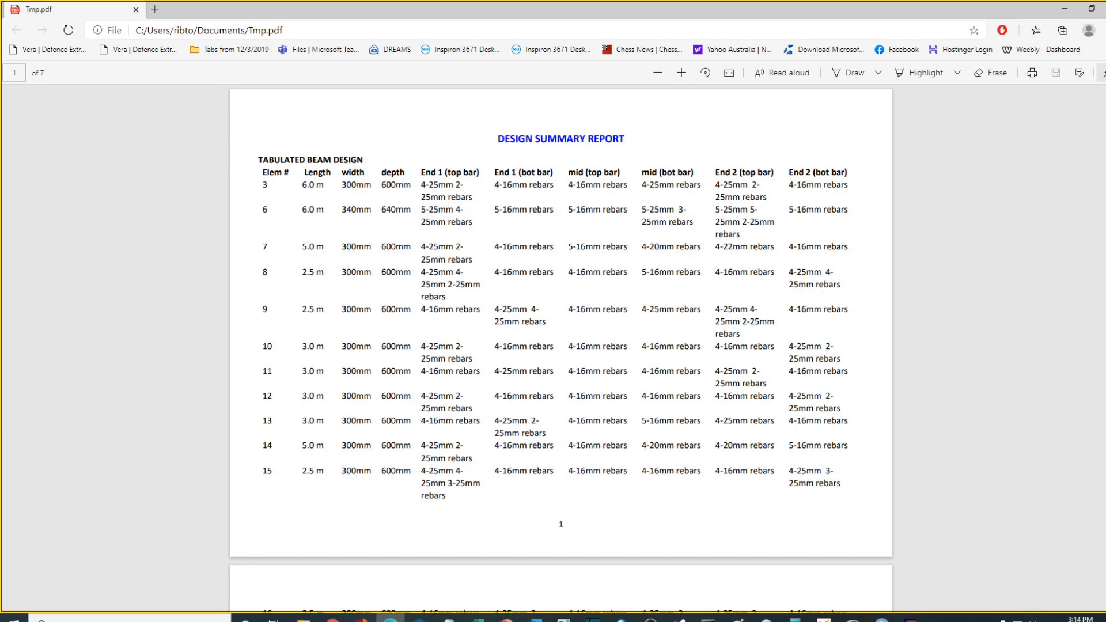
Examine the tabulated beam design in the design summary report, comparing member sizes and top and bottom bars across its pages
scroll(702, 202, down, 6)
scroll(560, 349, down, 3)
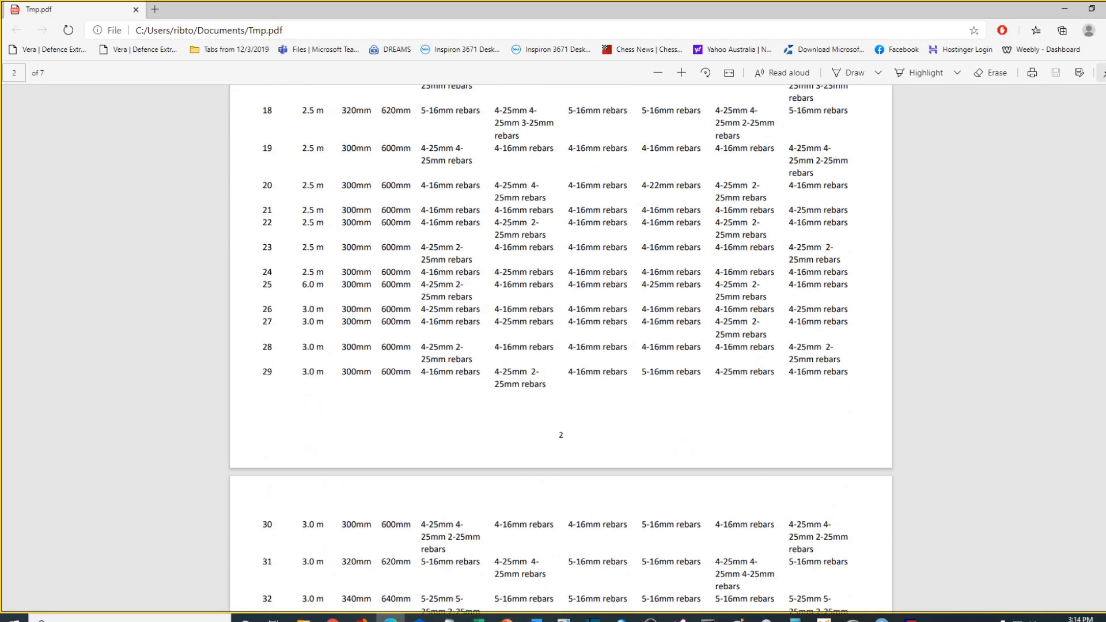
scroll(561, 345, down, 6)
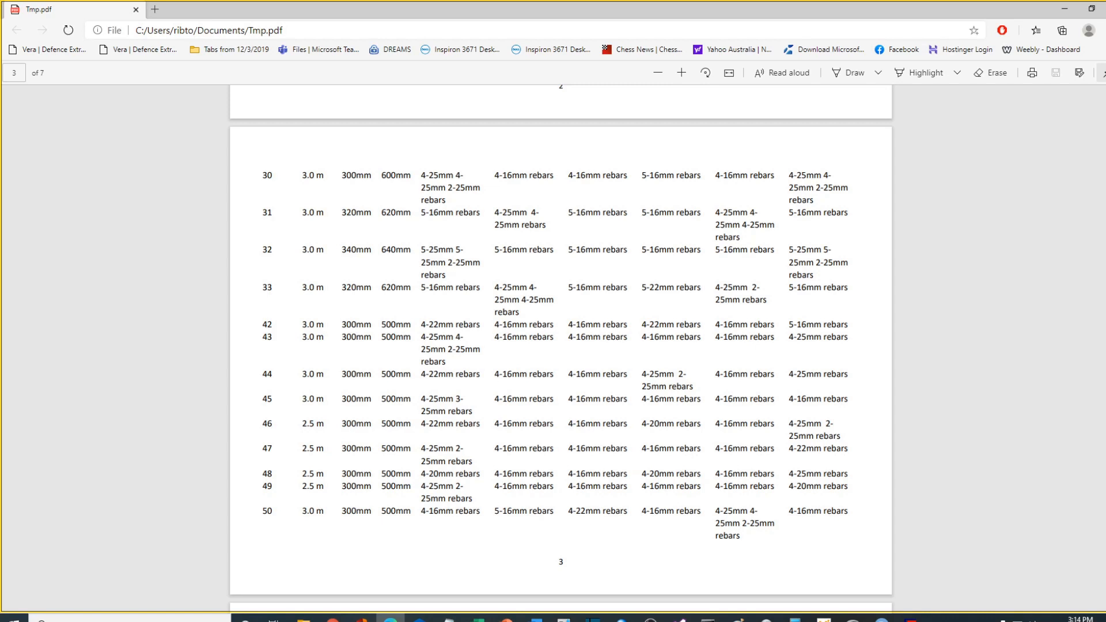
scroll(560, 357, down, 1)
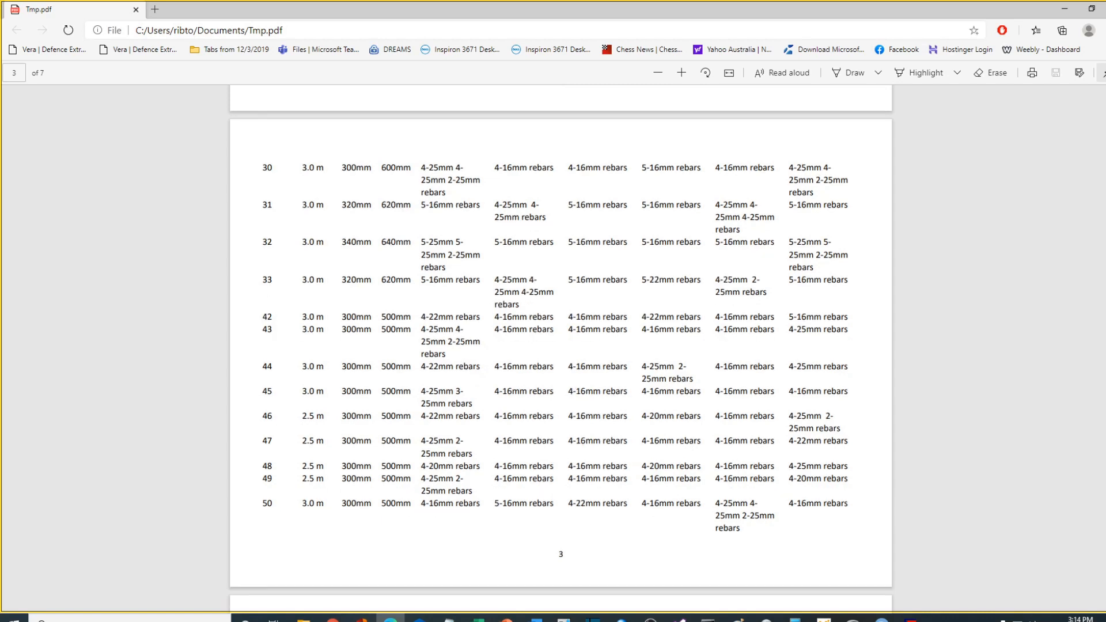
scroll(561, 346, up, 8)
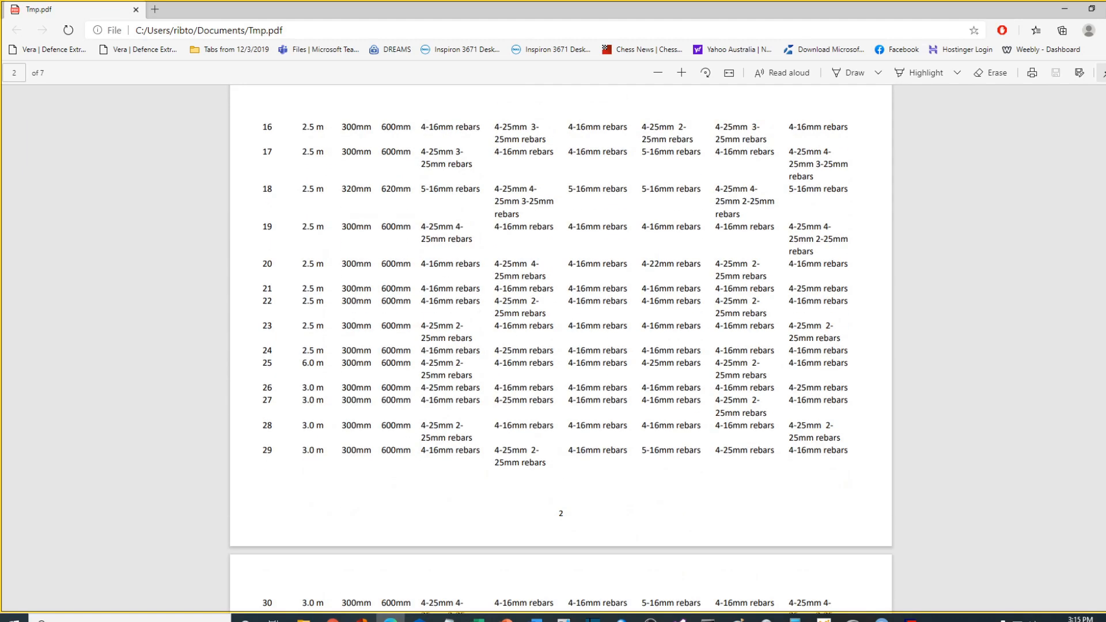
scroll(561, 349, down, 20)
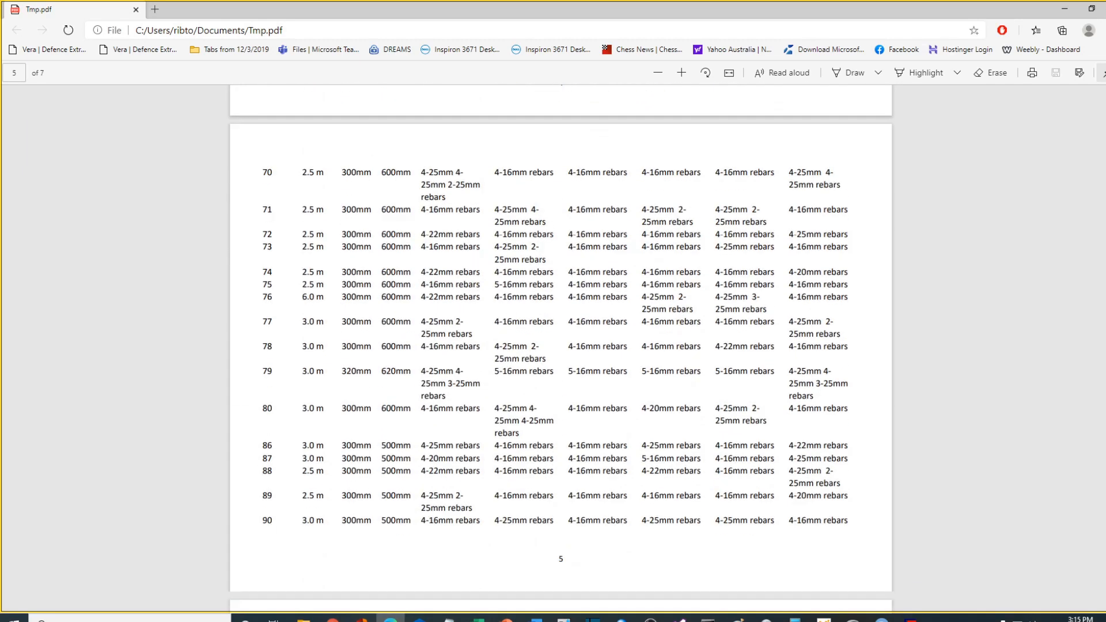
scroll(919, 511, down, 17)
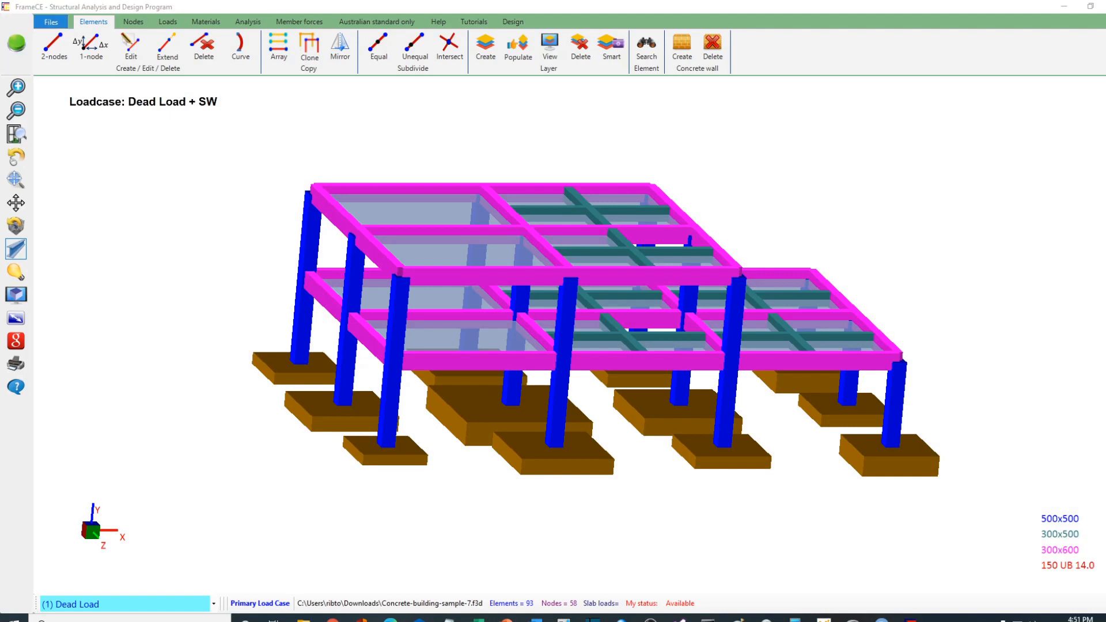
Switch to DWG TrueView and open the drawing Concrete-building-sample-5_Beam_Size_Plan from the Concrete-building-sample-5 folder
click(1063, 6)
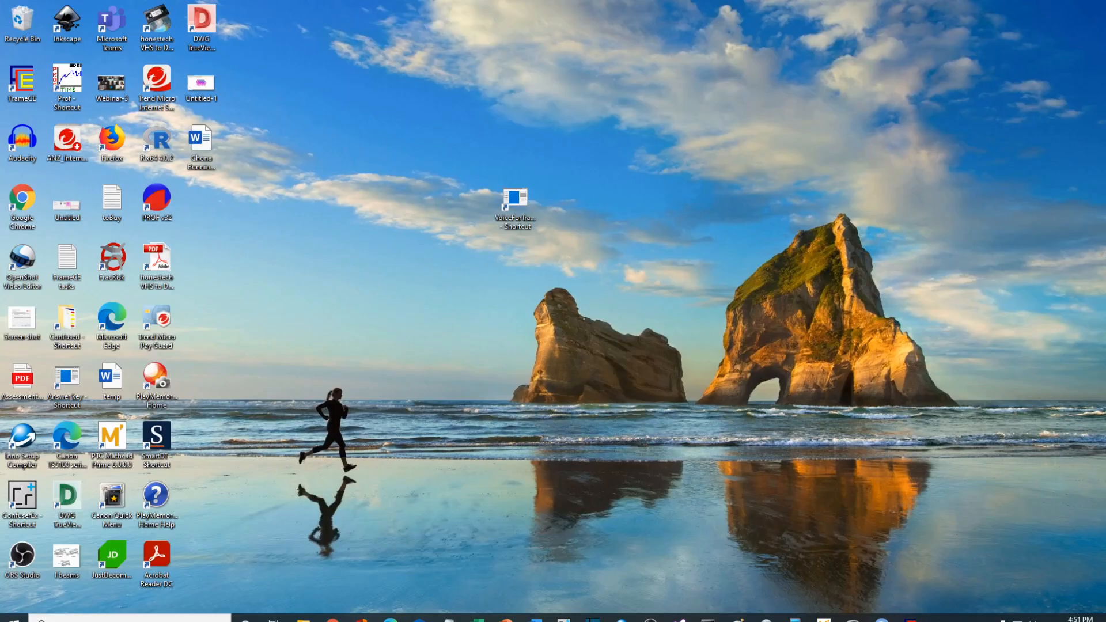
click(201, 26)
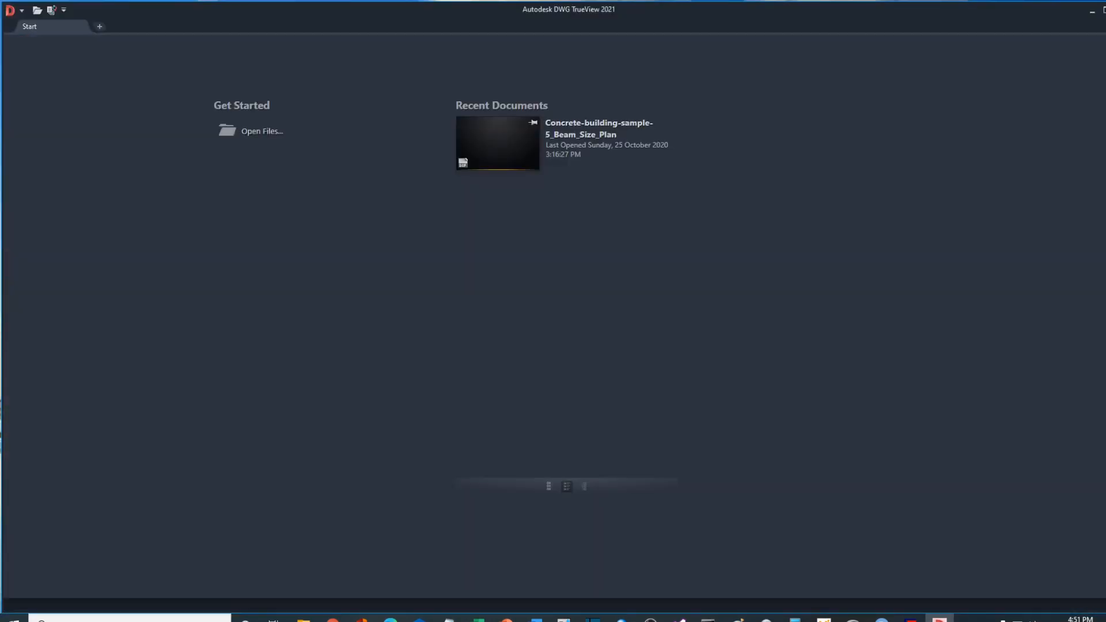
key(ctrl+o)
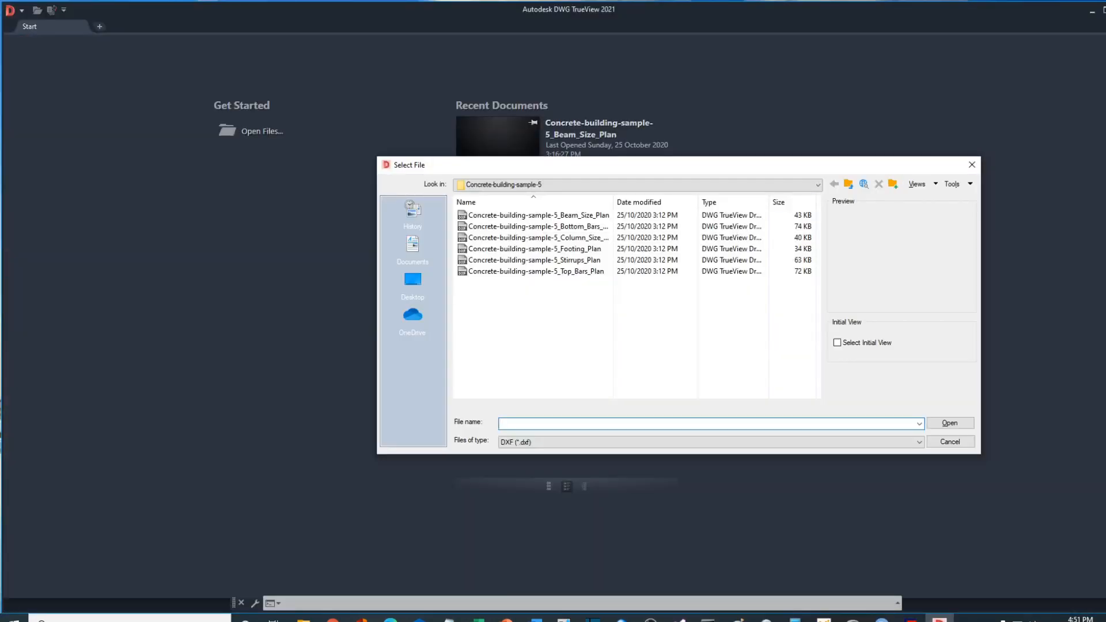
drag(516, 163, 369, 154)
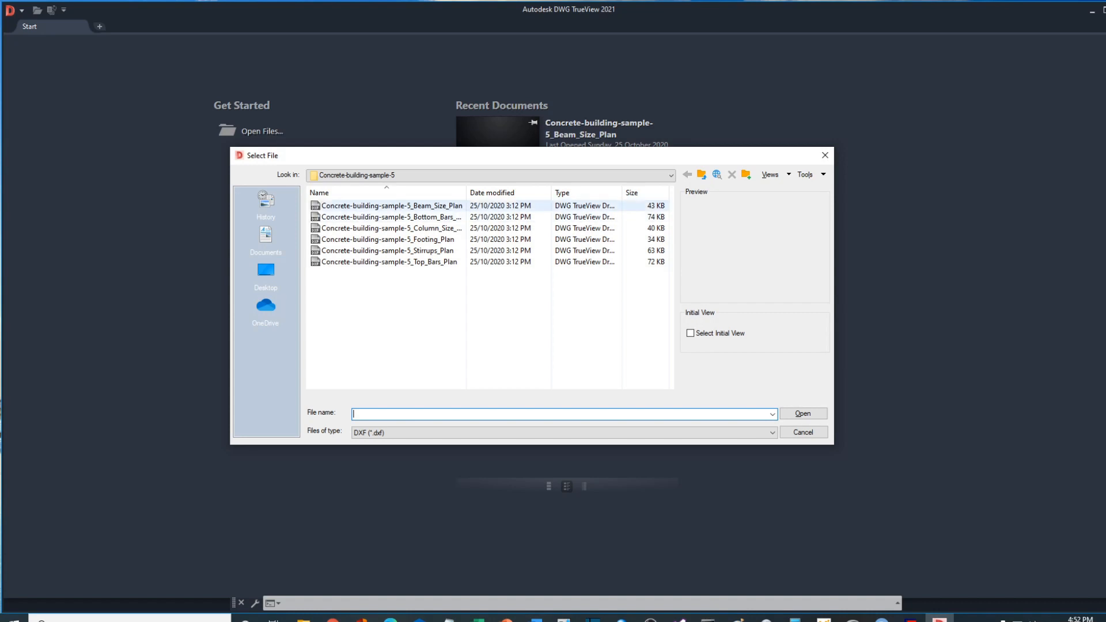
drag(465, 192, 572, 192)
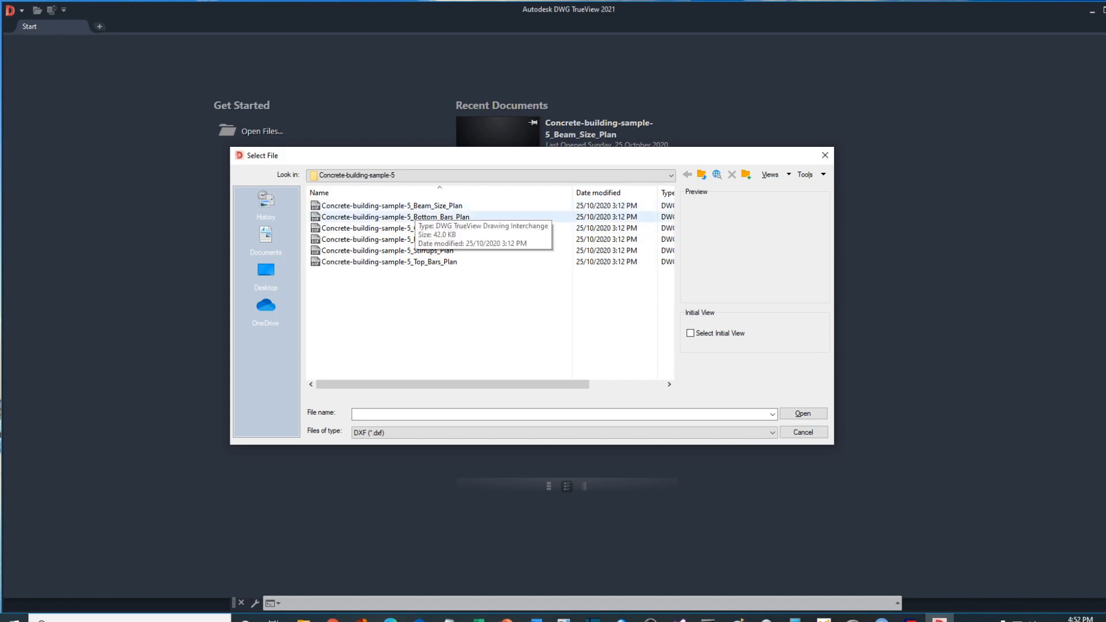
double_click(411, 205)
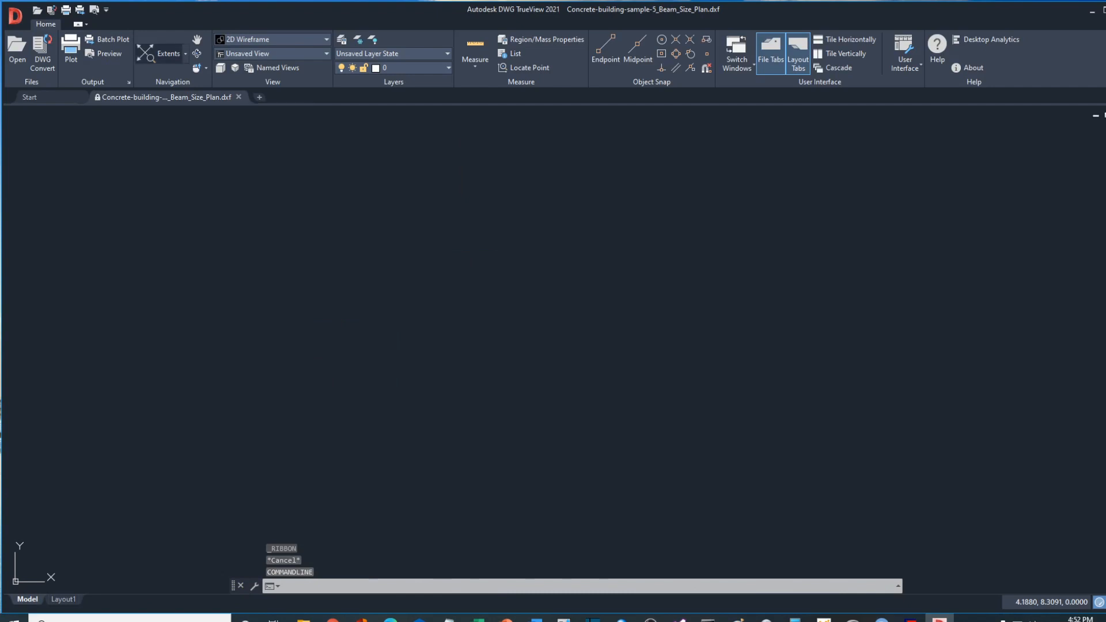
Examine the beam sizes labelled on the Level 2 beams plan and bring the whole floor grid into view
scroll(242, 264, up, 2)
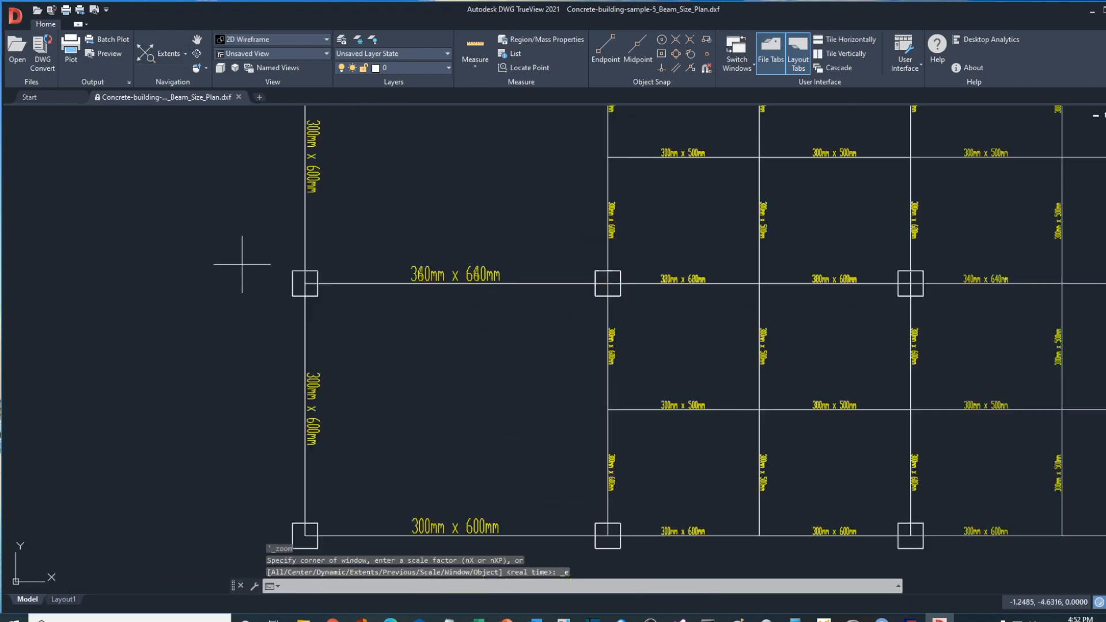
scroll(242, 265, up, 2)
scroll(239, 263, down, 2)
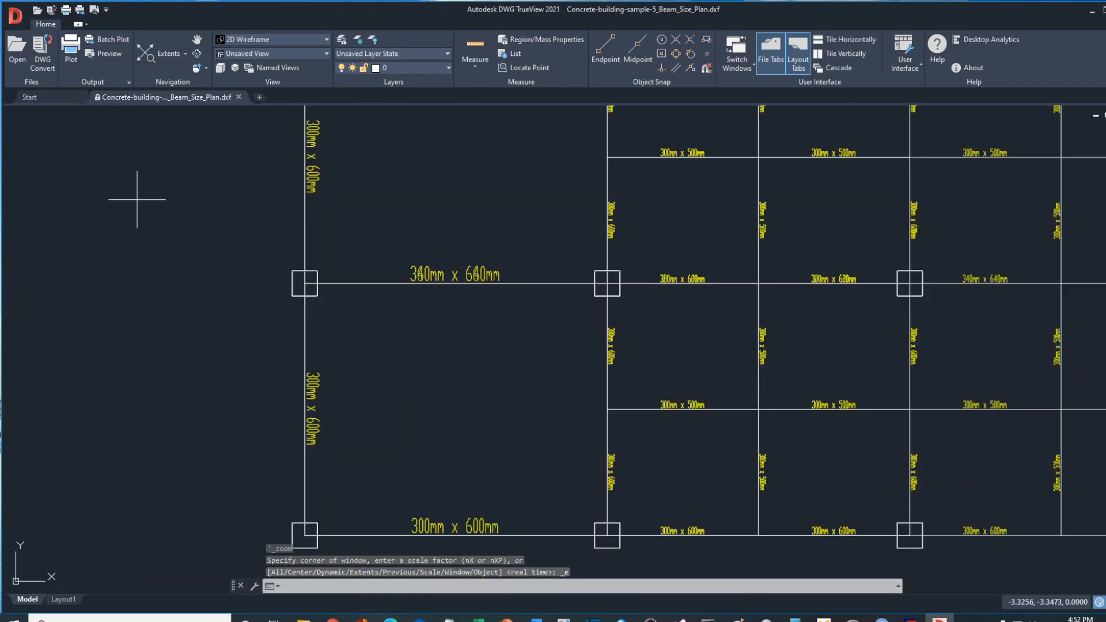
scroll(137, 199, down, 2)
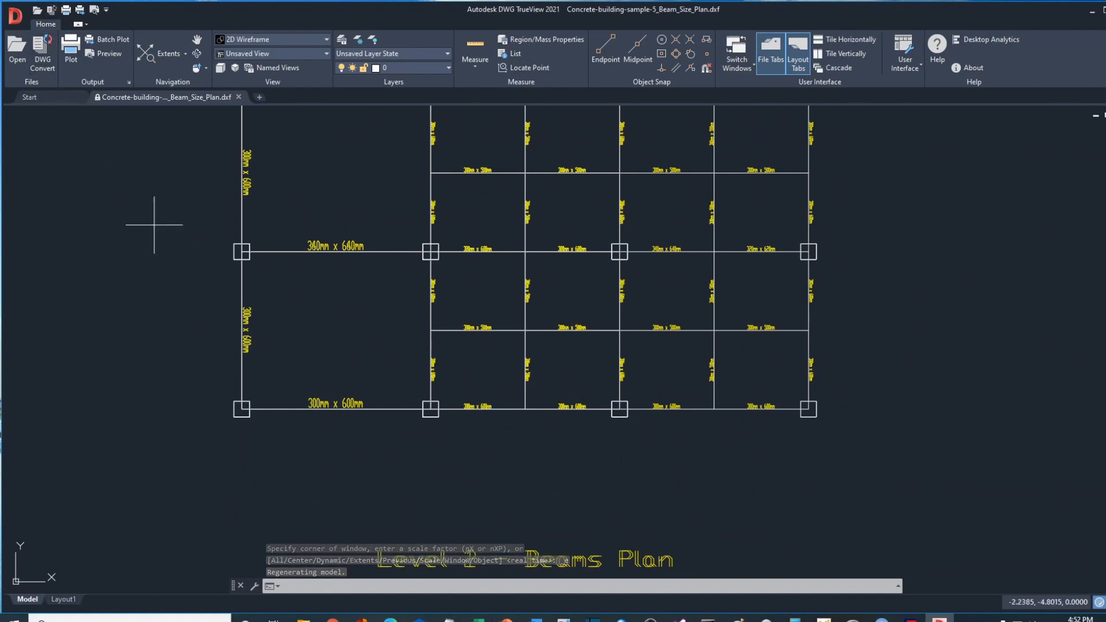
click(197, 39)
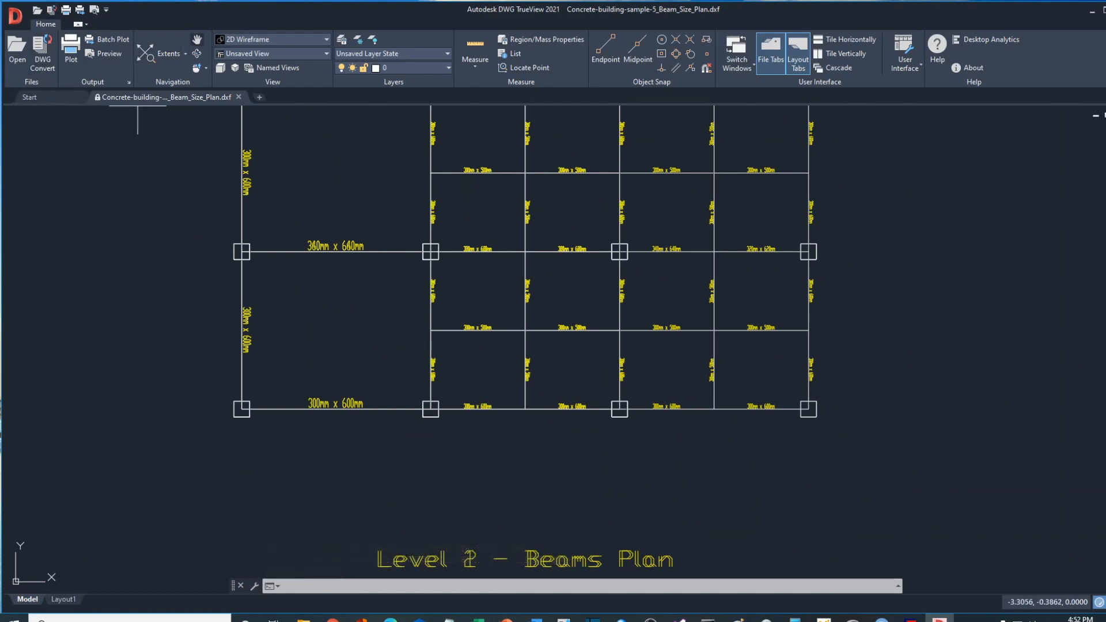
drag(163, 245, 190, 311)
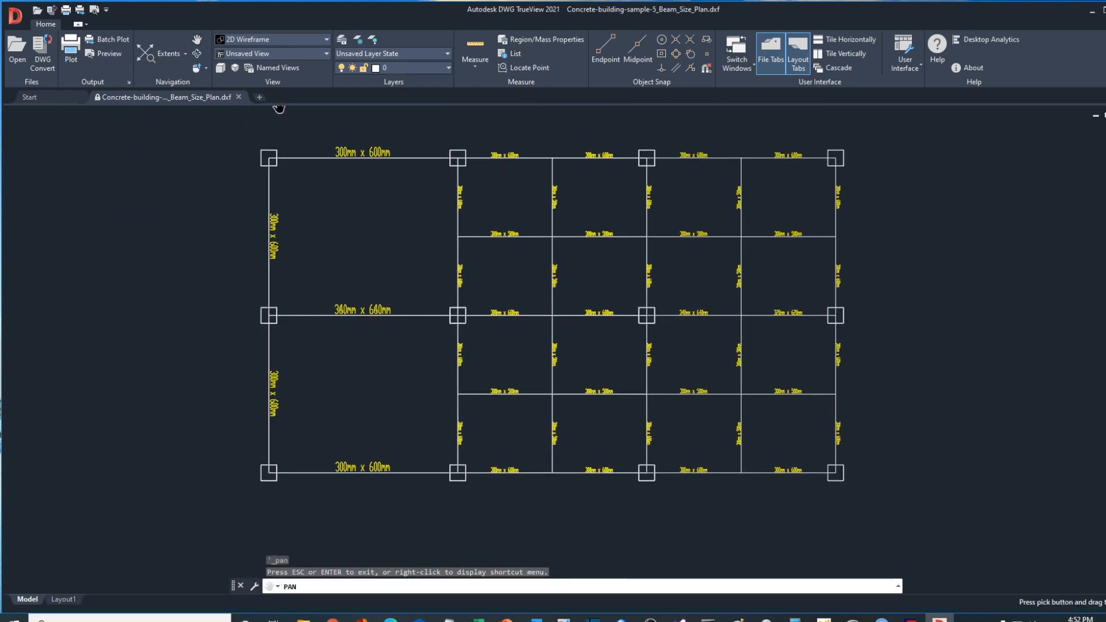
click(449, 68)
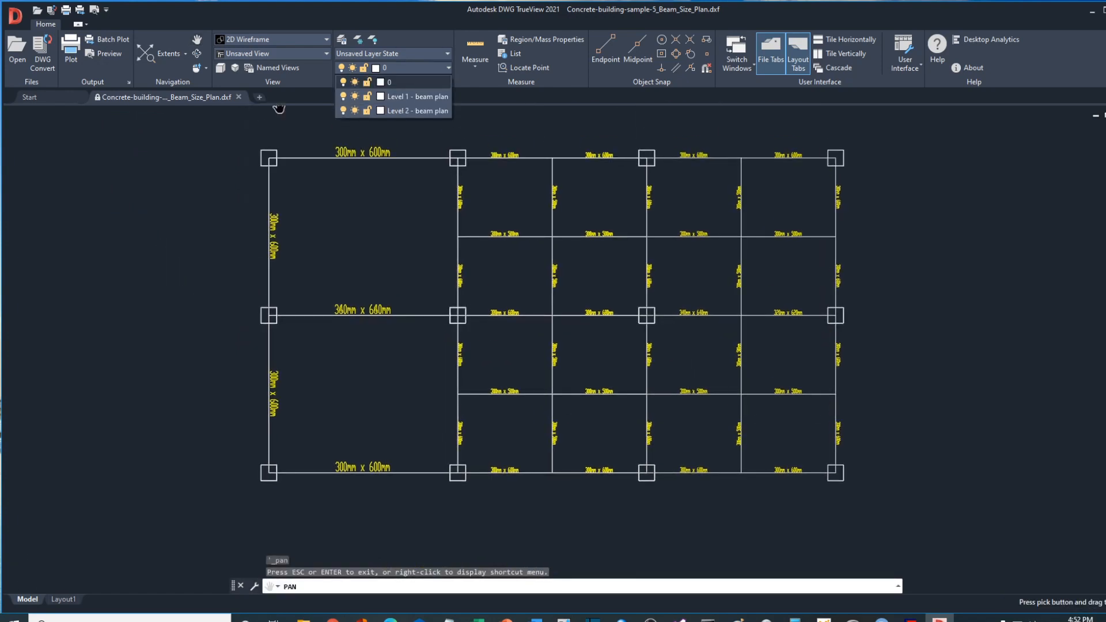
click(381, 82)
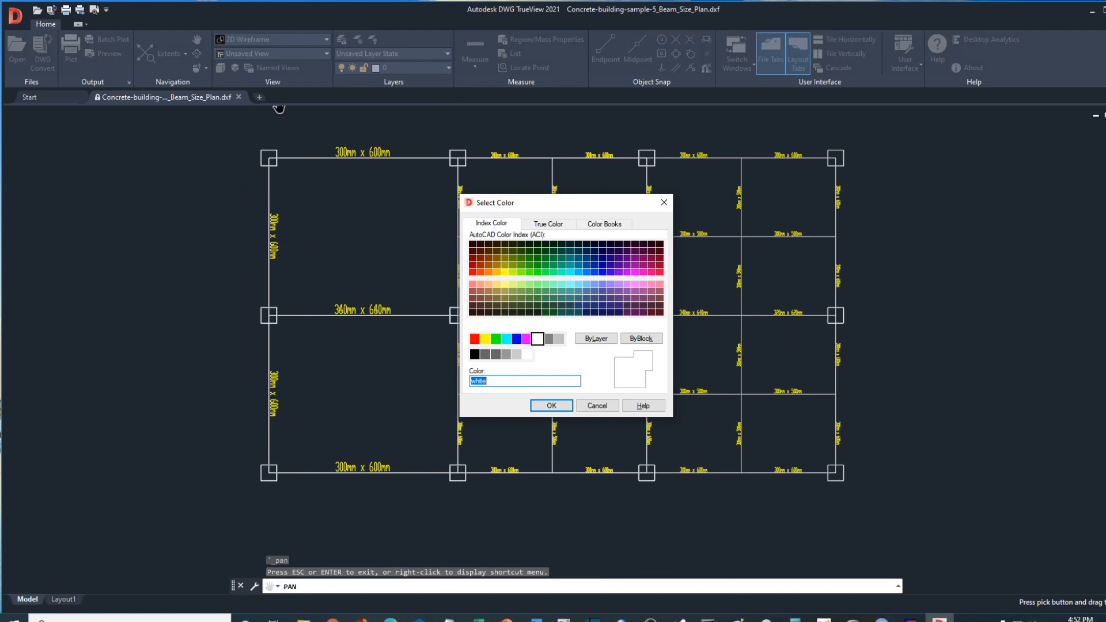
click(552, 406)
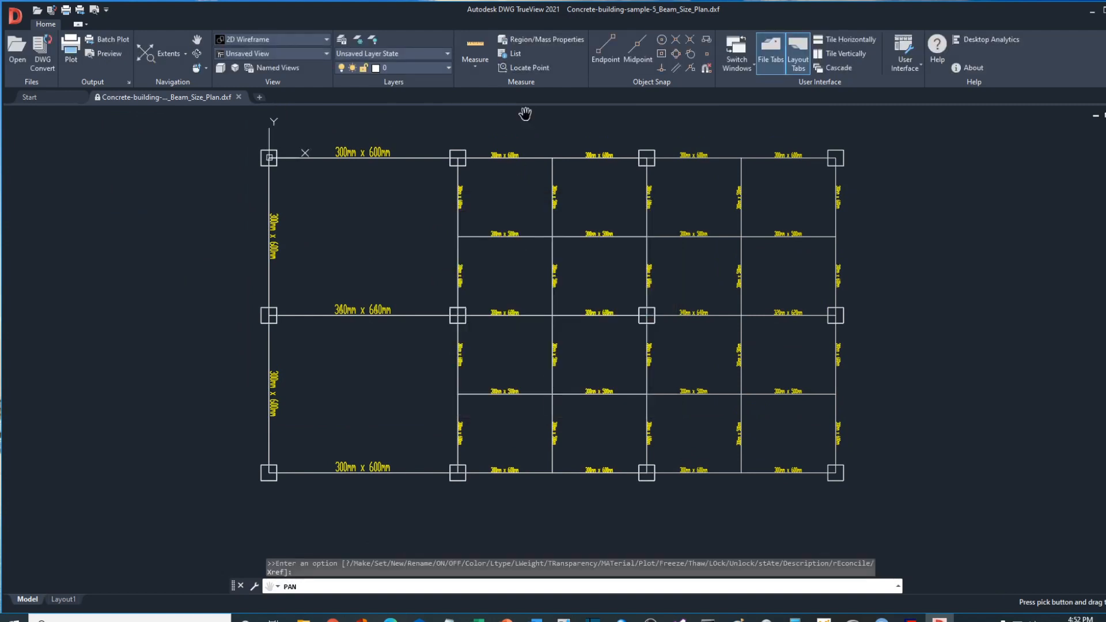
Make Level 2 - beam plan the current layer and inspect the beam size labels on that plan
click(448, 68)
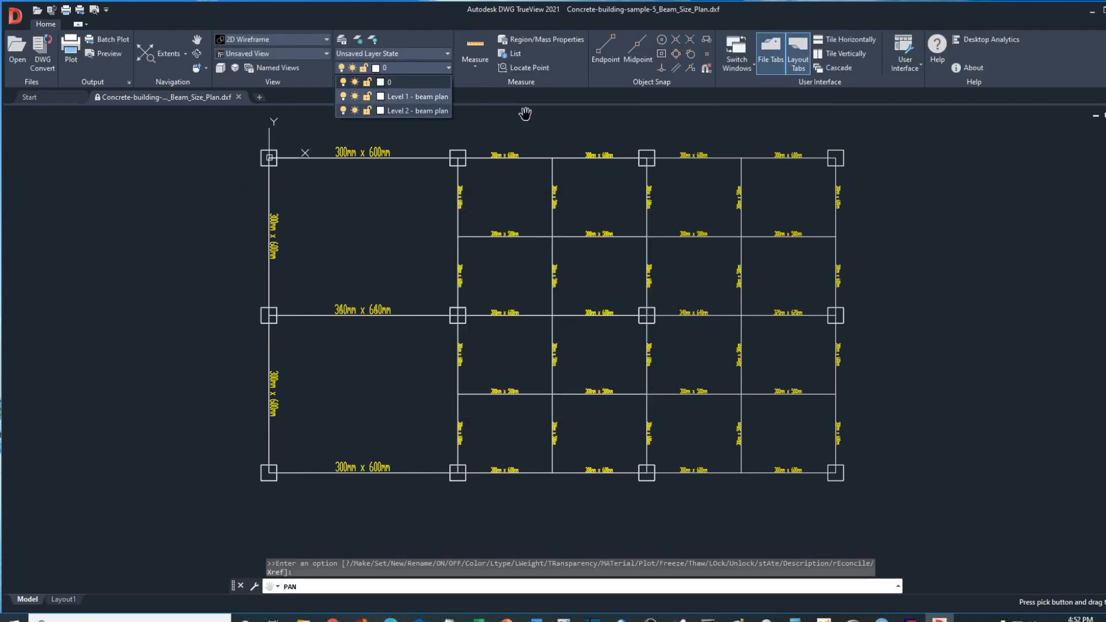
click(398, 111)
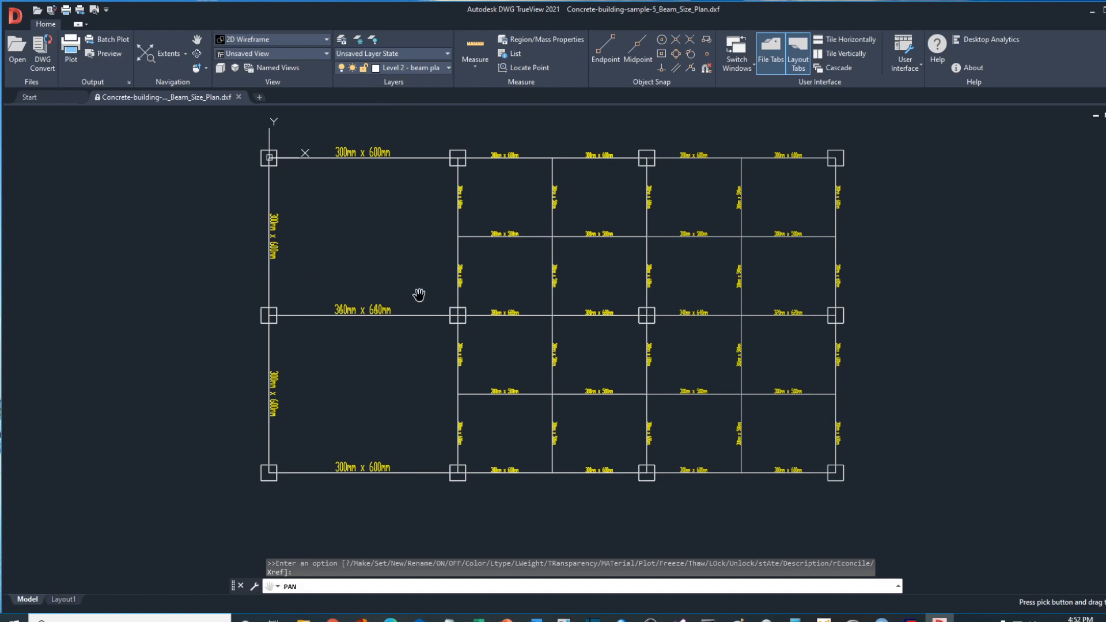
scroll(420, 295, up, 4)
scroll(419, 296, down, 4)
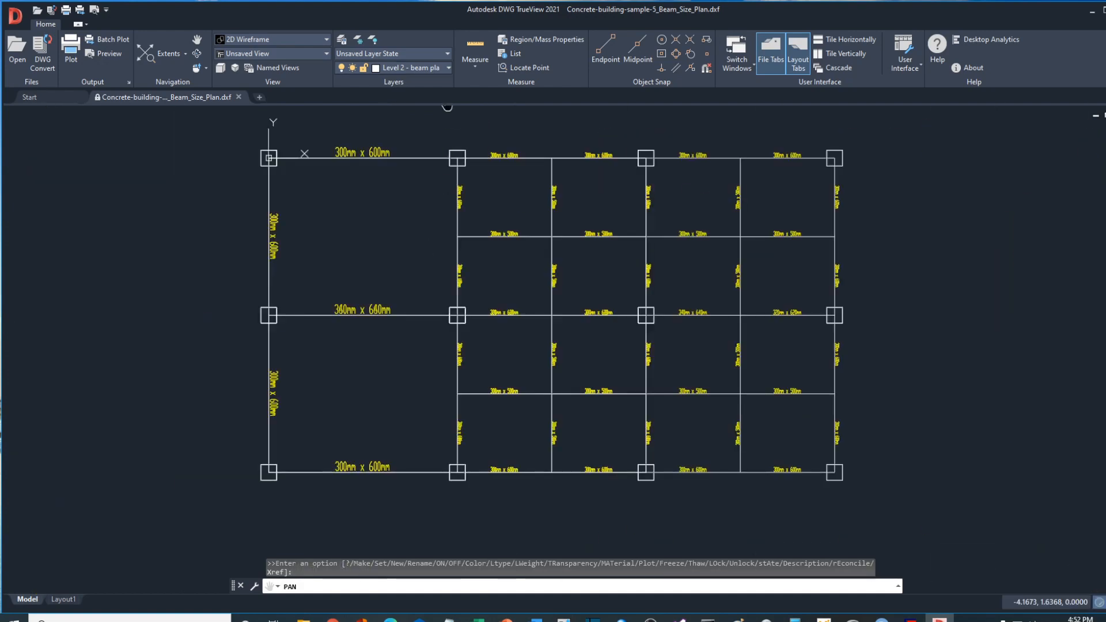
Turn off the current Level 2 - beam plan layer to clear the overlapping labels and inspect the beam sizes across the floor grid
click(448, 68)
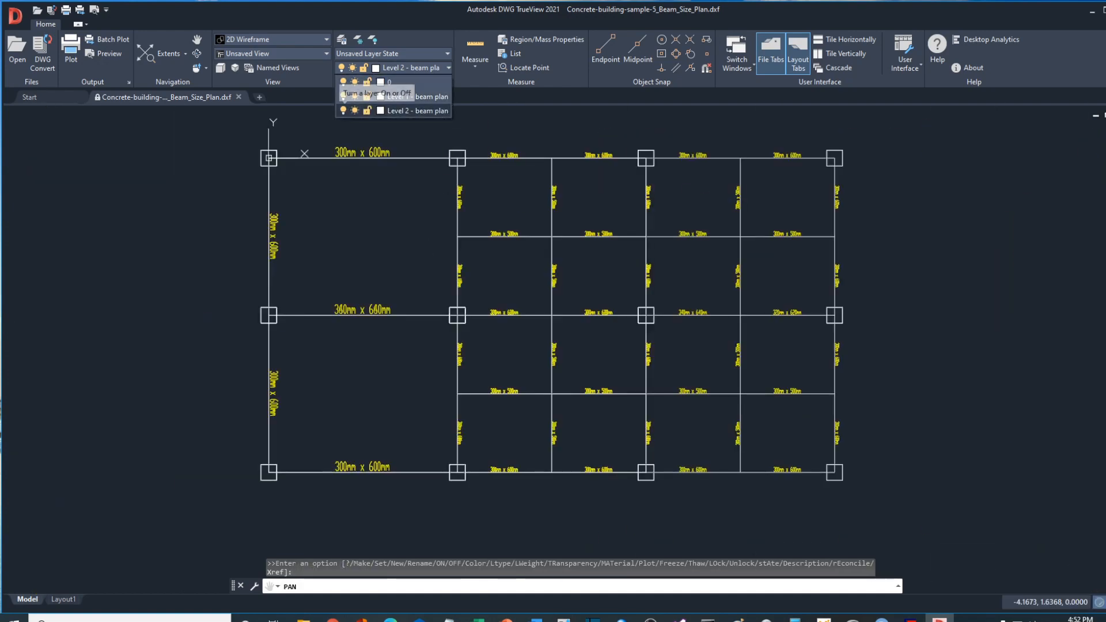
click(343, 110)
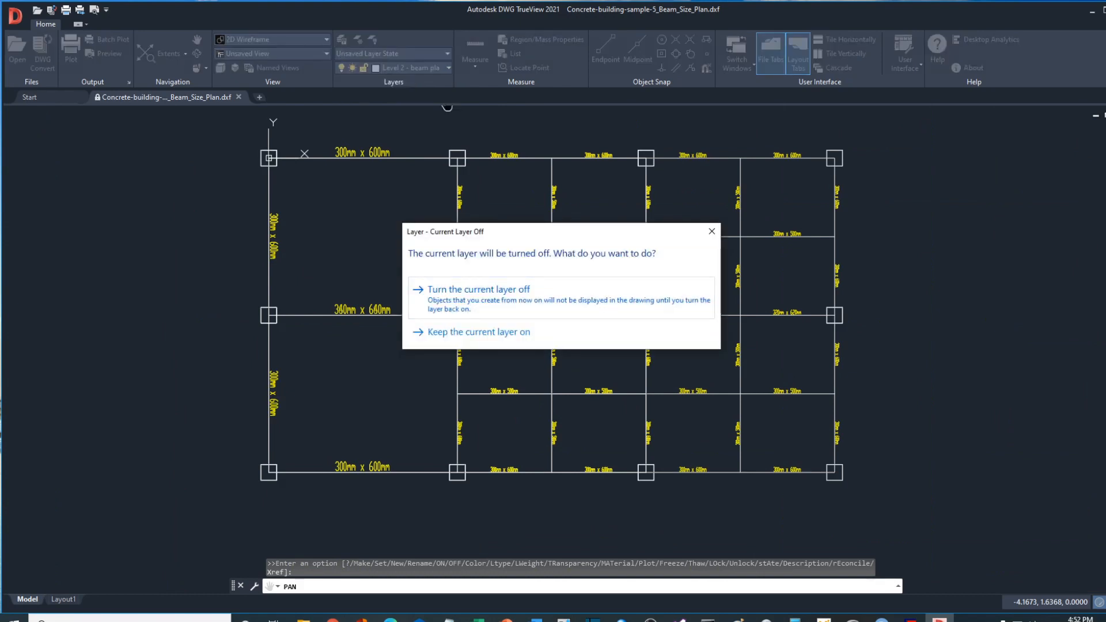
click(474, 289)
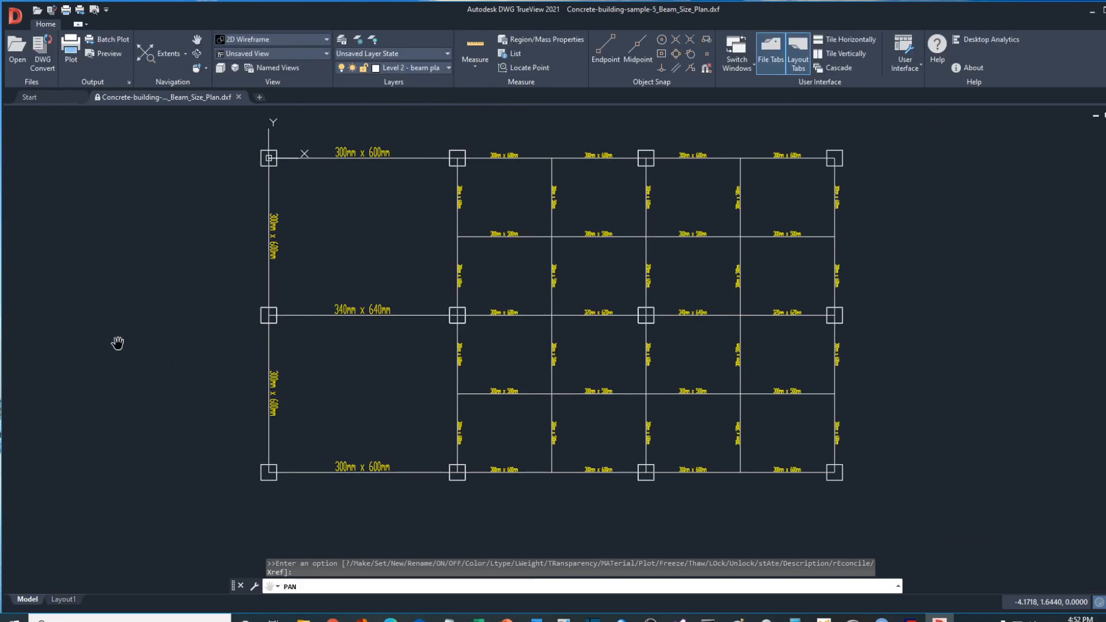
scroll(451, 277, up, 6)
scroll(450, 277, down, 10)
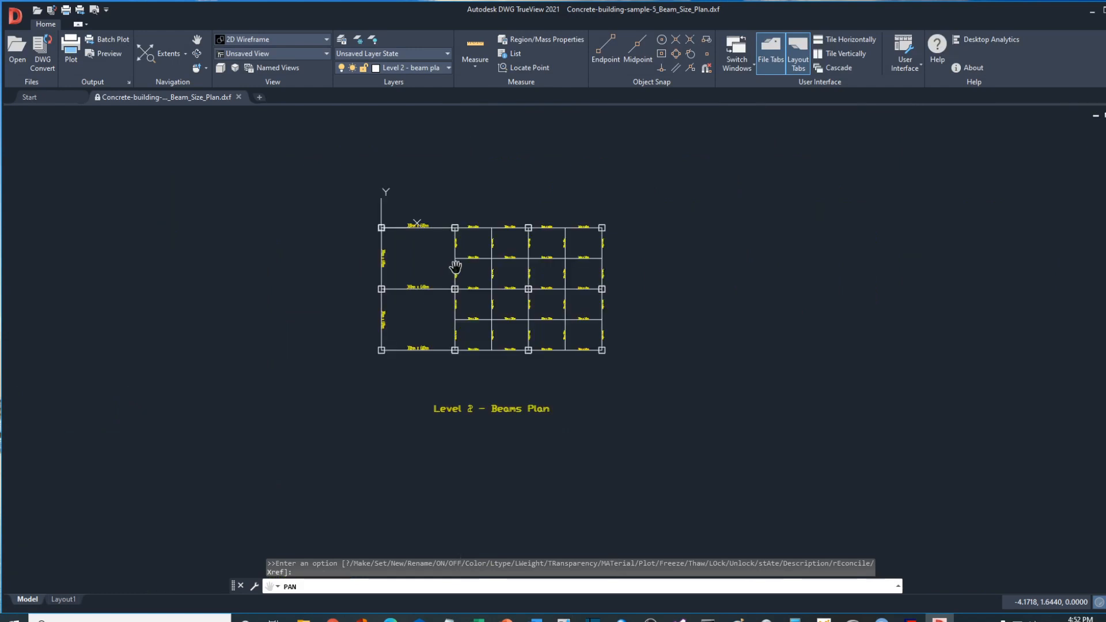
scroll(450, 276, up, 4)
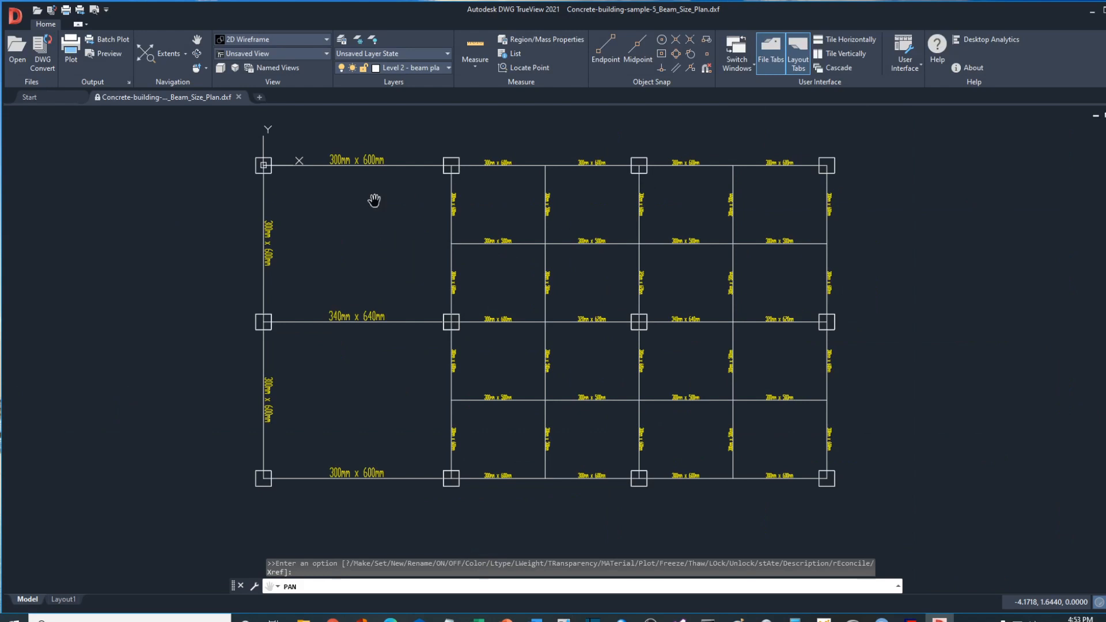
scroll(375, 197, up, 2)
mouse_move(311, 181)
mouse_down()
mouse_move(323, 257)
mouse_move(297, 263)
mouse_up()
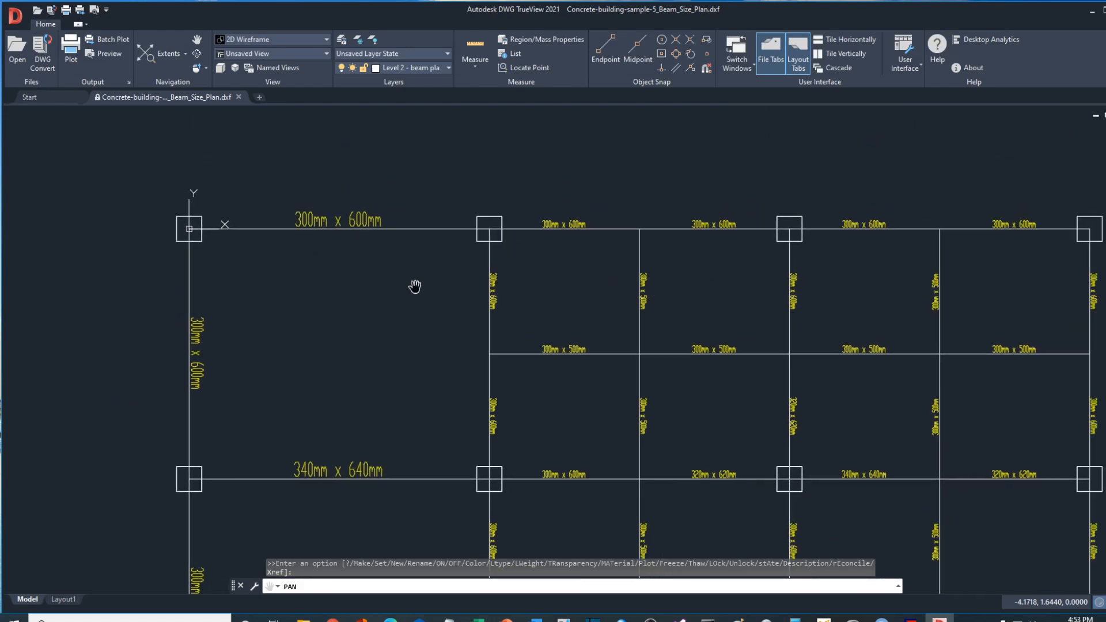
scroll(414, 286, down, 2)
drag(416, 328, 410, 262)
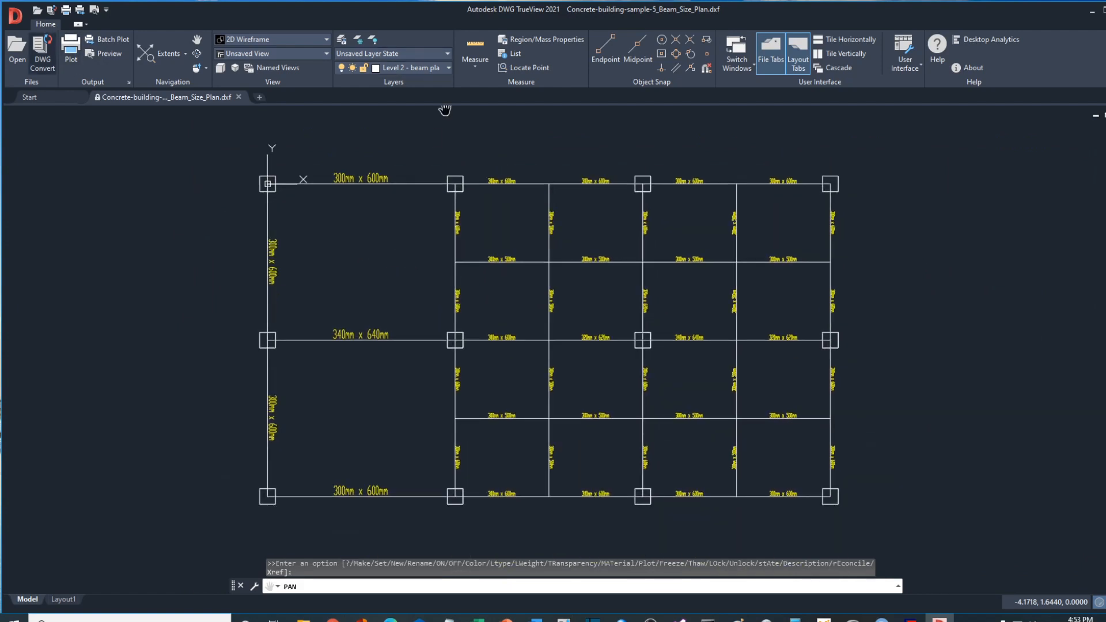
Open the drawing Concrete-building-sample-5_Bottom_Bars_Plan, fit it to its extents and turn off the Level 2 - Bottom Bars layer
click(18, 49)
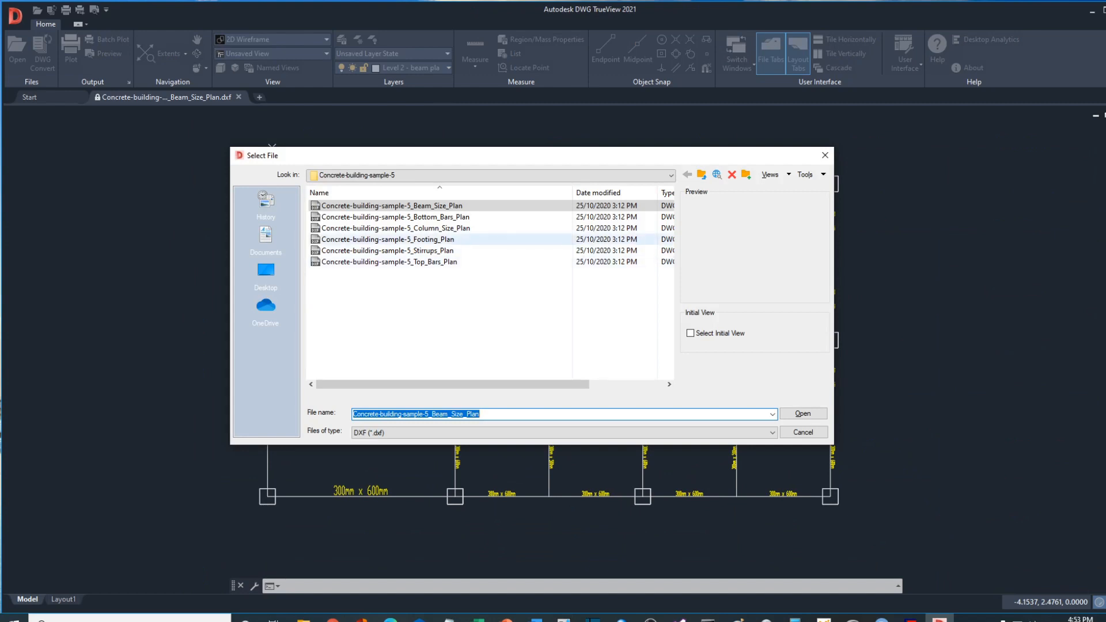
double_click(403, 217)
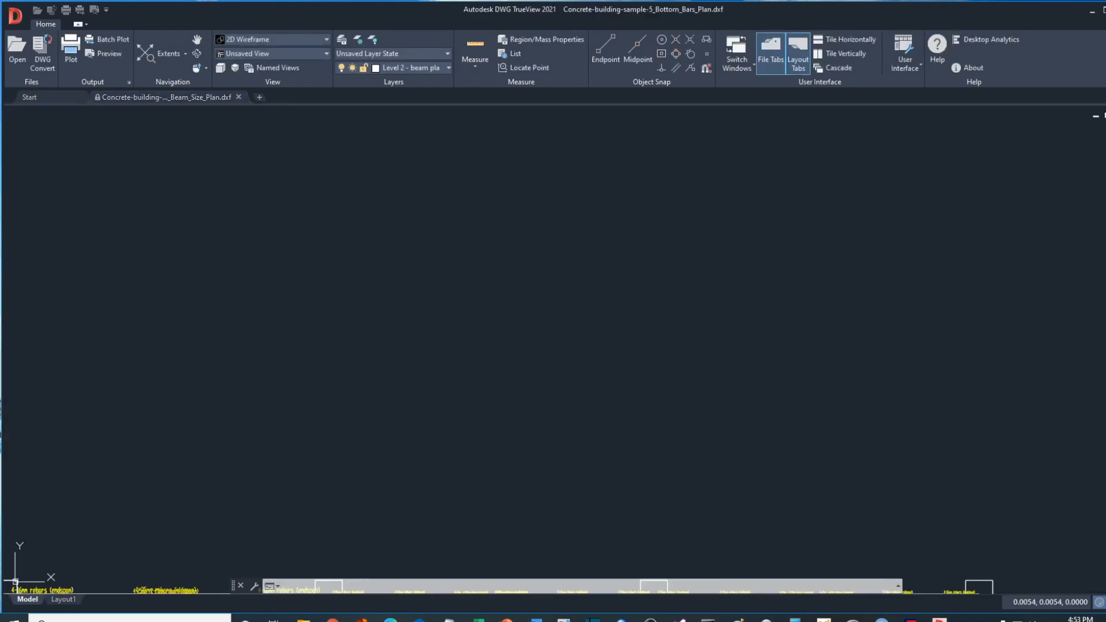
click(164, 53)
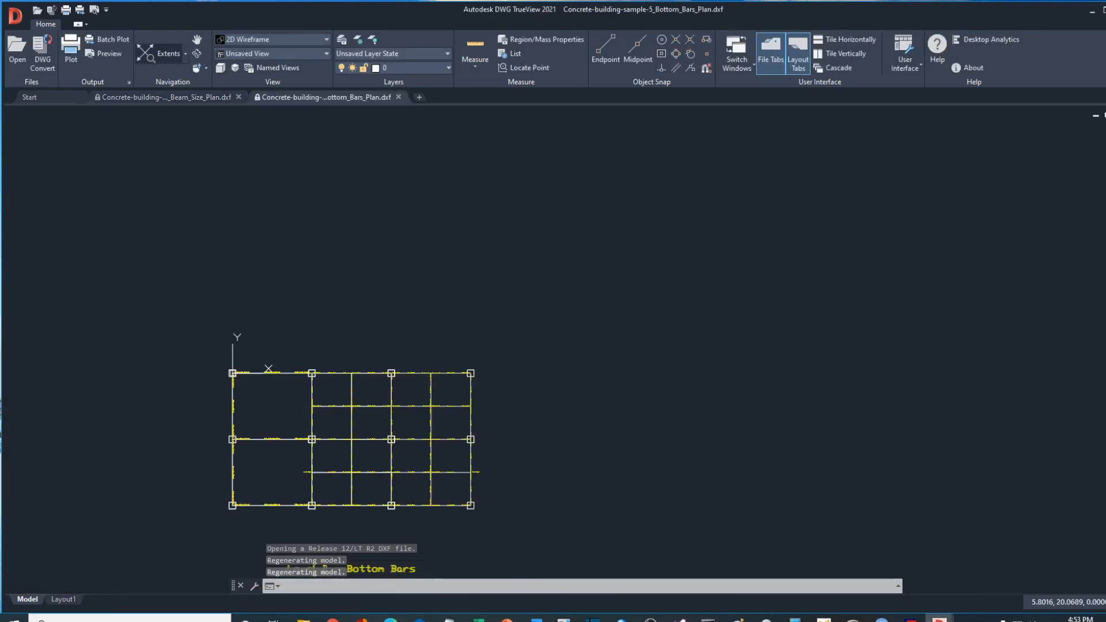
click(409, 68)
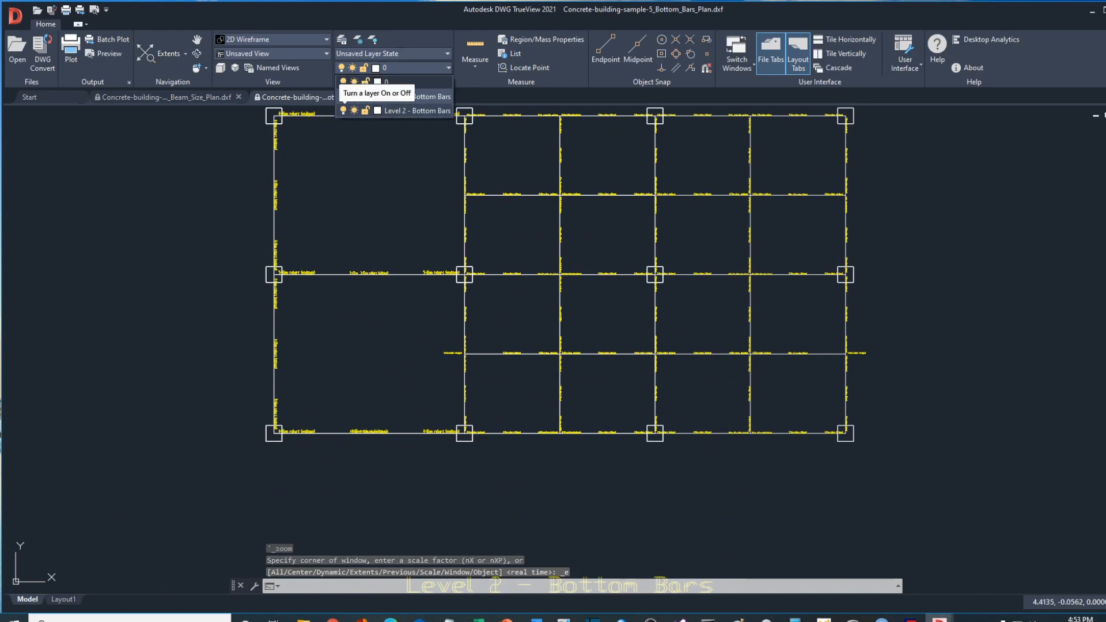
click(344, 110)
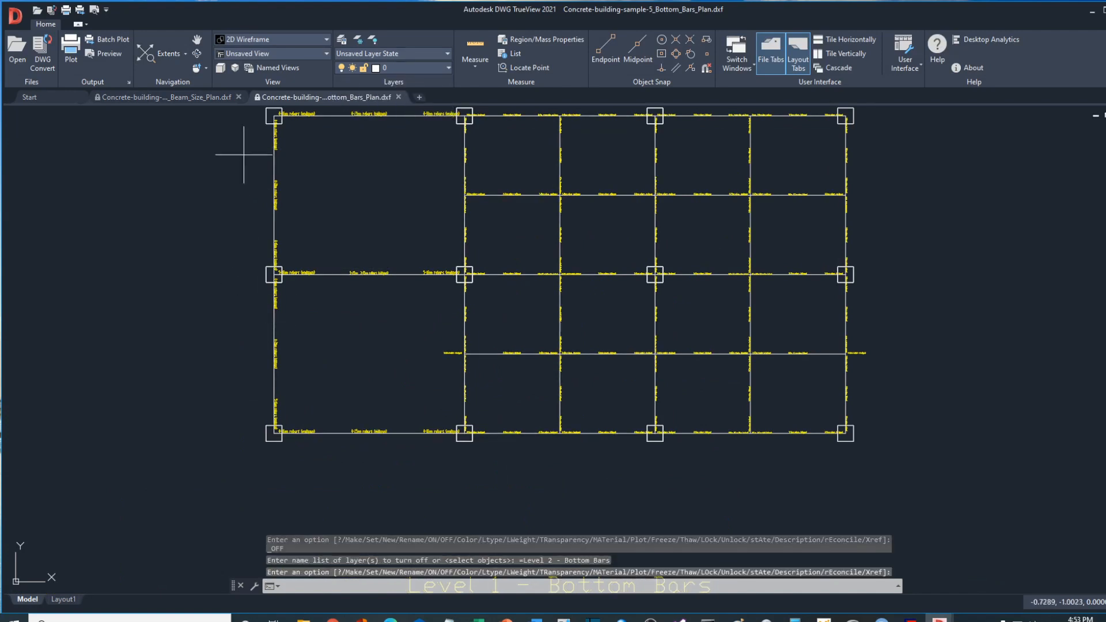
Return to the open Beam_Size_Plan drawing and check its beam size labels and plan title
click(163, 97)
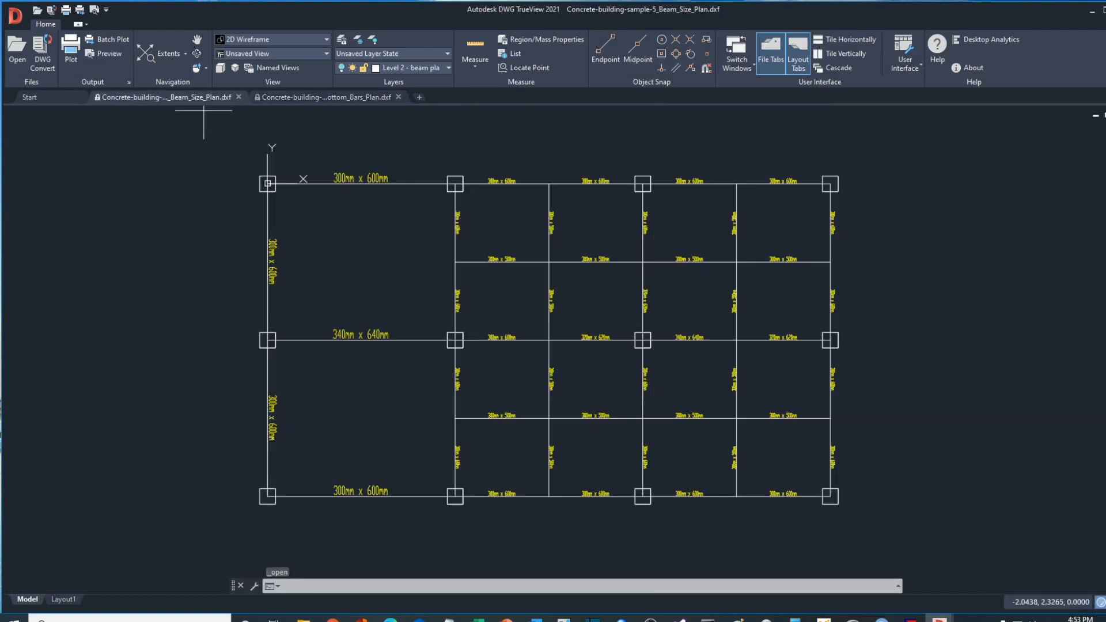
scroll(575, 278, up, 5)
scroll(575, 278, down, 5)
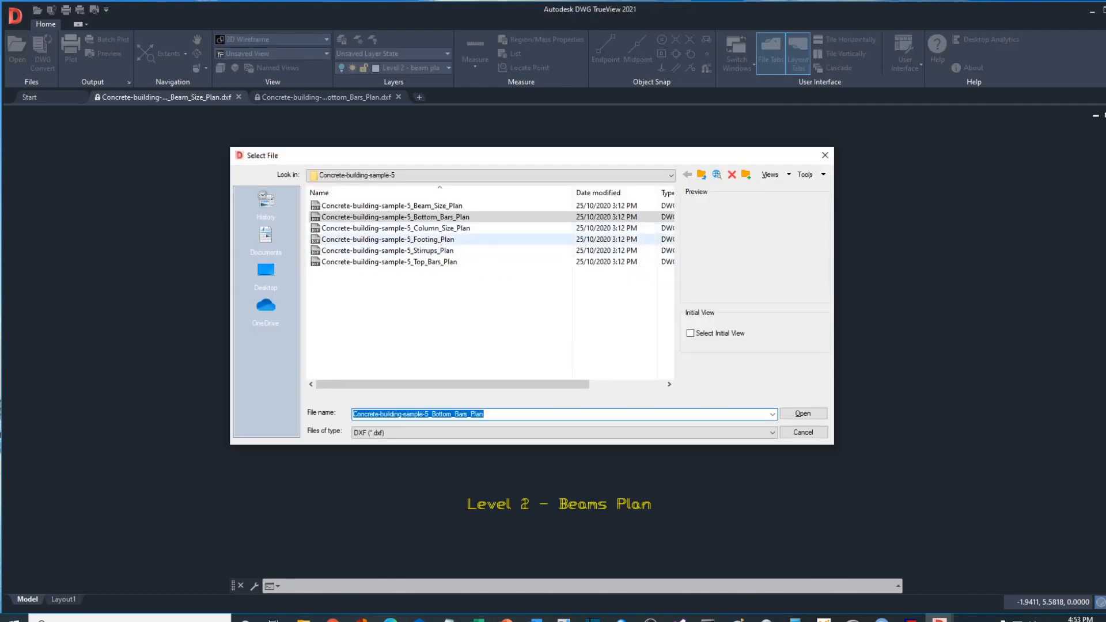
Open another copy of Concrete-building-sample-5_Bottom_Bars_Plan and examine the endspan and midspan rebar labels along the beams
key(Return)
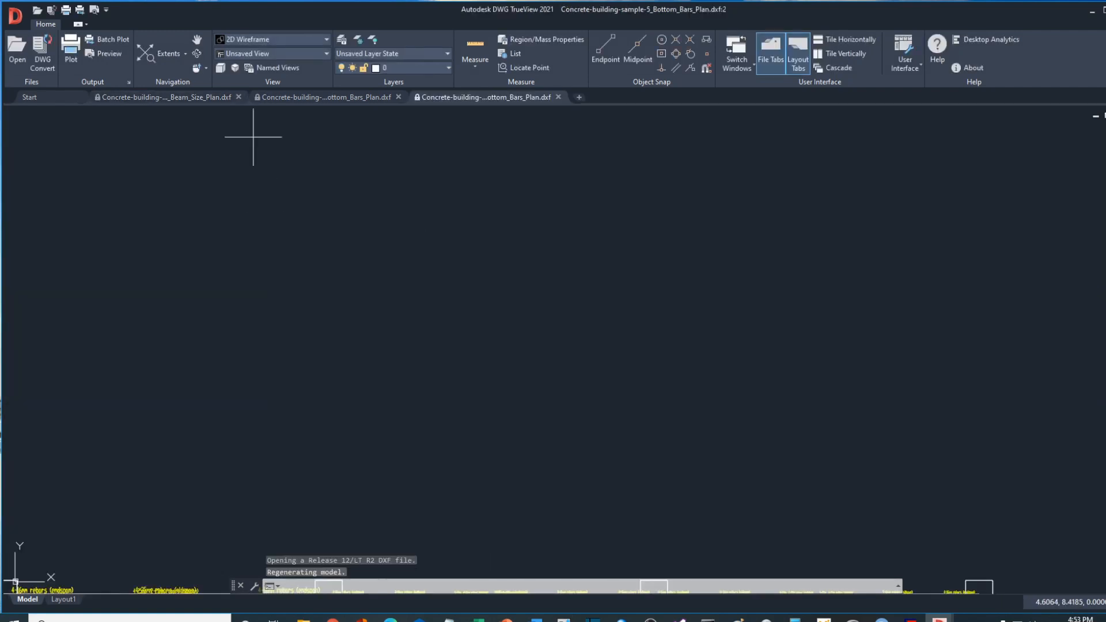
click(167, 53)
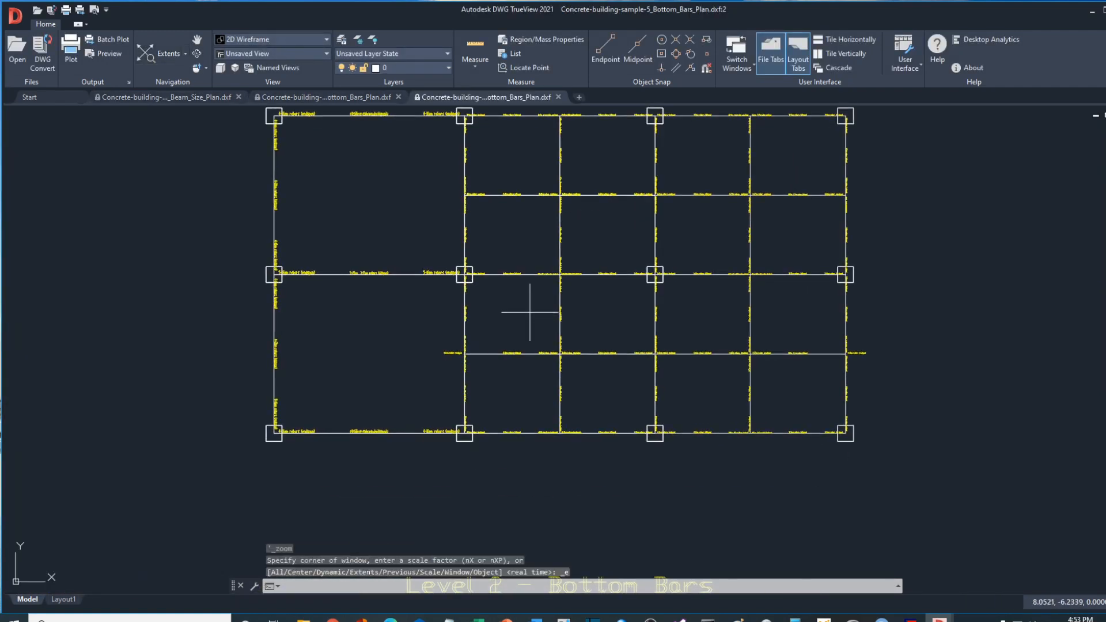
scroll(529, 311, up, 9)
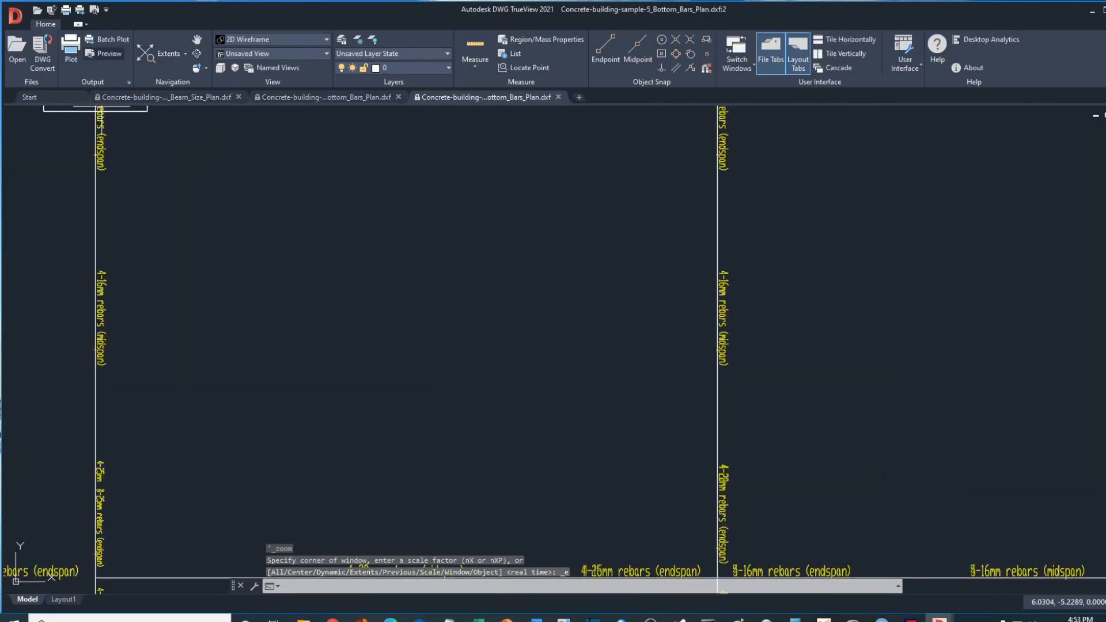
click(167, 54)
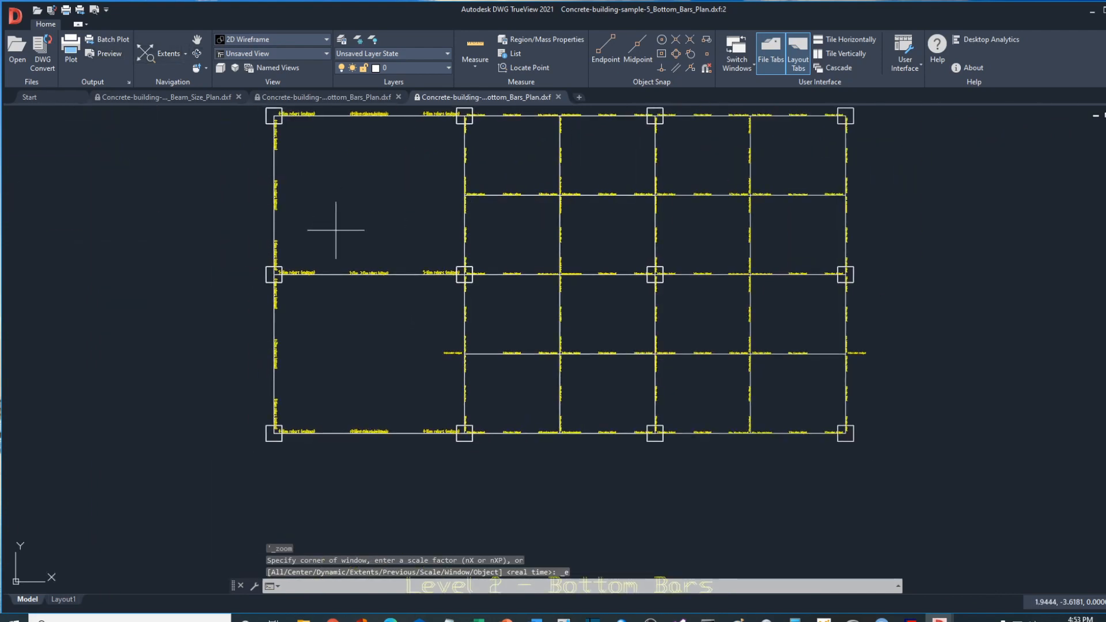
scroll(273, 252, up, 4)
scroll(274, 252, up, 3)
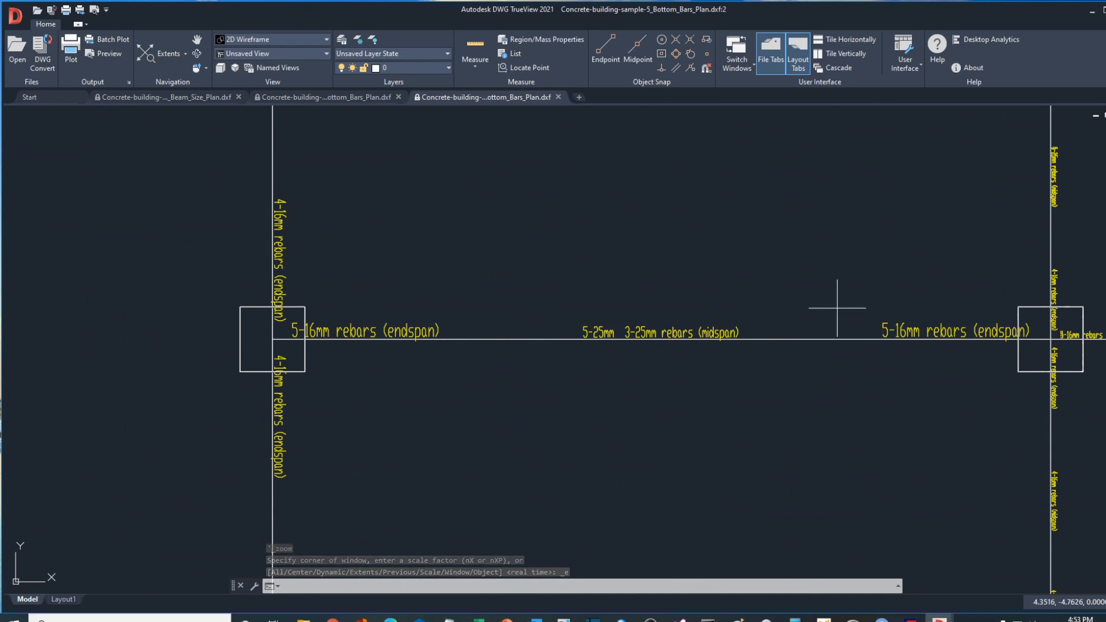
scroll(811, 309, down, 2)
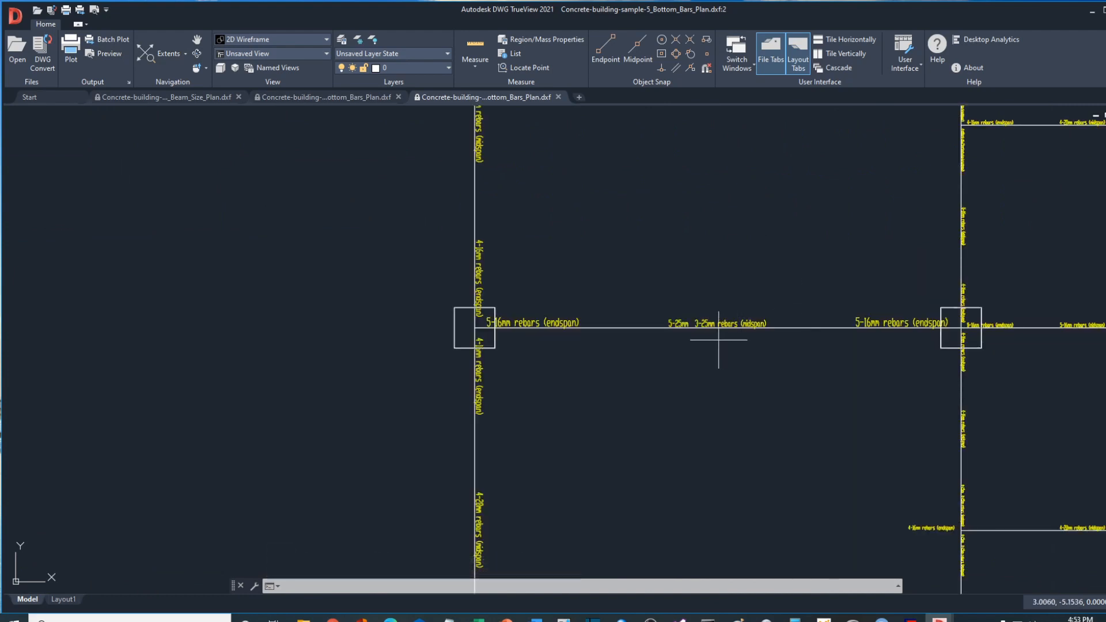
scroll(717, 337, down, 8)
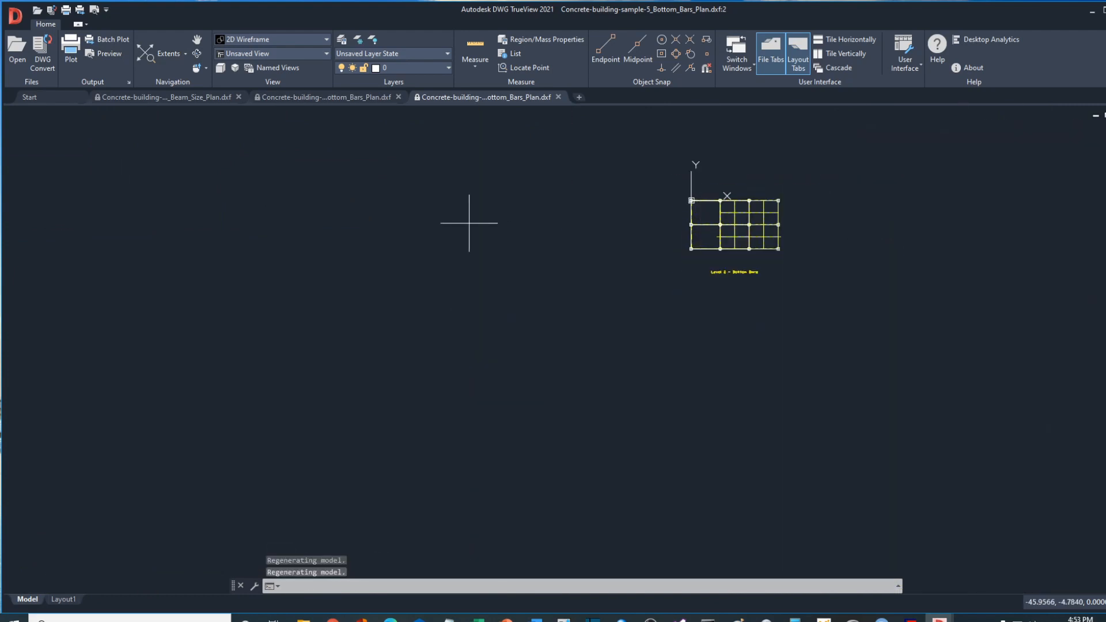
click(162, 53)
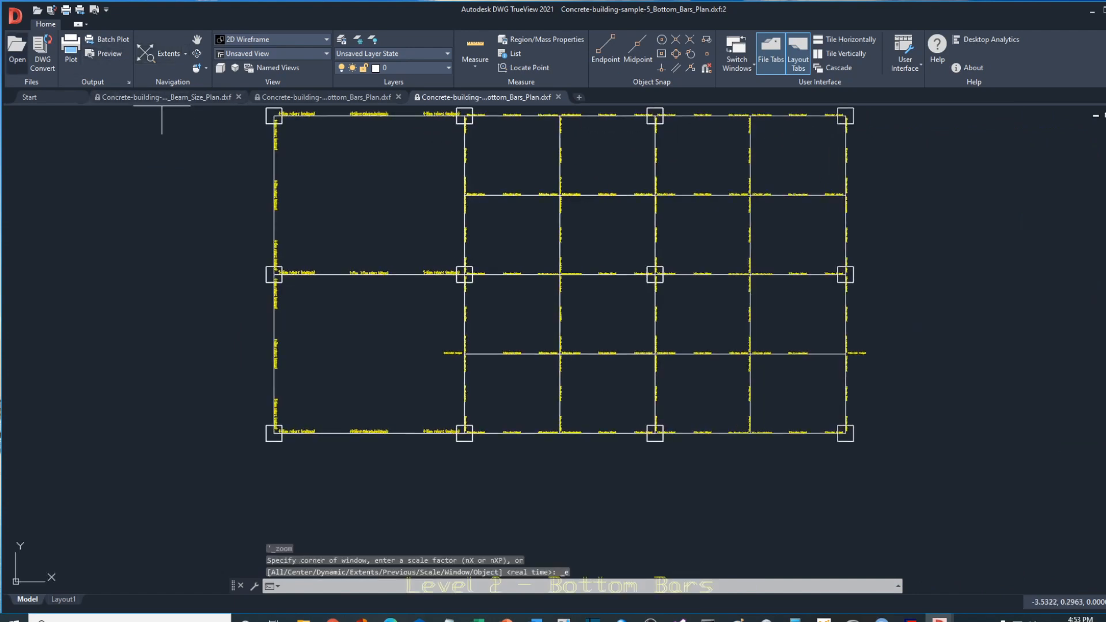
Open the drawing Concrete-building-sample-5_Column_Size_Plan and inspect the column size labels on the whole floor grid
click(17, 49)
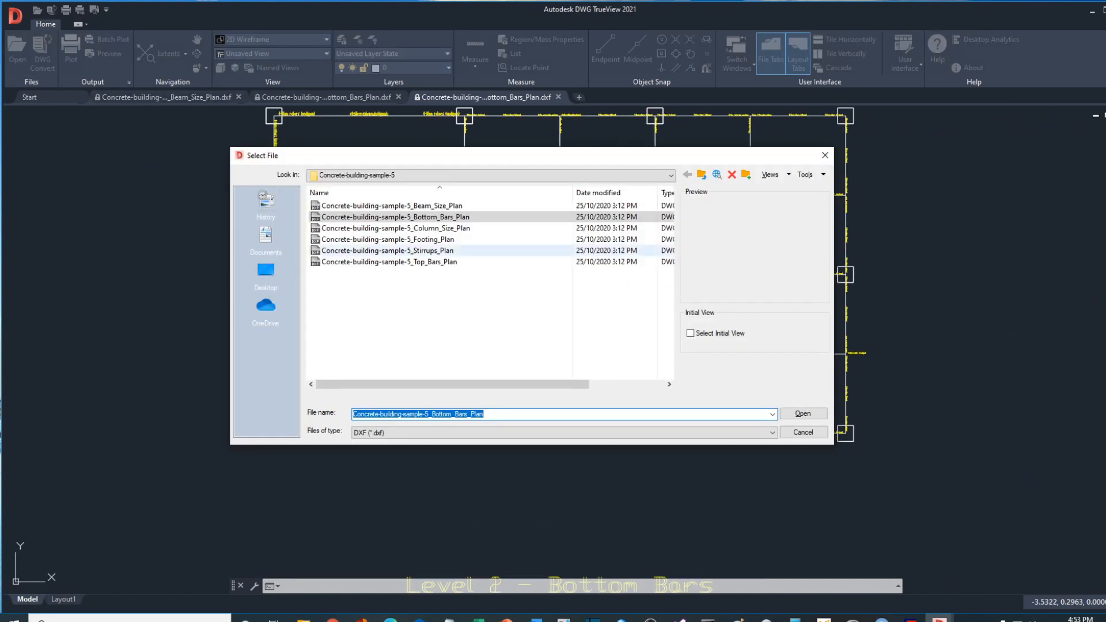
double_click(396, 228)
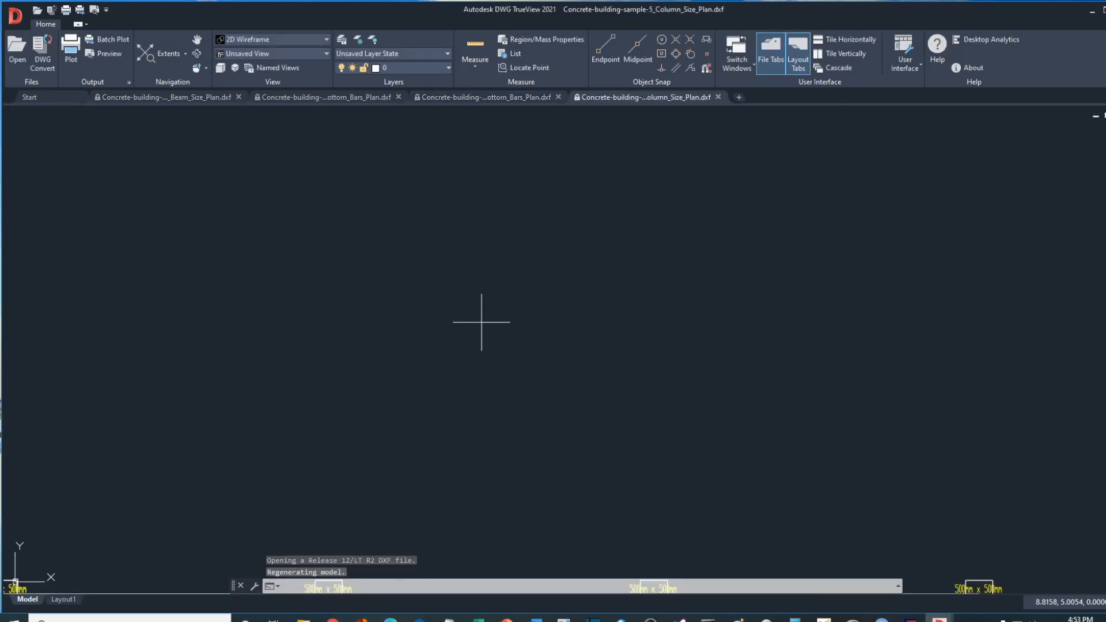
scroll(487, 311, down, 2)
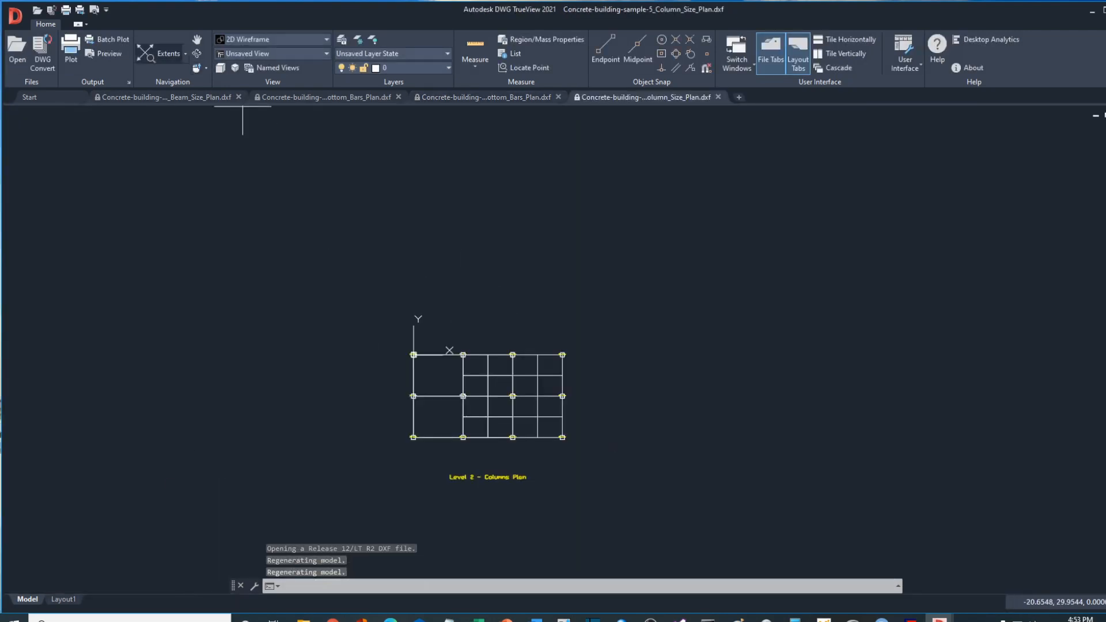
click(160, 54)
scroll(404, 277, up, 8)
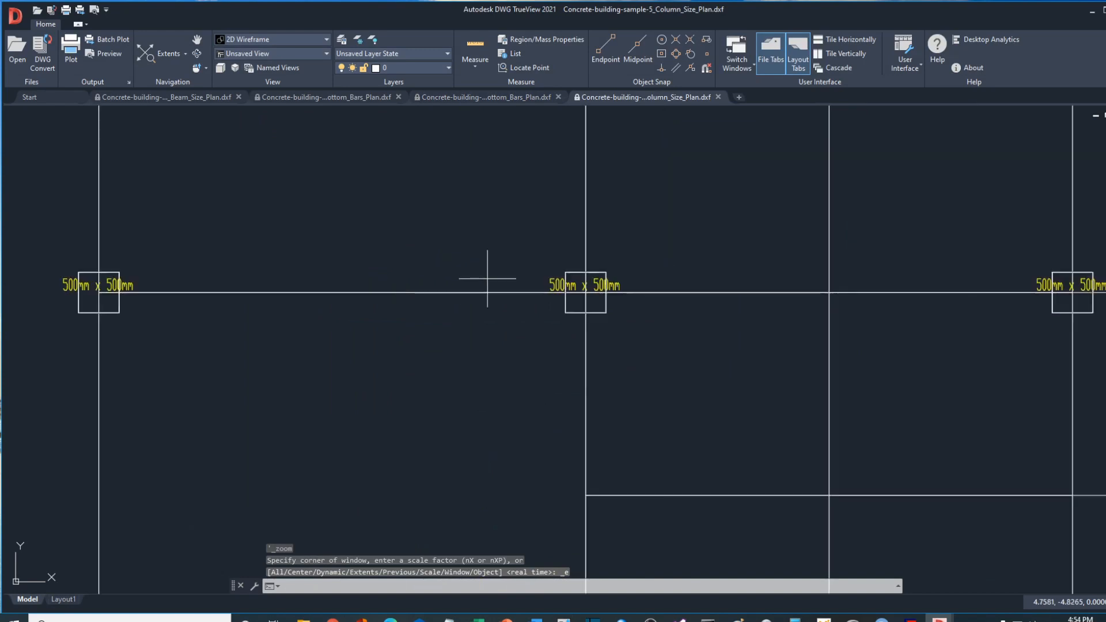
scroll(427, 262, down, 8)
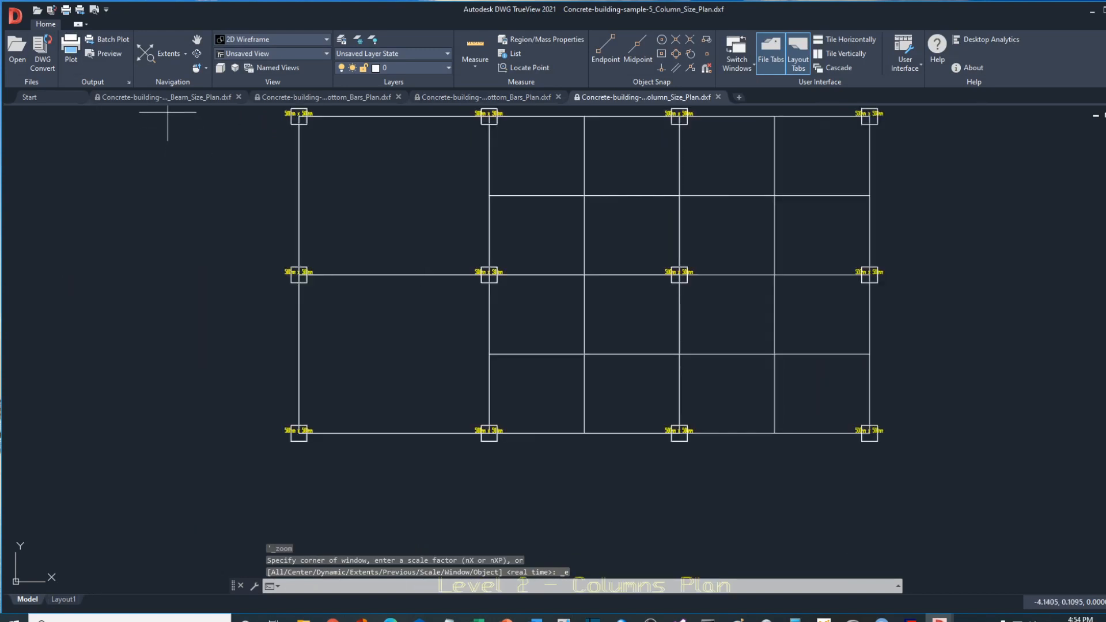
Open the drawing Concrete-building-sample-5_Stirrups_Plan, fit it to its extents and inspect the stirrup spacing labels at the beam ends
click(18, 50)
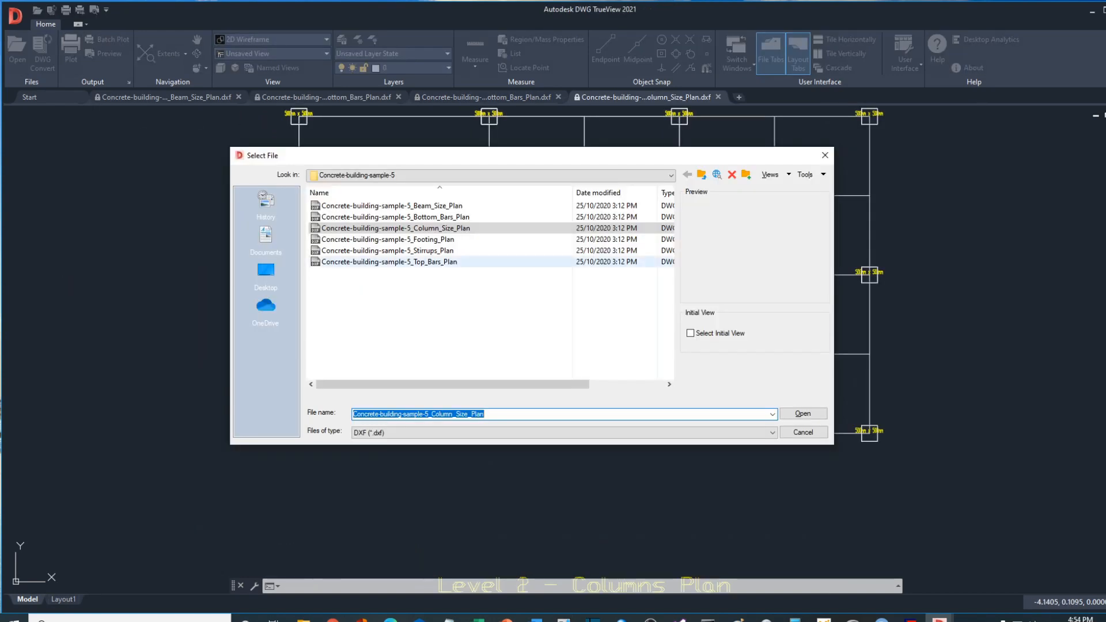
double_click(392, 251)
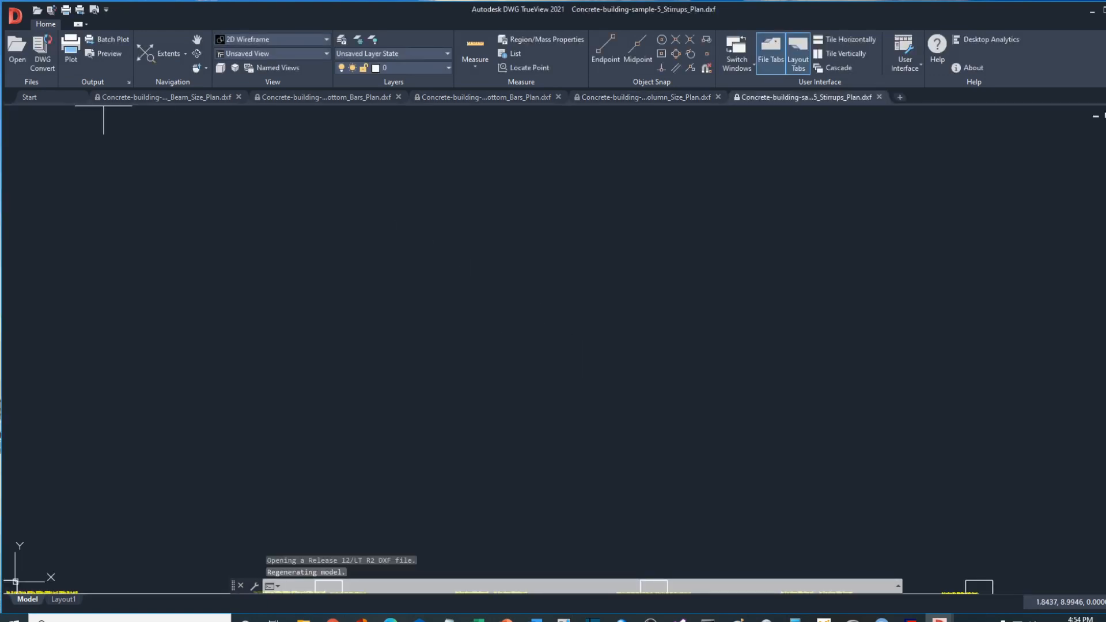
click(148, 53)
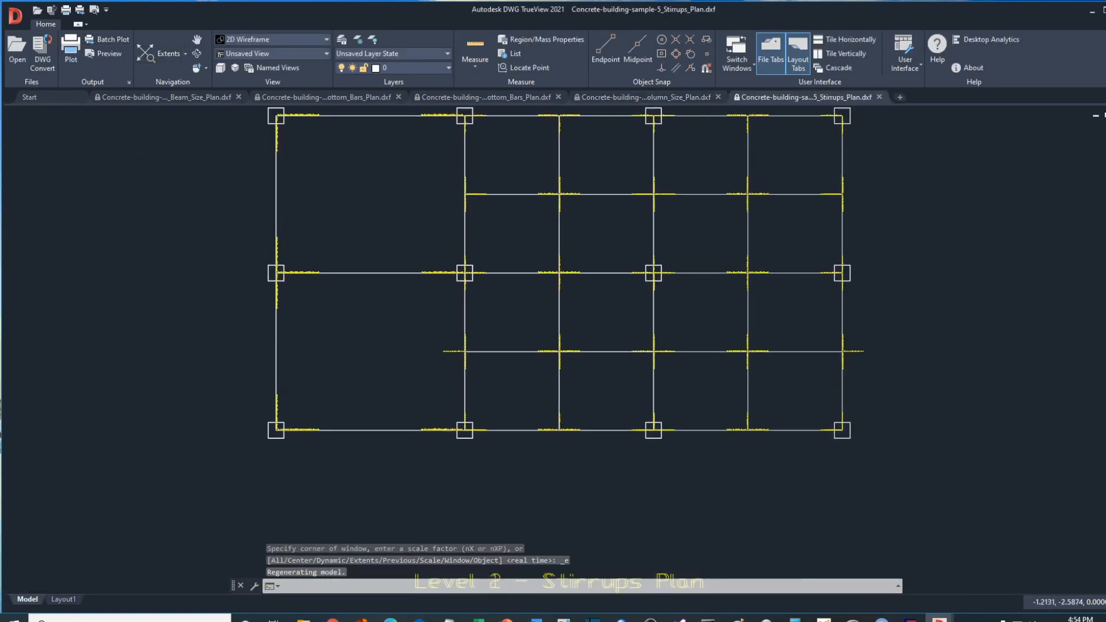
scroll(403, 234, up, 6)
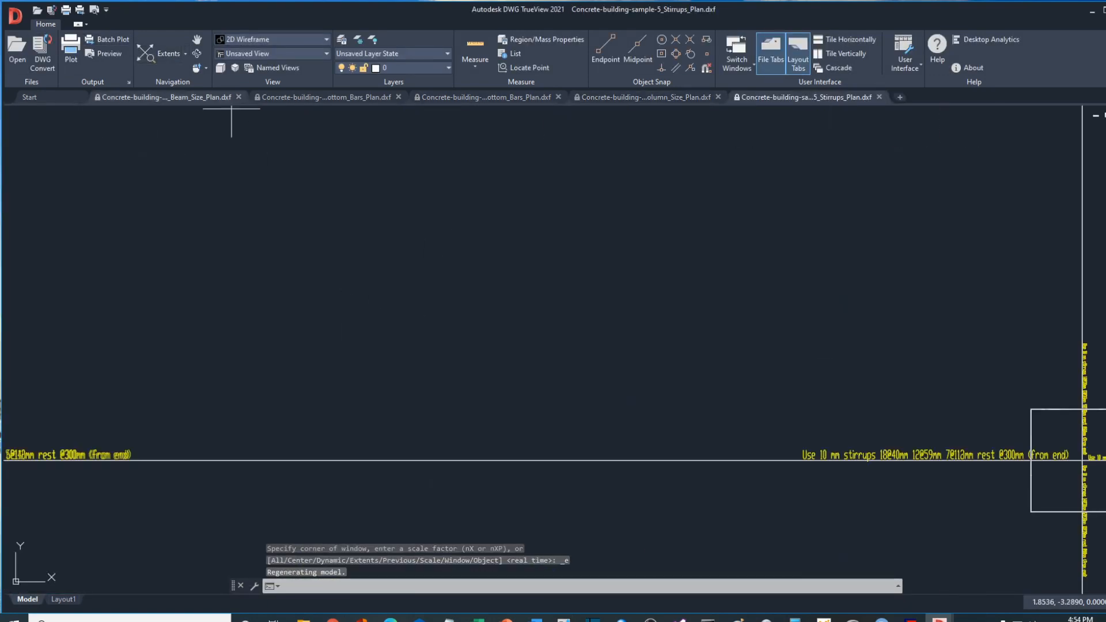
scroll(313, 135, down, 5)
Turn off the Level 2 - Stirrups Plan layer and examine the stirrup spacing labels on the Level 1 plan
click(415, 67)
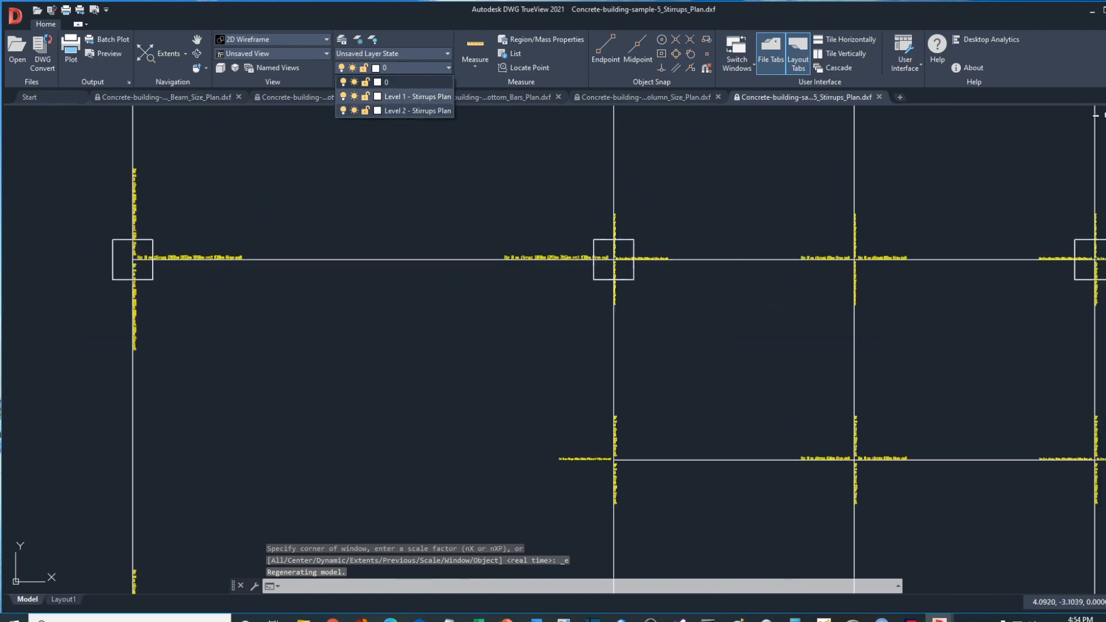
click(343, 111)
scroll(169, 266, up, 5)
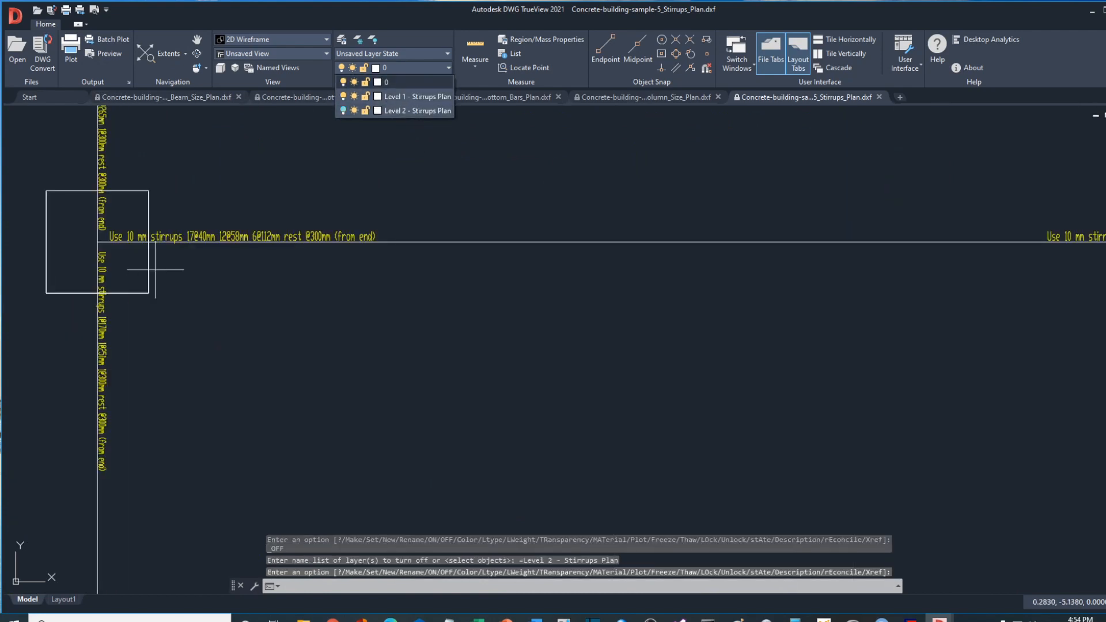
scroll(237, 225, down, 2)
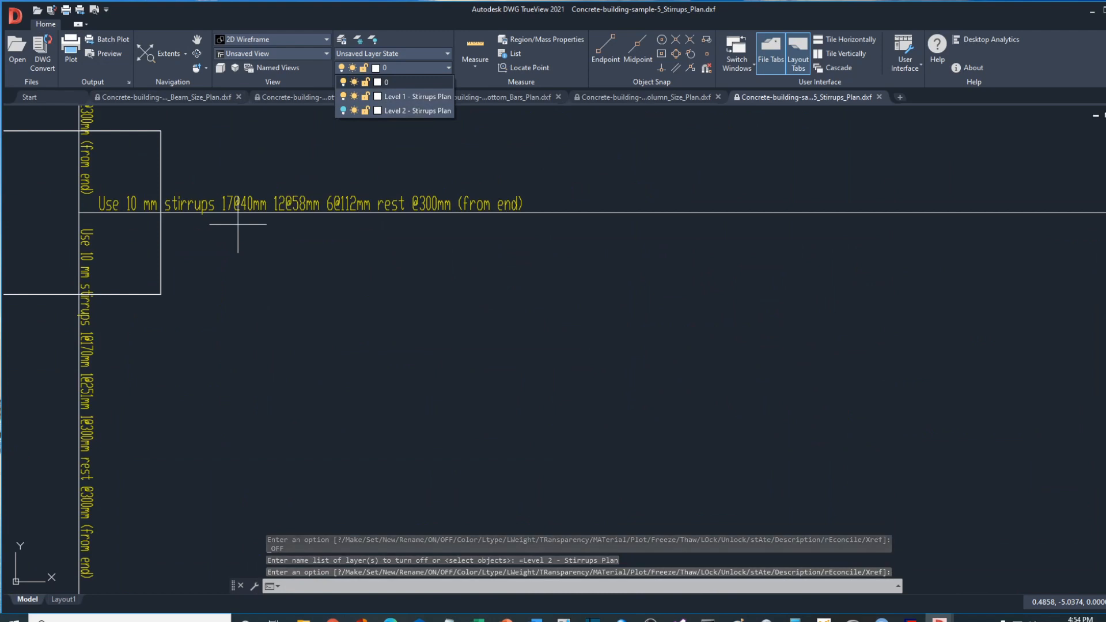
scroll(238, 225, down, 6)
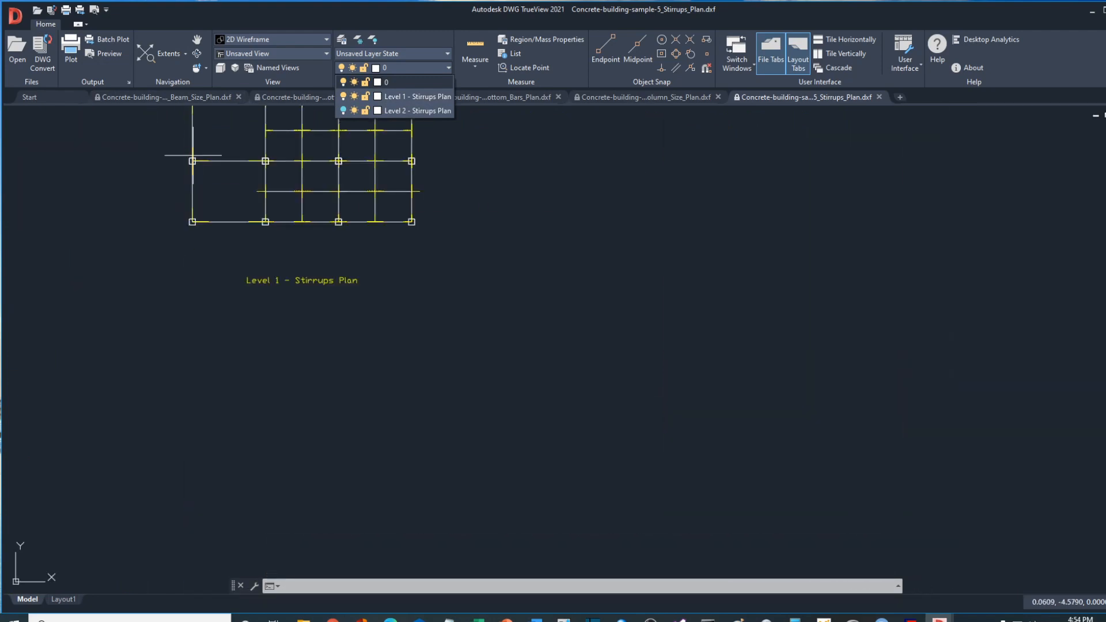
Fit the Level 1 stirrups plan to its extents and examine the stirrup labels around the column grid
click(192, 155)
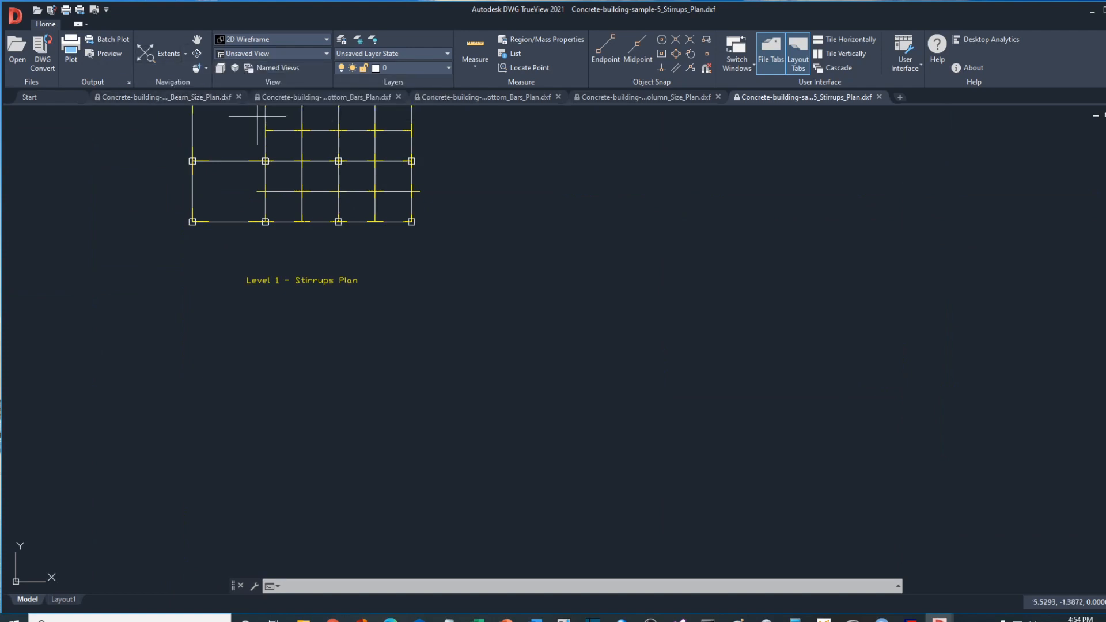
click(155, 53)
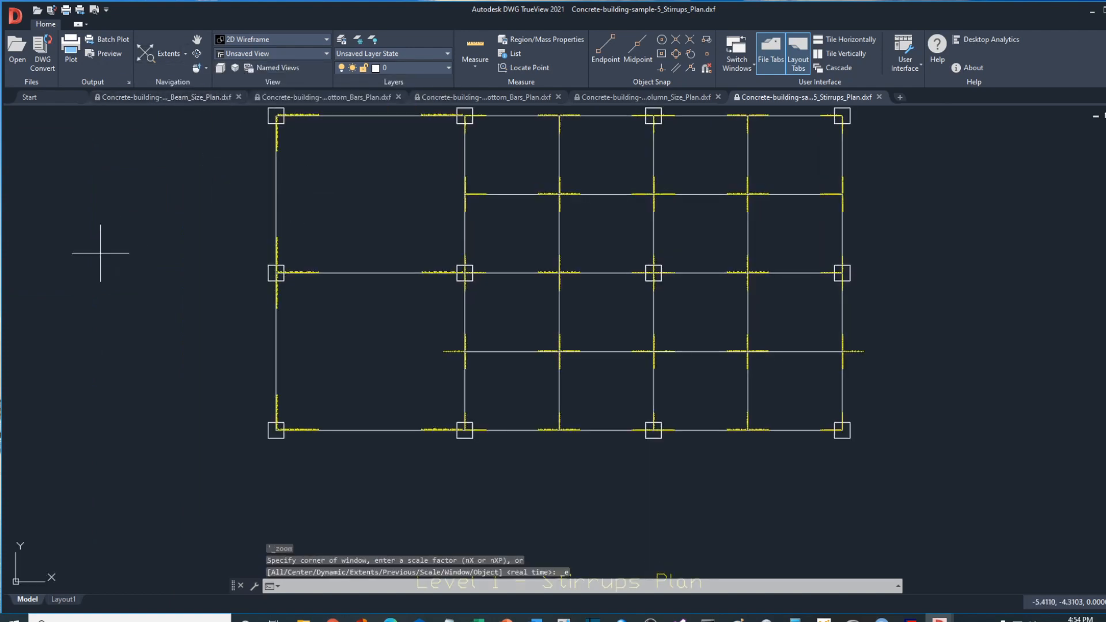
scroll(394, 286, up, 2)
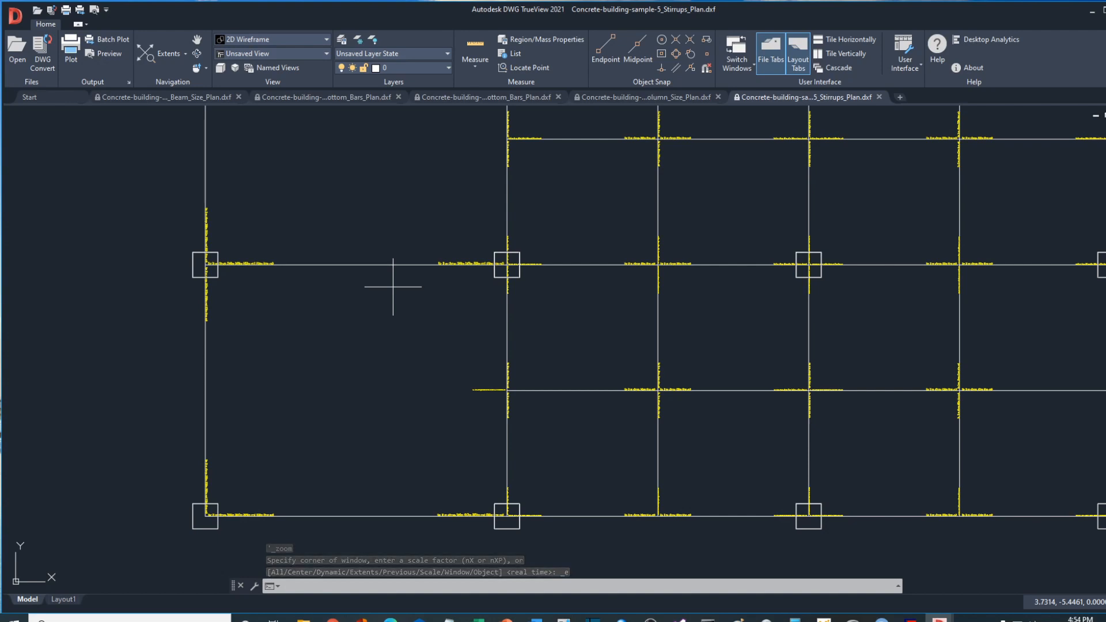
scroll(393, 287, down, 4)
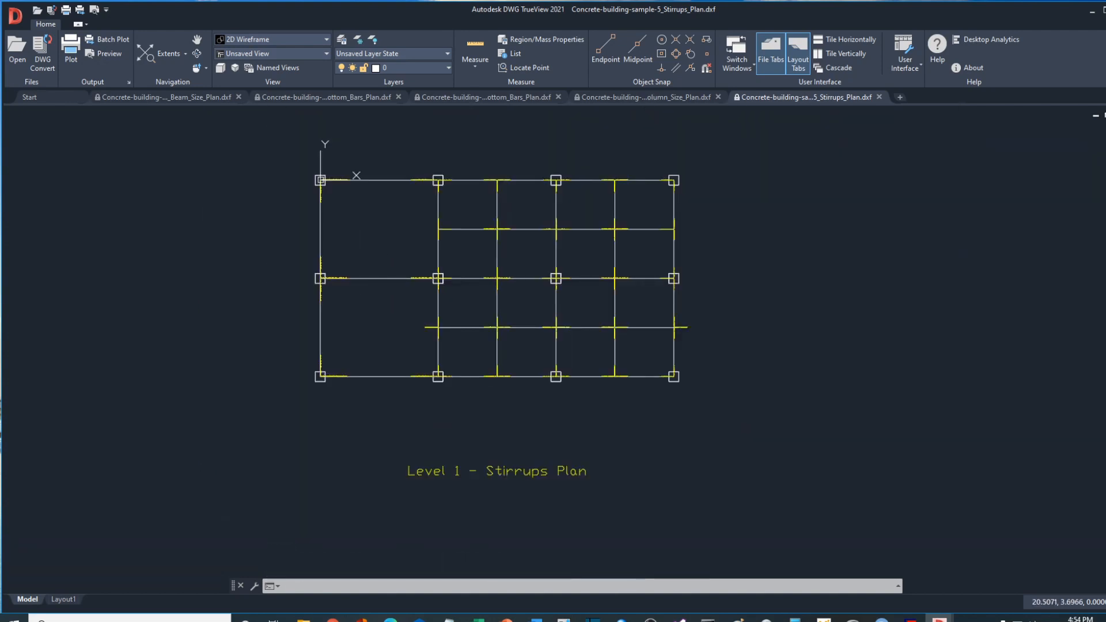
Close the Concrete-building-sample-5_Stirrups_Plan drawing and switch to FrameCE to view the 3D concrete frame with its footings
click(879, 97)
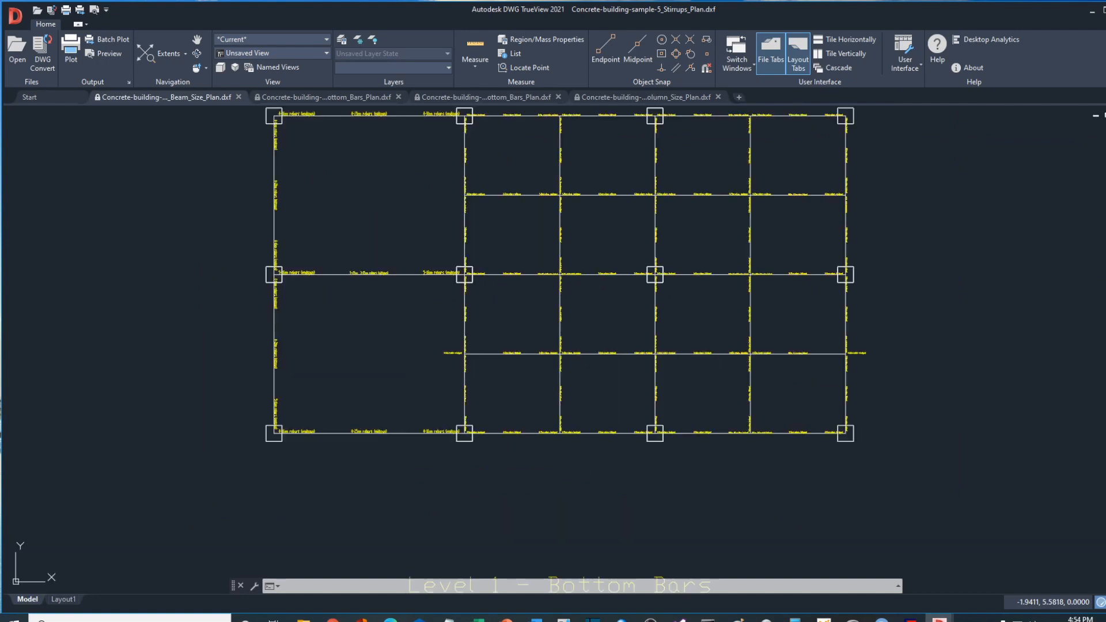
click(910, 618)
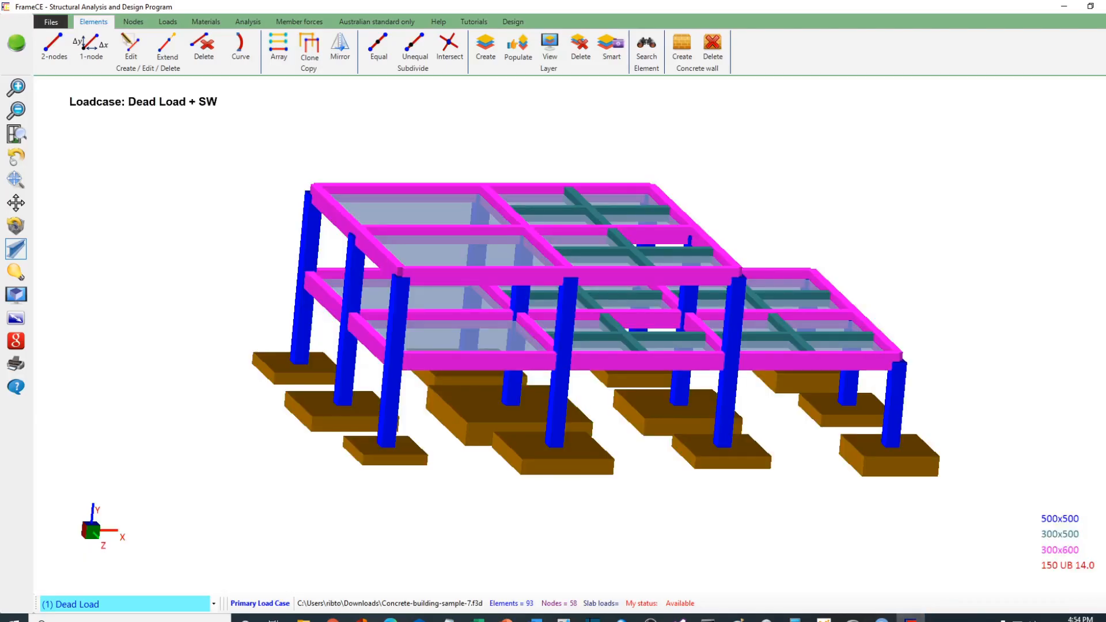
scroll(569, 327, down, 1)
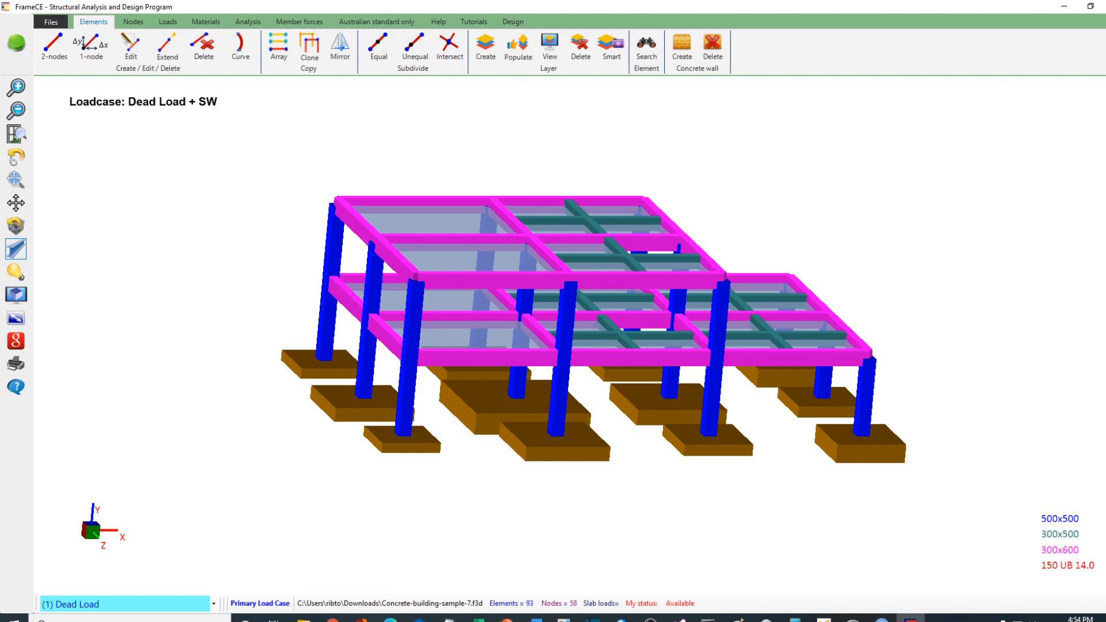
scroll(571, 326, up, 1)
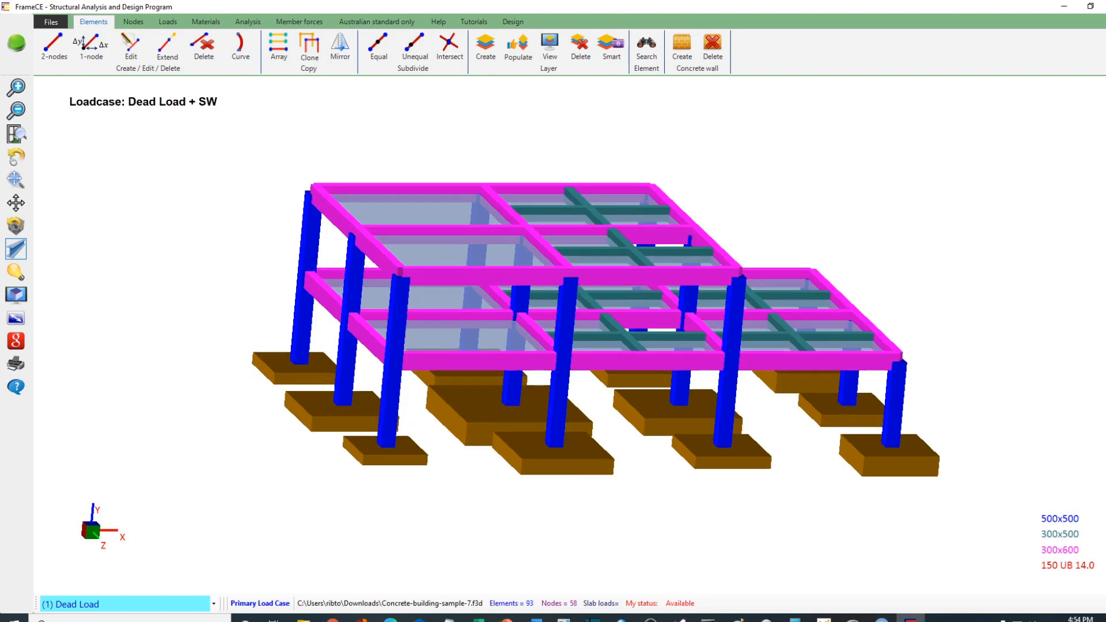